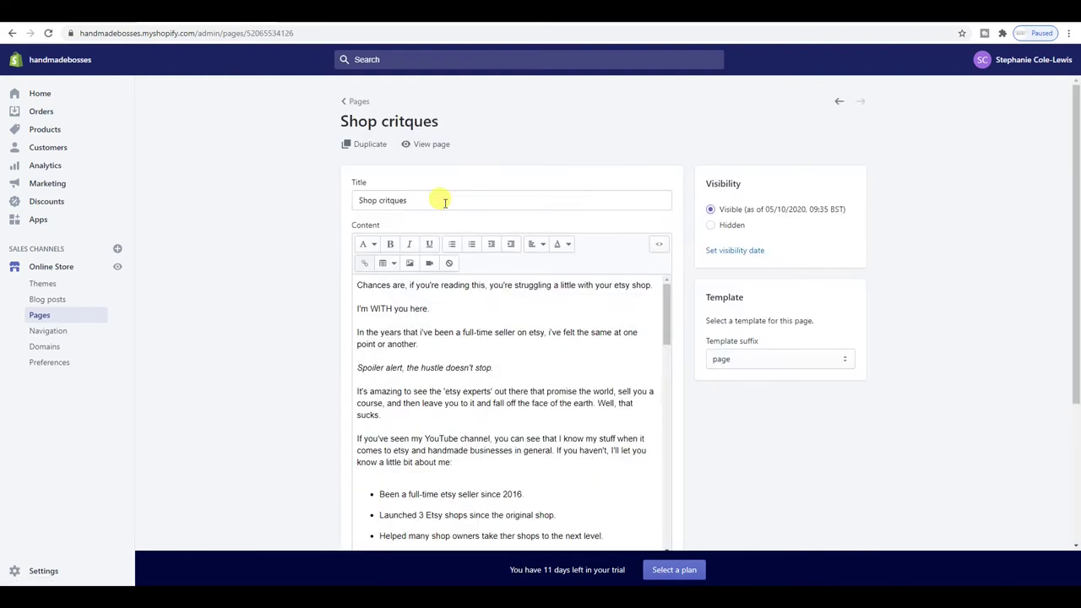
Step: Review the content and search engine listing preview of the Shop critques page
scroll(454, 342, "down", 10)
scroll(635, 361, "down", 3)
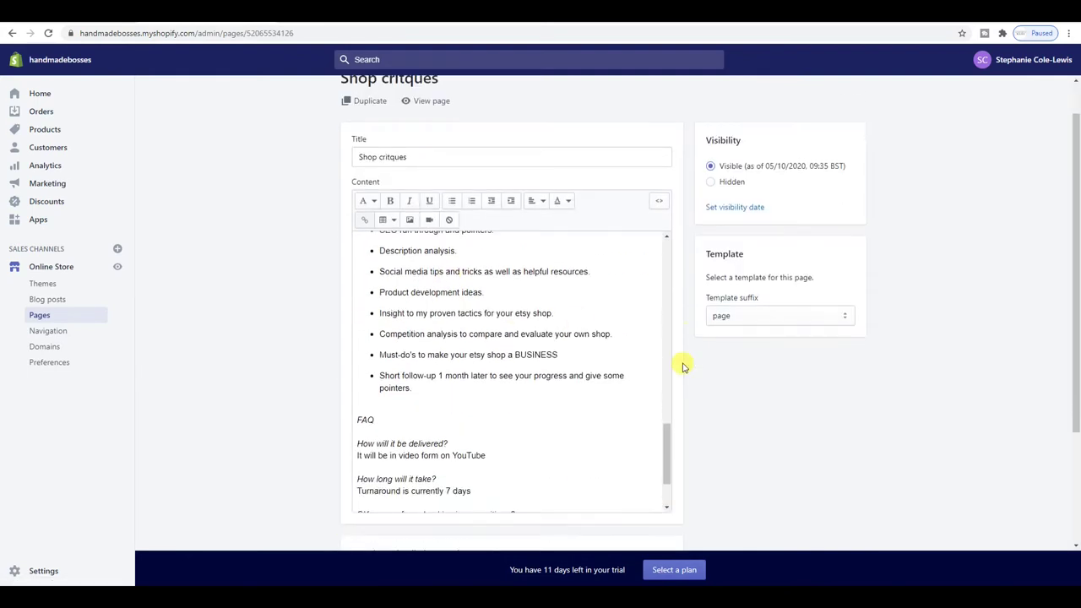
scroll(639, 338, "up", 10)
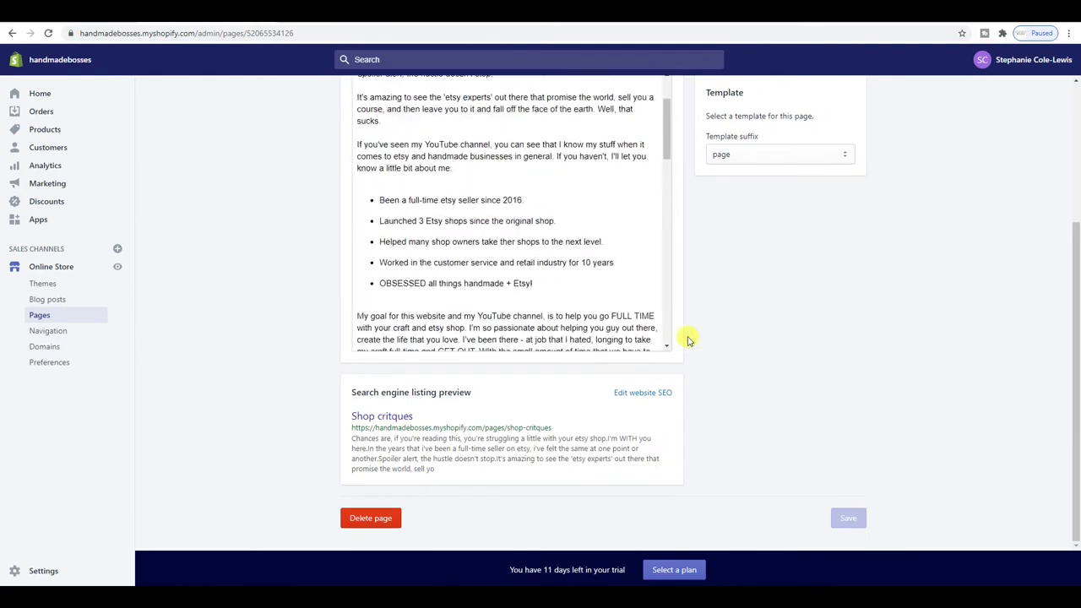
scroll(713, 338, "up", 3)
scroll(550, 326, "up", 2)
scroll(603, 330, "down", 8)
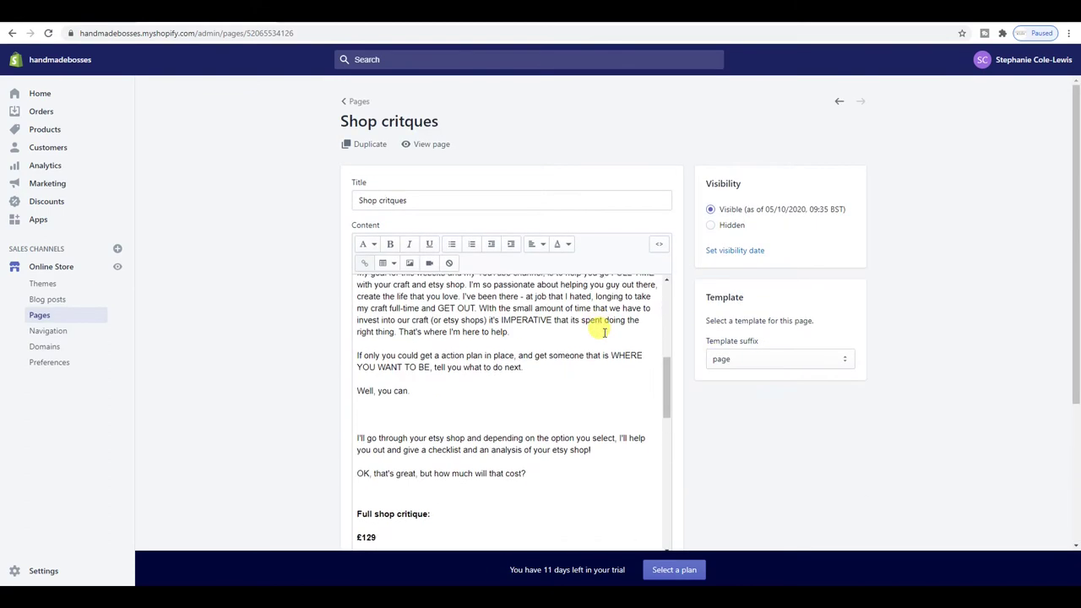
scroll(603, 330, "down", 6)
scroll(597, 265, "down", 3)
scroll(507, 244, "up", 6)
scroll(213, 204, "up", 3)
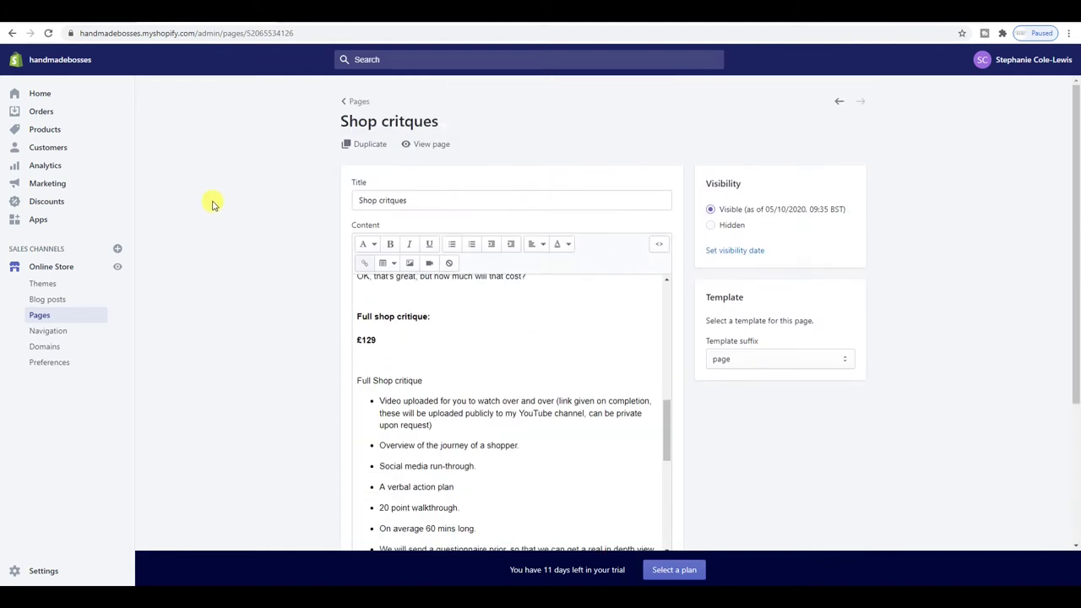
Step: Return to the list of pages and open the About page
left_click(359, 102)
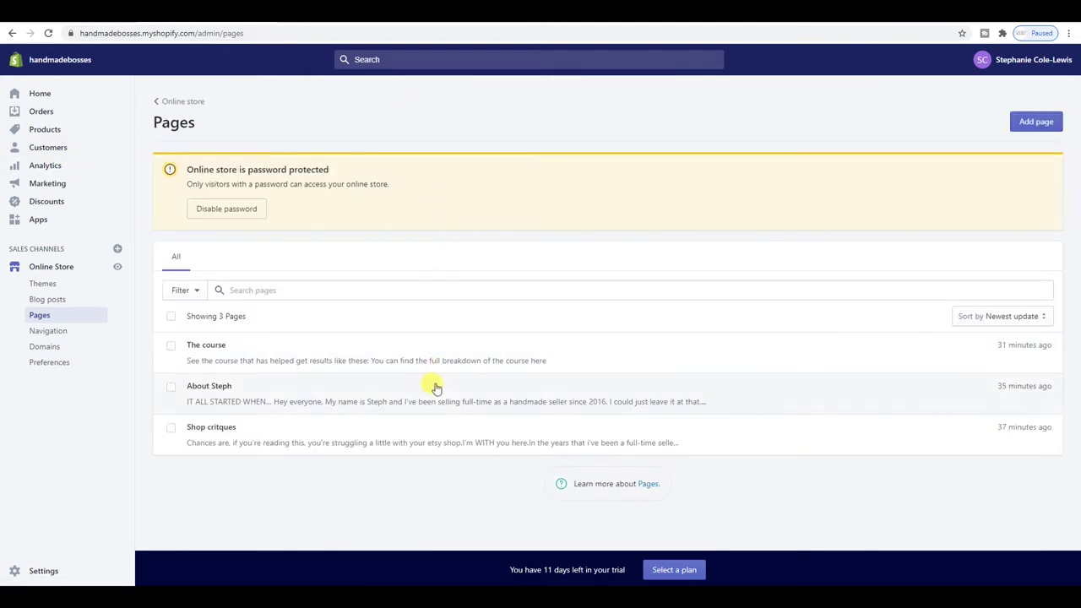
left_click(435, 389)
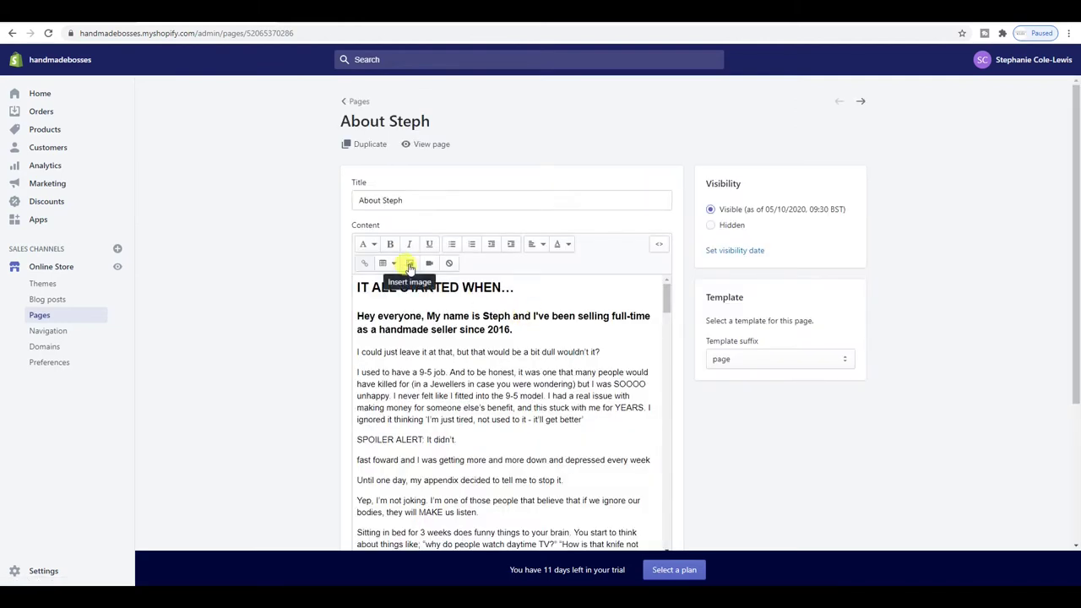
left_click_drag(377, 311, 424, 311)
left_click(364, 263)
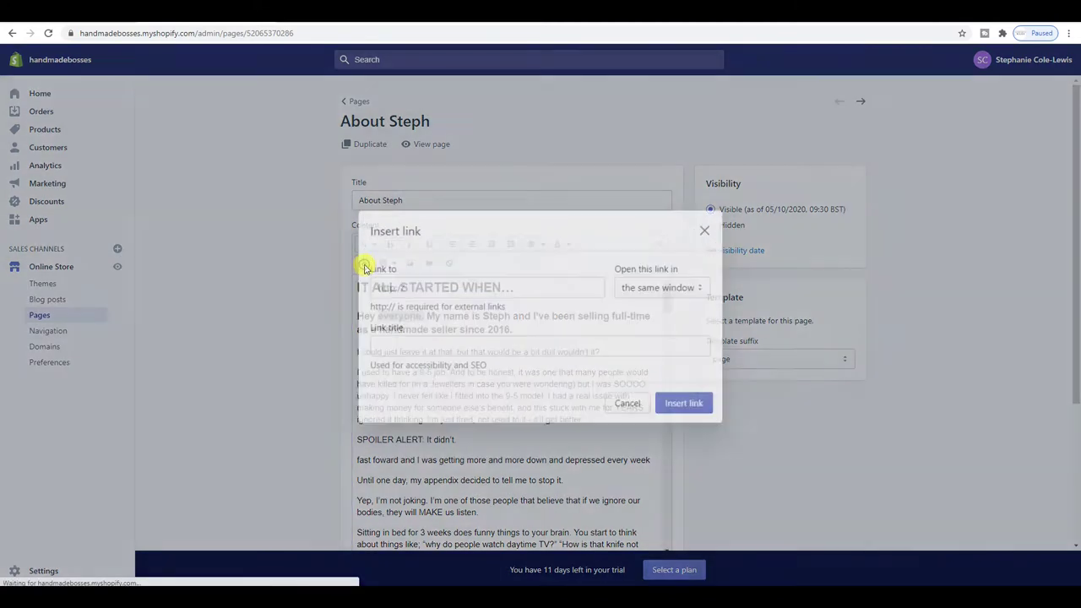
left_click(623, 401)
left_click(552, 358)
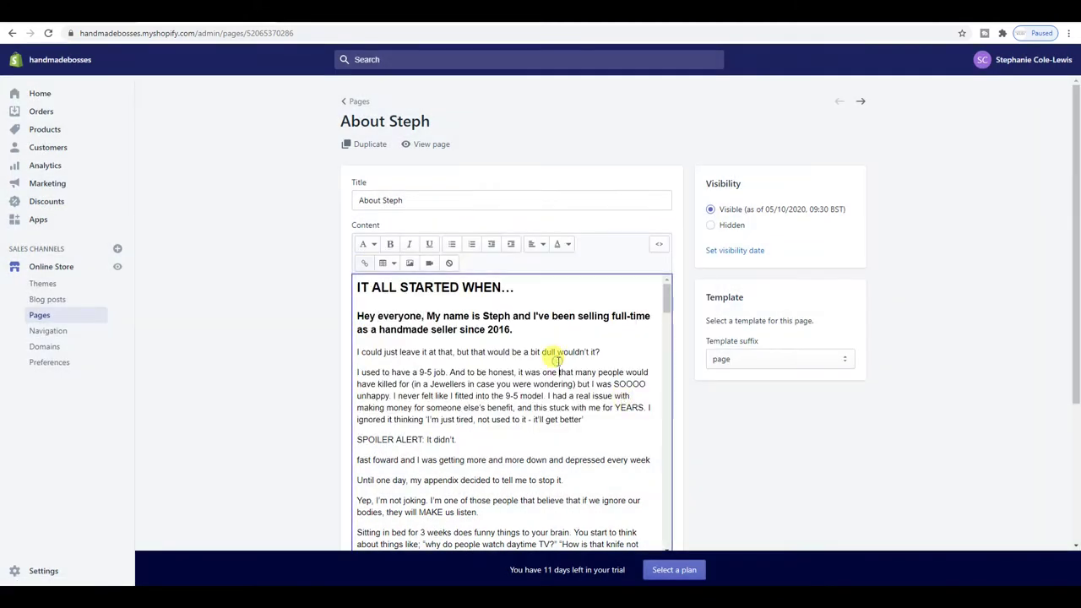
Step: Look through the text of the About page
scroll(557, 360, "down", 10)
scroll(683, 375, "down", 3)
scroll(683, 374, "up", 3)
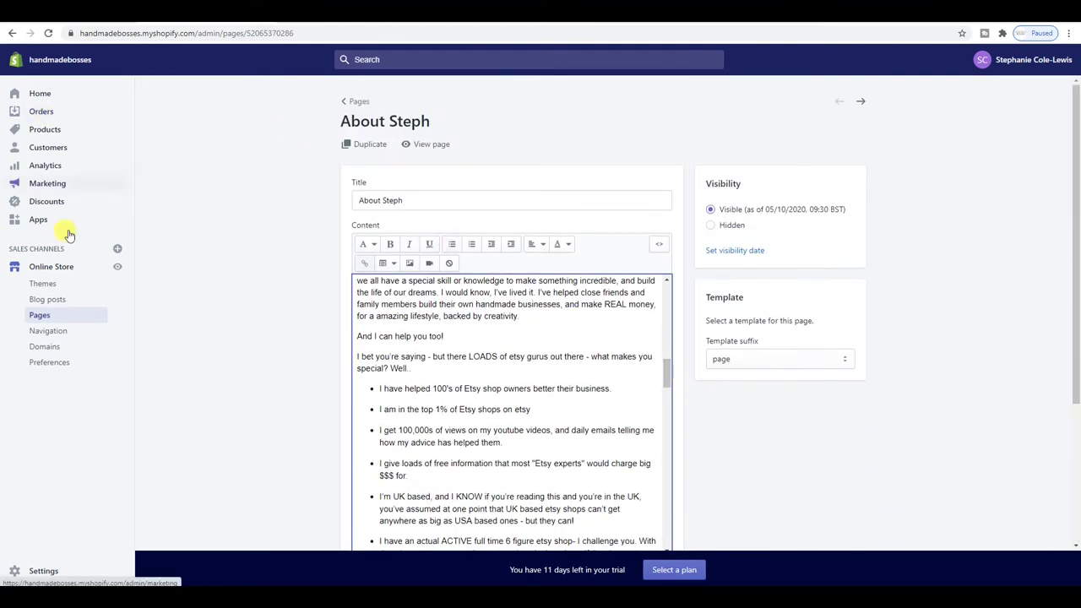
Step: Open the store's main menu in Navigation and check the link of The Shortcut to Success Course item
left_click(66, 268)
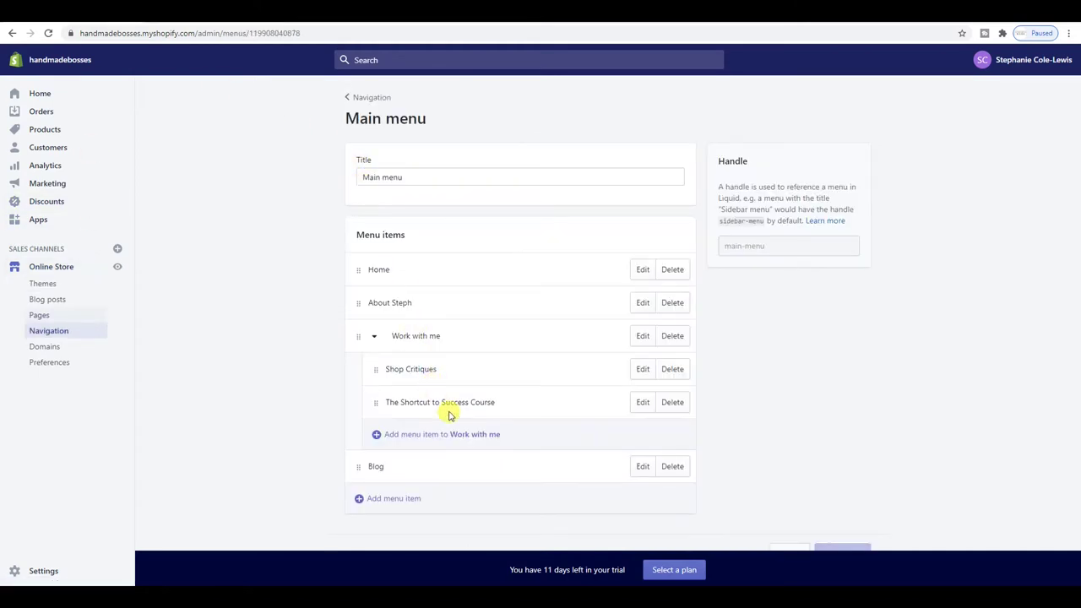
left_click(644, 403)
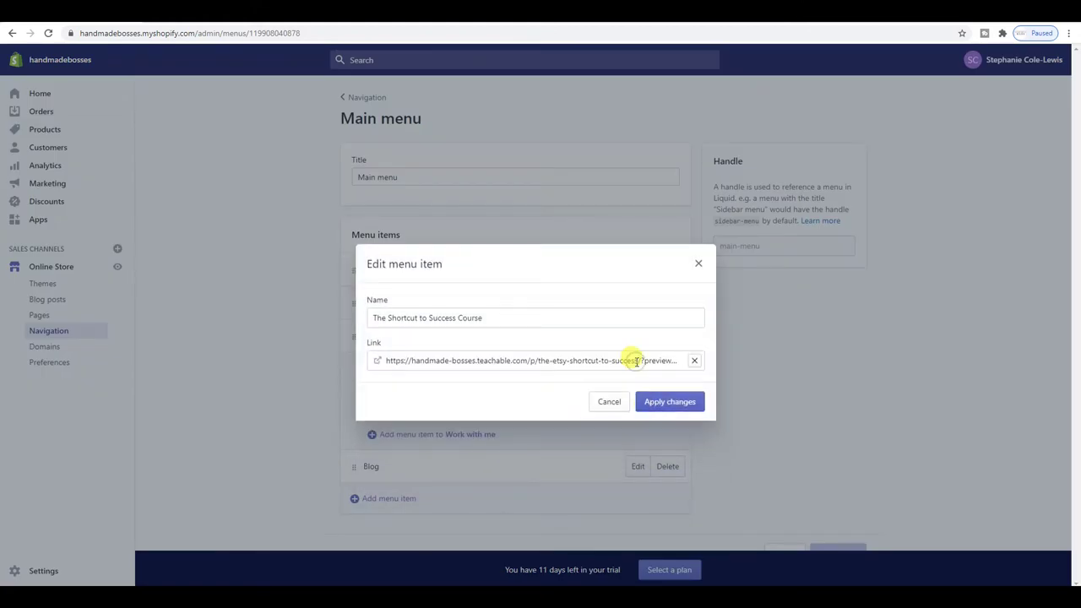
left_click_drag(390, 360, 484, 361)
left_click(509, 360)
left_click(674, 403)
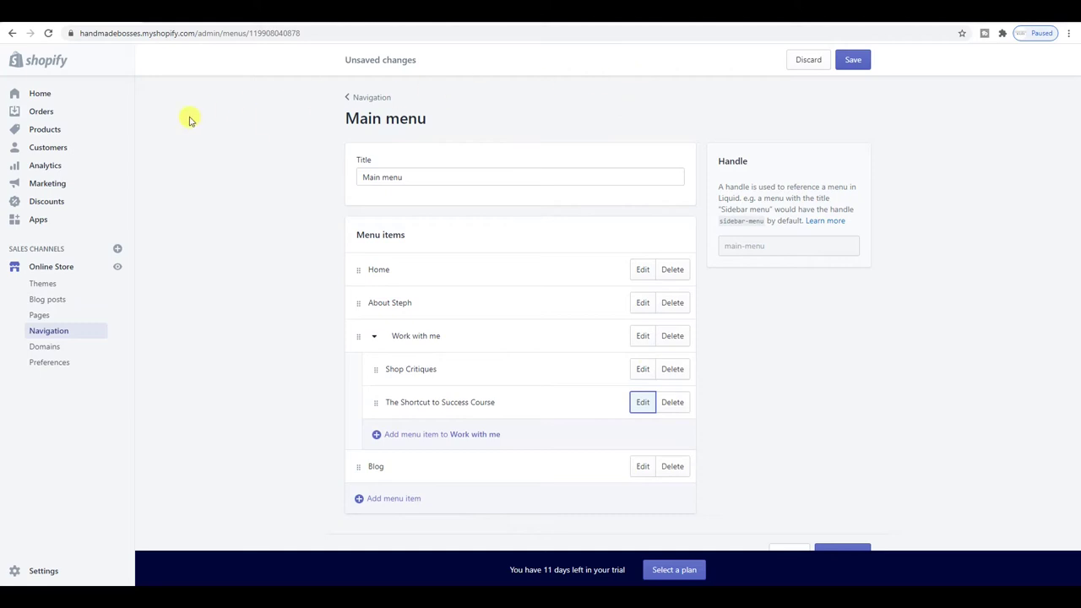
Step: View the live online store and follow The Shortcut to Success Course link under Work with me to check the course page
right_click(117, 267)
key("Escape")
left_click(117, 267)
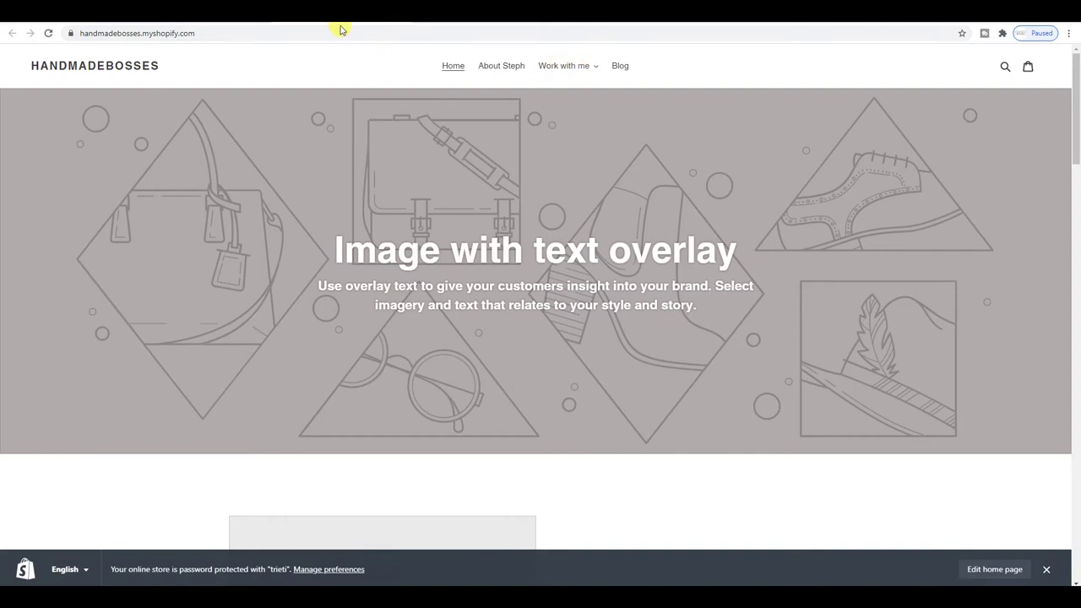
left_click(547, 66)
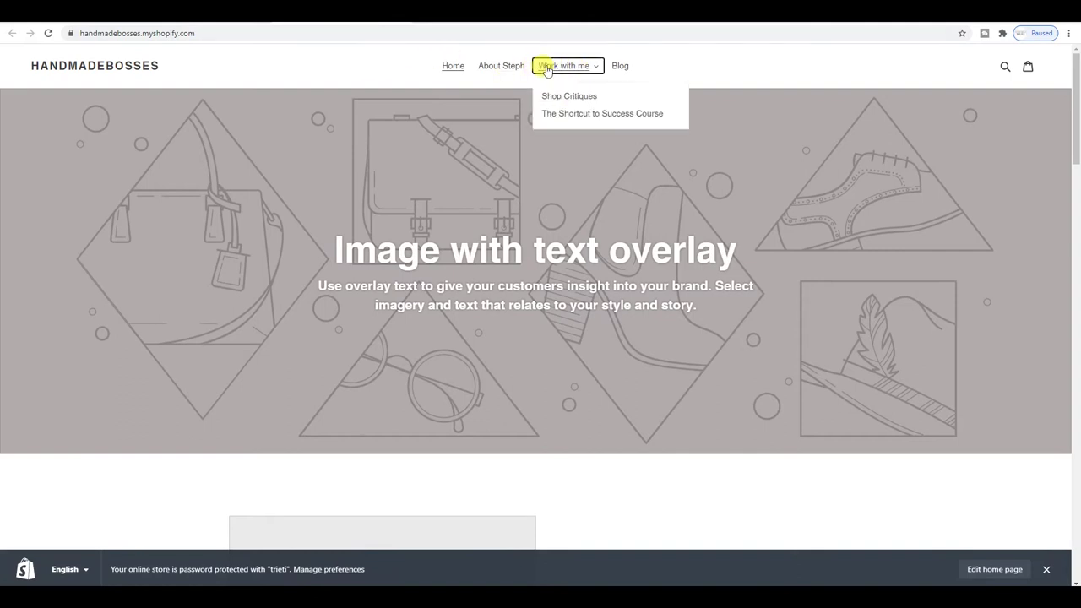
left_click(560, 113)
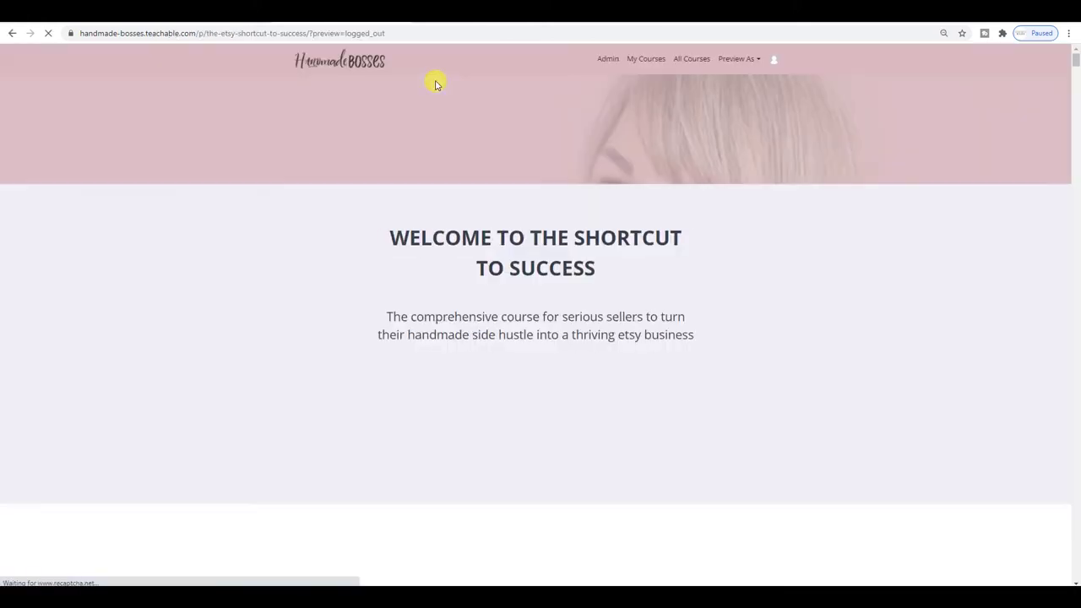
scroll(463, 155, "down", 6)
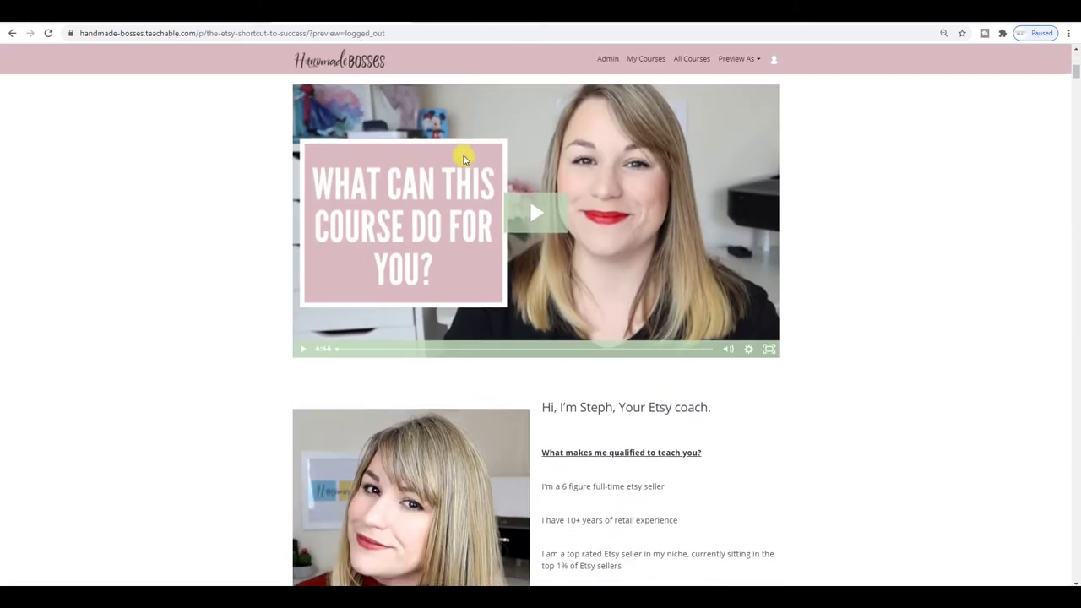
scroll(403, 62, "up", 6)
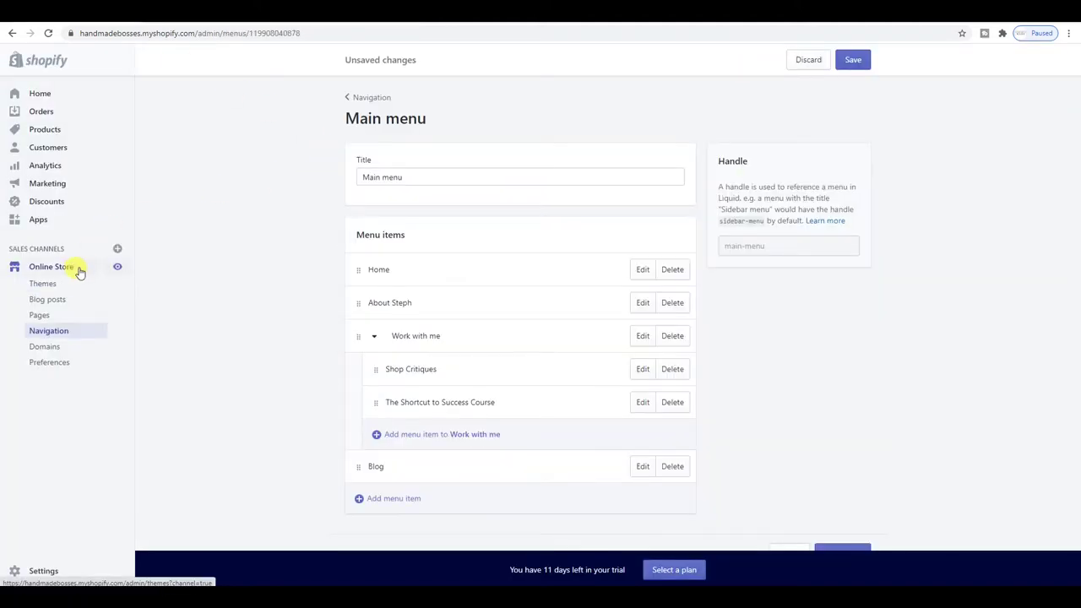
Step: Open the Brooklyn theme from the theme library for customizing
left_click(78, 277)
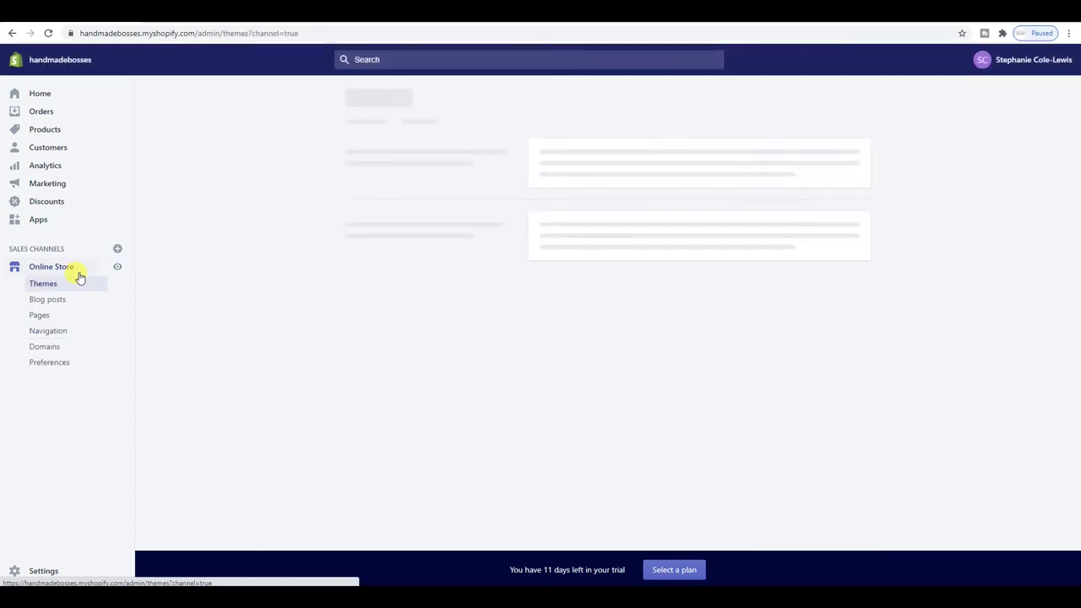
scroll(591, 338, "down", 5)
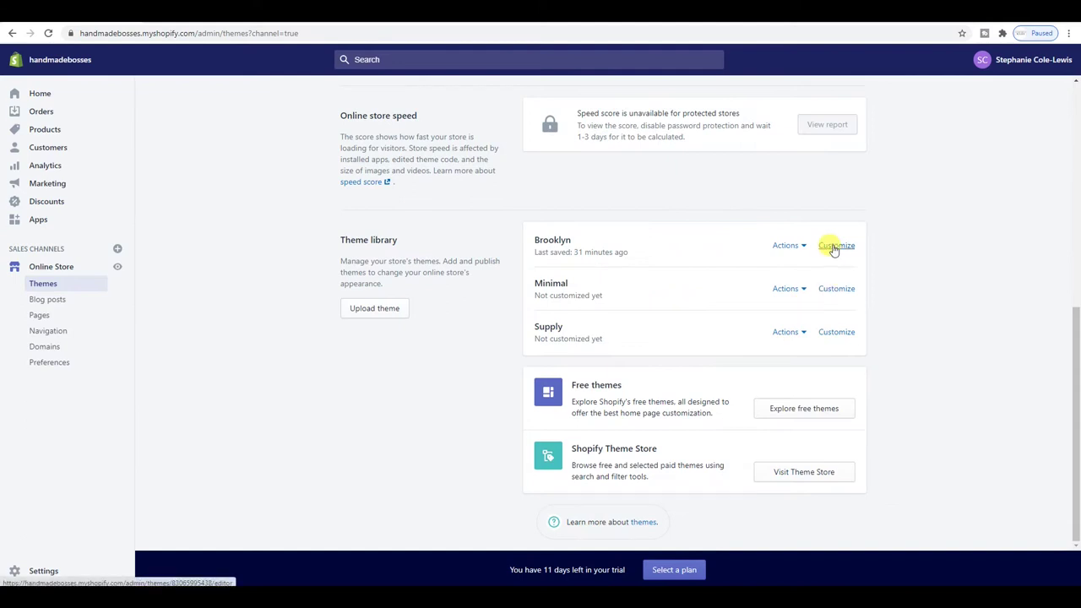
left_click(833, 248)
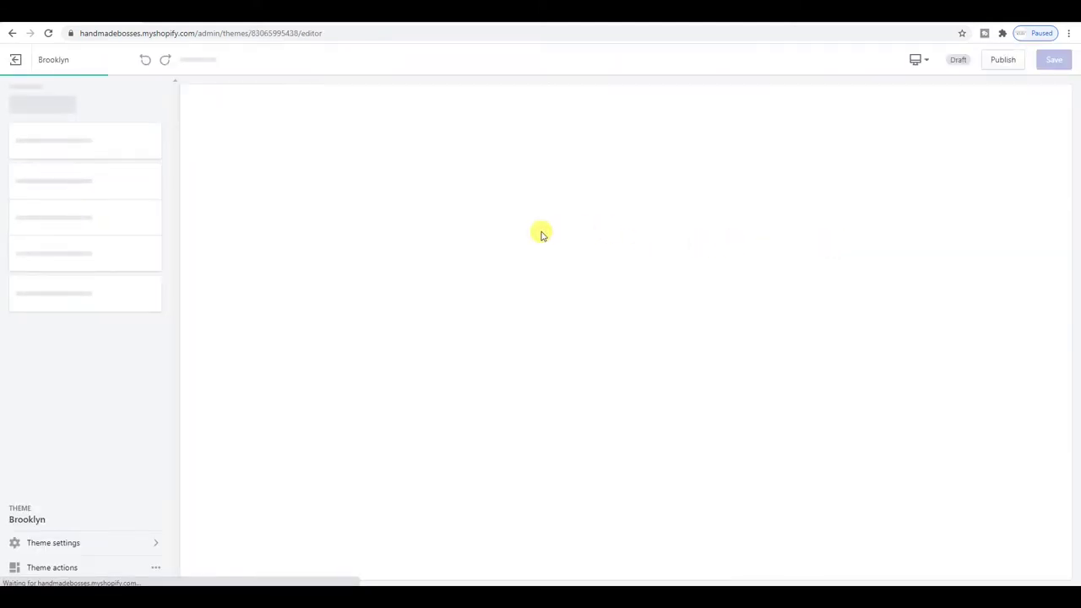
Step: Examine the home page sections in the Brooklyn theme preview, from the header down to the featured product
scroll(557, 235, "down", 2)
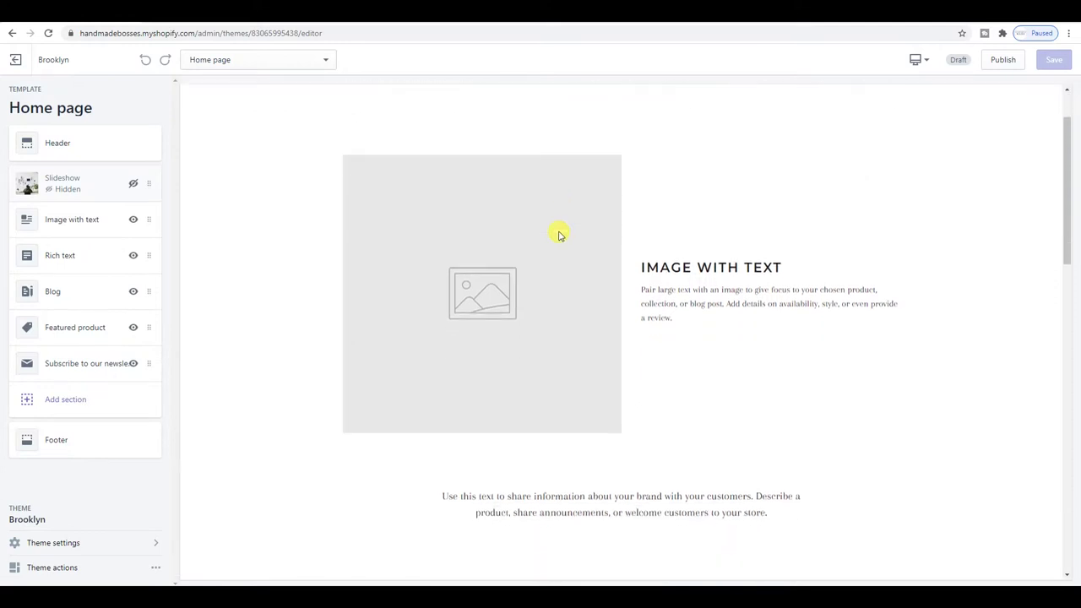
scroll(558, 235, "down", 5)
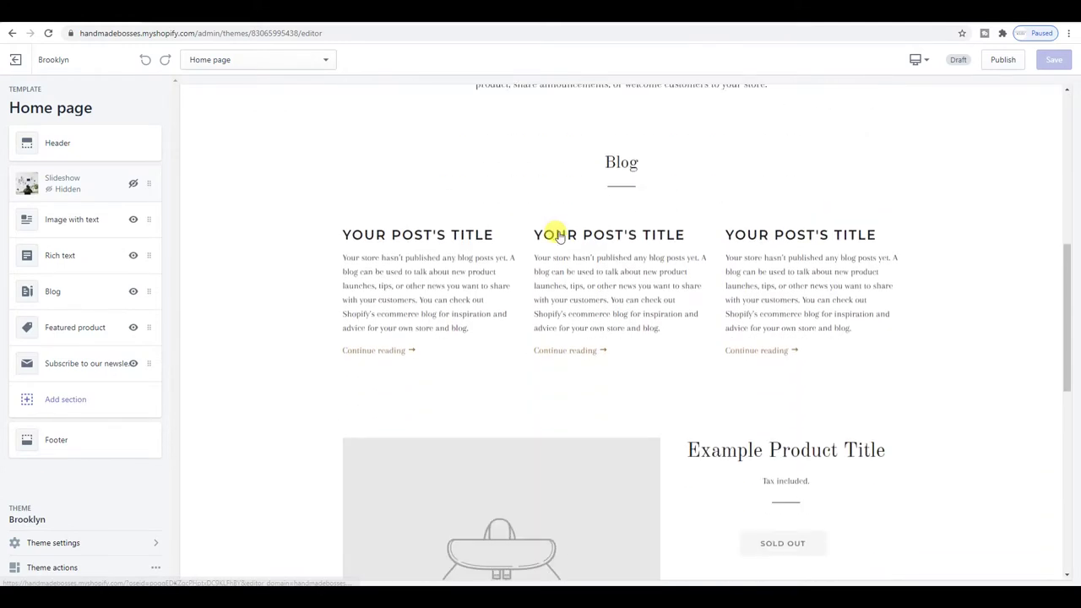
scroll(558, 235, "down", 3)
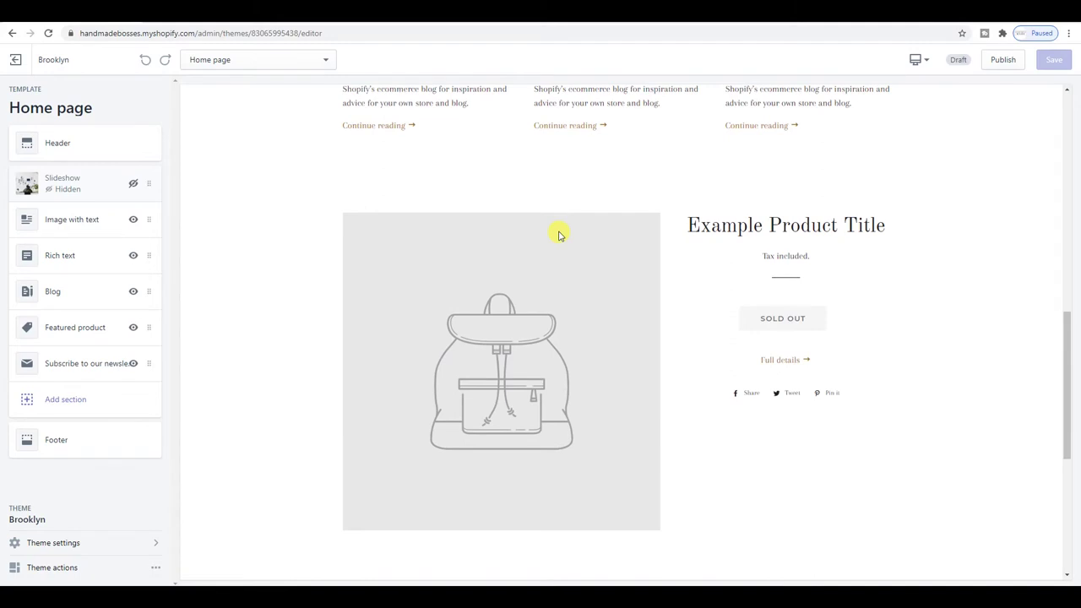
scroll(558, 234, "up", 6)
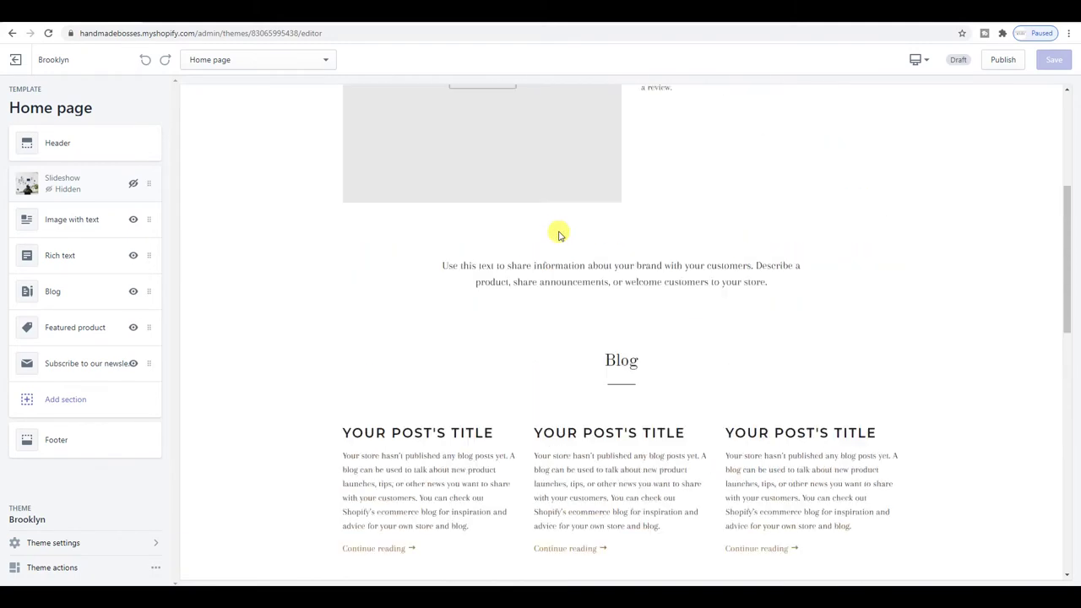
scroll(558, 234, "up", 3)
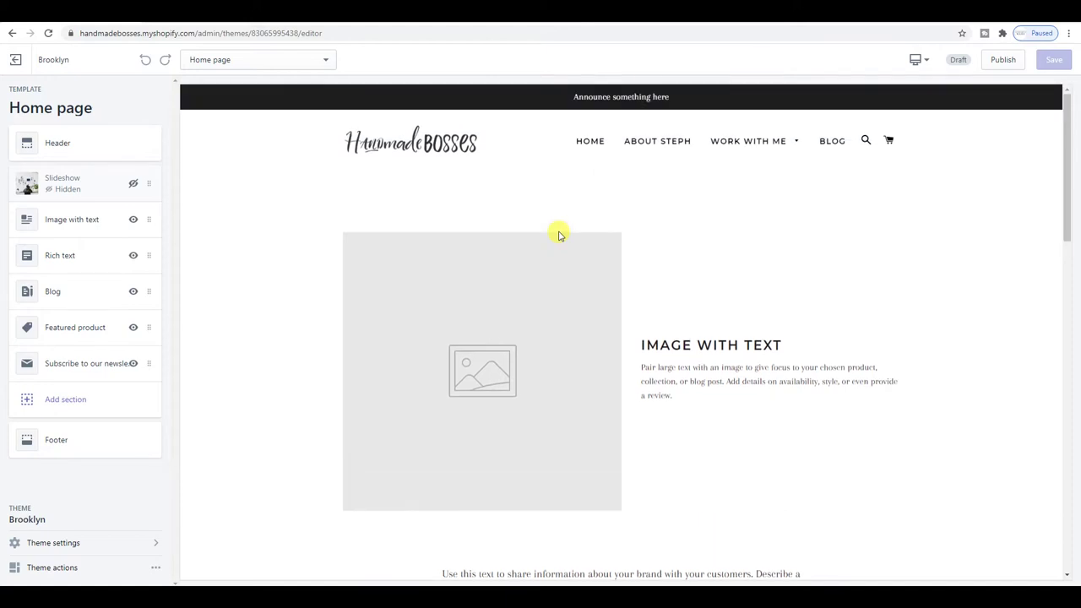
key("super+alt+d")
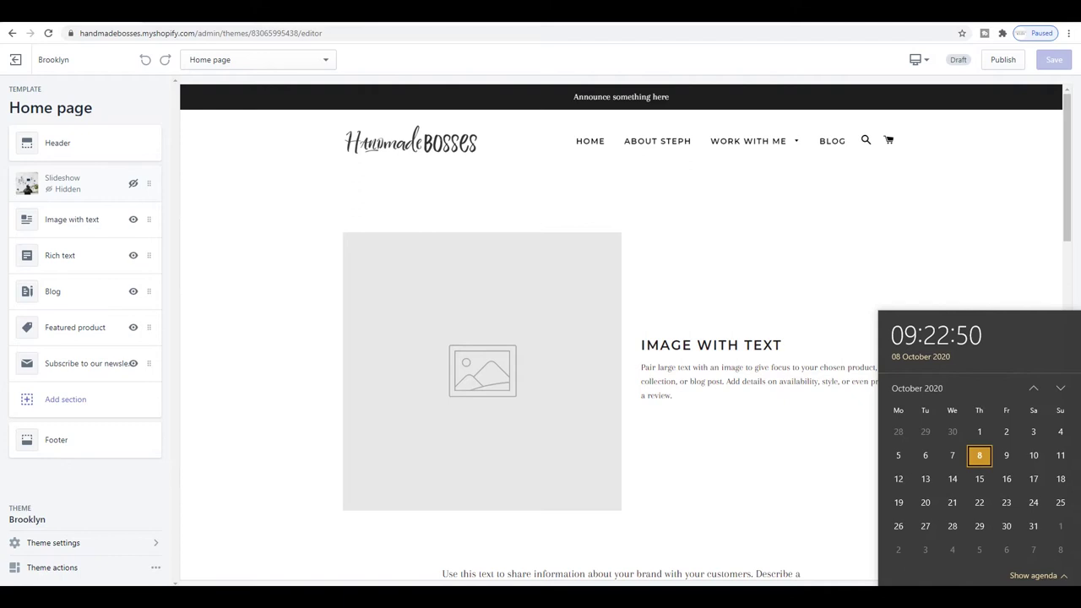
left_click(770, 468)
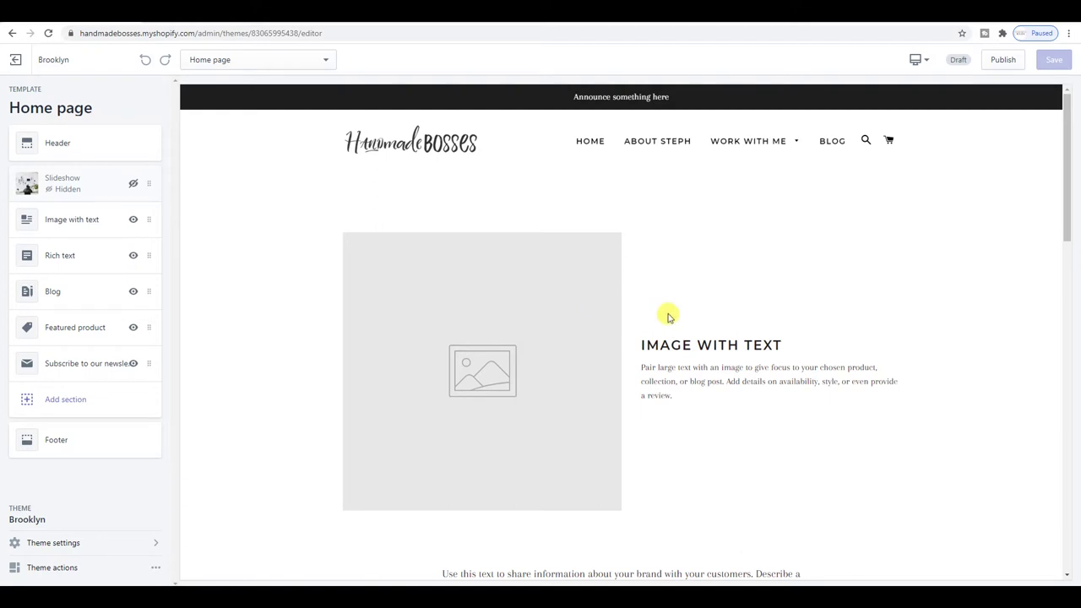
scroll(667, 315, "down", 2)
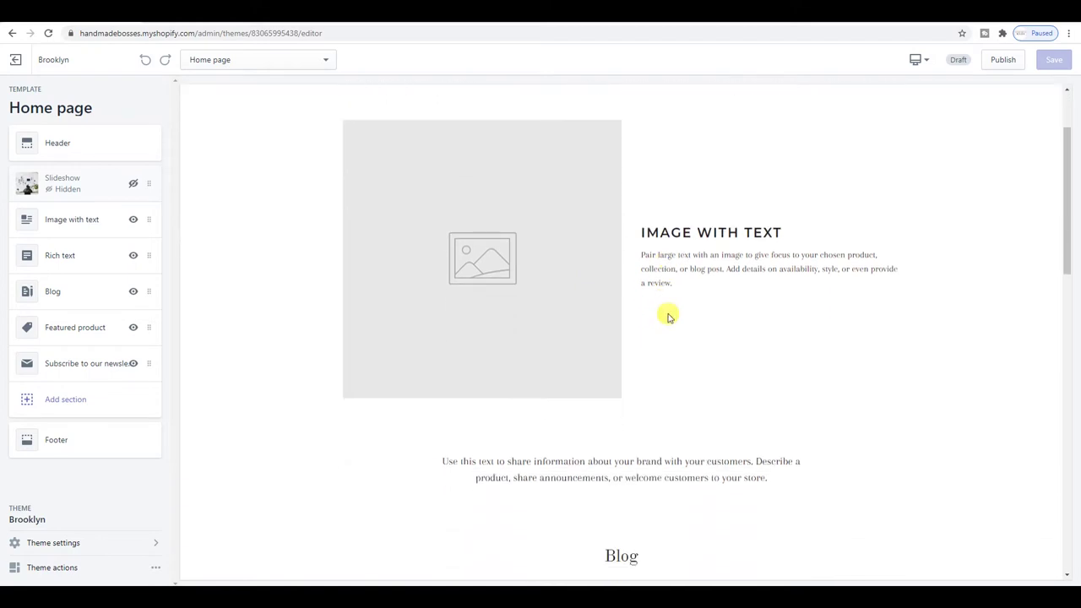
scroll(667, 316, "down", 5)
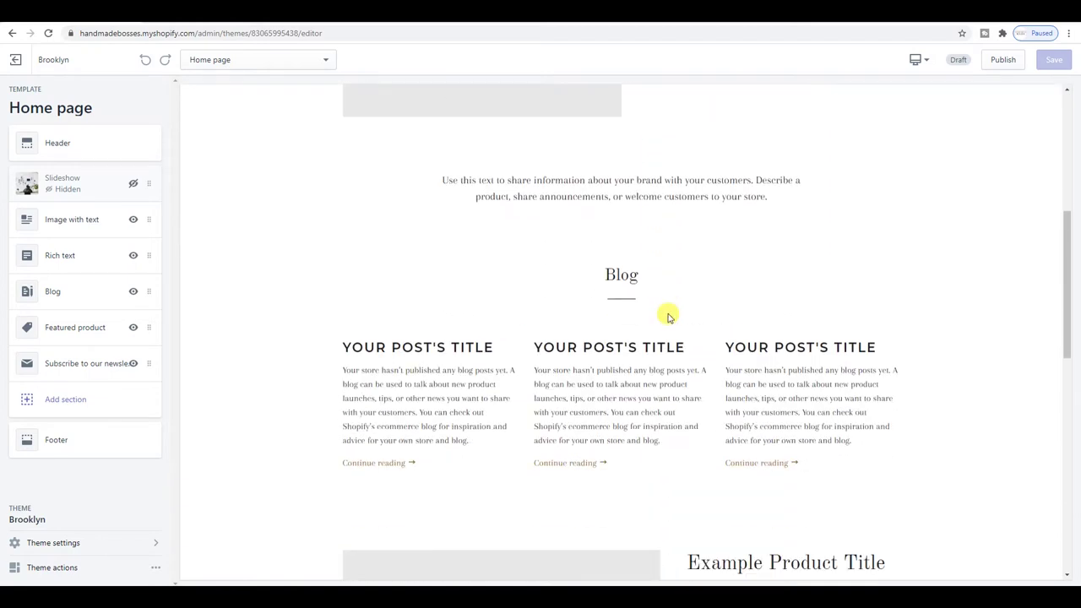
scroll(667, 316, "up", 5)
Step: Unhide the home page's Slideshow section and turn off the overlay on its slide
left_click(133, 183)
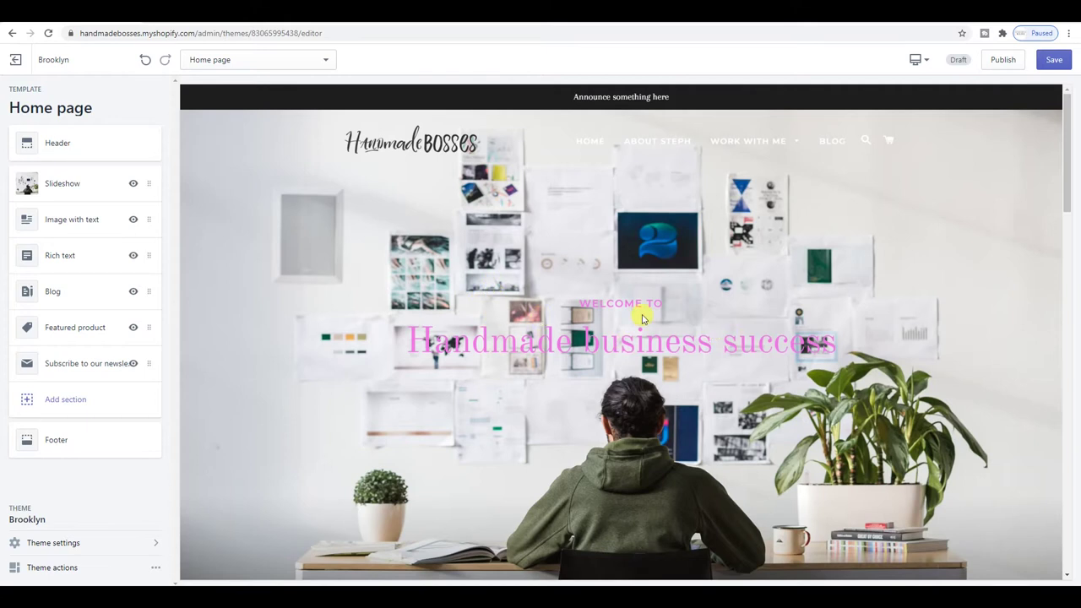
left_click(88, 184)
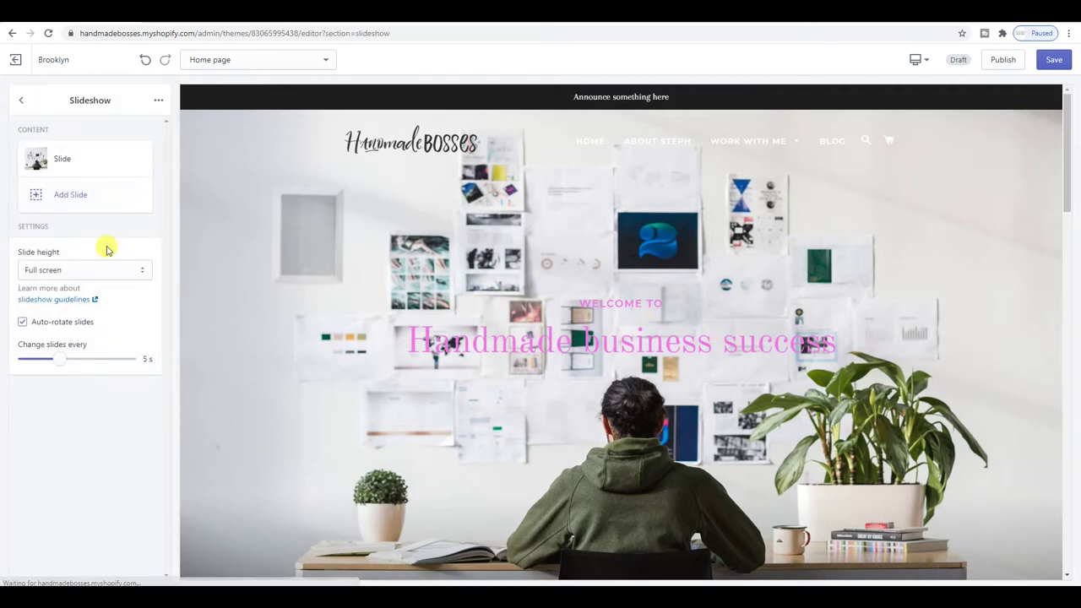
left_click(71, 159)
scroll(101, 346, "down", 2)
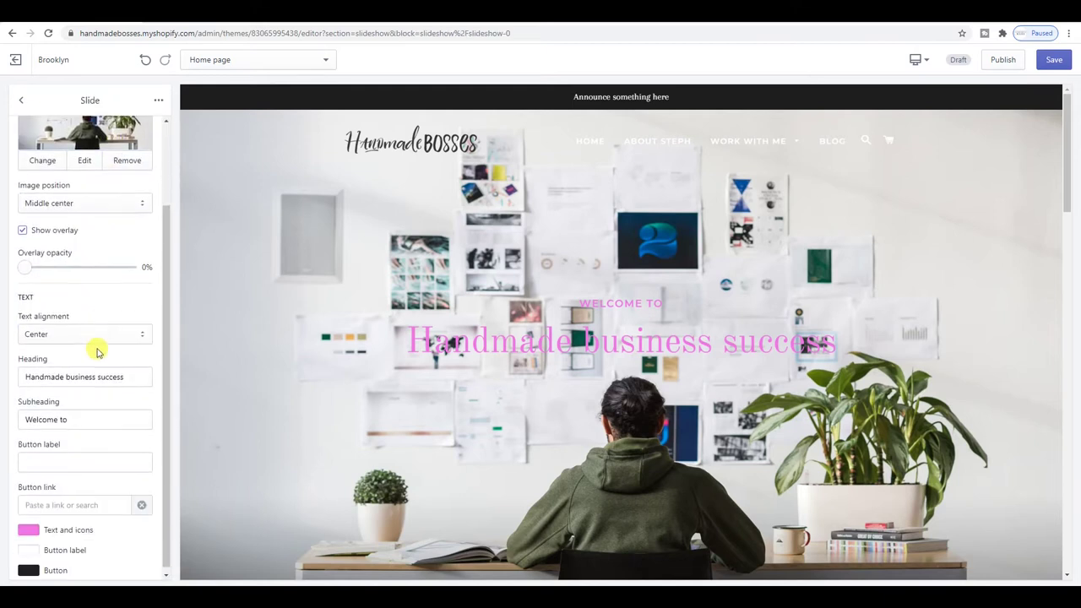
left_click(23, 225)
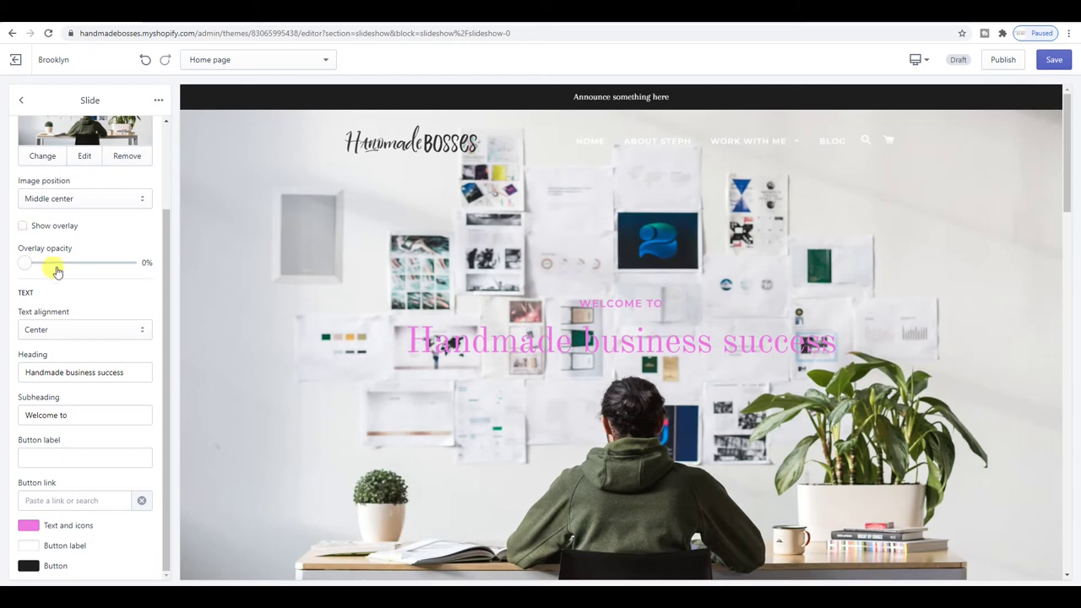
Step: Clear the slide's heading and subheading text
triple_click(76, 372)
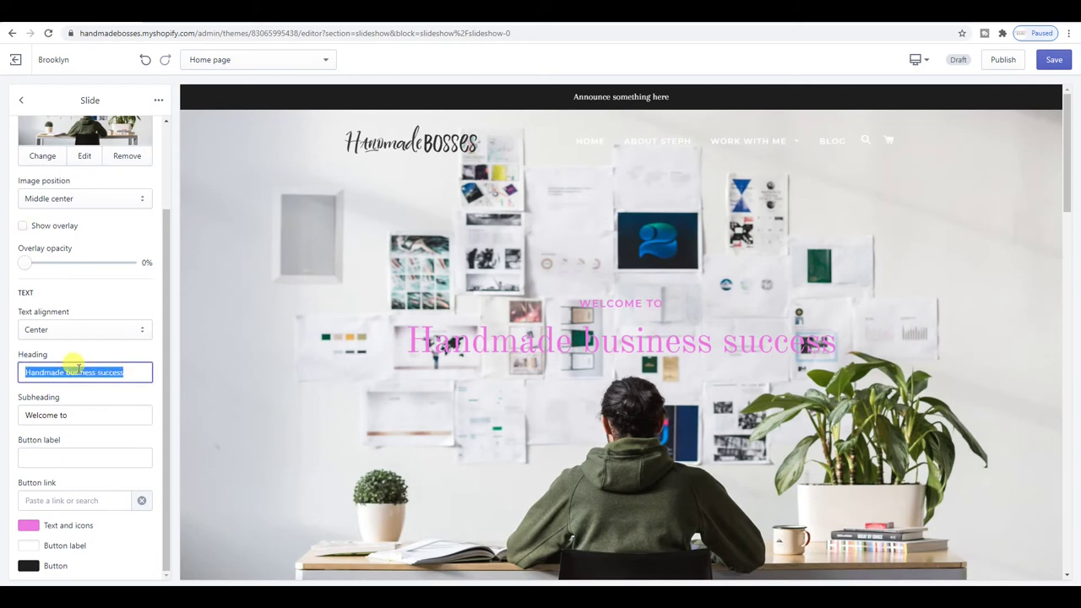
key("BackSpace")
triple_click(79, 410)
key("BackSpace")
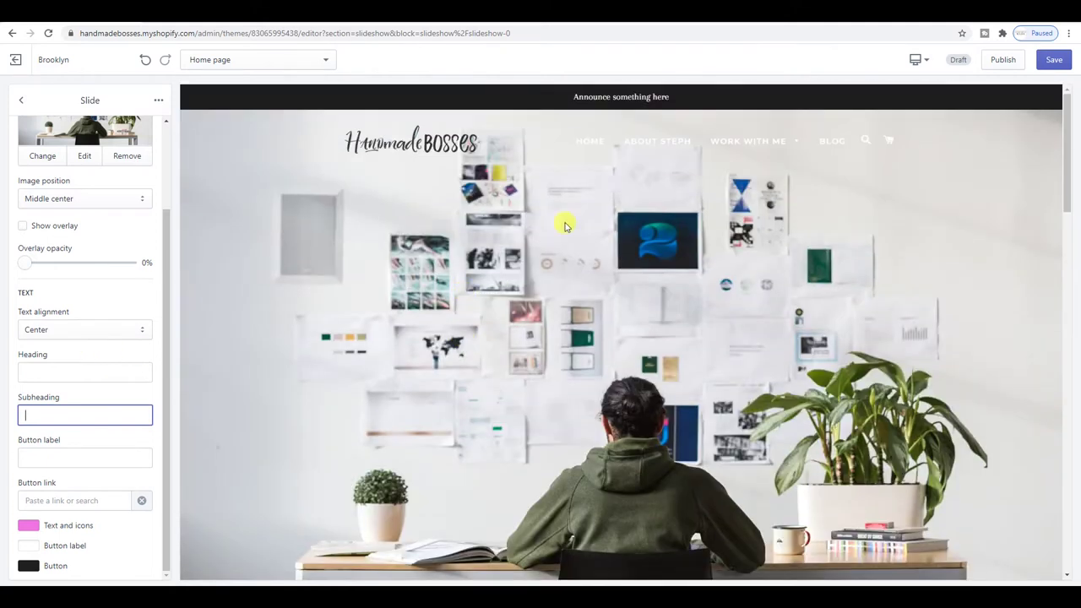
Step: Preview the home page slideshow in the mobile layout, scrolling through it, and return to the desktop layout
left_click(917, 59)
left_click(928, 84)
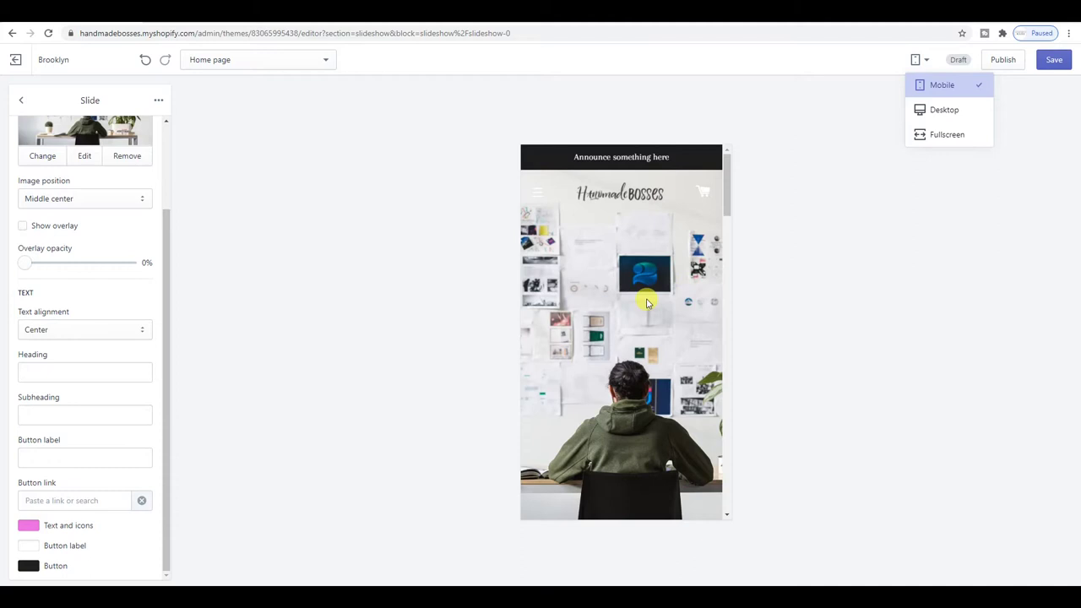
scroll(647, 302, "down", 5)
scroll(647, 302, "up", 5)
left_click(944, 109)
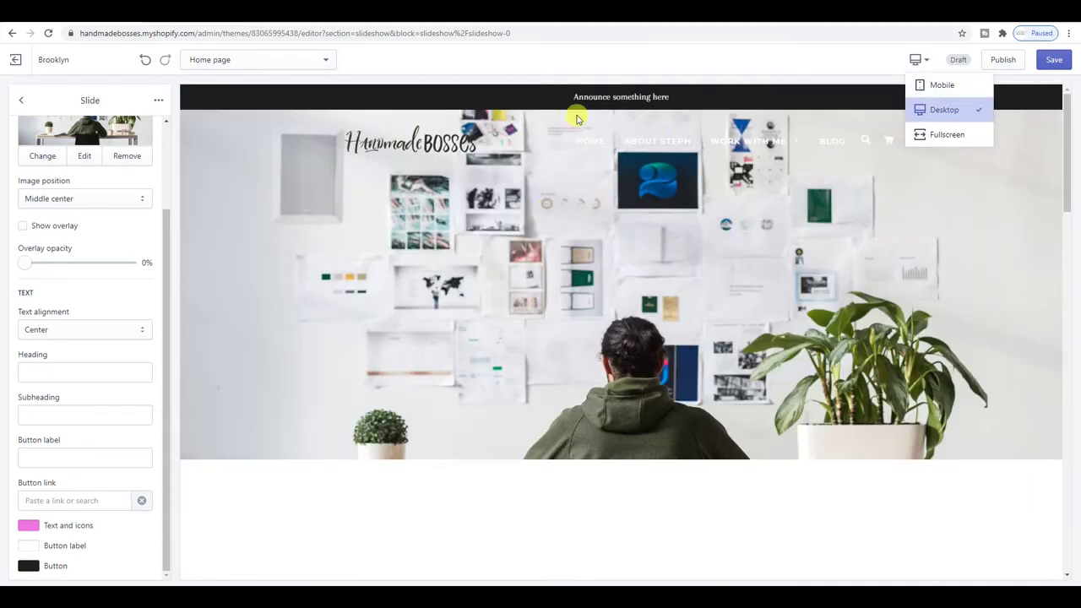
left_click(560, 226)
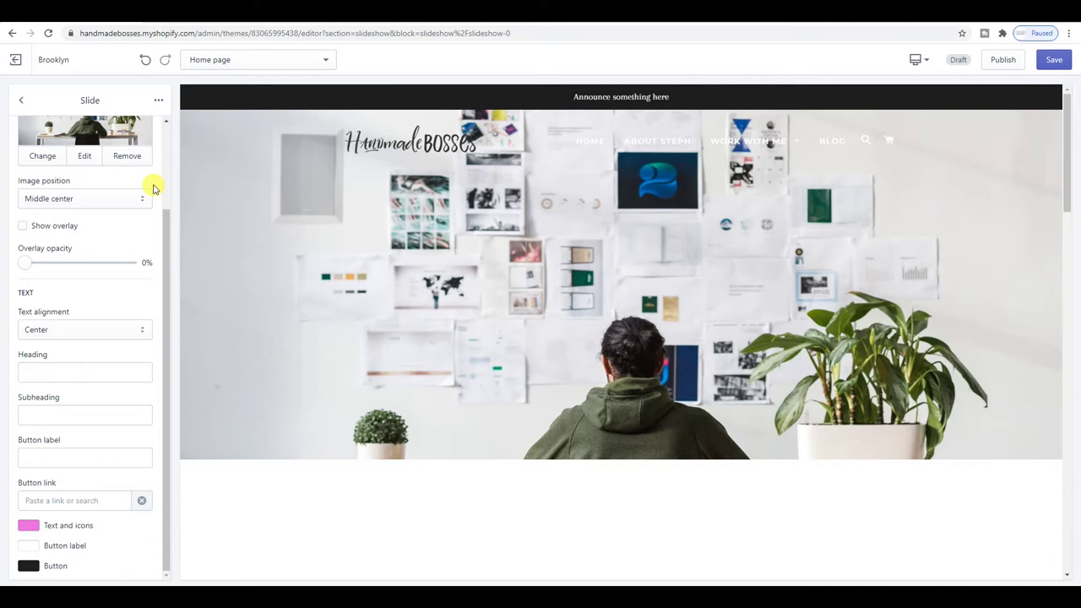
Step: Leave the slide's settings and hide the Slideshow section on the home page
scroll(80, 174, "up", 5)
left_click(23, 101)
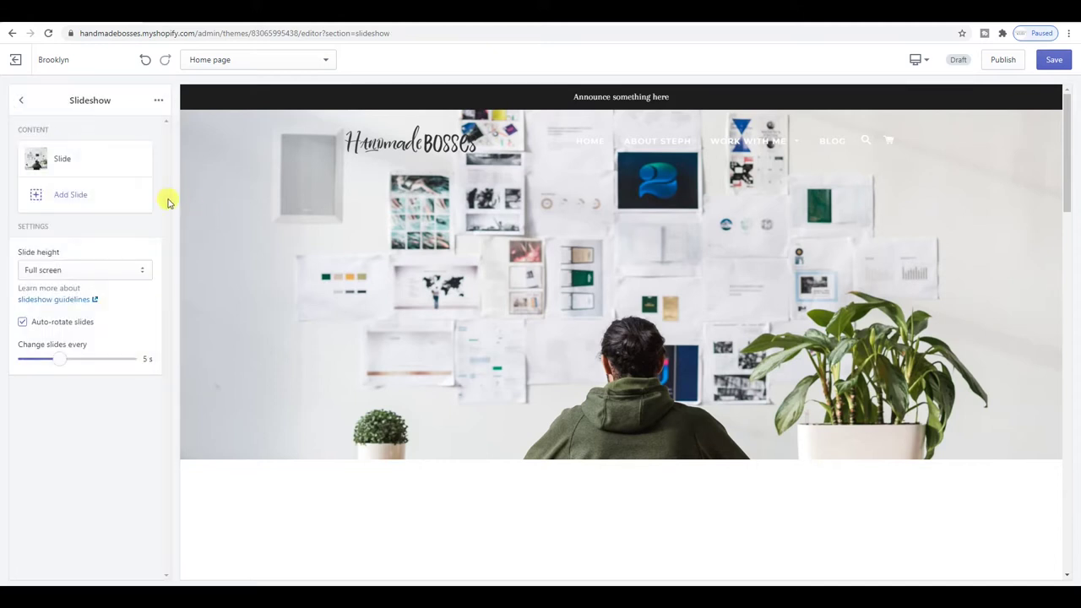
left_click(22, 101)
left_click(133, 183)
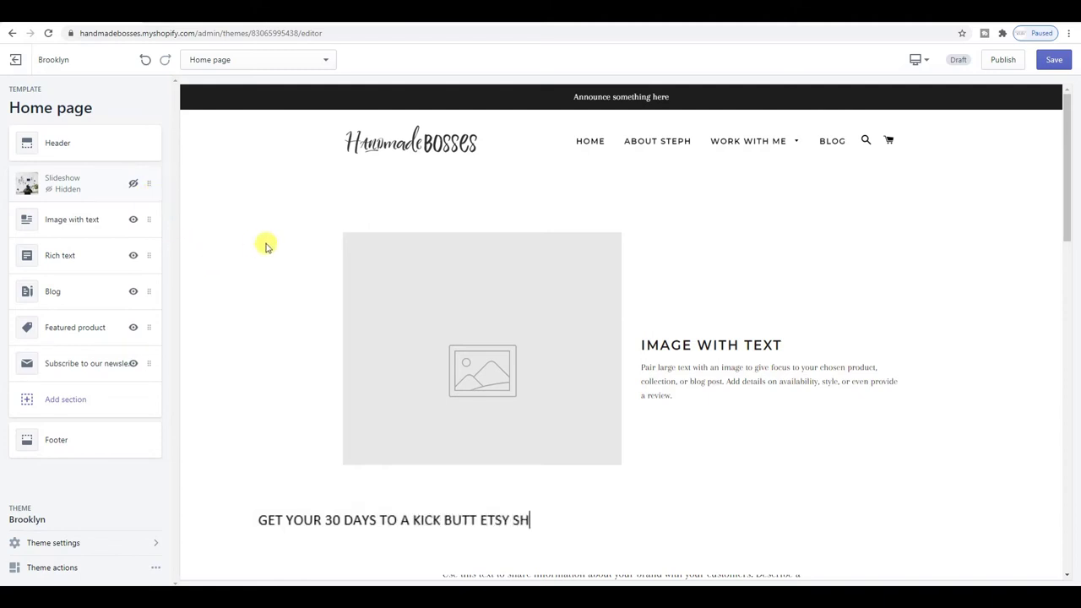
Step: Examine the home page preview down to the featured product, and compare the page with the Slideshow section shown and hidden
scroll(265, 244, "down", 2)
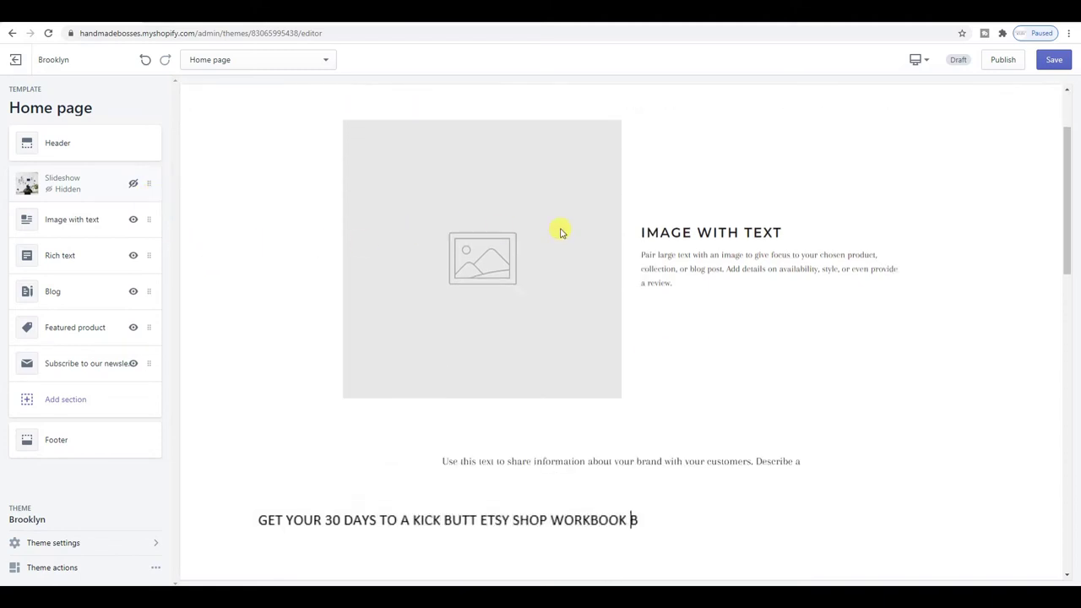
scroll(560, 230, "down", 3)
scroll(560, 229, "down", 2)
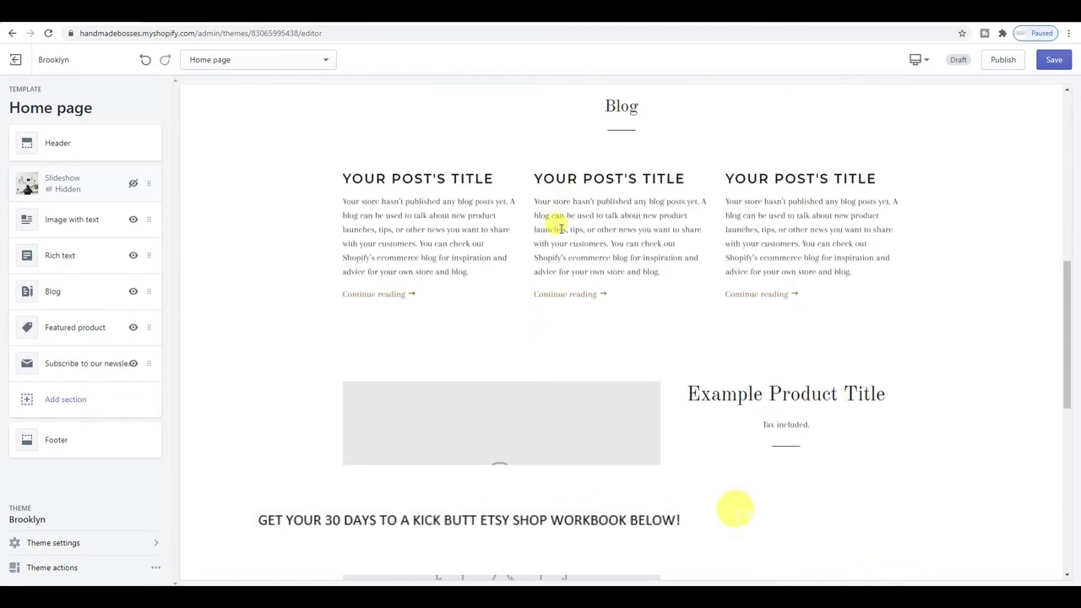
scroll(558, 226, "down", 5)
scroll(560, 233, "up", 4)
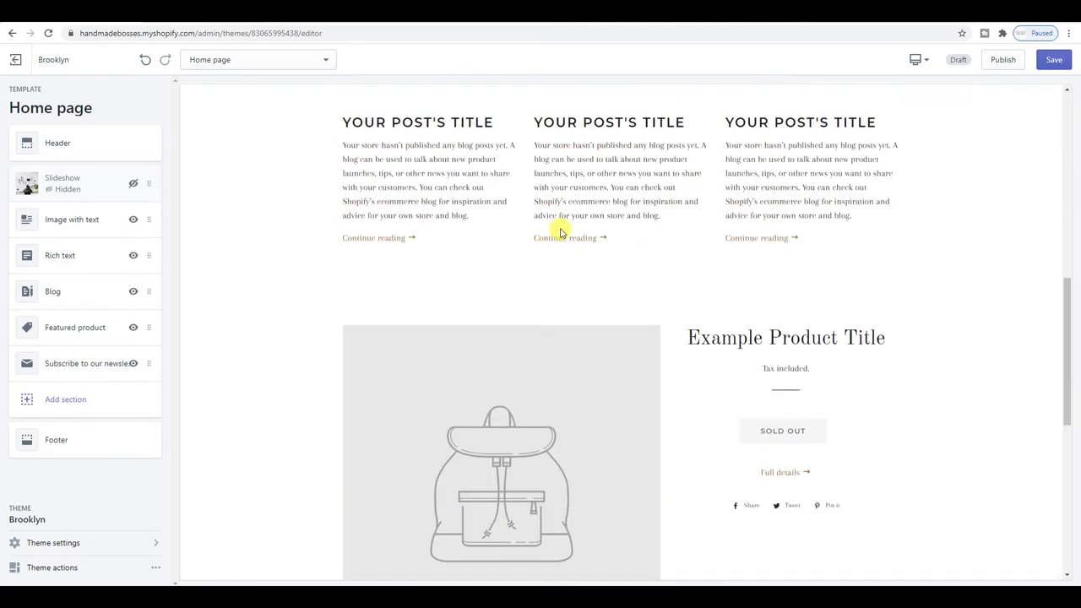
scroll(560, 233, "up", 10)
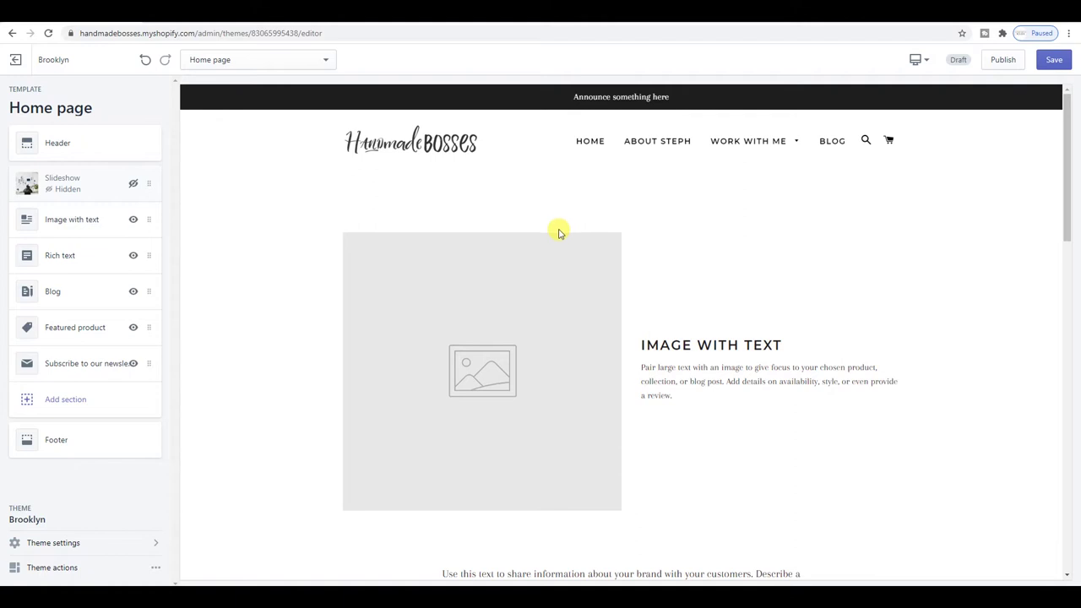
left_click(133, 183)
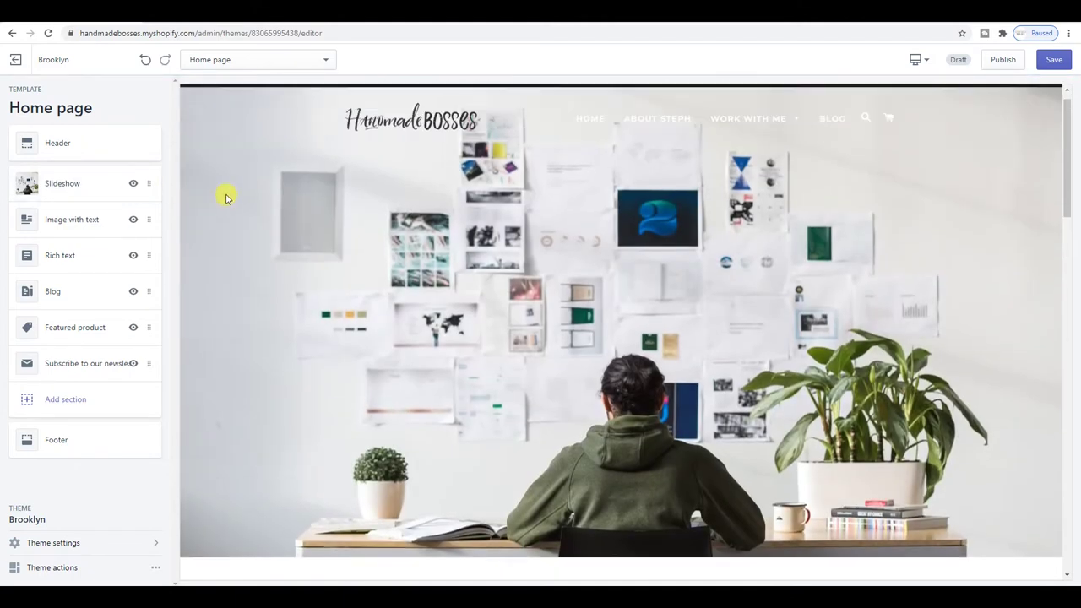
left_click(133, 185)
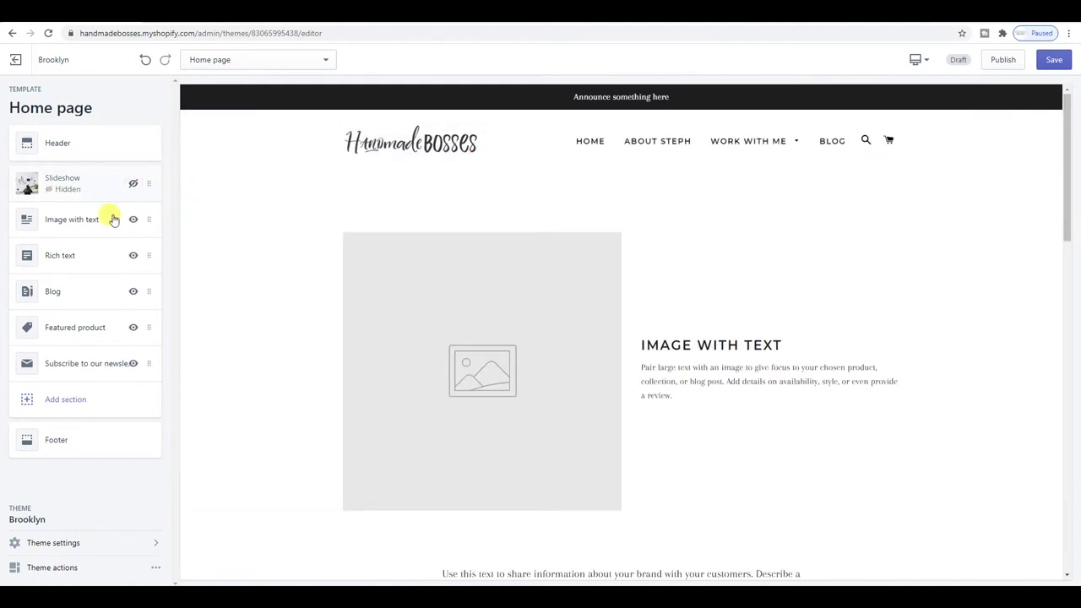
Step: Look at the Image with text section's settings and its image library, and return to the home page sections
left_click(114, 220)
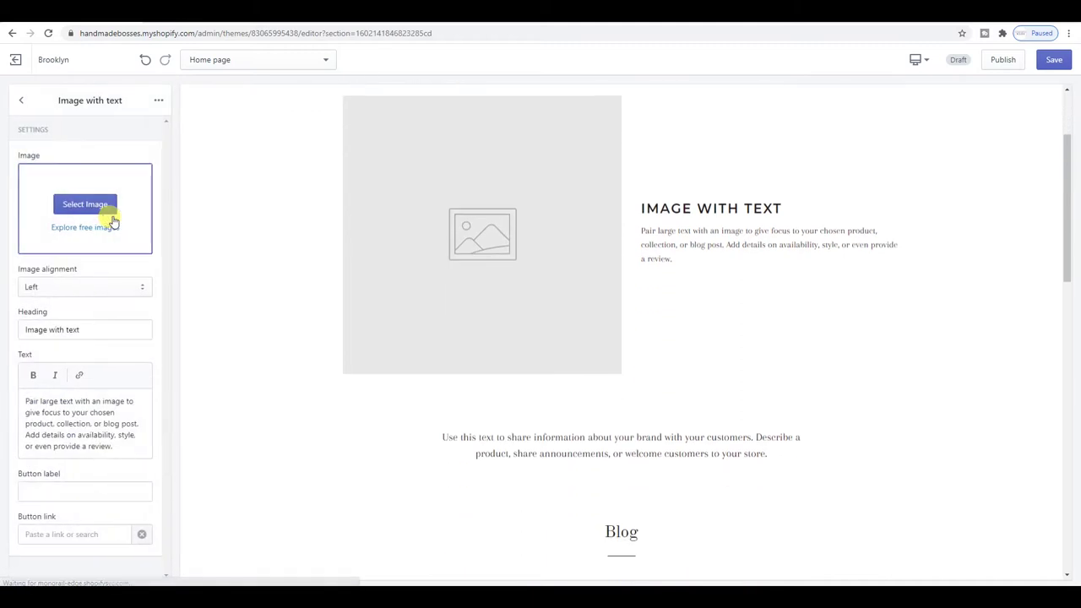
left_click(106, 209)
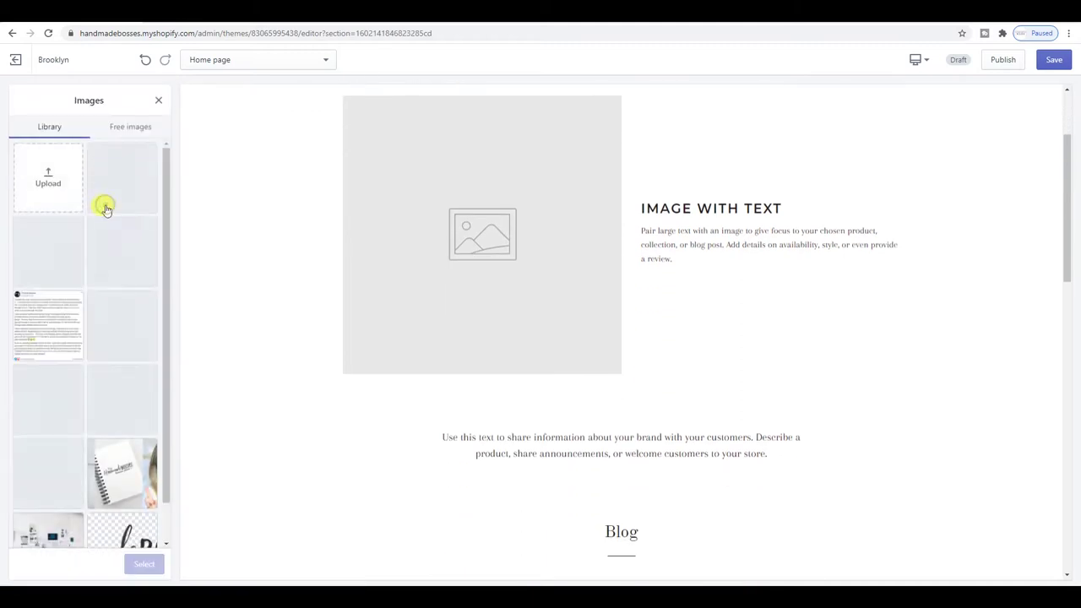
left_click(157, 102)
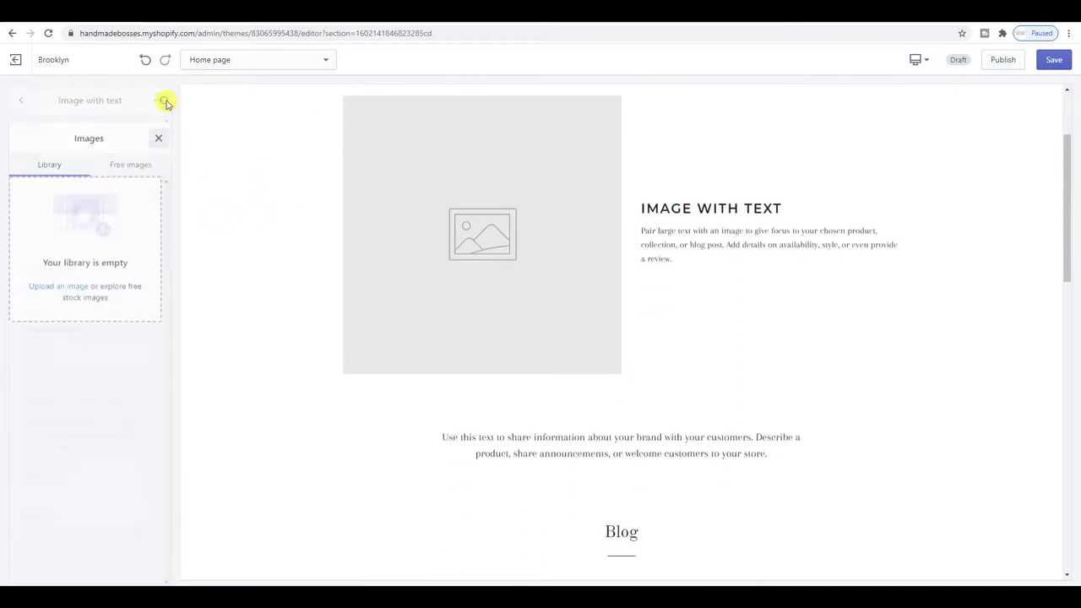
left_click(20, 101)
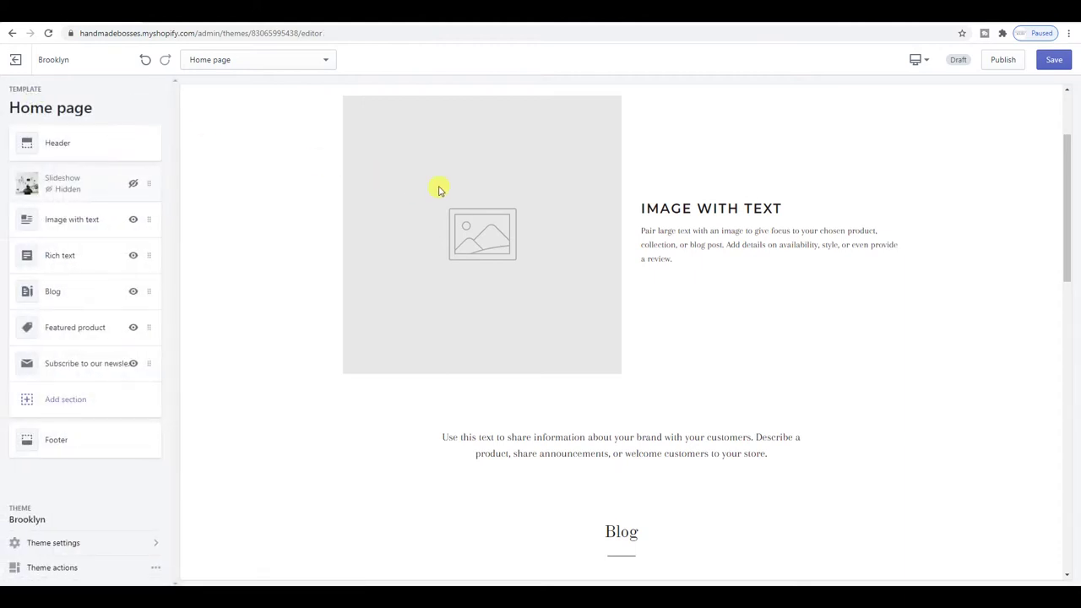
scroll(438, 189, "up", 2)
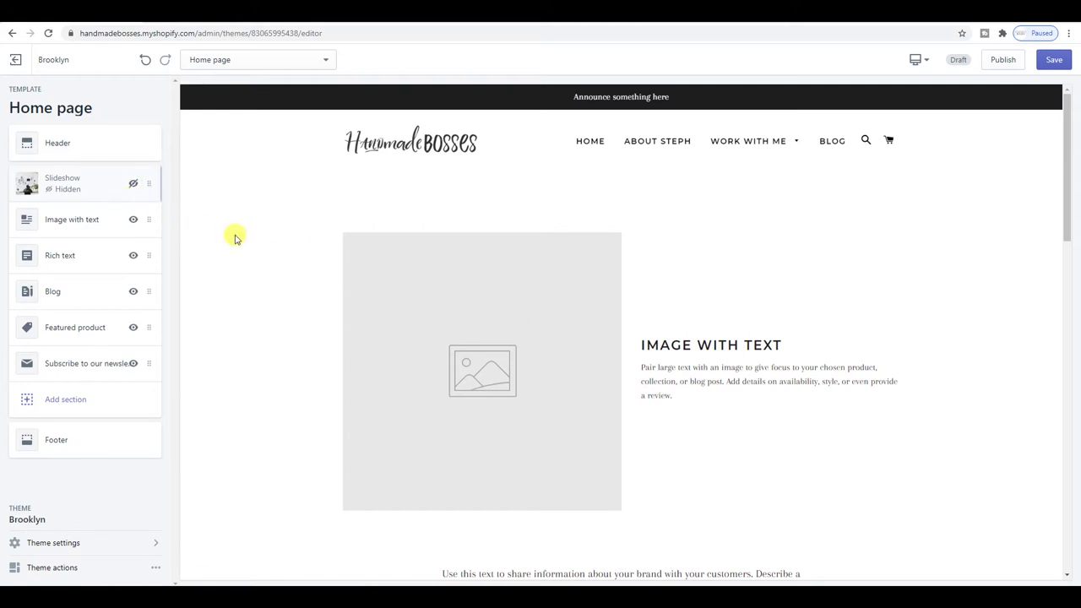
Step: Move the Blog section between Featured product and Subscribe to our newsletter on the home page
scroll(234, 235, "down", 3)
scroll(235, 239, "down", 3)
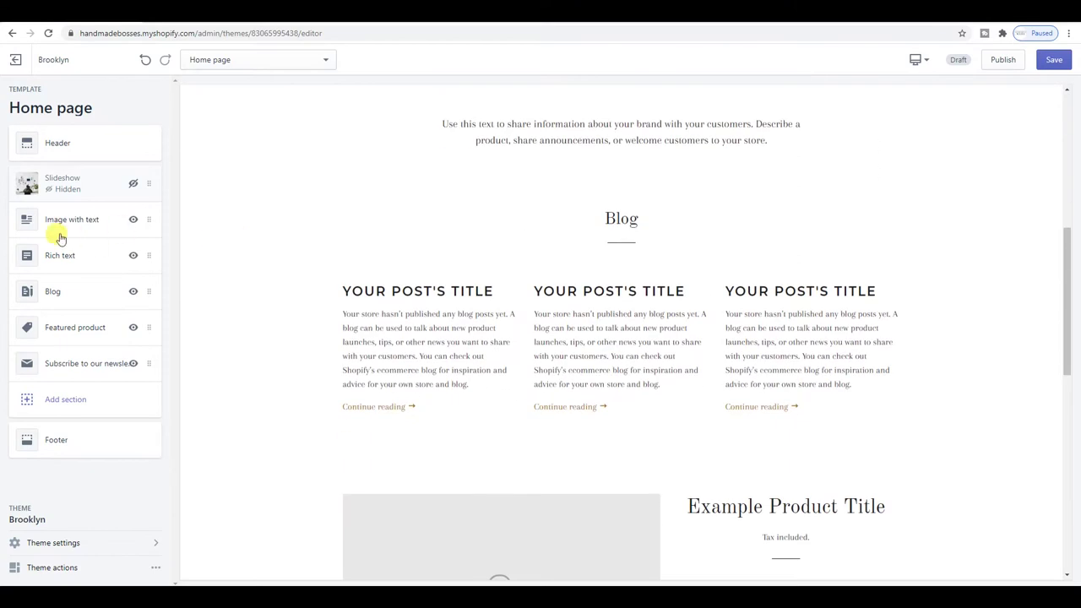
left_click_drag(145, 290, 140, 372)
scroll(233, 355, "up", 4)
left_click_drag(146, 359, 145, 323)
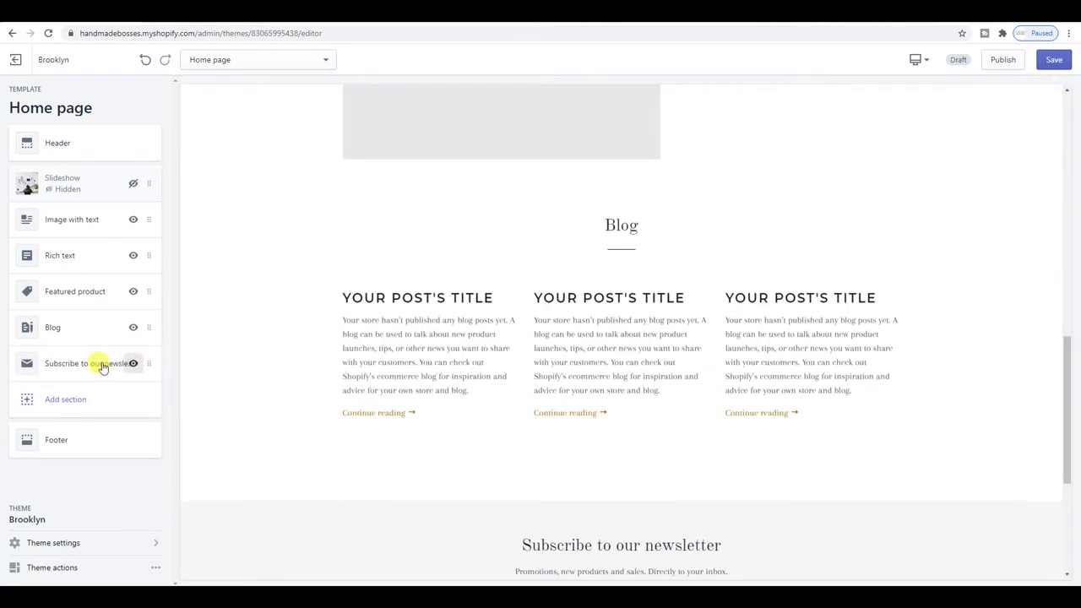
Step: Check the Subscribe to our newsletter section's settings and hide that section on the home page
left_click(99, 364)
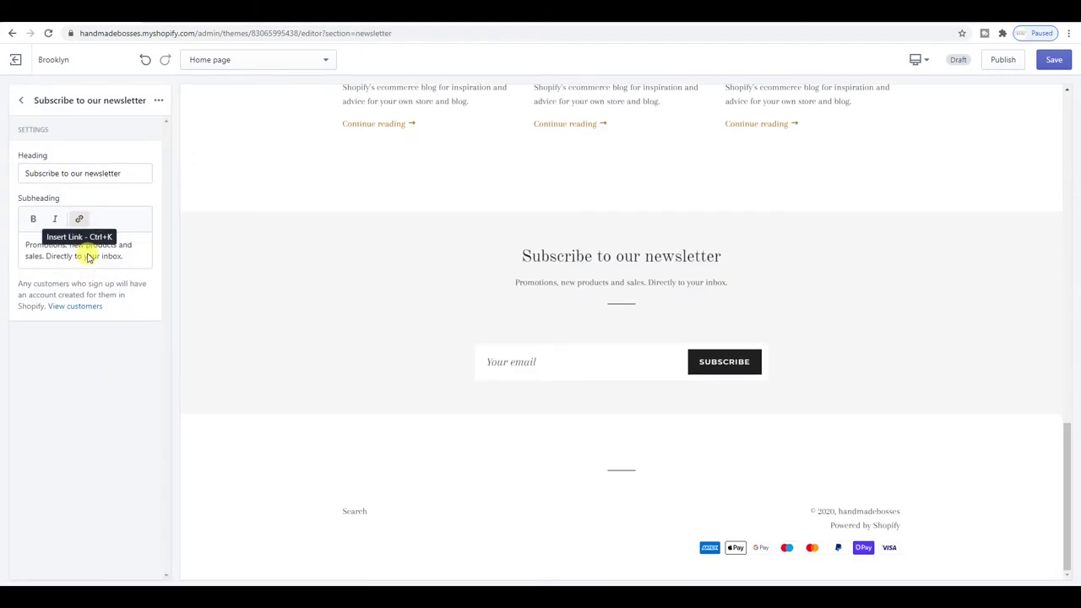
left_click(158, 100)
left_click(198, 117)
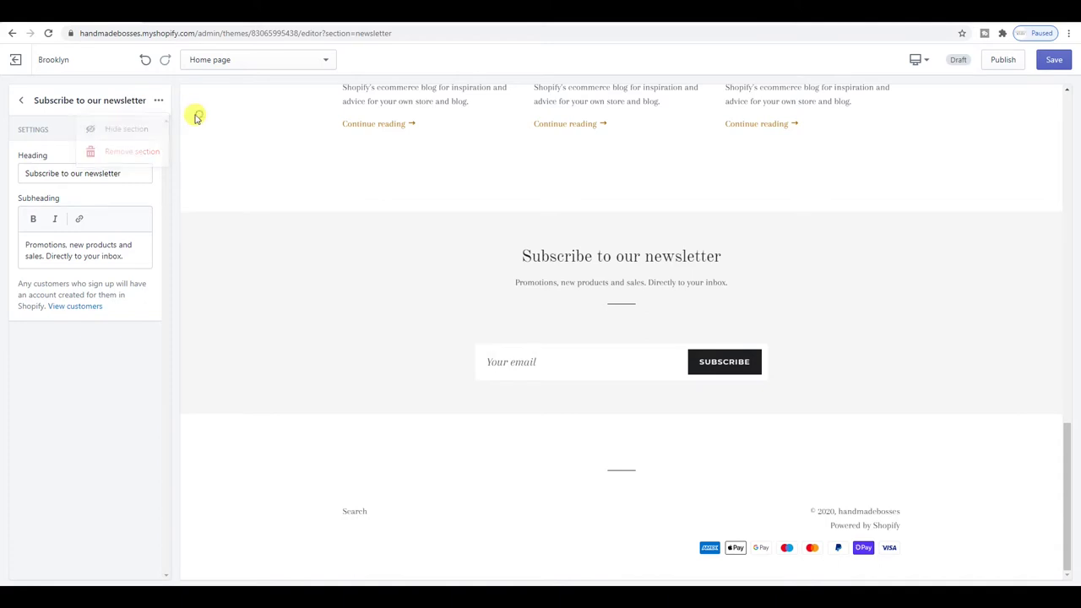
left_click(20, 102)
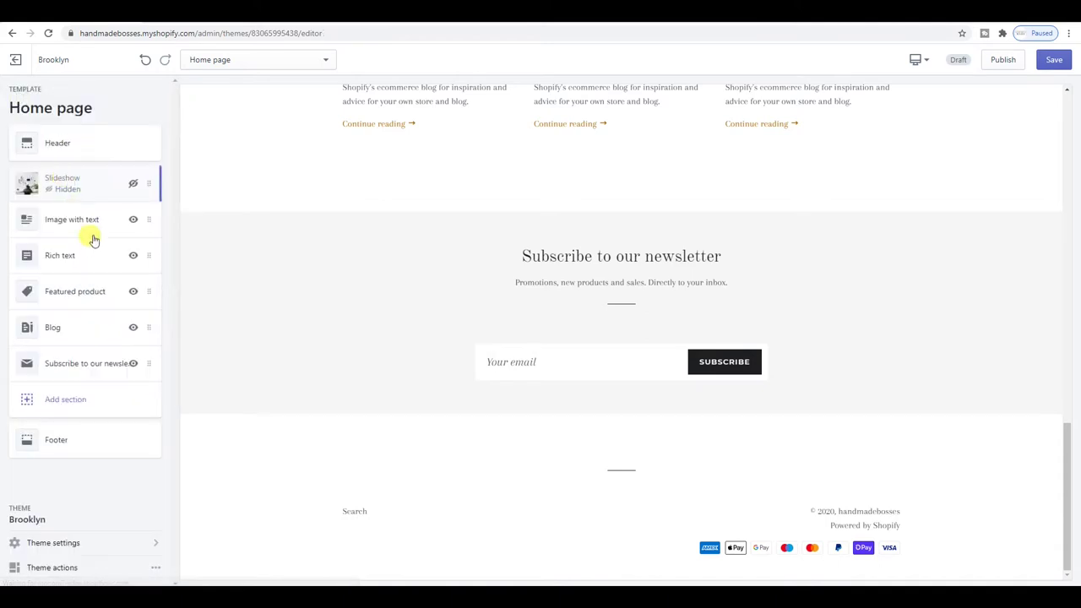
left_click(133, 363)
scroll(332, 331, "up", 10)
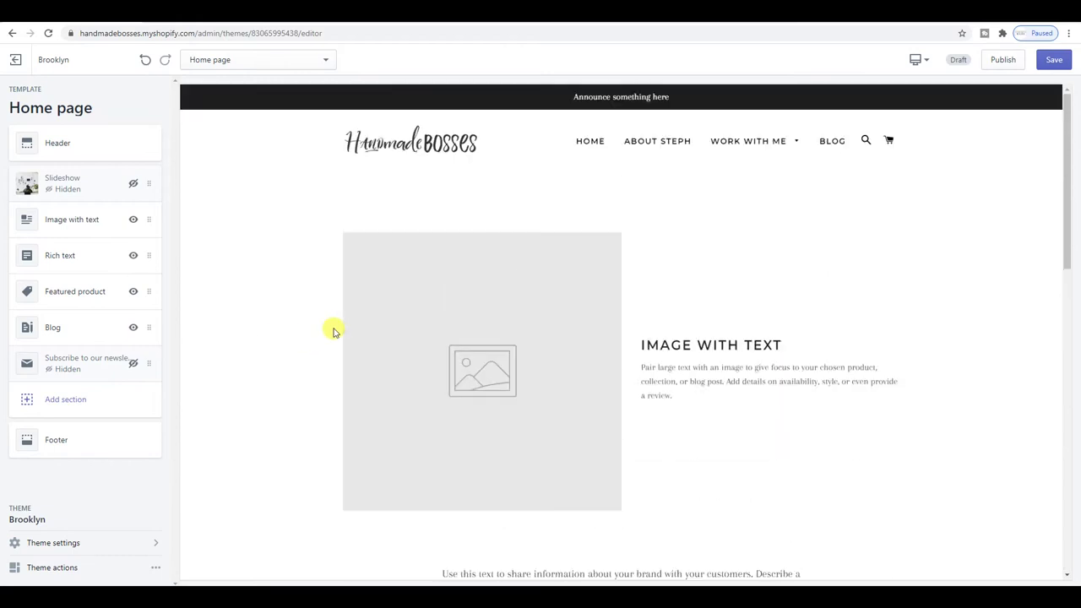
Step: Leave the theme editor and open the store's Main menu in the navigation settings for editing
mouse_move(789, 150)
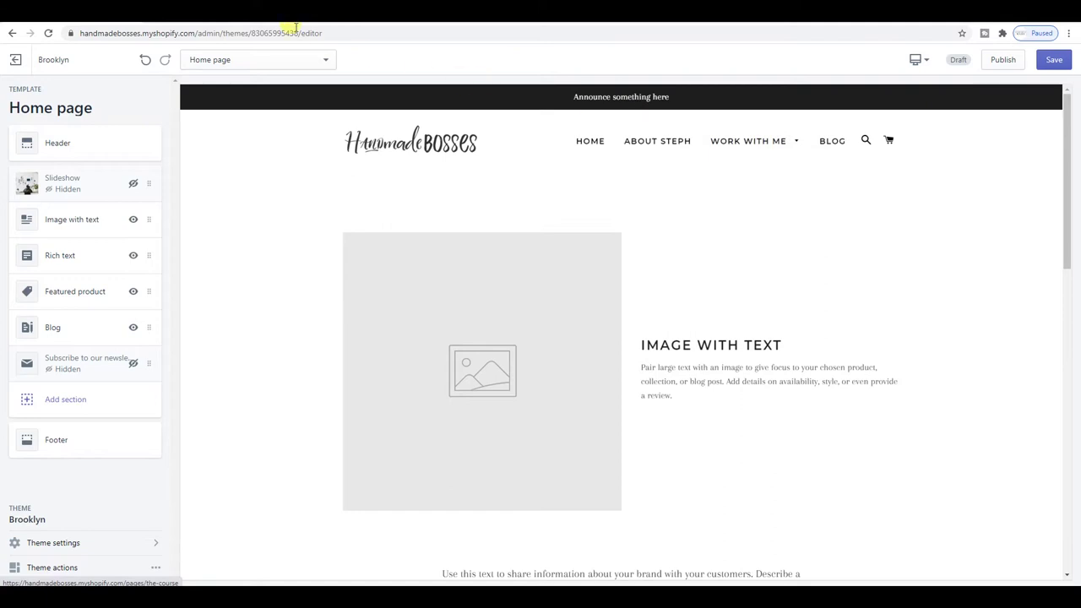
left_click(11, 33)
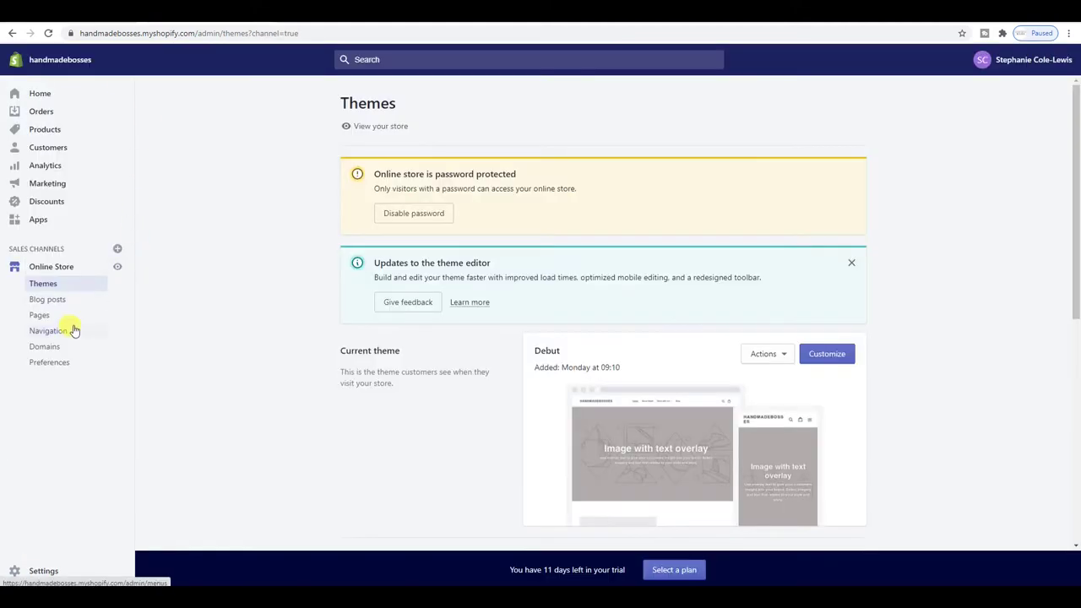
left_click(73, 330)
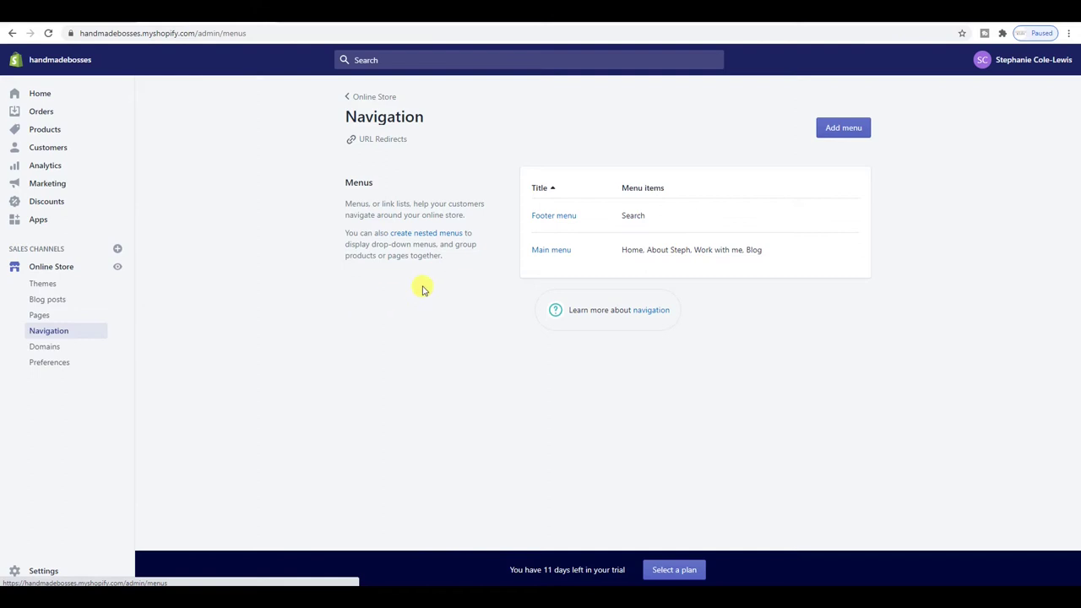
left_click(552, 250)
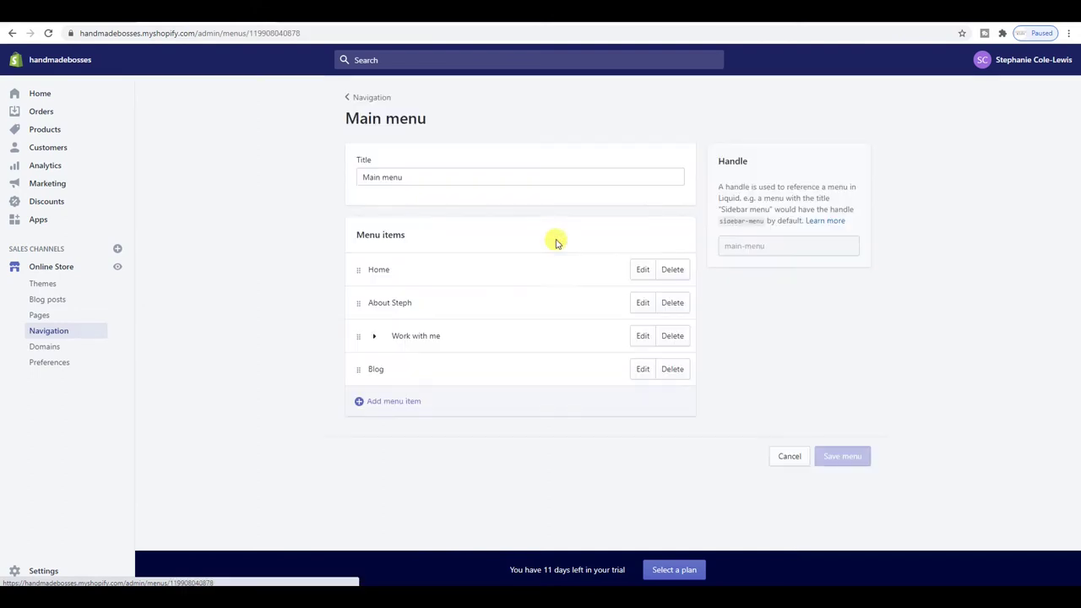
left_click(383, 402)
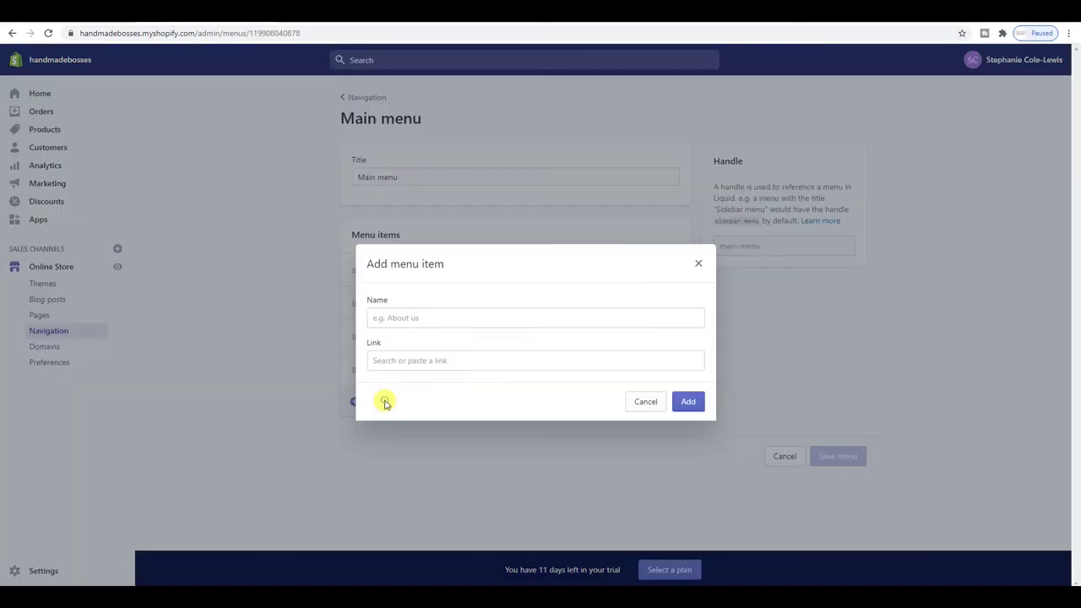
left_click(401, 314)
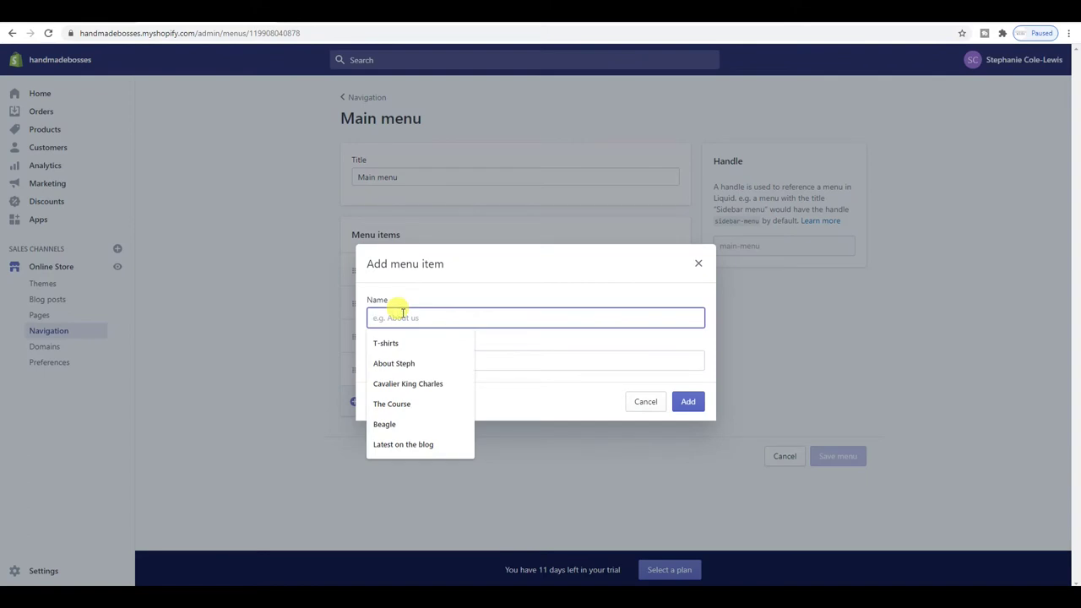
type("Free stuff")
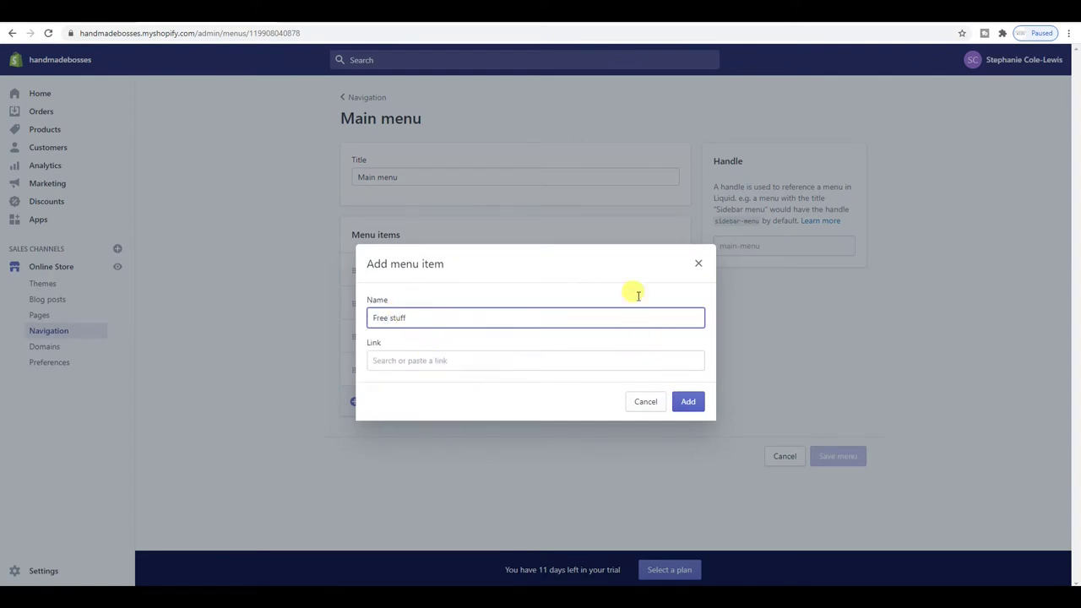
left_click(701, 264)
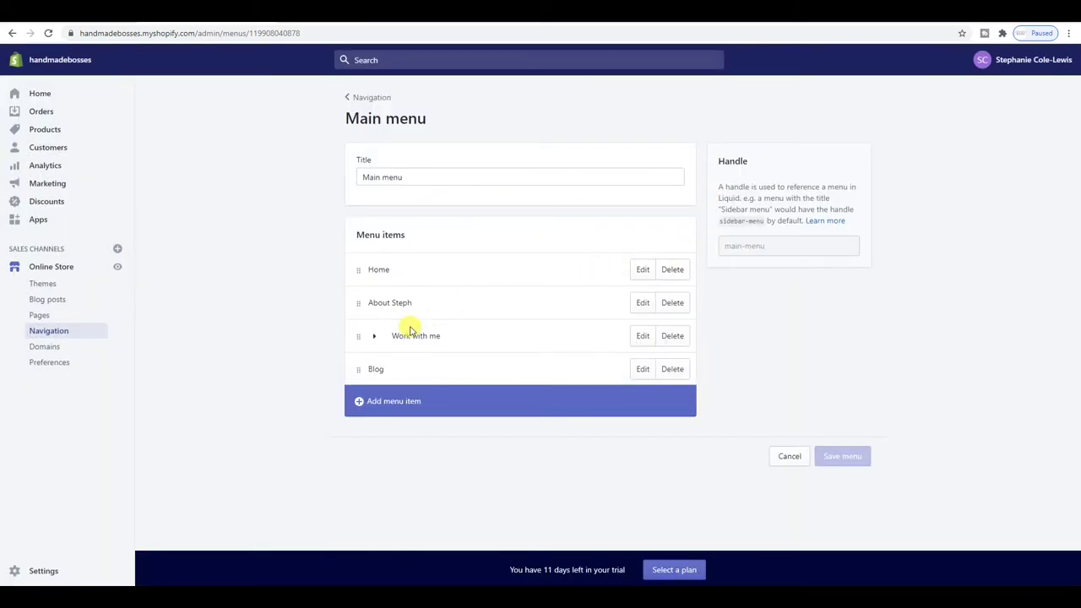
Step: Start a new Main menu item named "Free stuff" and move on to its link
left_click(377, 401)
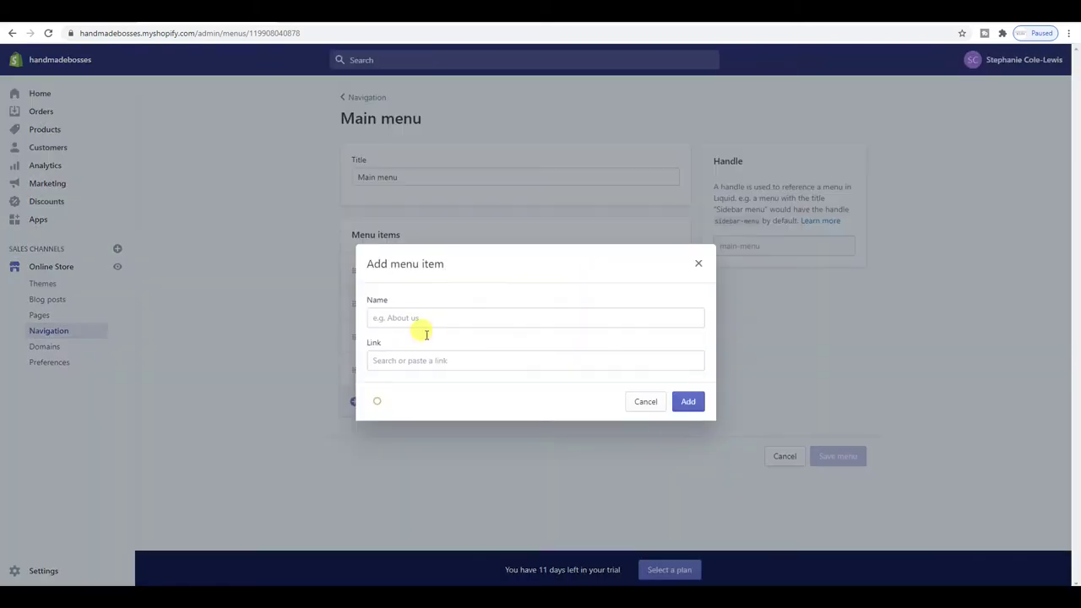
left_click(447, 315)
type("Fr")
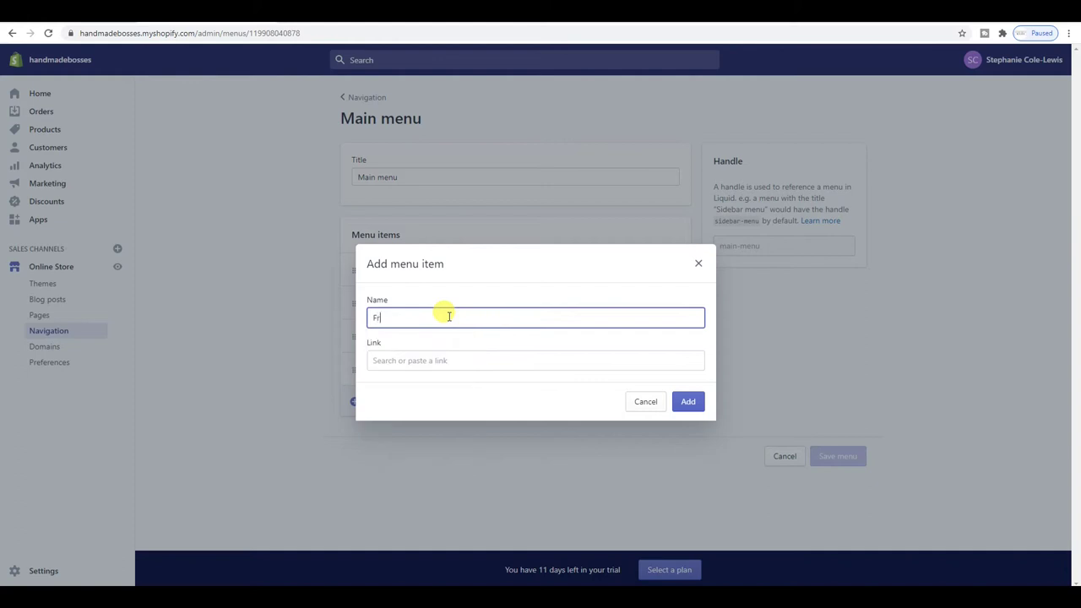
type("ee stuff")
key("Tab")
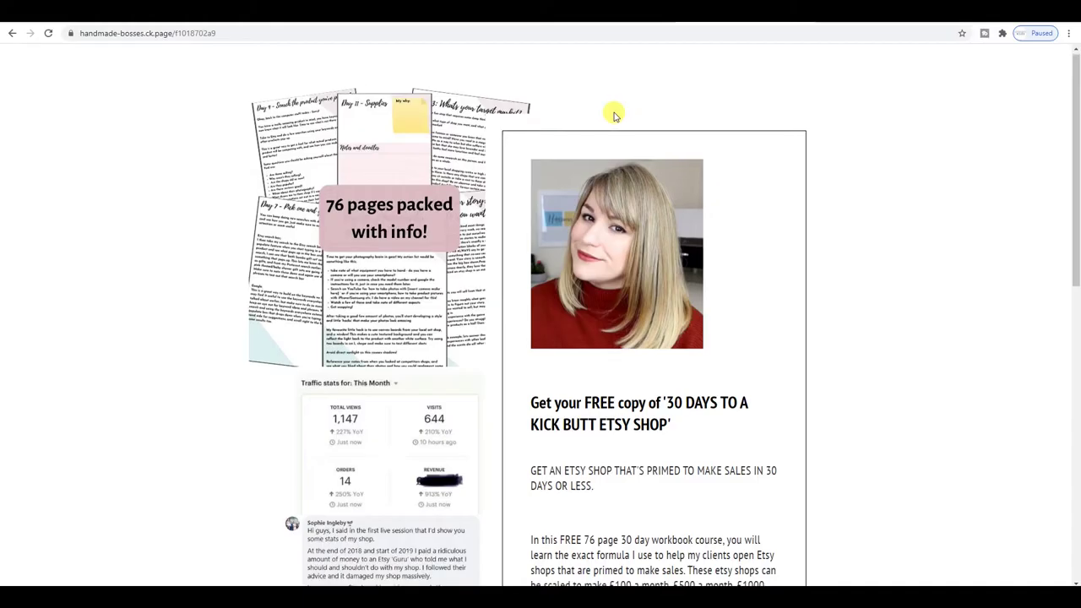
scroll(614, 114, "down", 10)
scroll(614, 114, "up", 8)
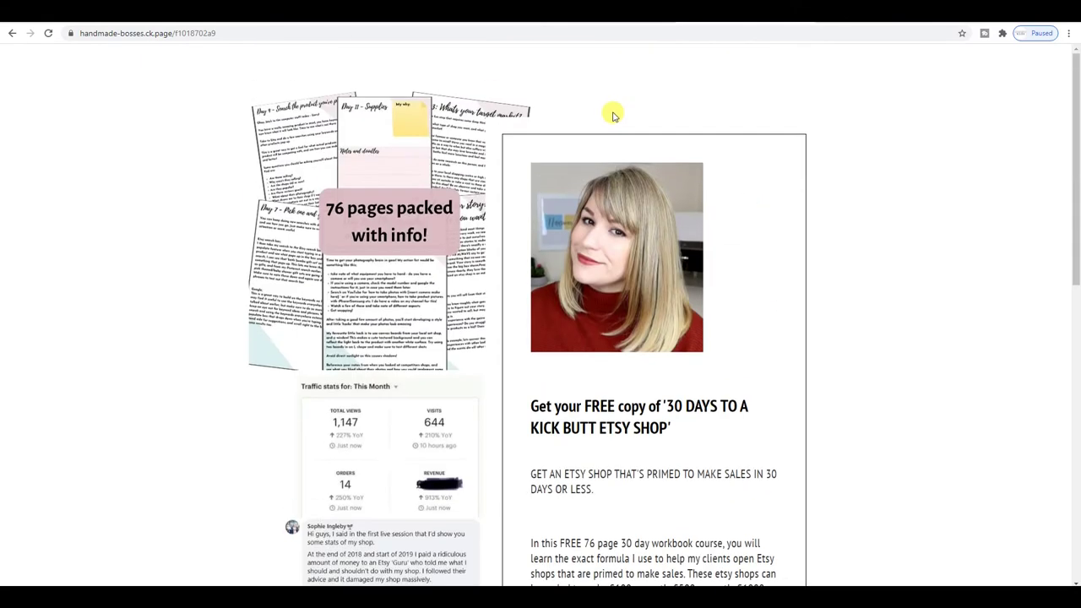
left_click(454, 30)
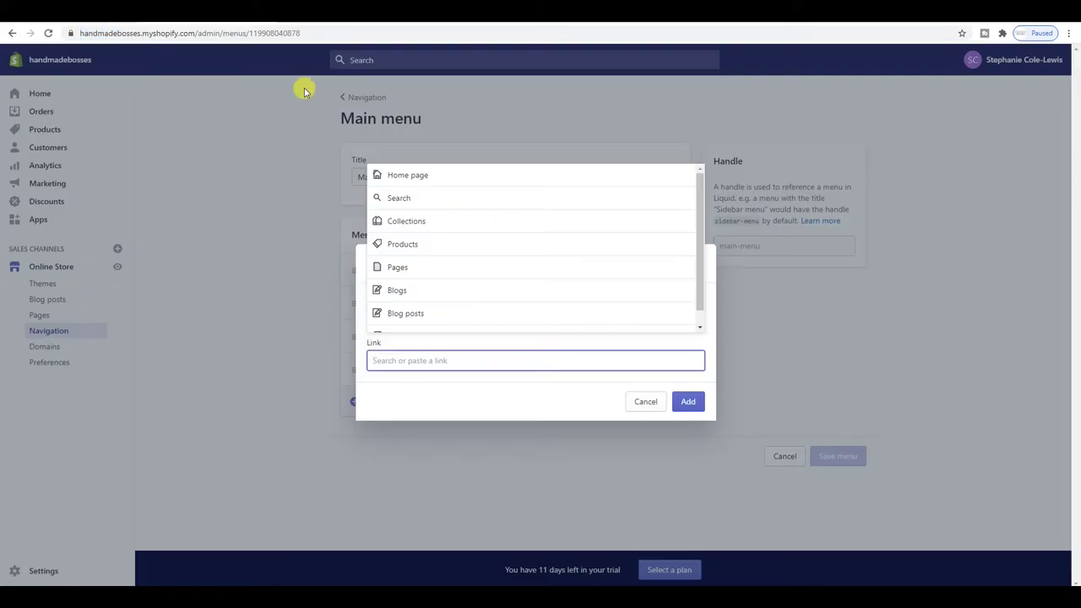
type("https://handmade-bosses.ck.page/f1018702a9")
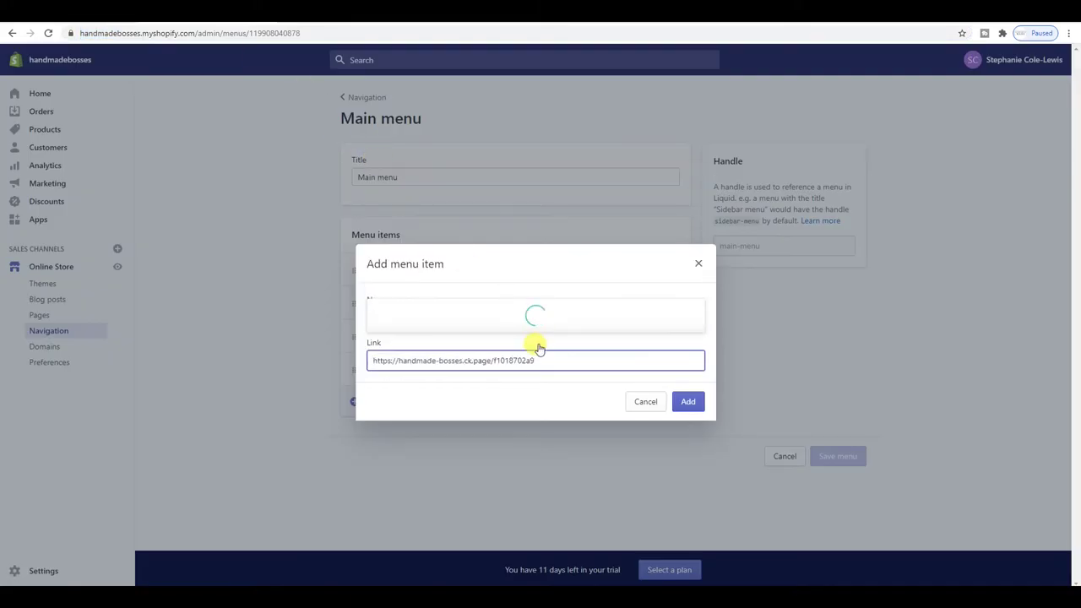
left_click(557, 301)
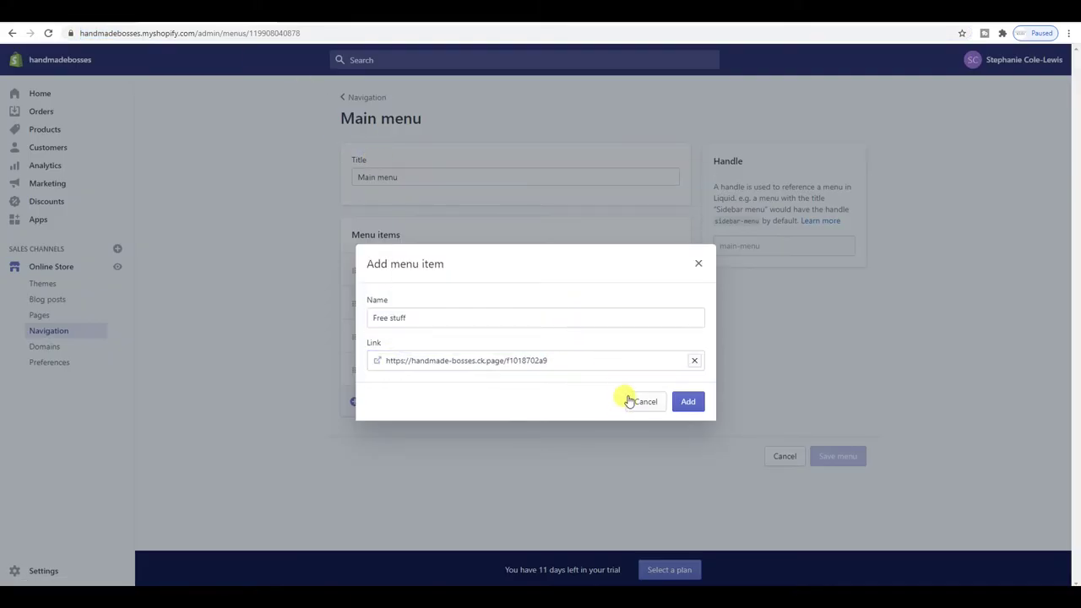
left_click(687, 401)
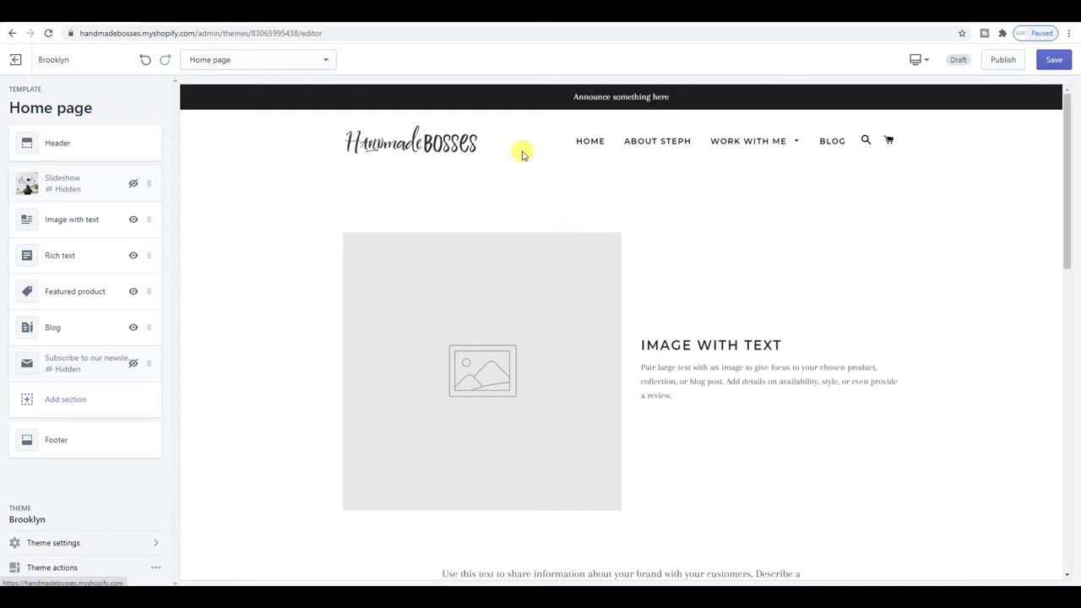
Step: Save the home page changes in the theme editor and save the Main menu with its Free stuff item
left_click(1052, 60)
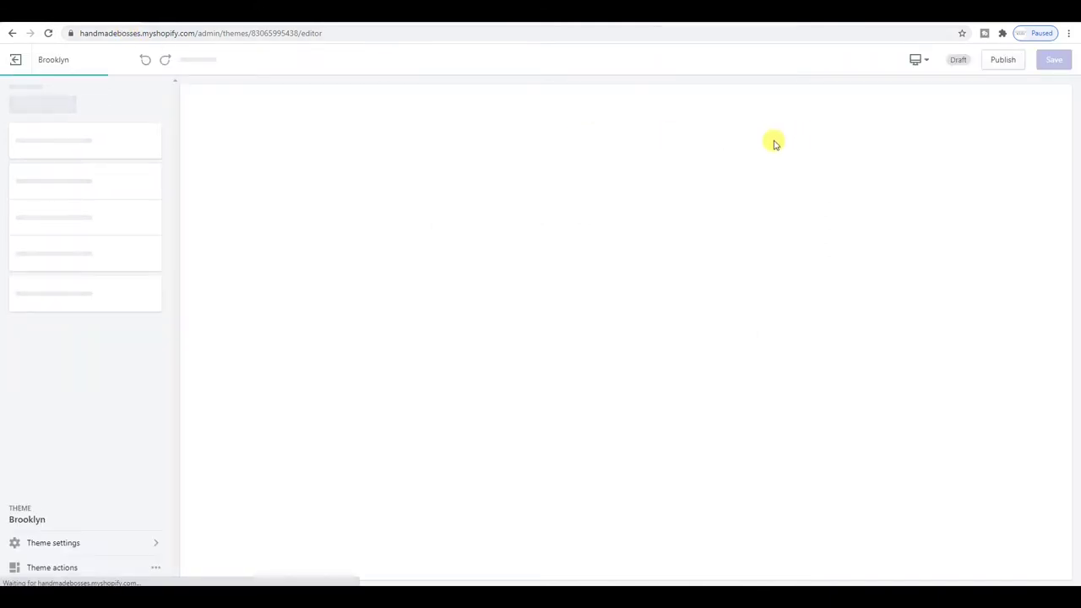
mouse_move(772, 141)
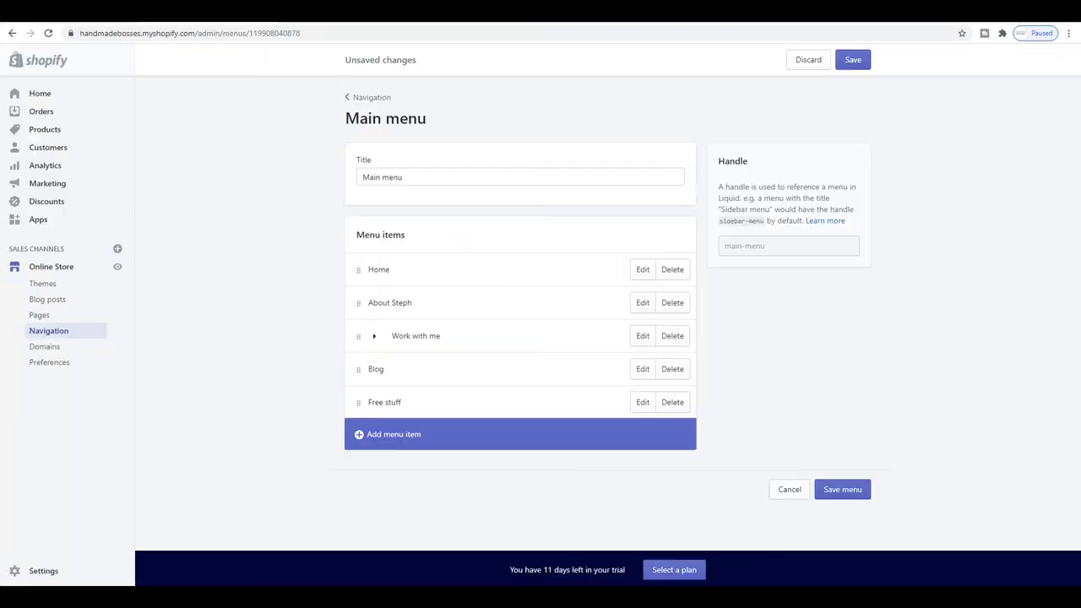
left_click(853, 60)
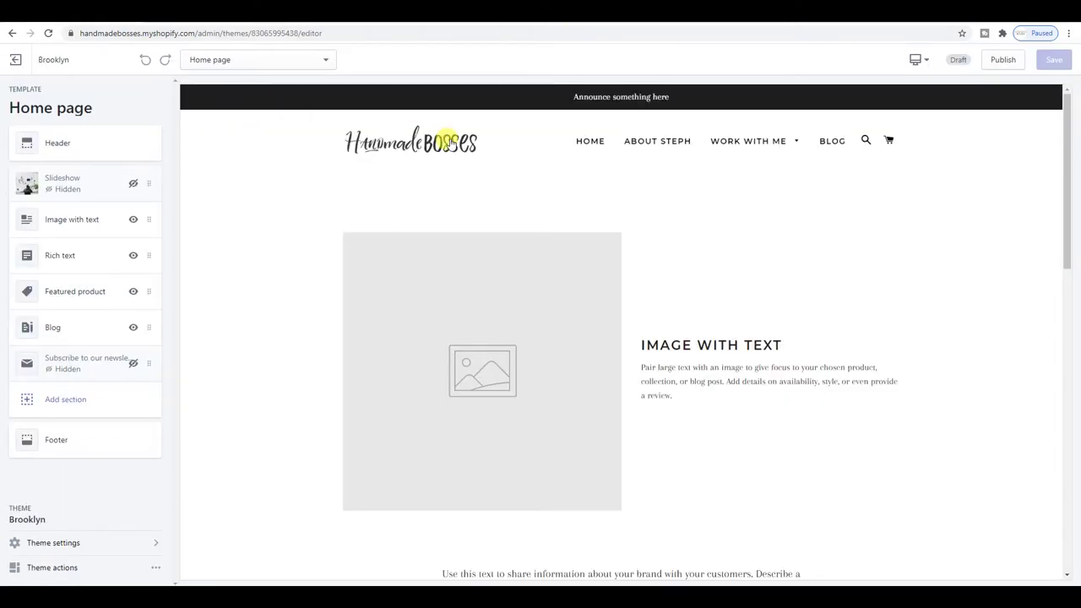
Step: Reload the theme editor and check the storefront menu for the Free stuff item in the home page preview
left_click(48, 33)
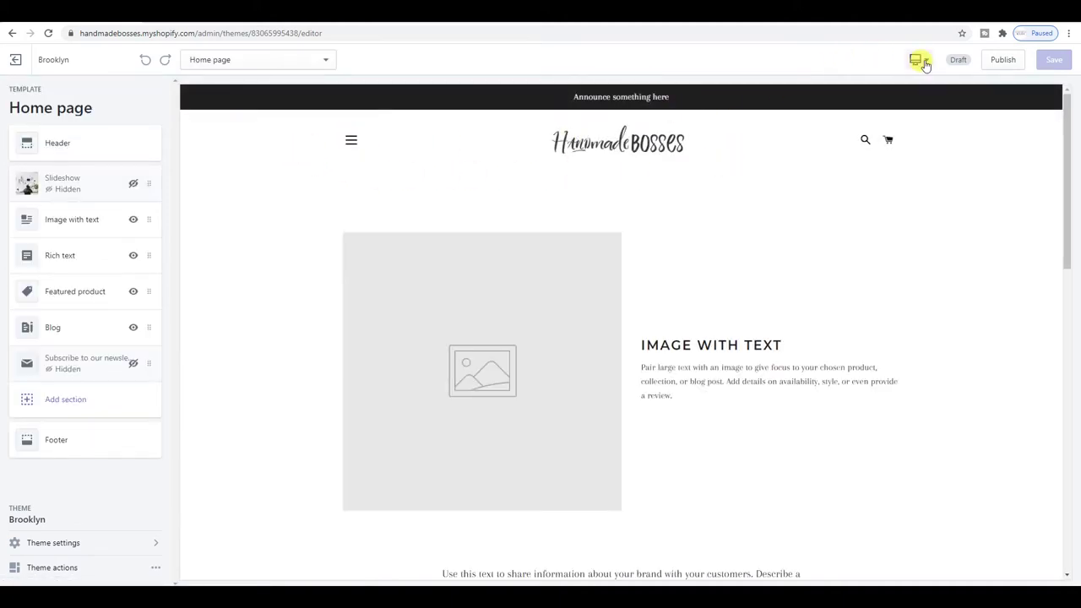
left_click(354, 141)
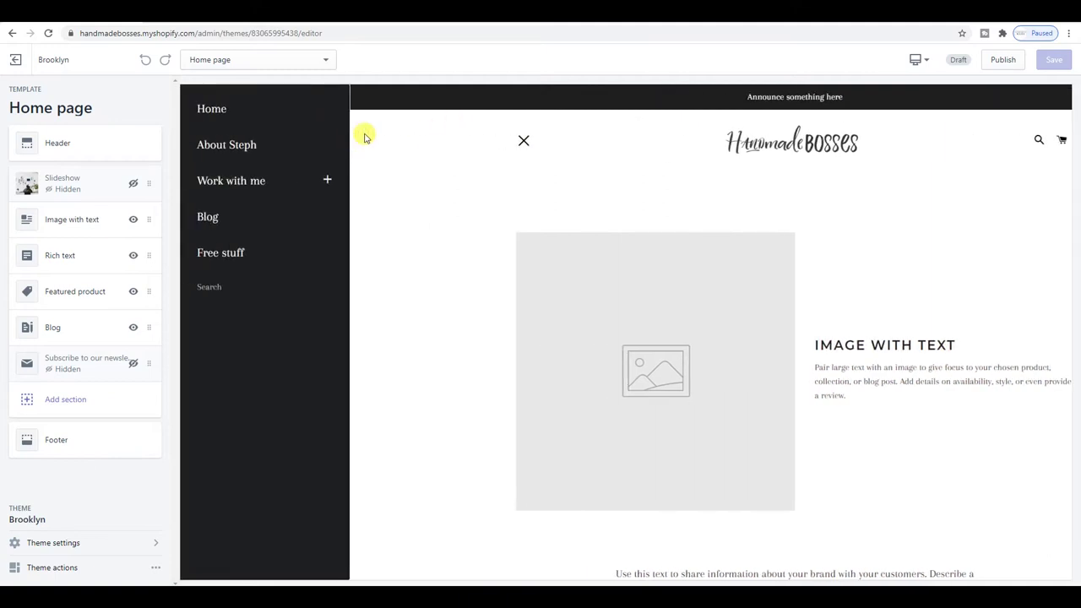
left_click(530, 138)
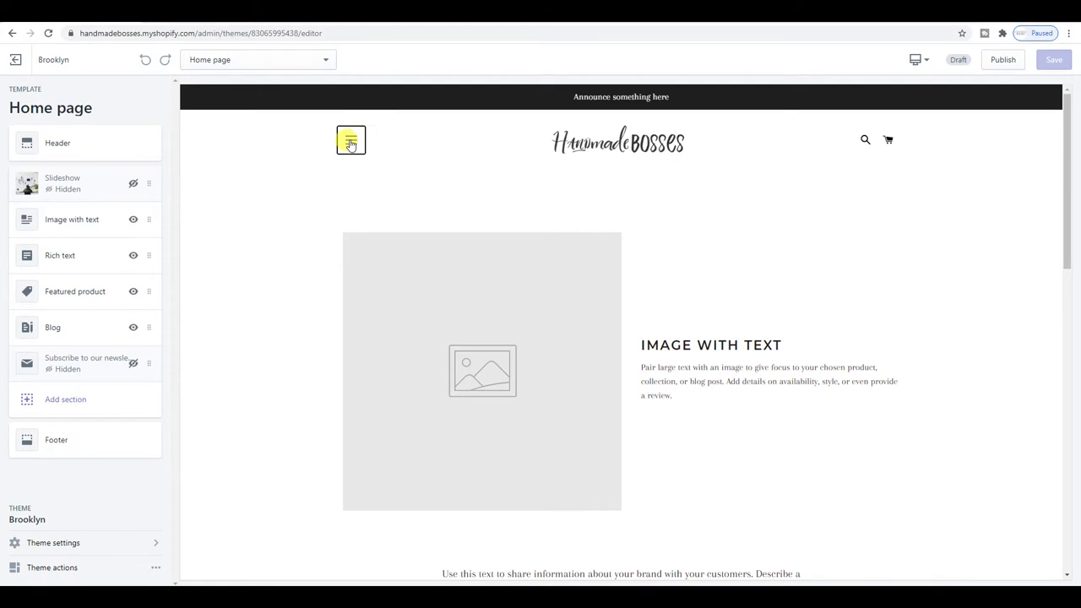
left_click(350, 144)
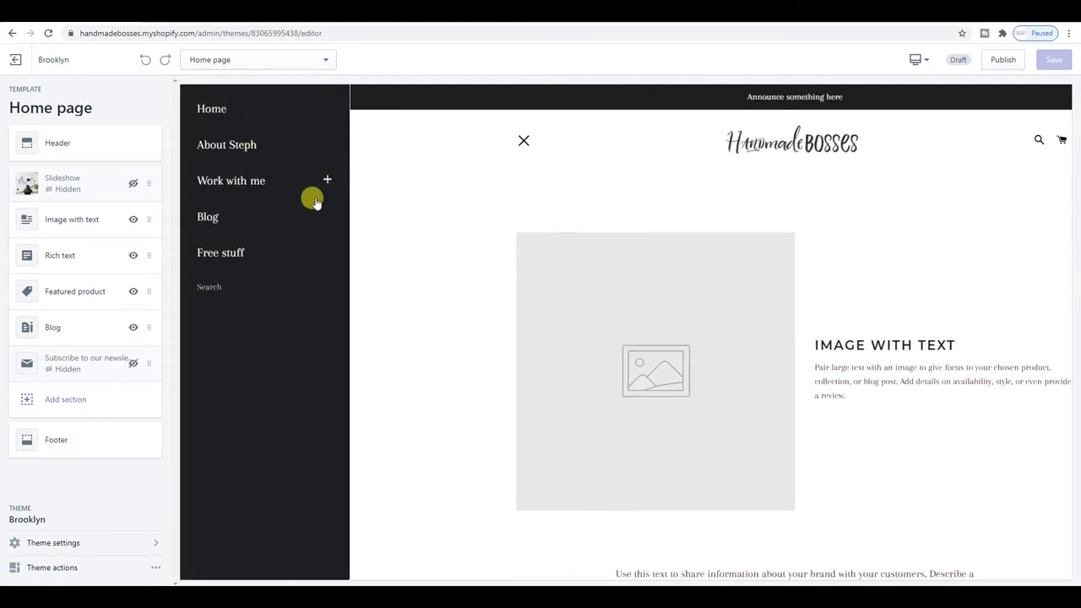
left_click(517, 143)
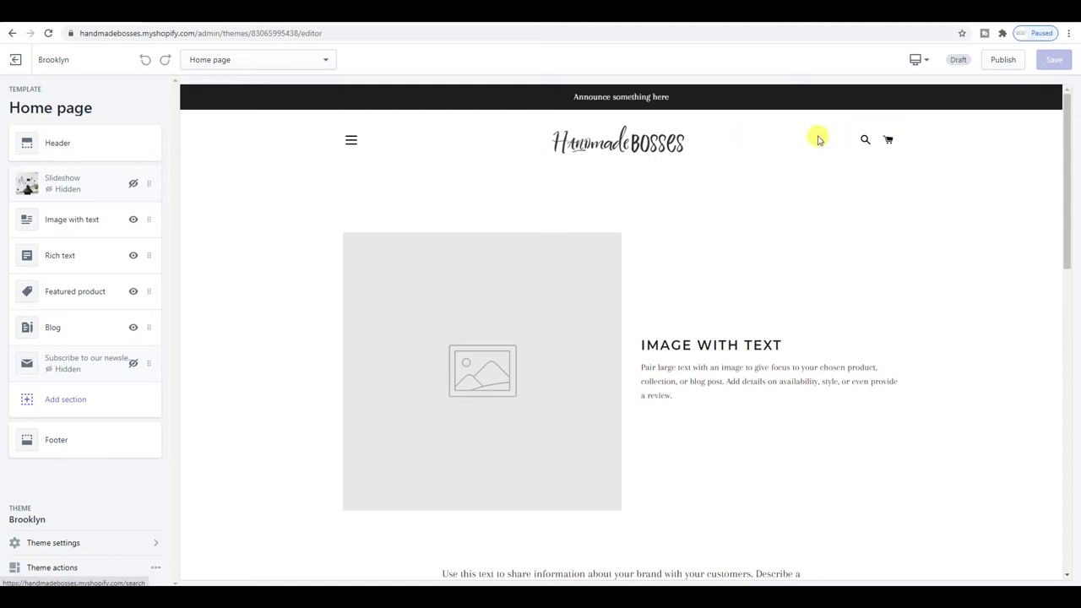
Step: Try the Mobile, Desktop and Fullscreen preview modes to check how the home page's header menu is displayed
left_click(915, 61)
left_click(919, 85)
left_click(912, 62)
left_click(915, 61)
left_click(927, 110)
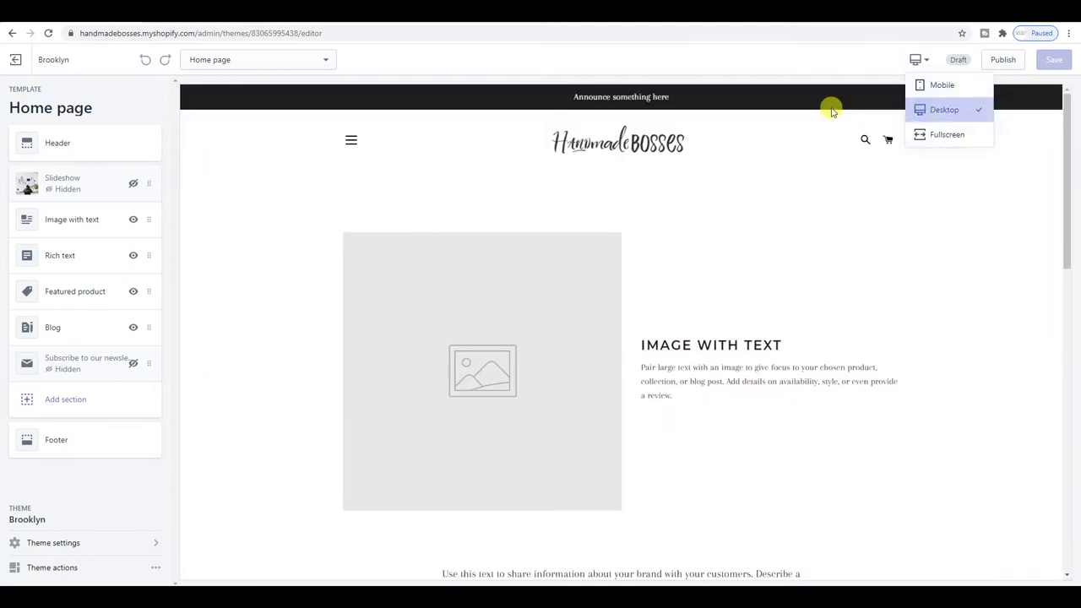
left_click(954, 130)
left_click(939, 109)
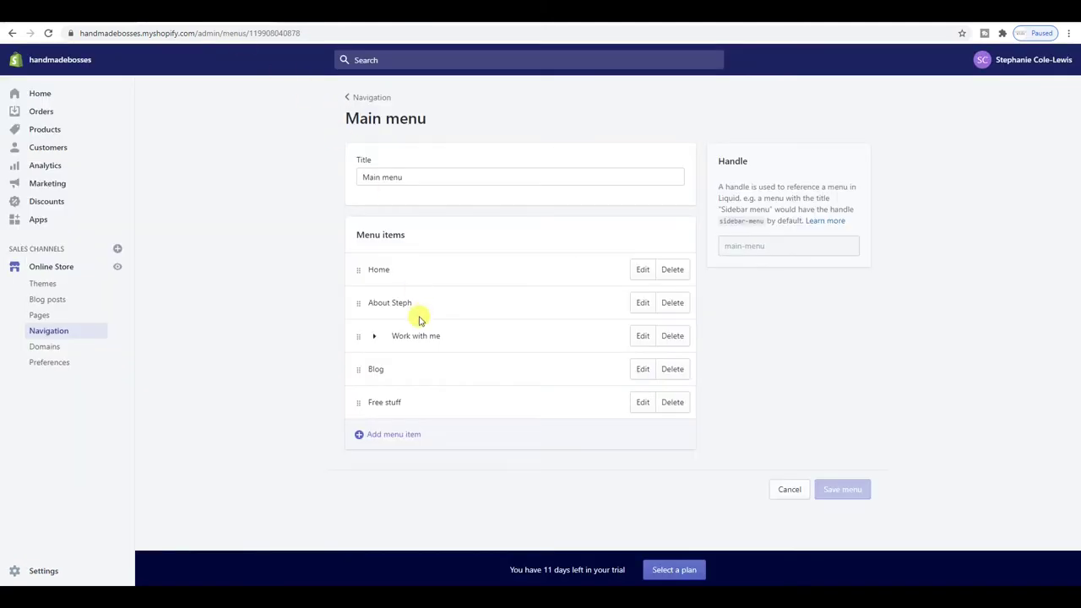
left_click(394, 434)
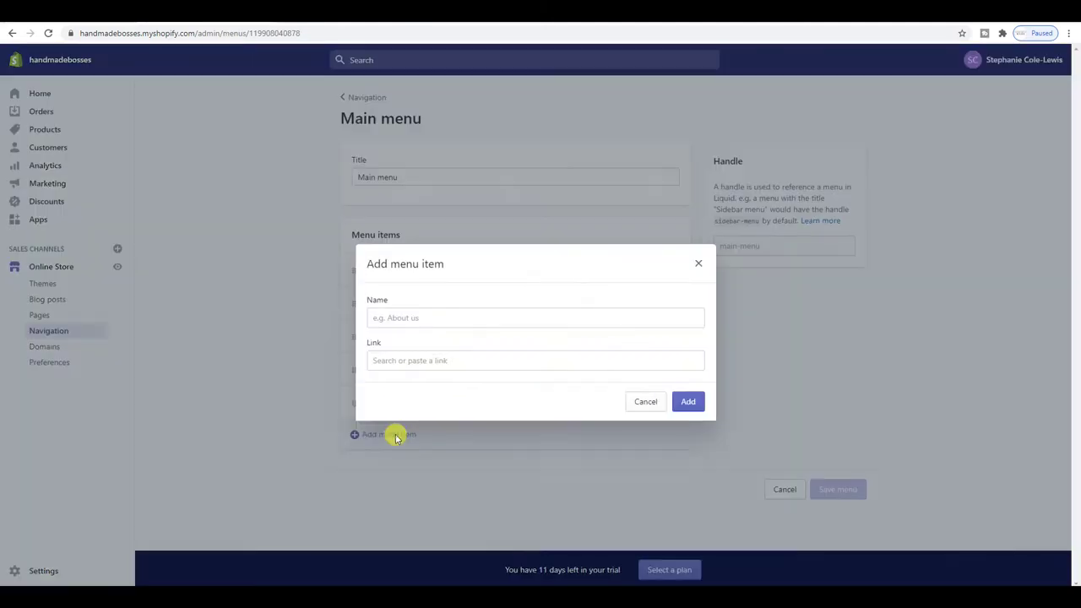
left_click(414, 318)
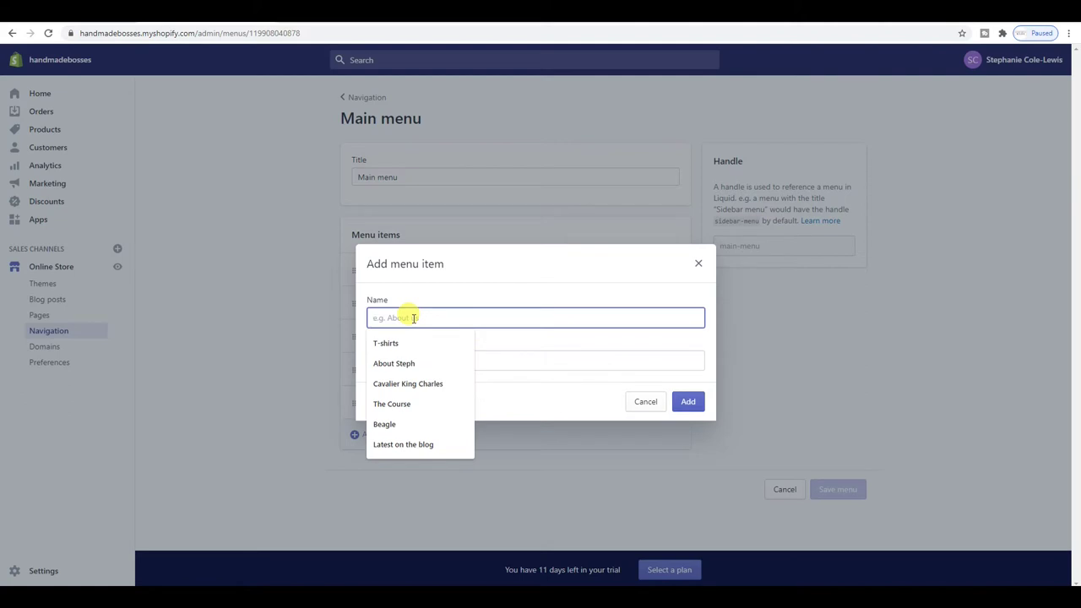
type("Etsy Shop Workbook")
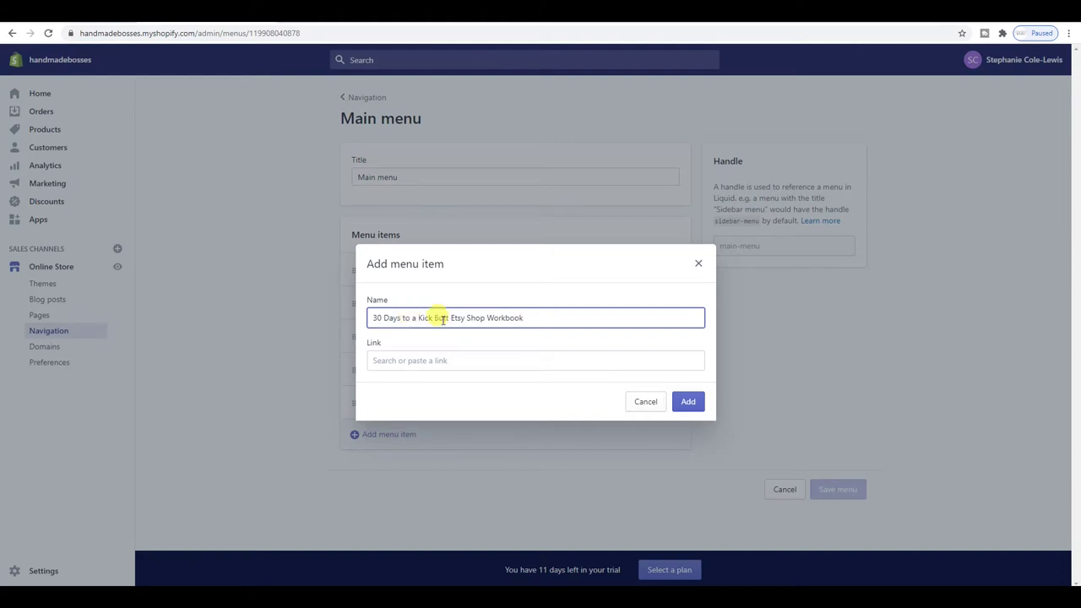
left_click(519, 359)
type("https://handmade-bosses.ck.page/f101870289")
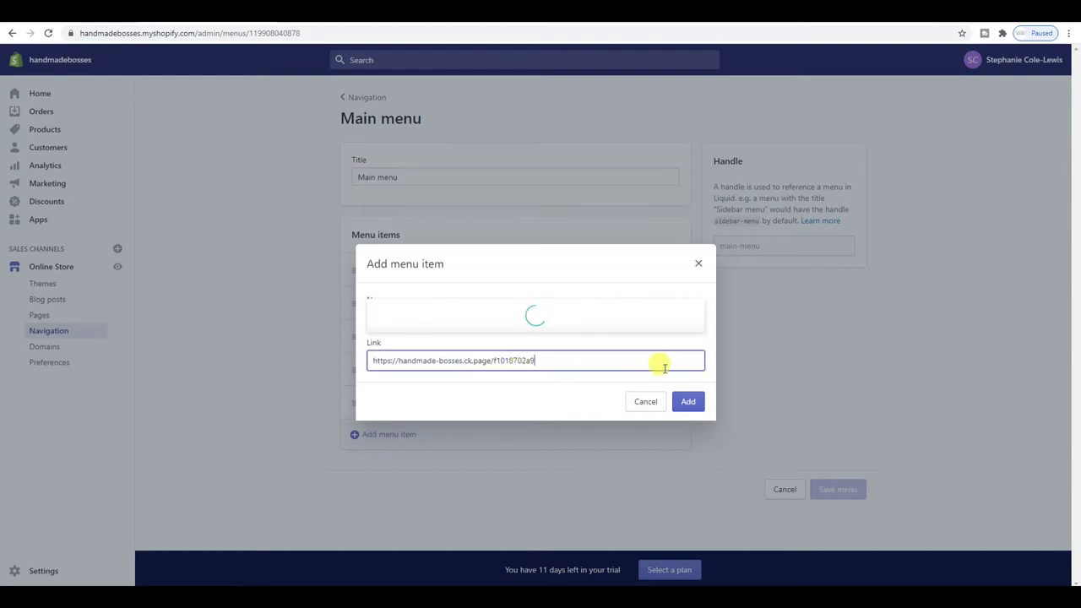
left_click(653, 293)
left_click(700, 403)
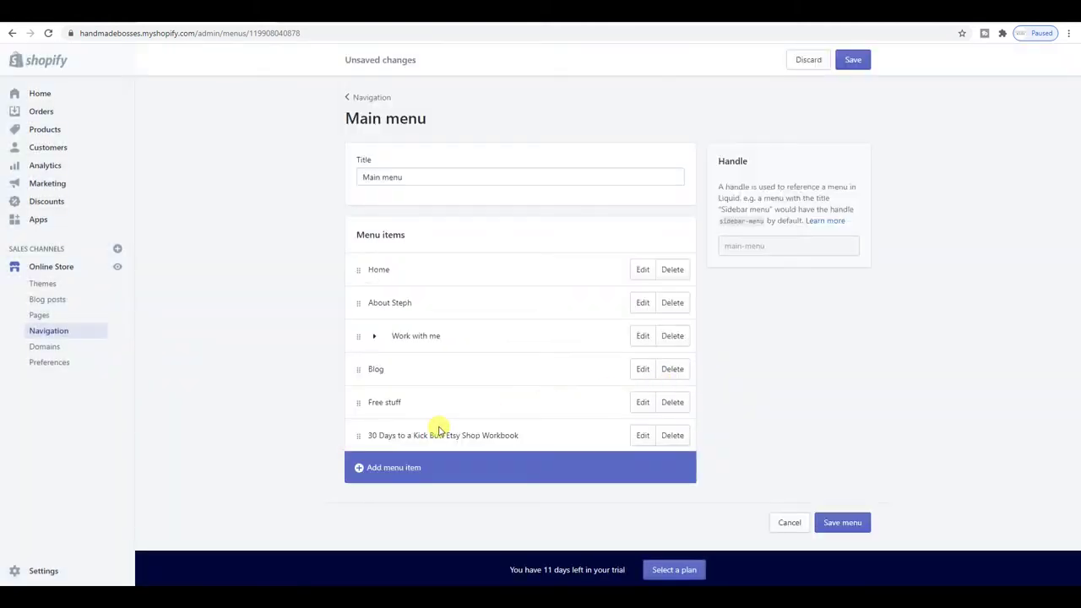
Step: Nest the Etsy Shop Workbook item under Free stuff in the Main menu and save the menu
left_click_drag(357, 436, 376, 415)
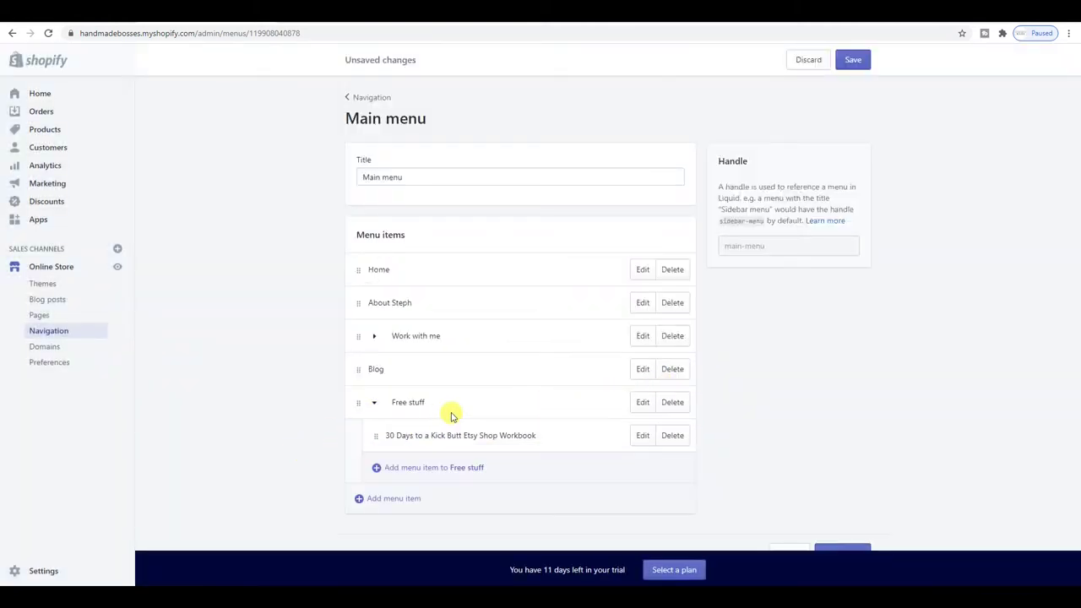
left_click(854, 60)
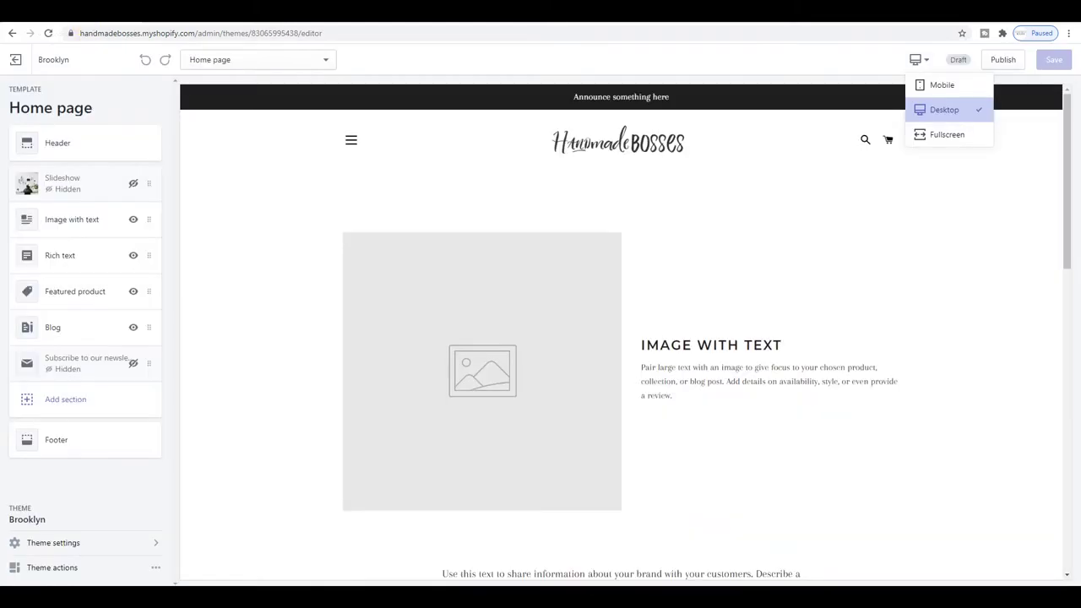
Step: Reload the theme editor and check the Free stuff and Work with me submenus in the storefront menu
left_click(54, 33)
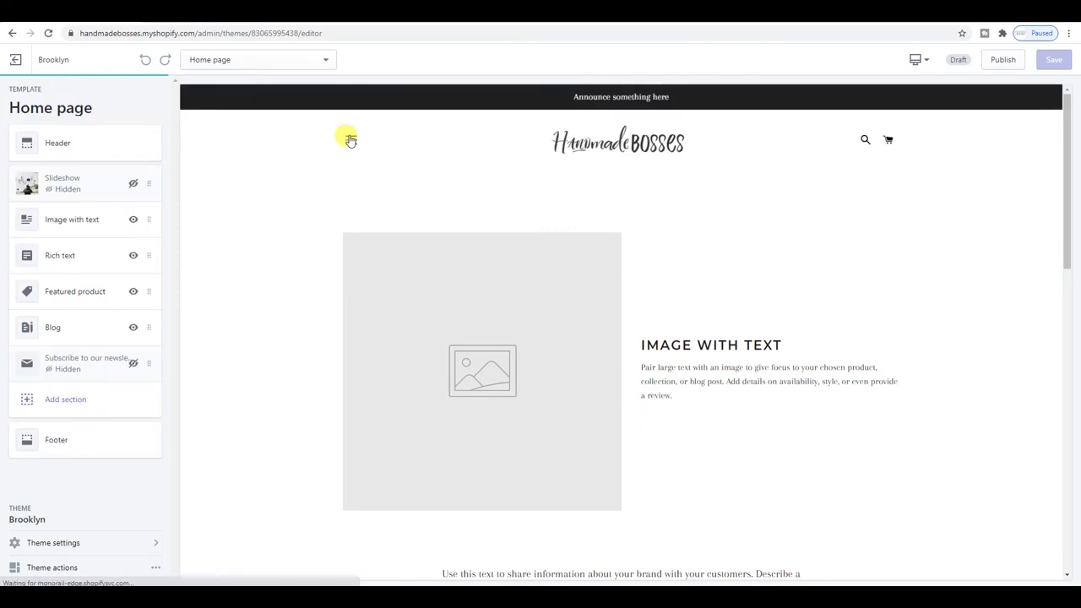
left_click(350, 138)
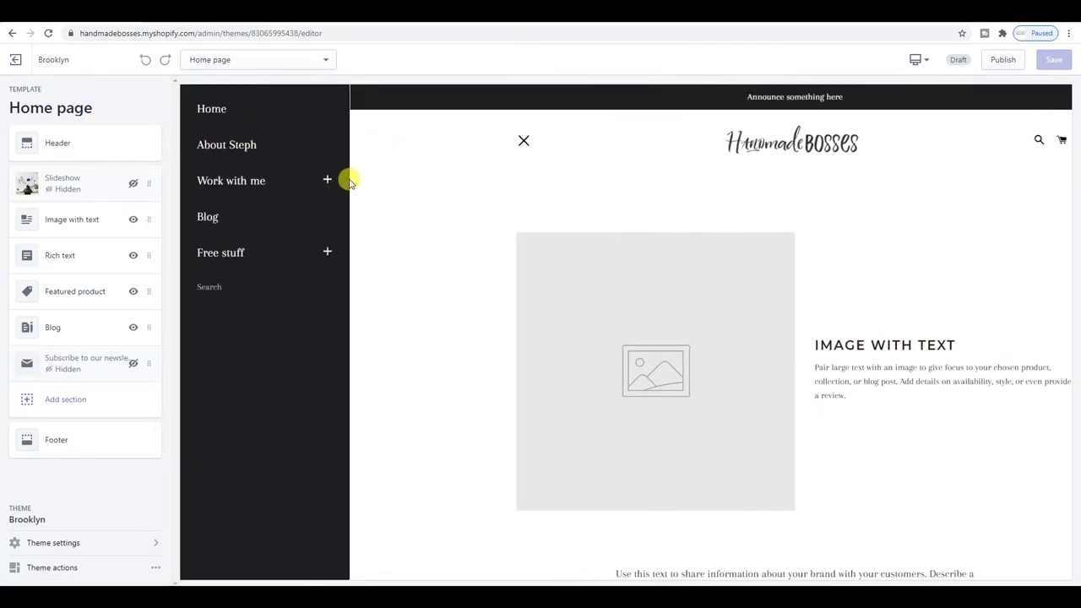
left_click(327, 252)
left_click(327, 180)
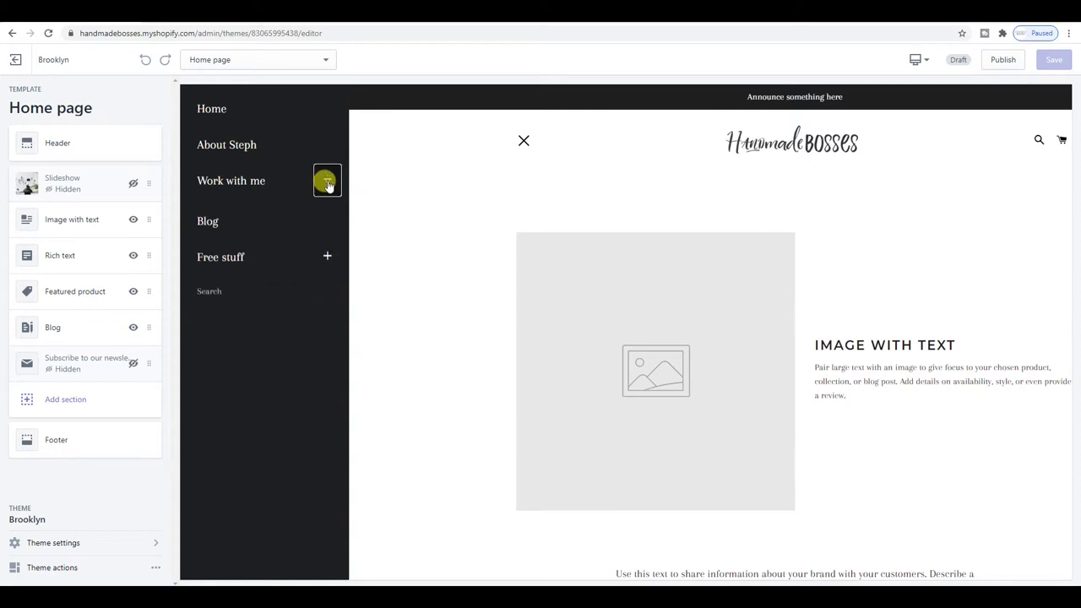
left_click(327, 180)
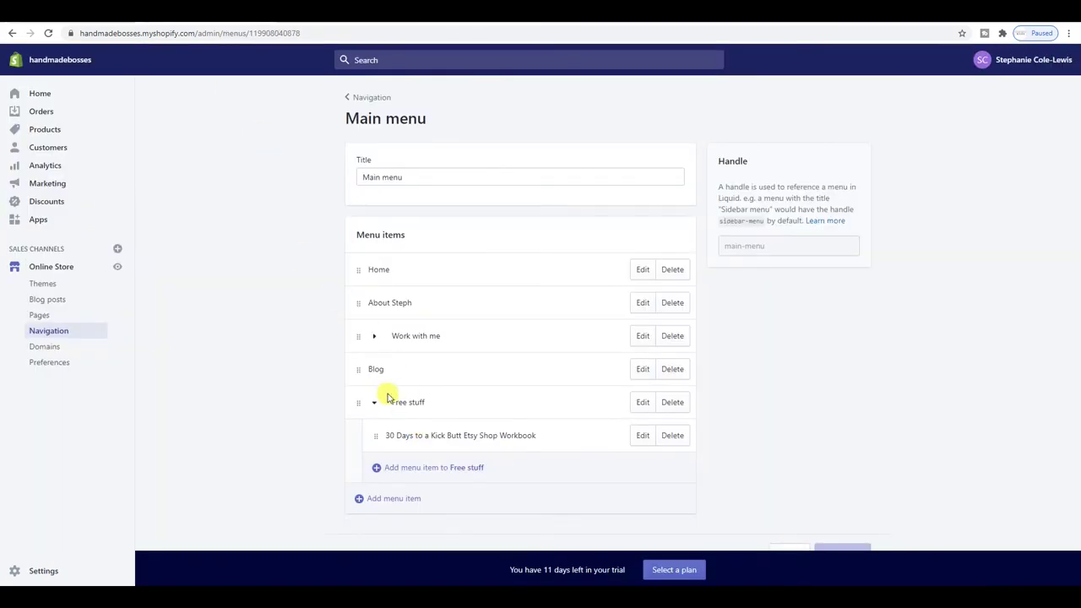
Step: Move Blog below Free stuff and its nested item in the Main menu and save the menu
left_click_drag(355, 371, 364, 452)
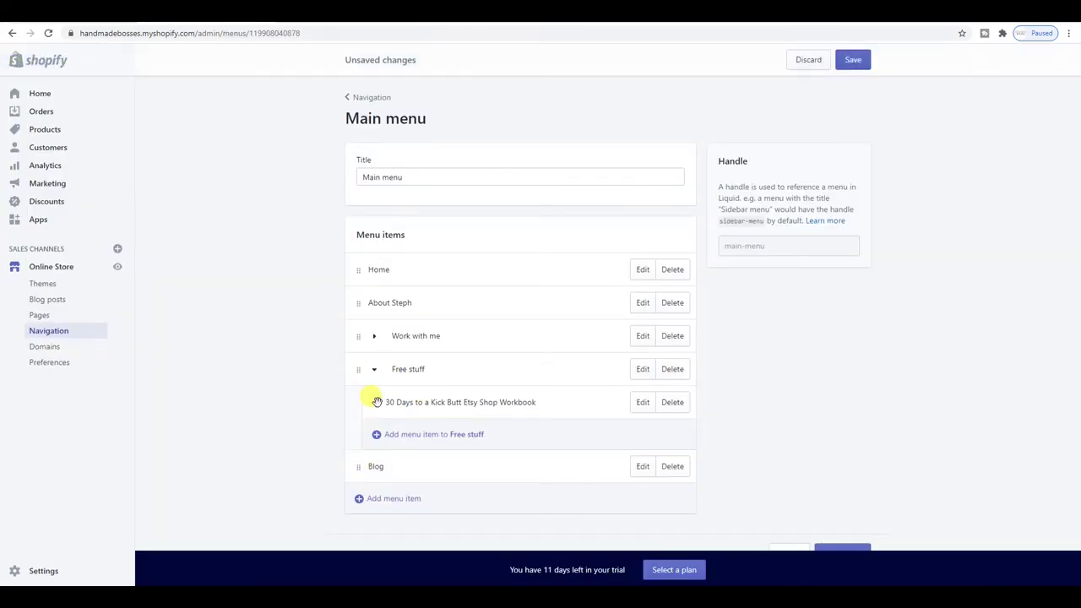
left_click(861, 62)
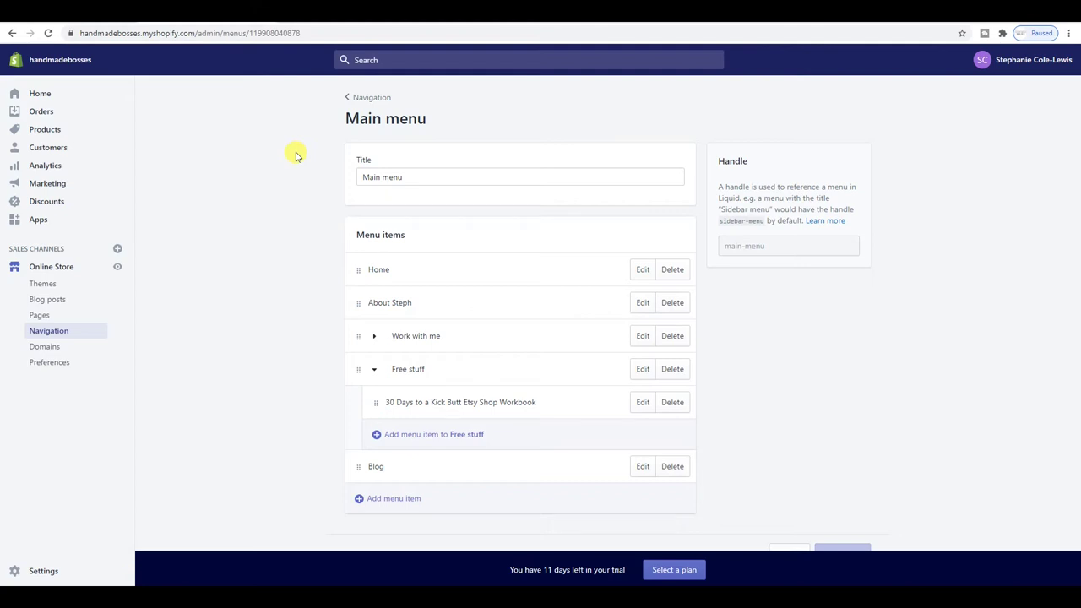
Step: Open the Footer menu in the navigation settings and view the footer at the end of the home page preview
left_click(371, 98)
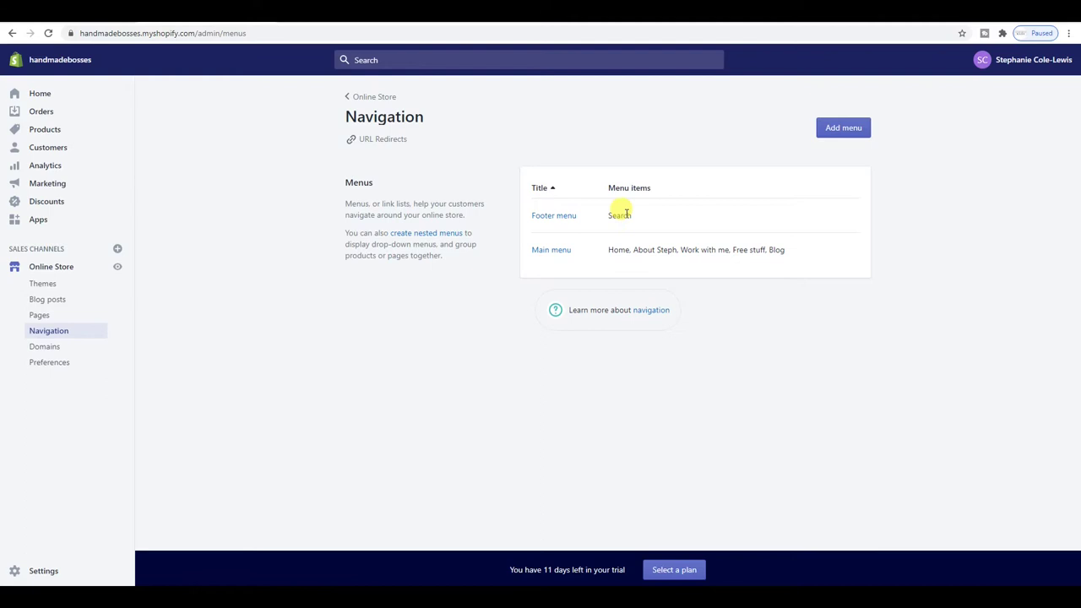
left_click(554, 217)
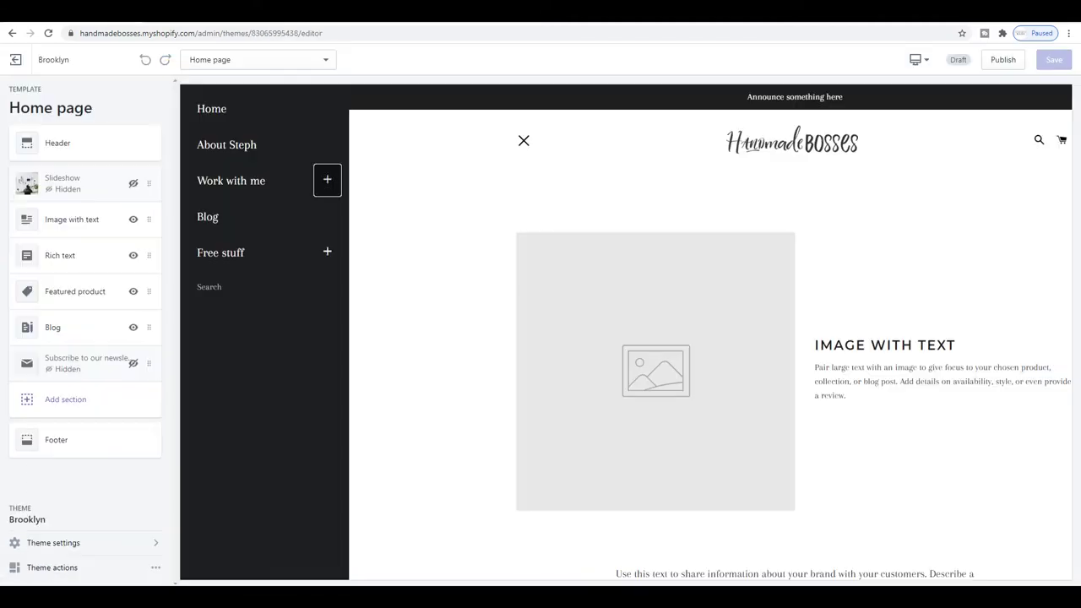
left_click(524, 140)
scroll(698, 219, "down", 10)
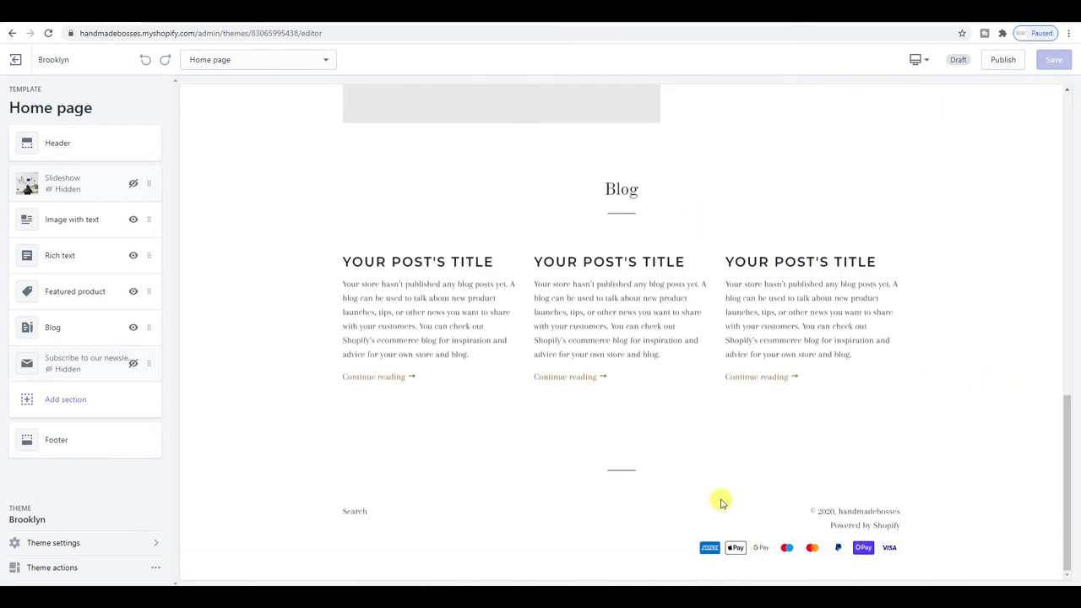
Step: Add a Footer menu item named after the shop owner's About page and link it to that page
left_click(353, 112)
left_click(394, 303)
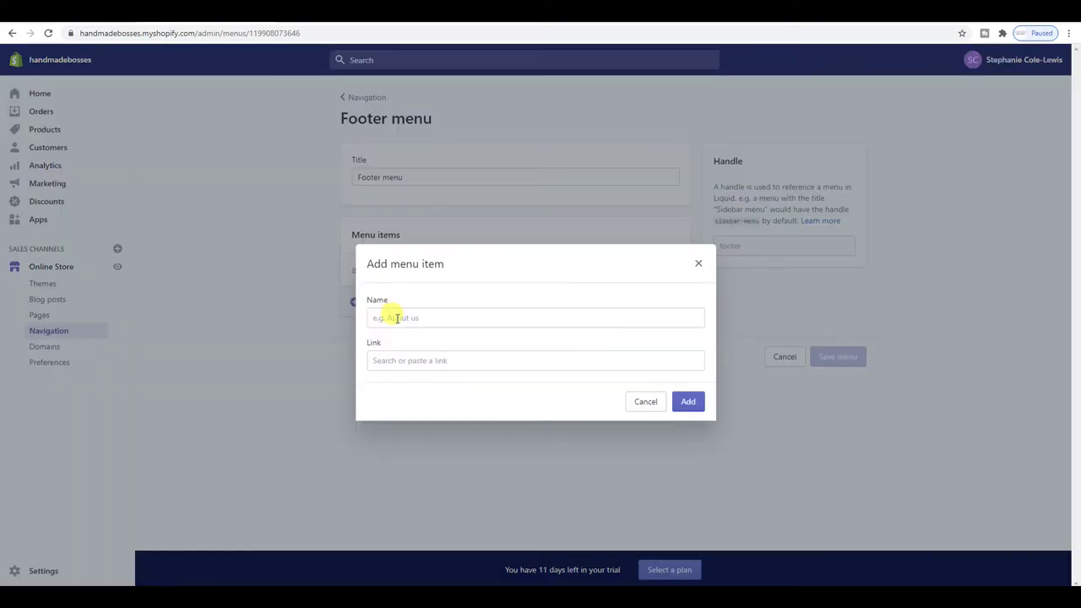
left_click(397, 318)
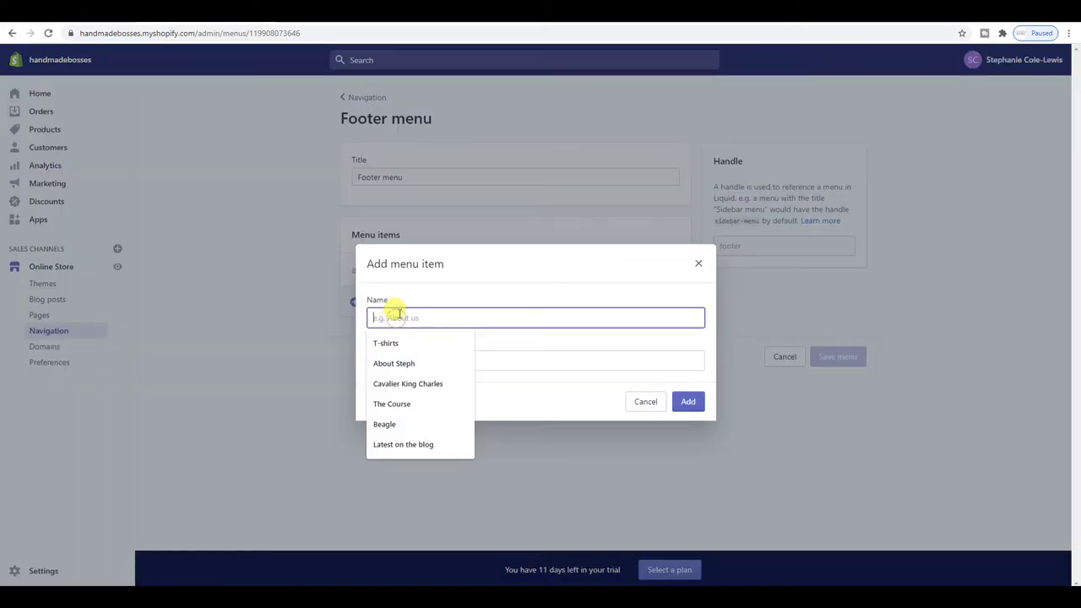
left_click(404, 364)
left_click(418, 359)
left_click(422, 268)
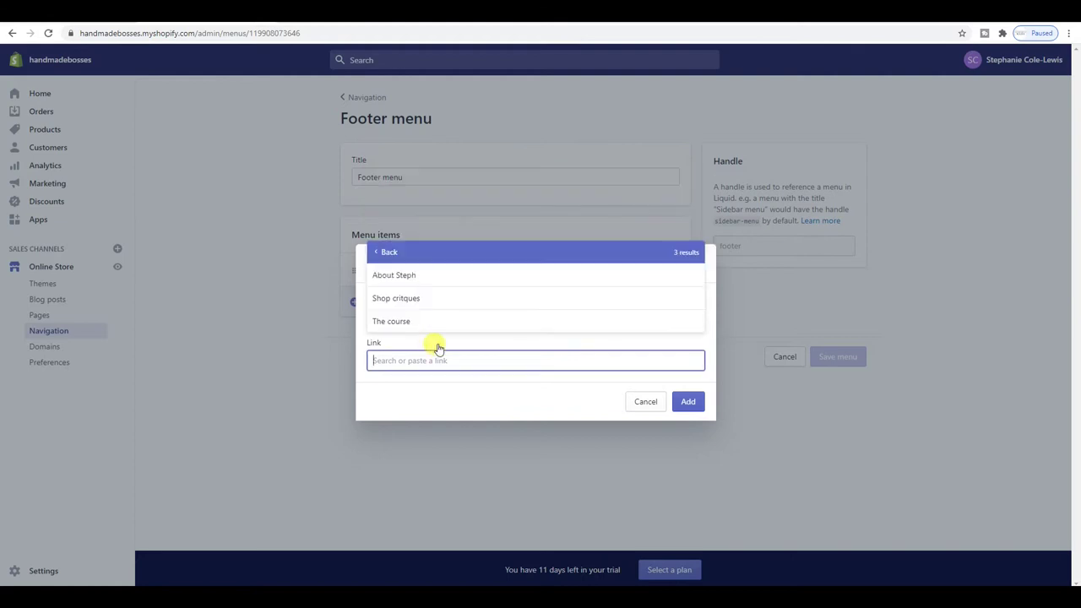
left_click(422, 276)
left_click(688, 401)
Step: Start a new Footer menu item and name it The Shortcut to Success Course
left_click(387, 335)
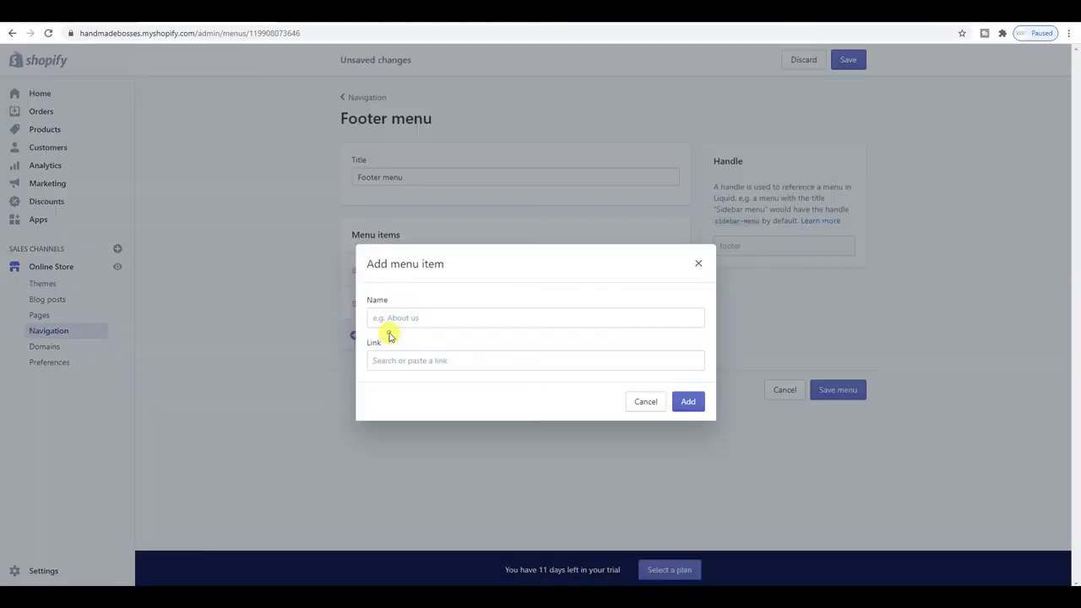
left_click(388, 317)
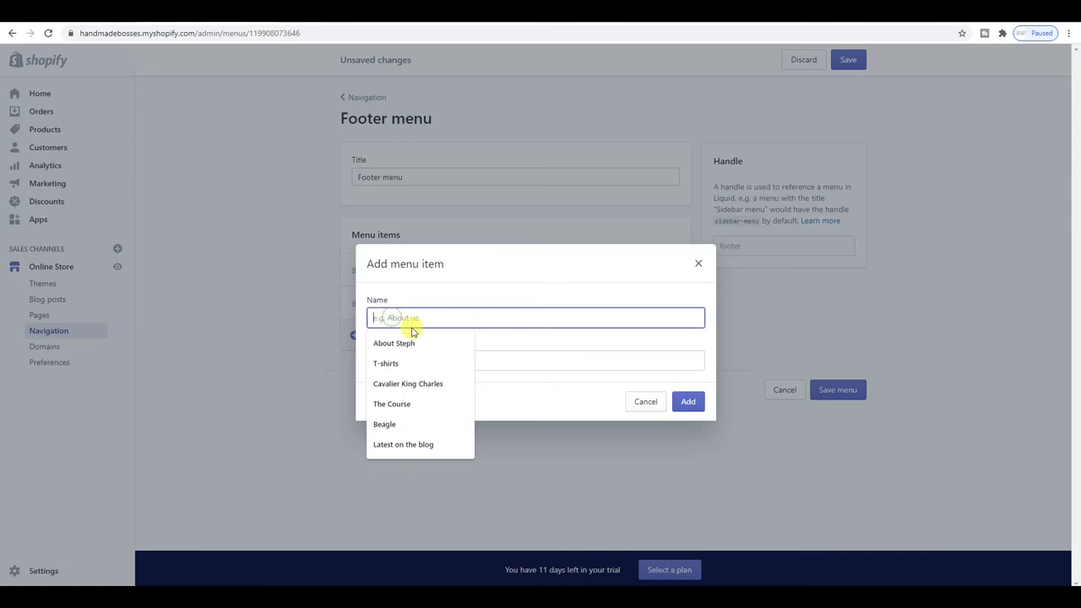
left_click(422, 403)
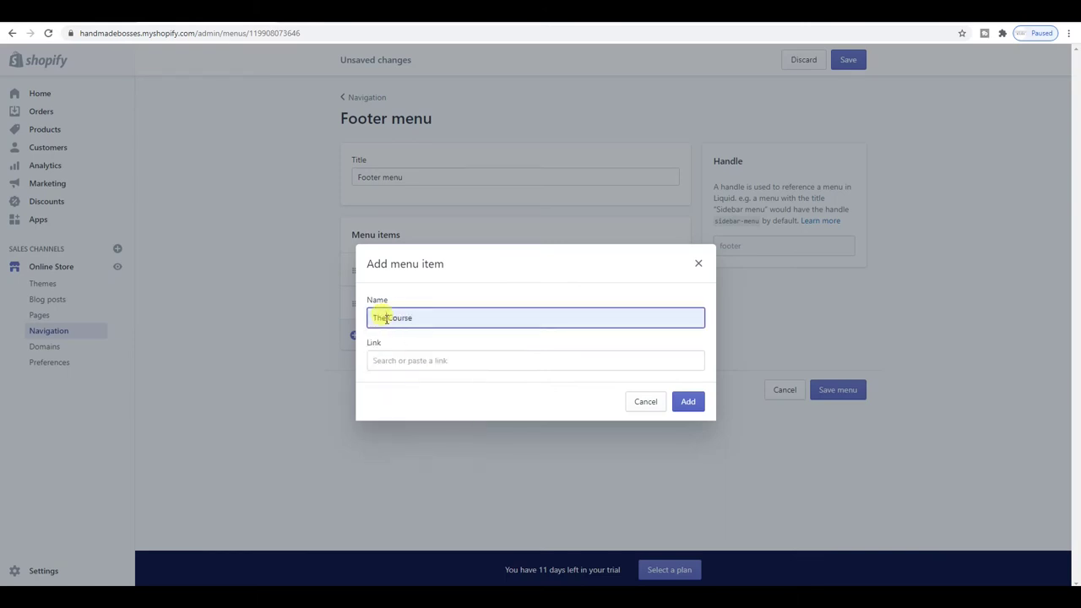
type("Shortcut to Success")
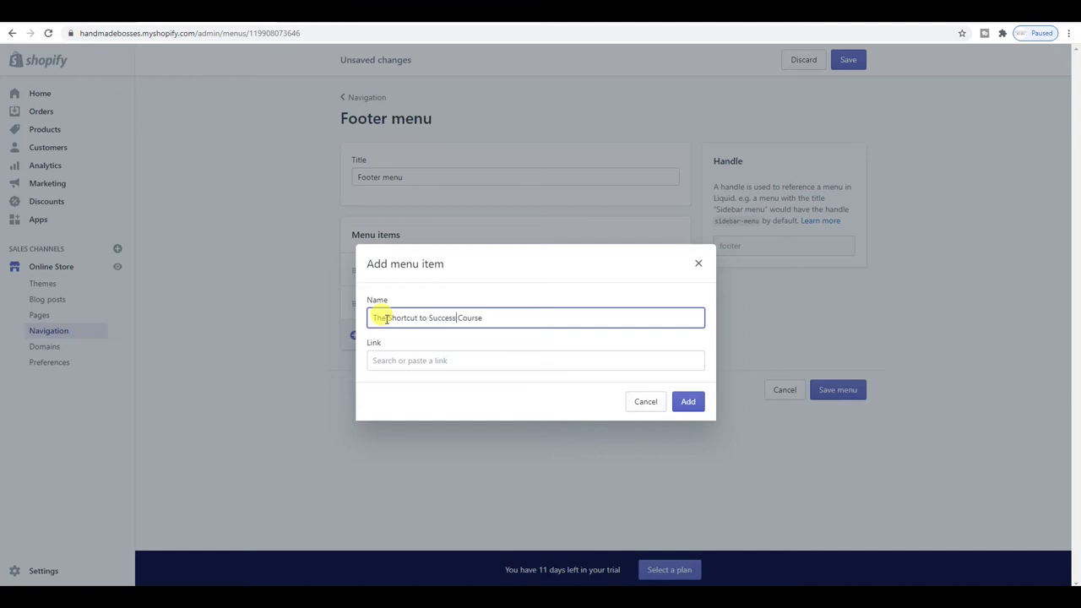
left_click(414, 361)
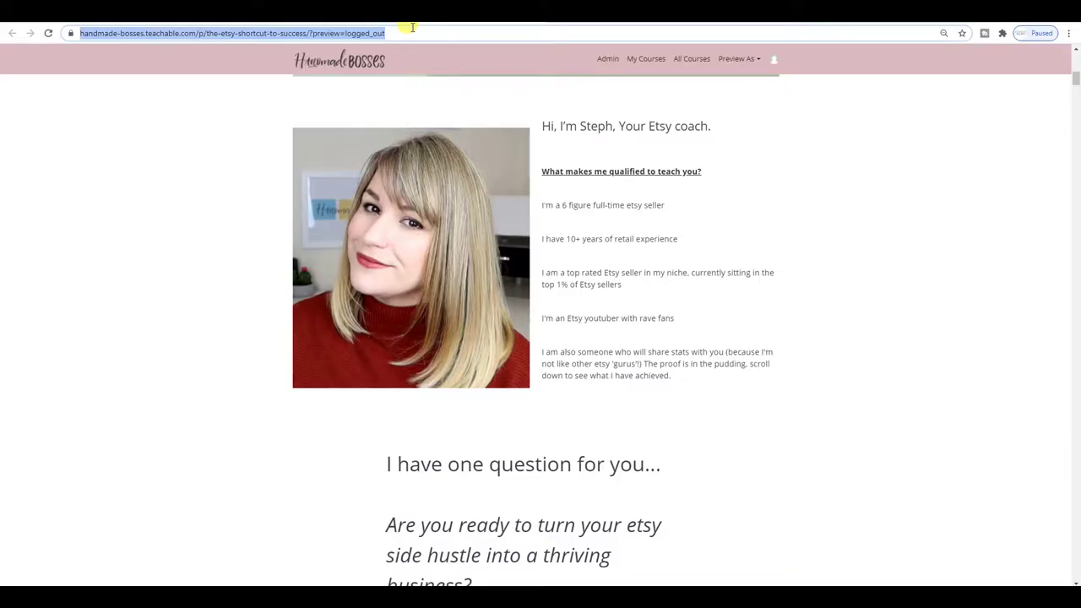
left_click(409, 33)
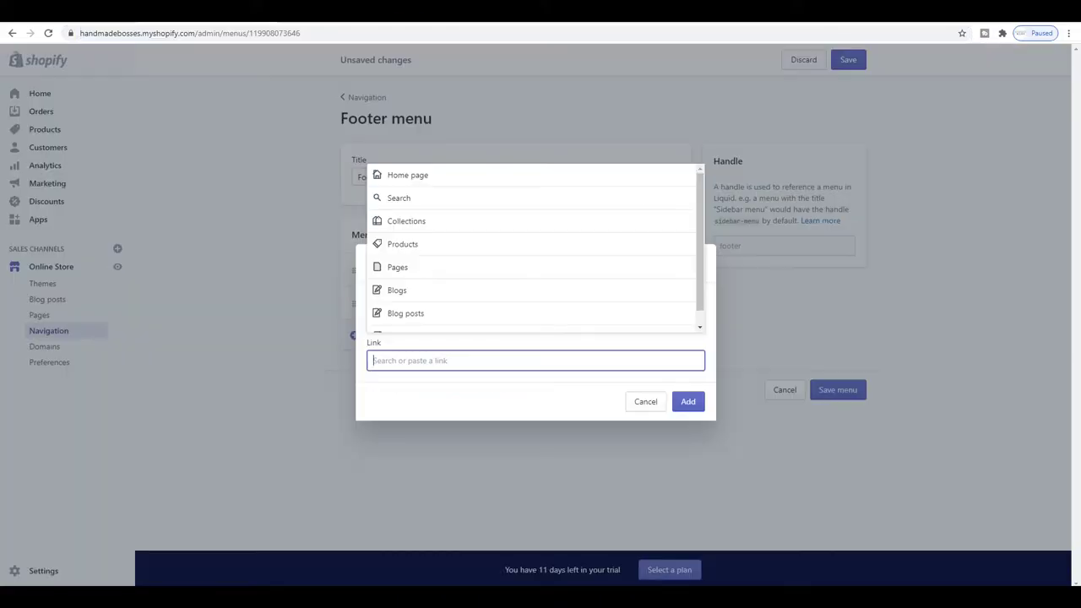
key("ctrl+v")
left_click(687, 402)
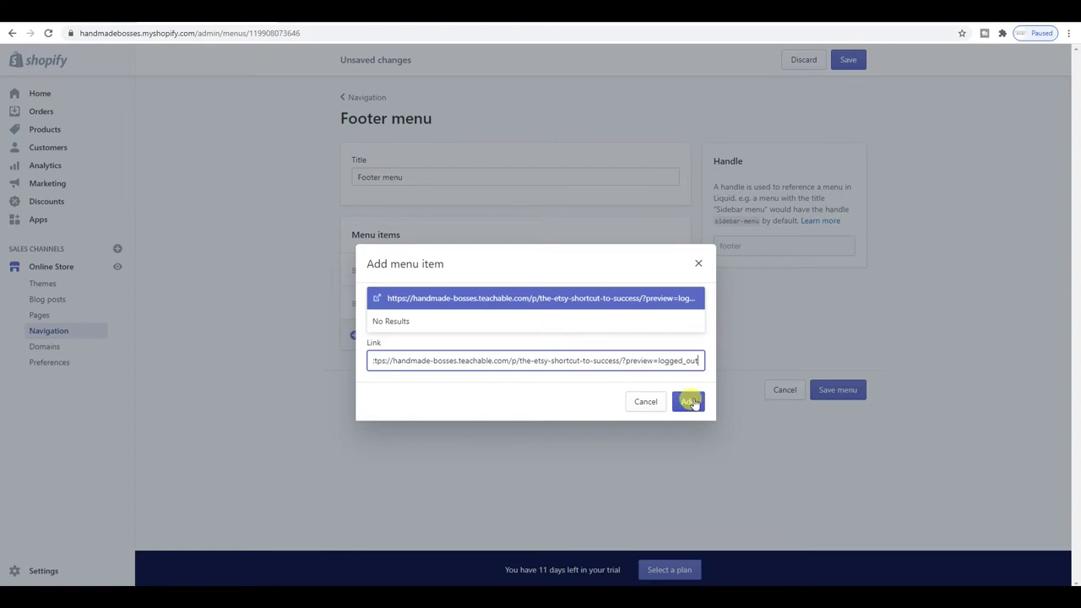
left_click(589, 381)
type("https://handmade-bosses.teachable.com/p/the-etsy-shortcut-to-success/?preview=logged_out")
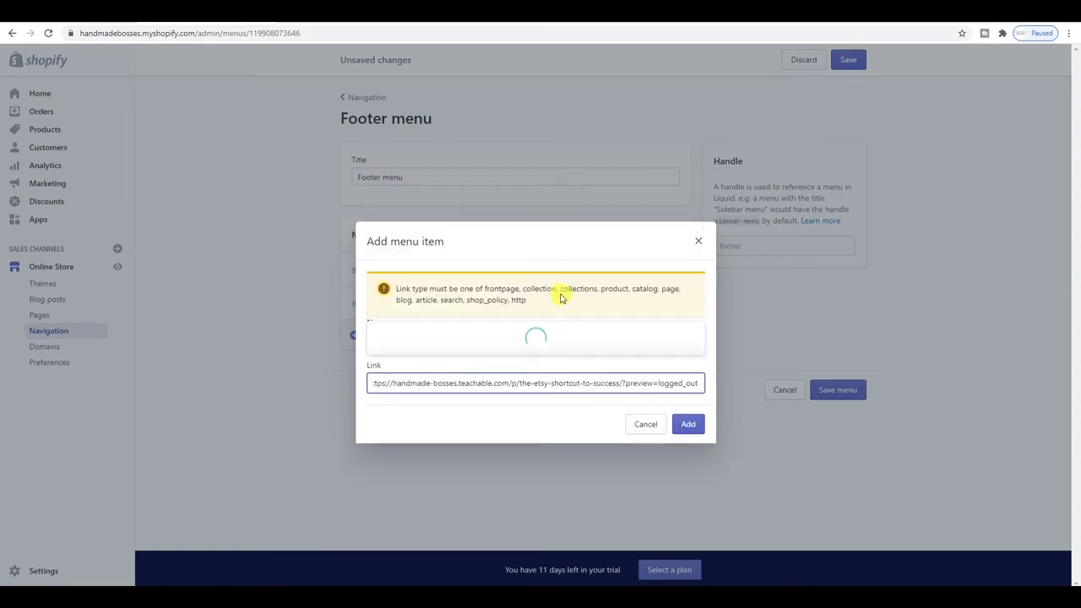
left_click(563, 325)
left_click(685, 422)
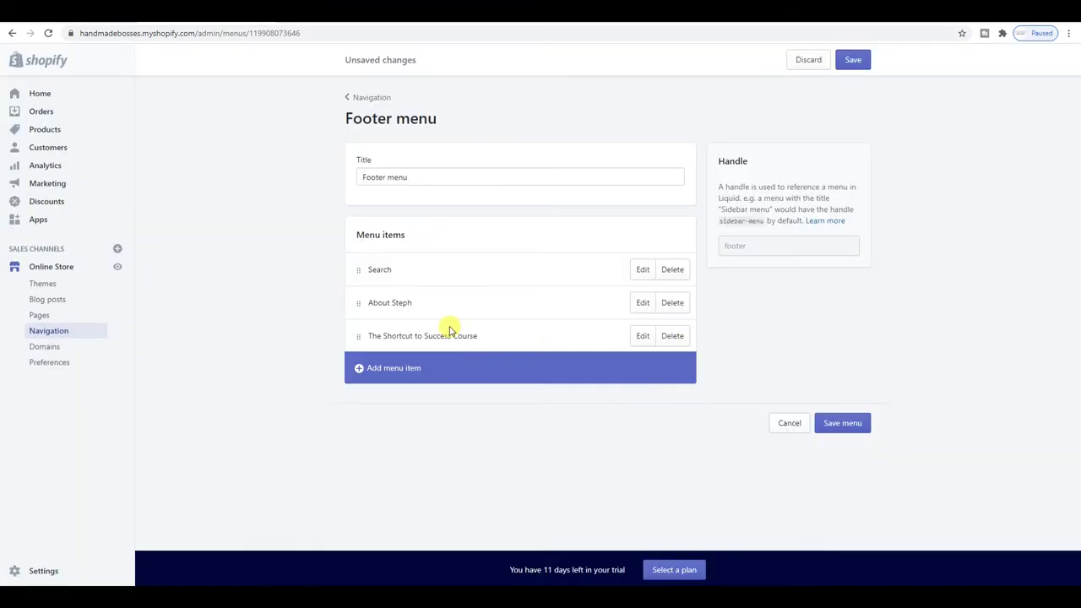
Step: Start another Footer menu item and name it 30 Days to a Kick Butt Etsy Shop Workbook
left_click(390, 365)
left_click(411, 316)
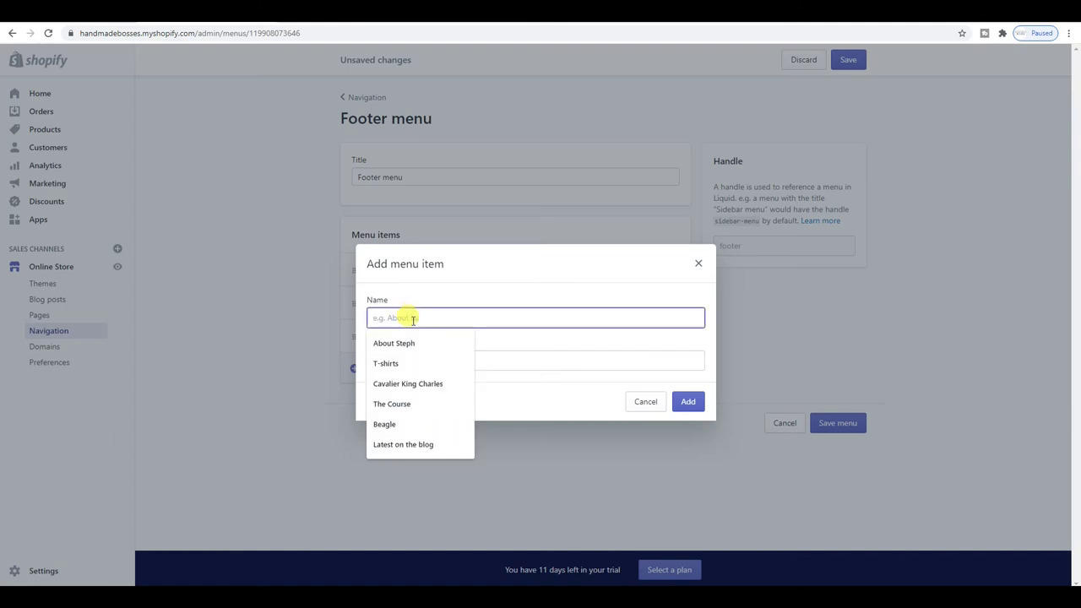
type("Free")
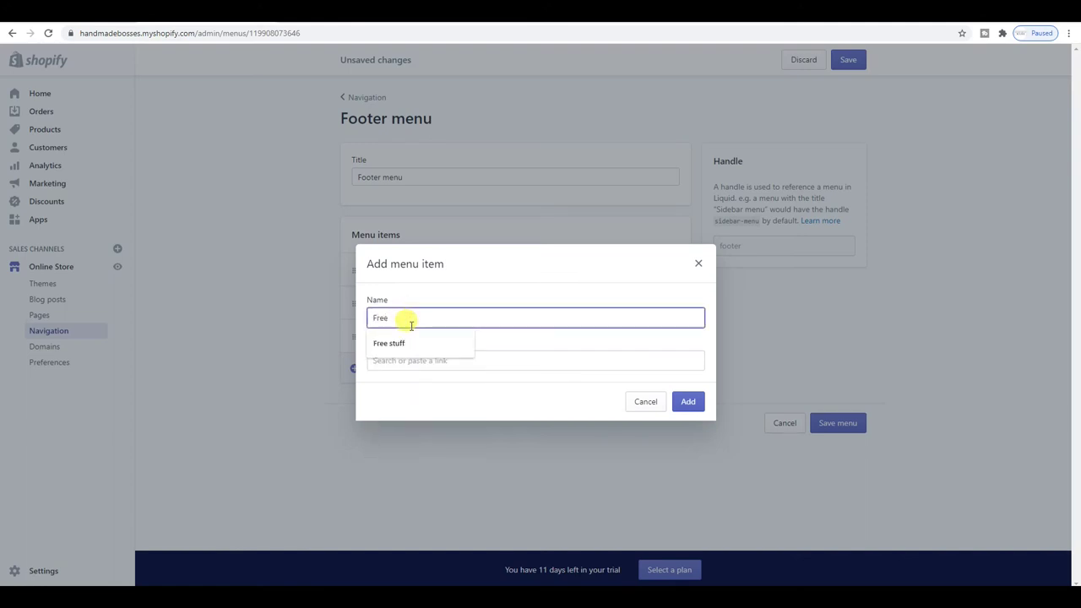
left_click_drag(411, 324, 341, 323)
type("£0")
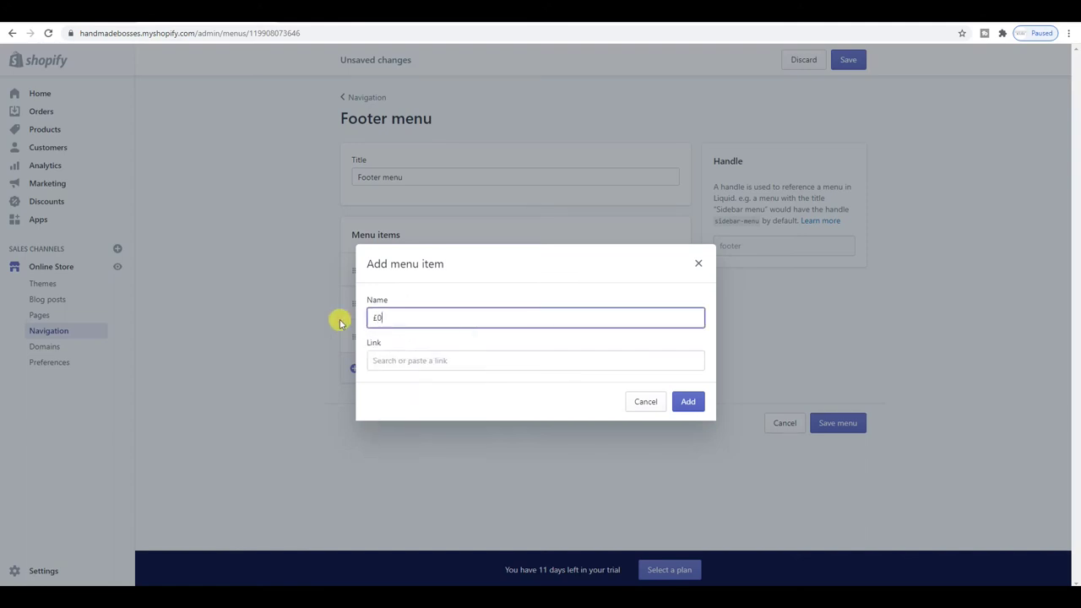
type("30 ")
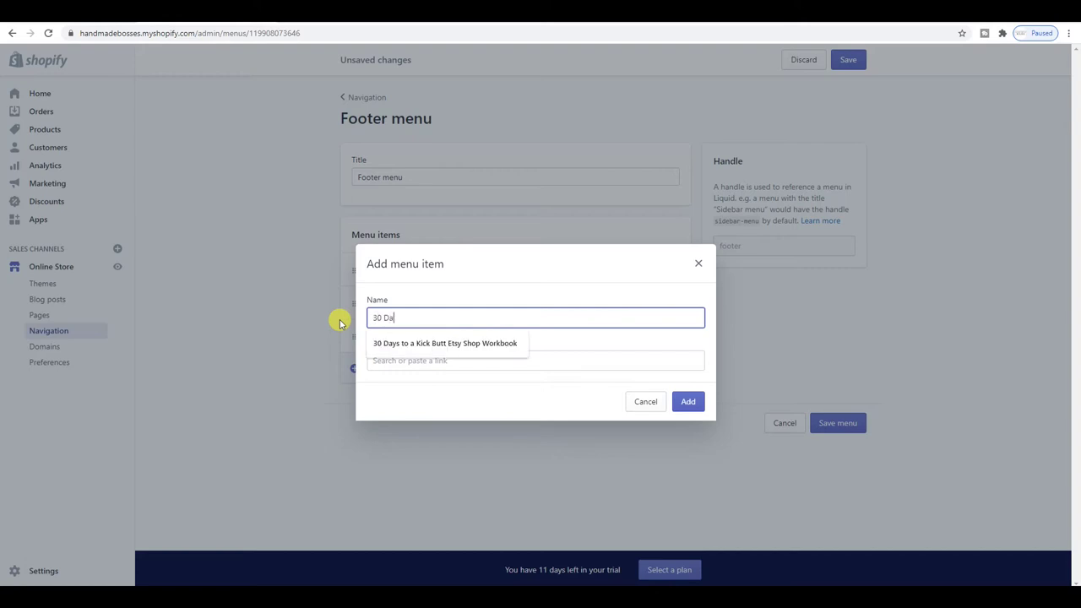
type("Da")
left_click(380, 343)
left_click(402, 354)
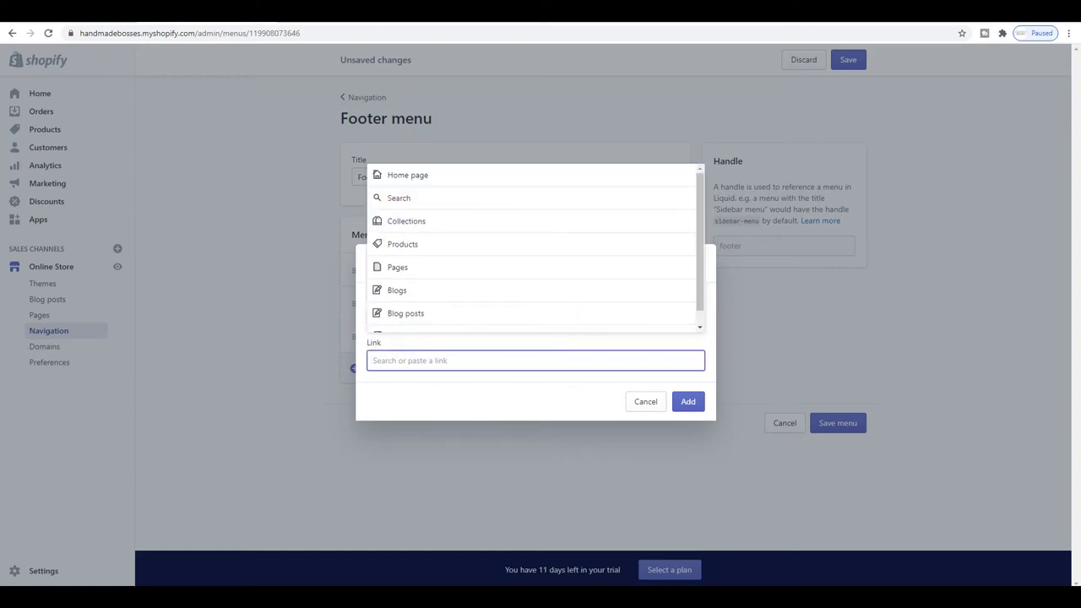
key("ctrl+Tab")
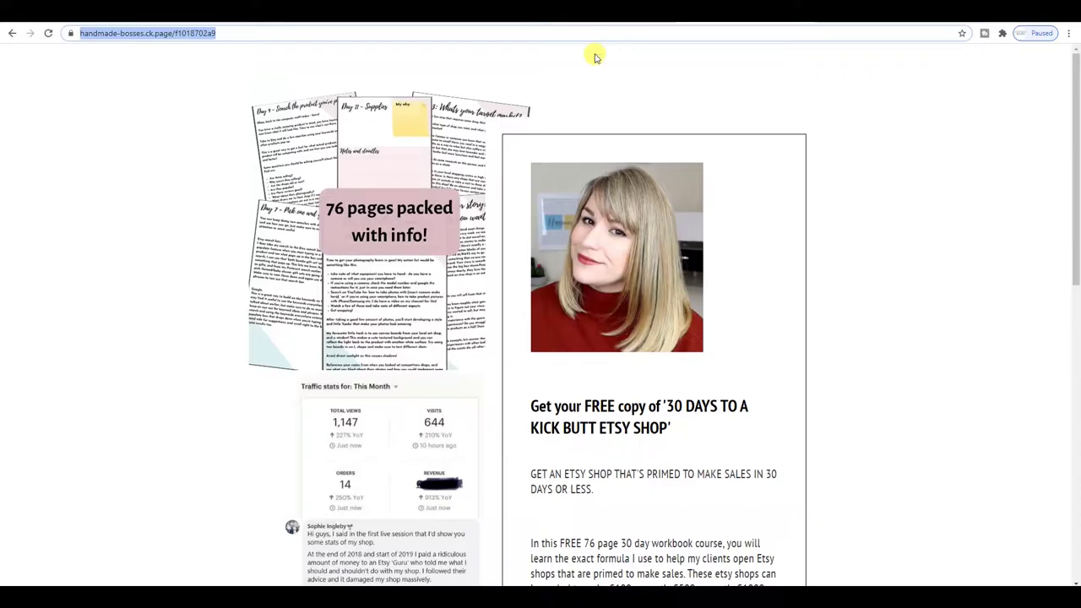
key("ctrl+shift+Tab")
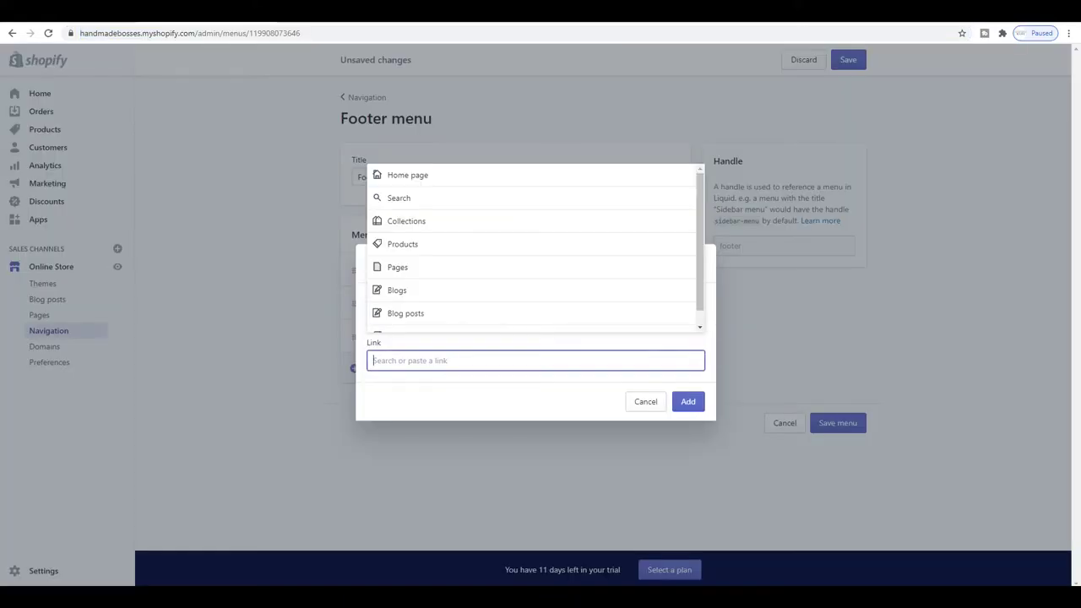
type("https://handmade-bosses.ck.page/f1018702a9")
left_click(545, 300)
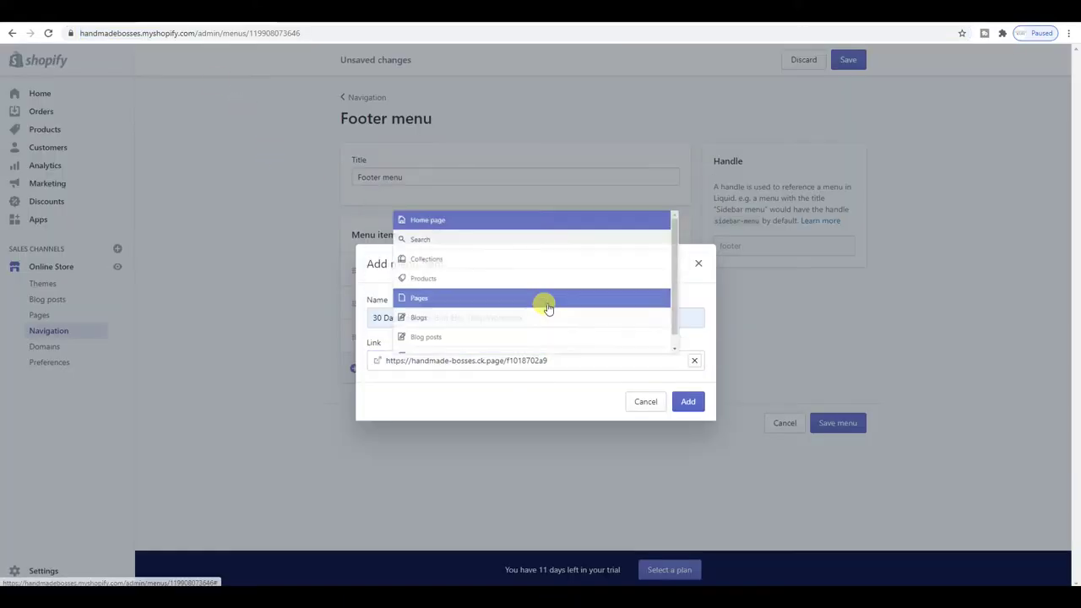
left_click(685, 402)
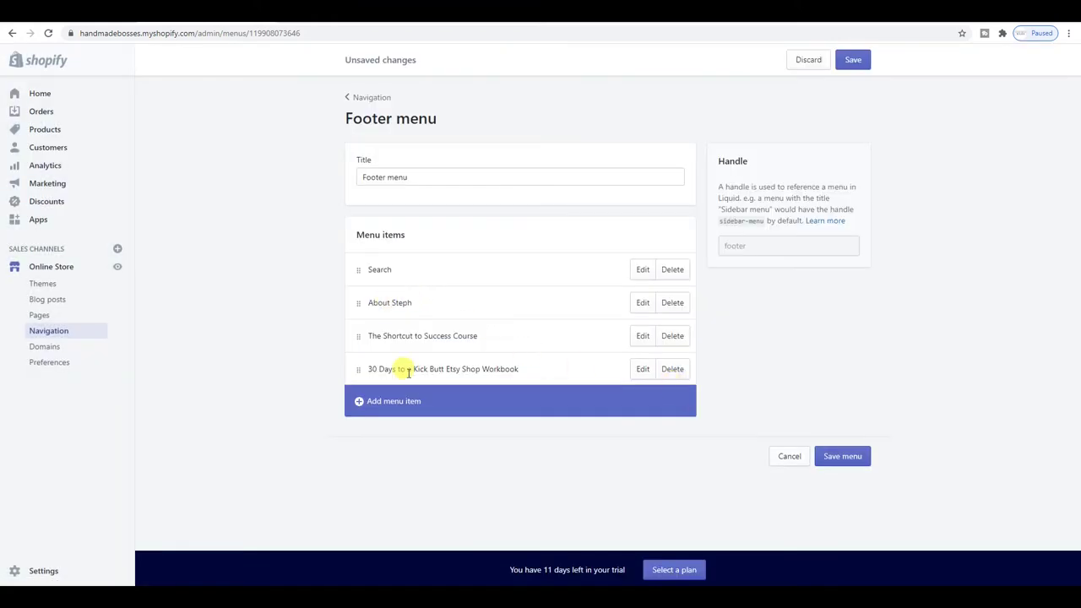
left_click(860, 460)
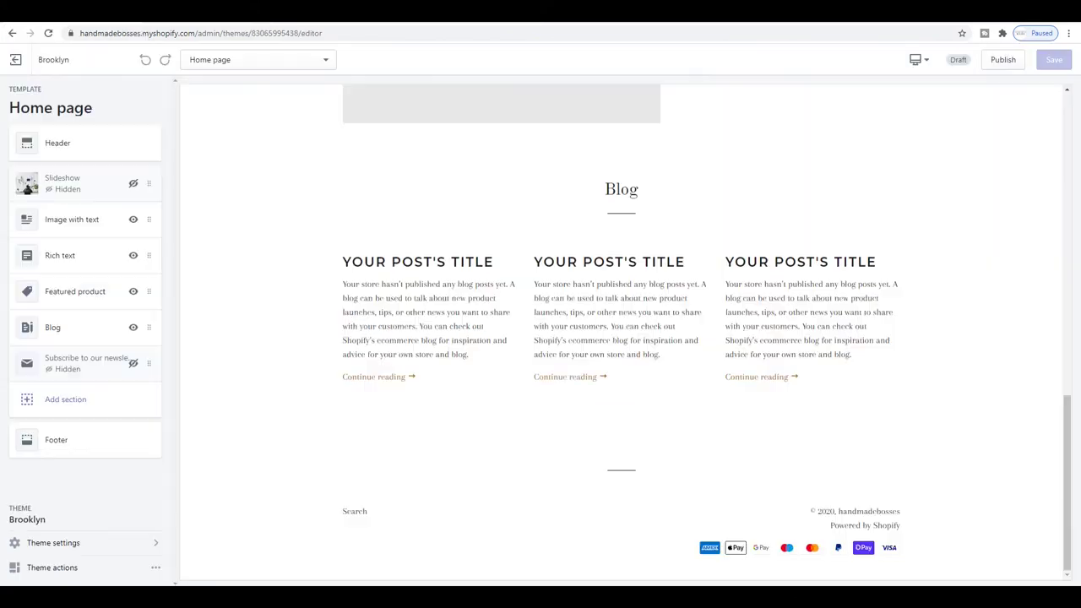
Step: Reload the theme editor and check the new footer links at the end of the home page preview and in the storefront menu
left_click(49, 35)
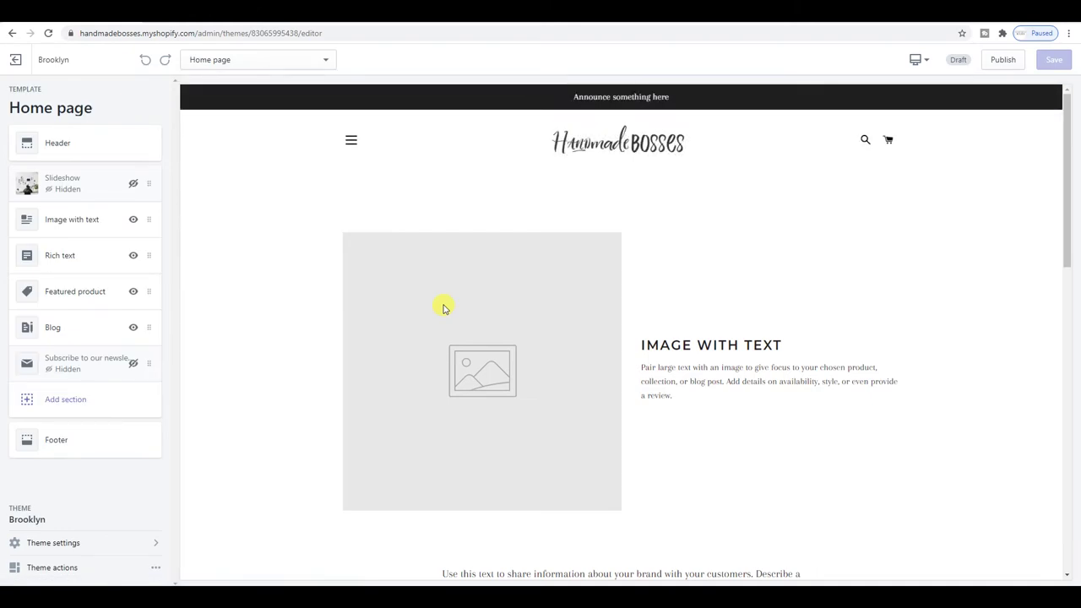
scroll(443, 308, "down", 8)
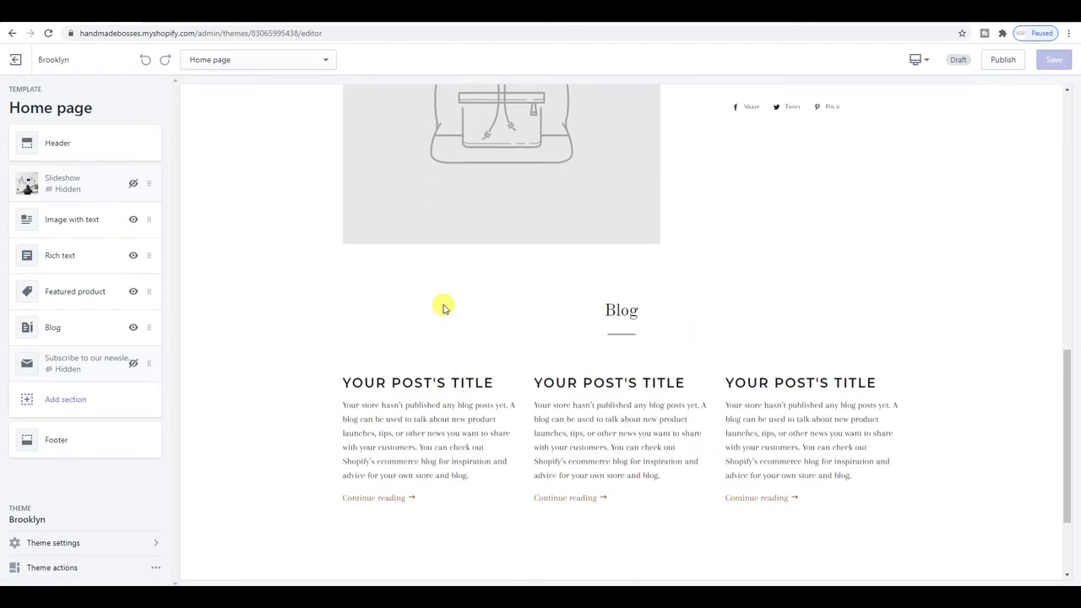
scroll(443, 308, "down", 2)
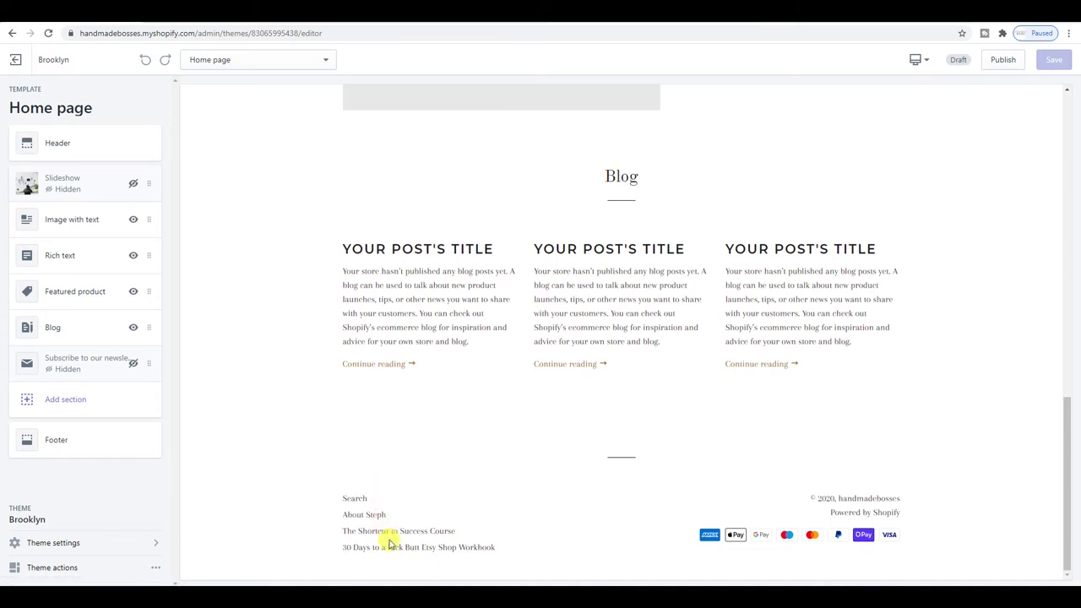
scroll(434, 511, "up", 1)
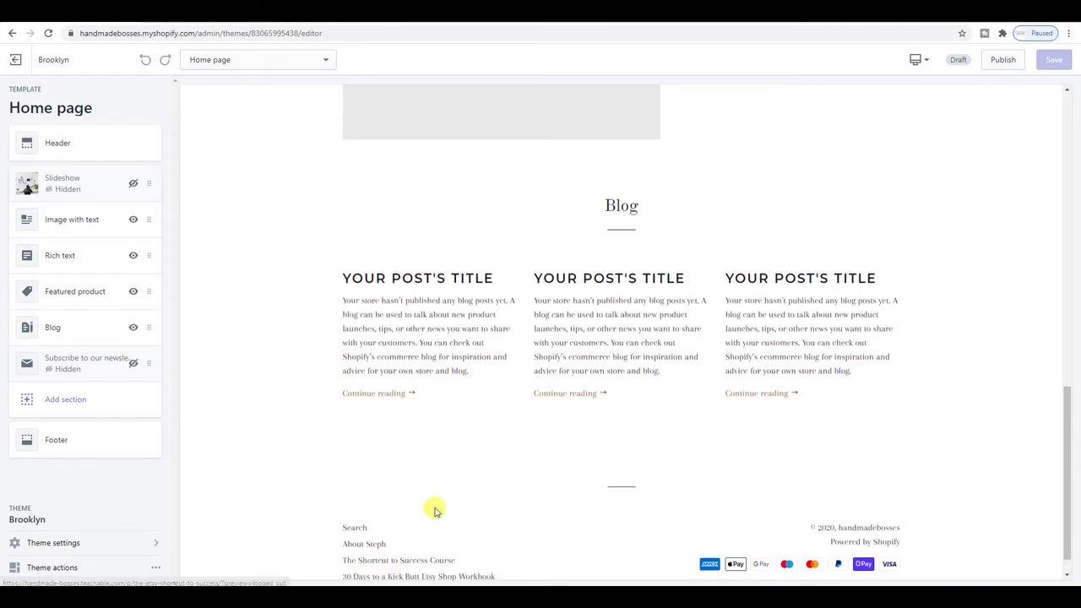
scroll(434, 511, "up", 15)
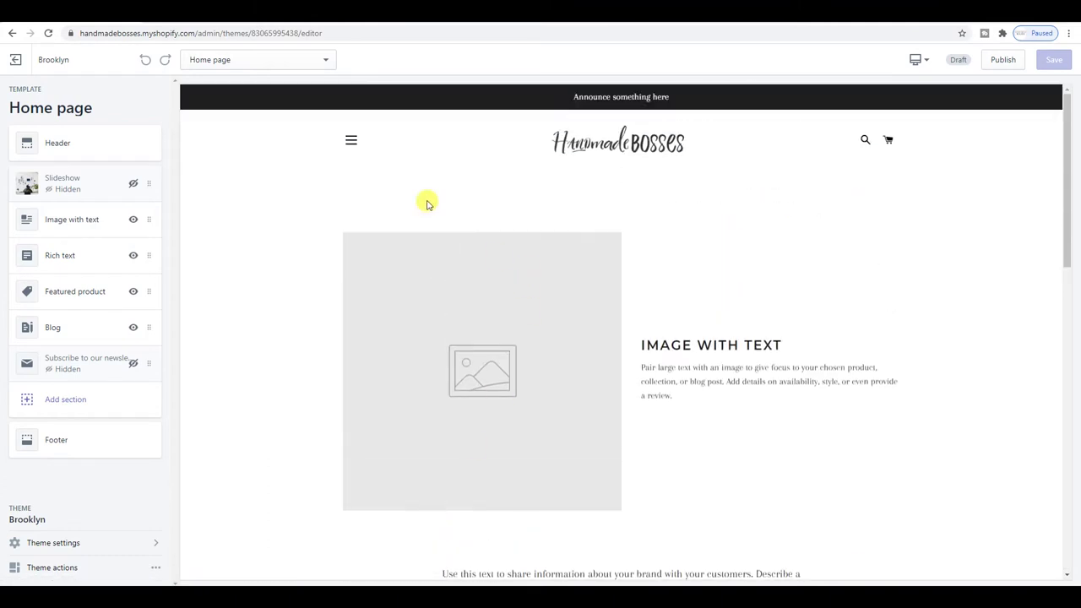
left_click(352, 141)
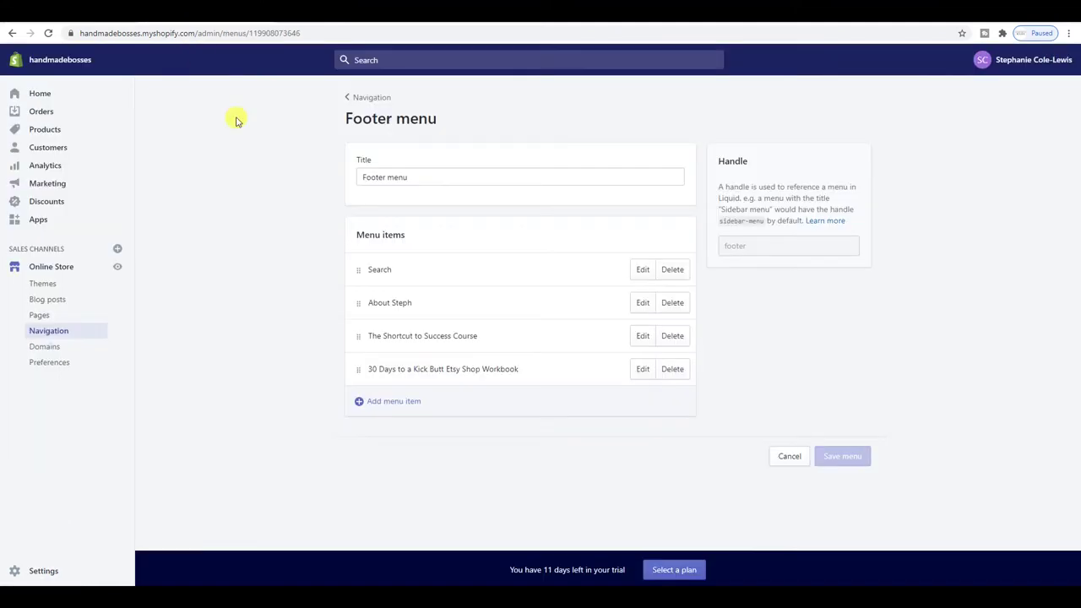
Step: Remove the About page, The Shortcut to Success Course and 30 Days workbook items from the Footer menu and save it
left_click(667, 310)
left_click(673, 182)
left_click(673, 302)
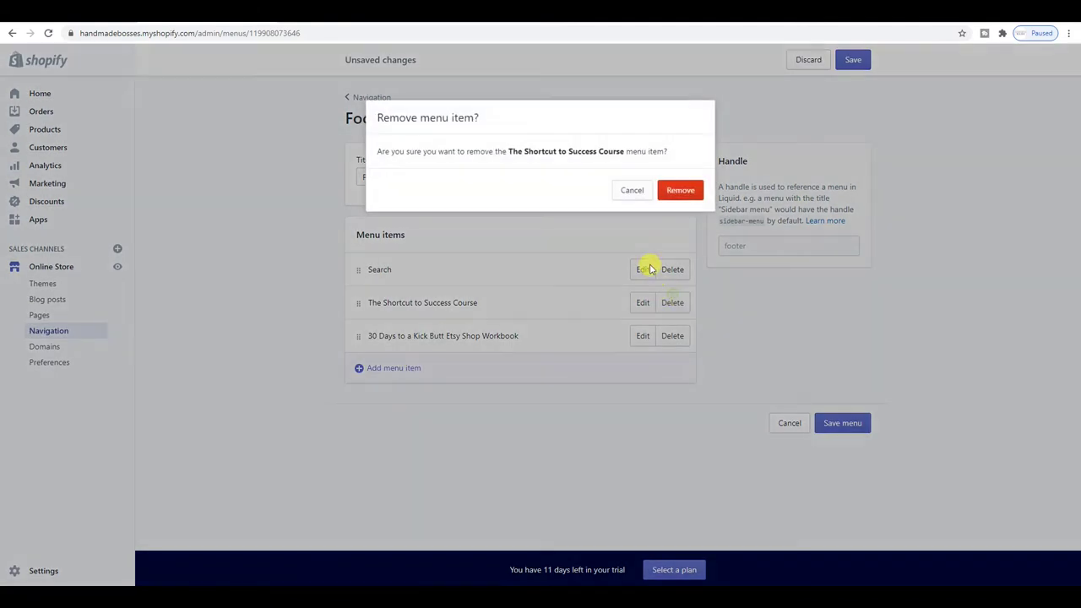
left_click(680, 188)
left_click(672, 303)
left_click(680, 200)
left_click(820, 356)
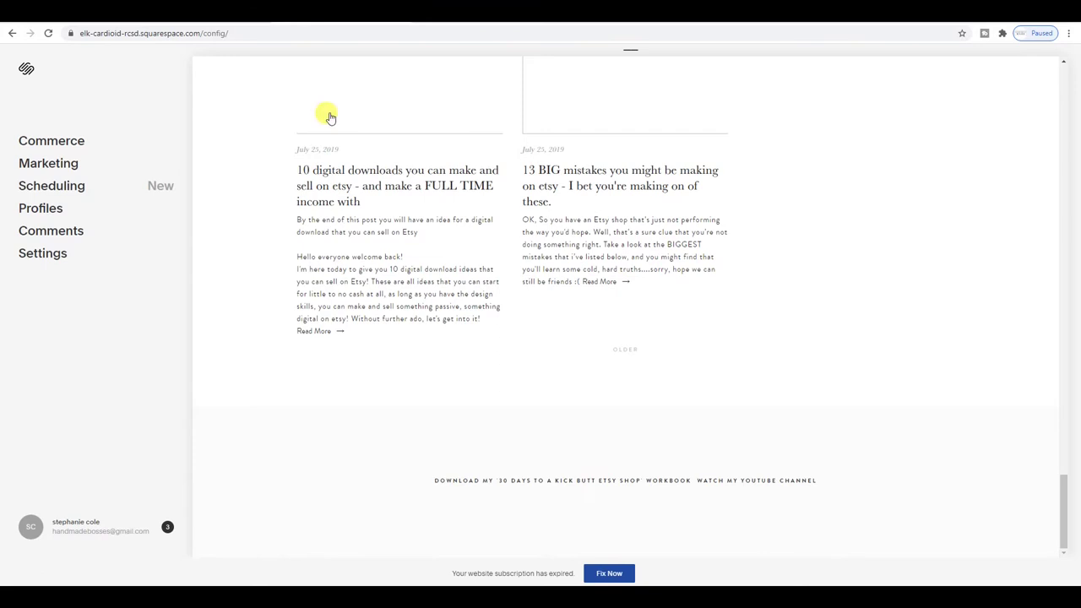
Step: Reload the theme editor and inspect the storefront menu without the footer links, expanding and collapsing Free stuff and Work with me
scroll(316, 184, "up", 4)
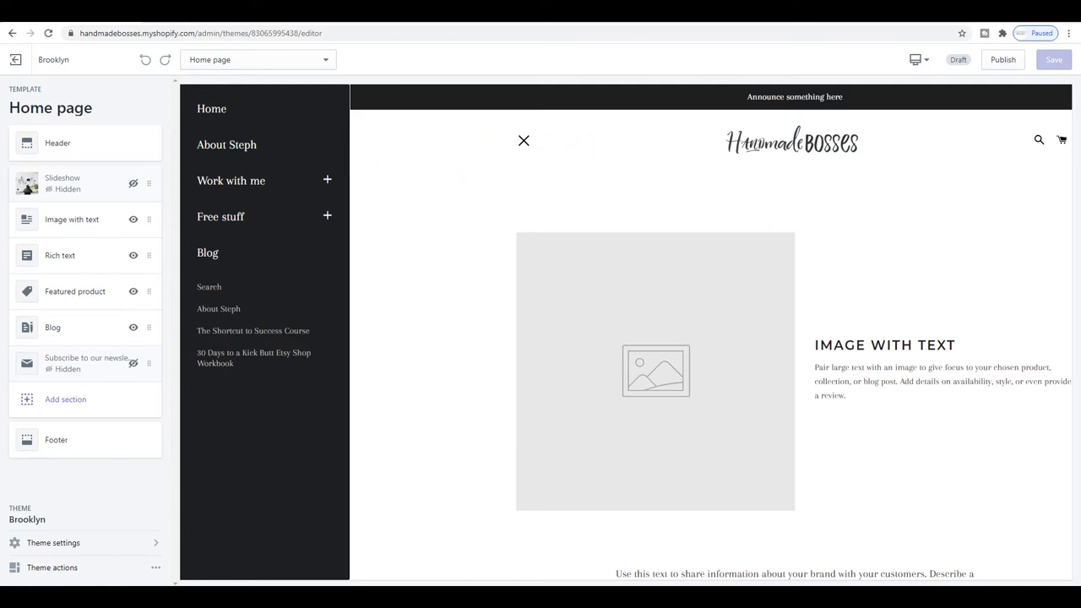
left_click(48, 33)
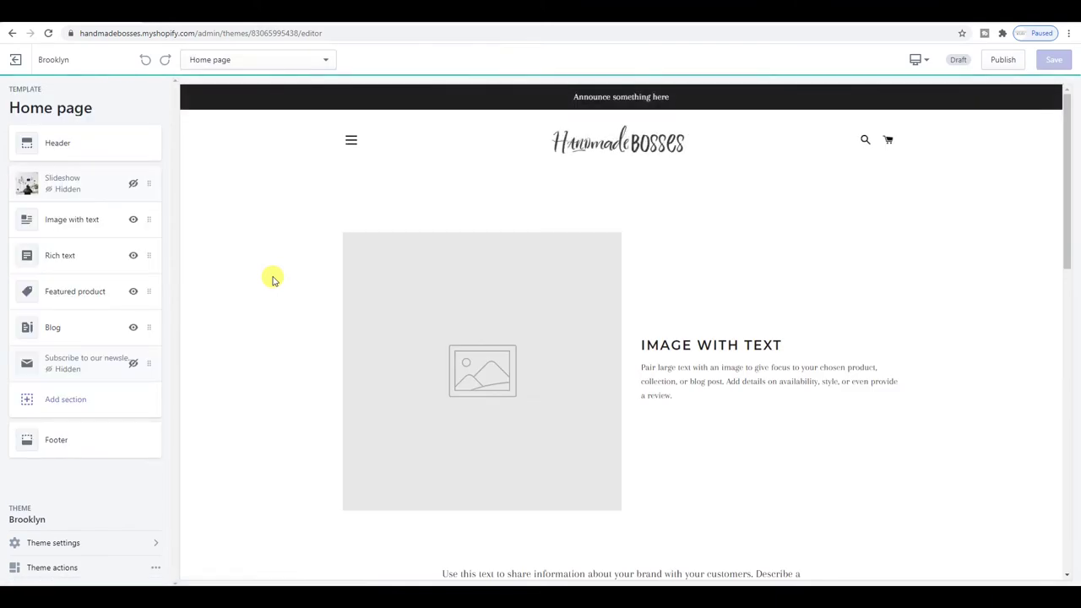
left_click(352, 143)
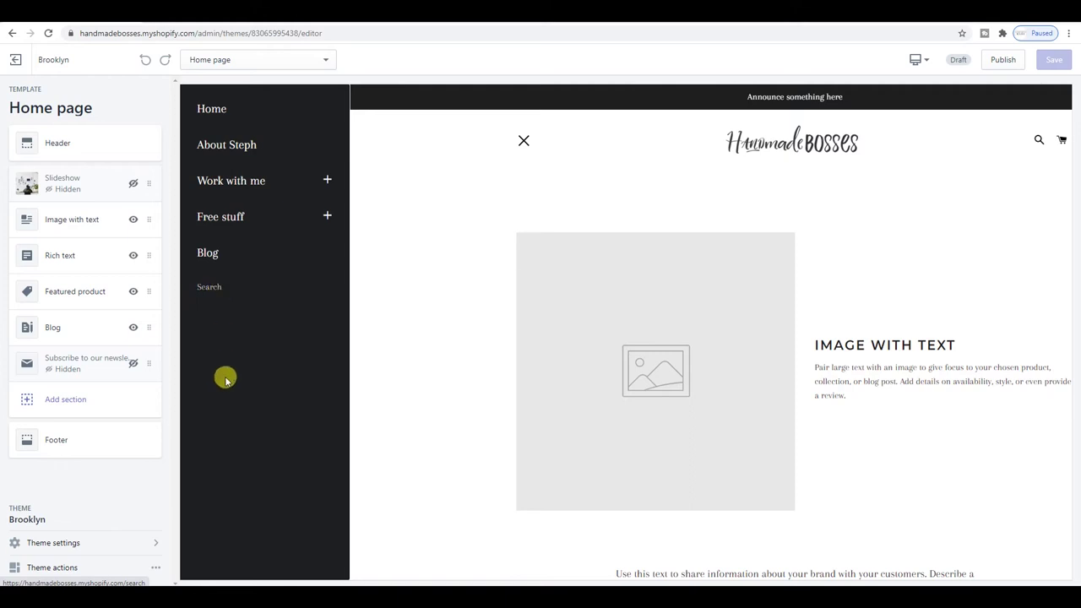
left_click(326, 214)
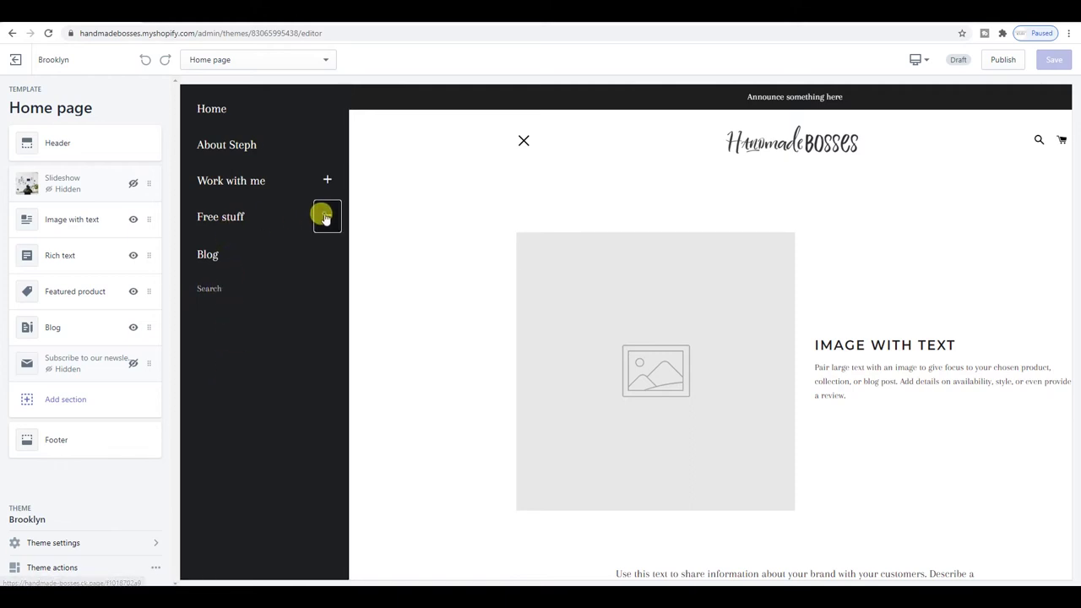
left_click(326, 214)
left_click(328, 183)
left_click(328, 183)
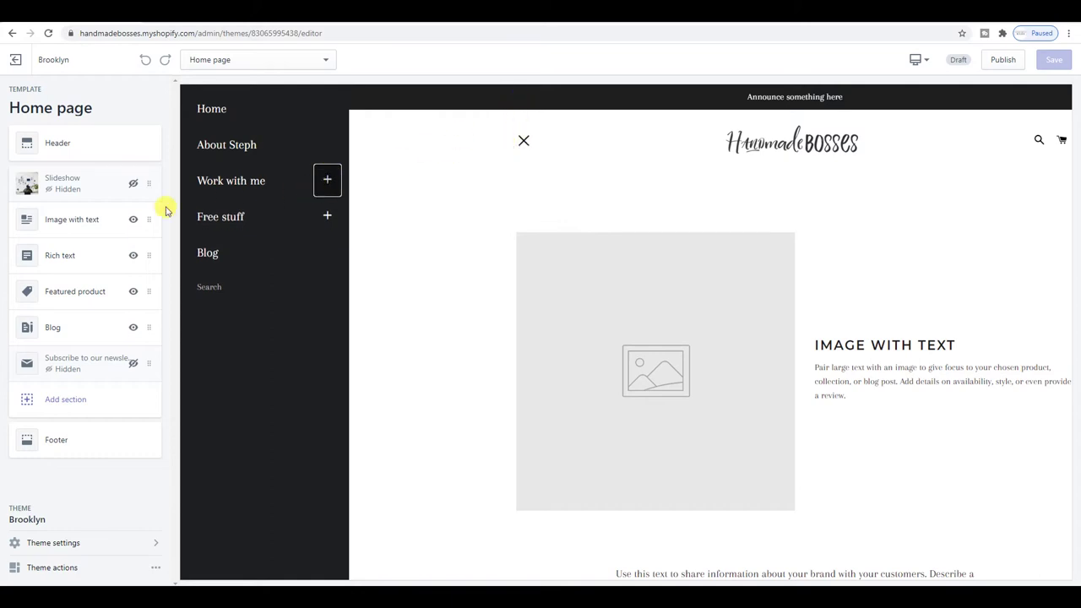
left_click(524, 141)
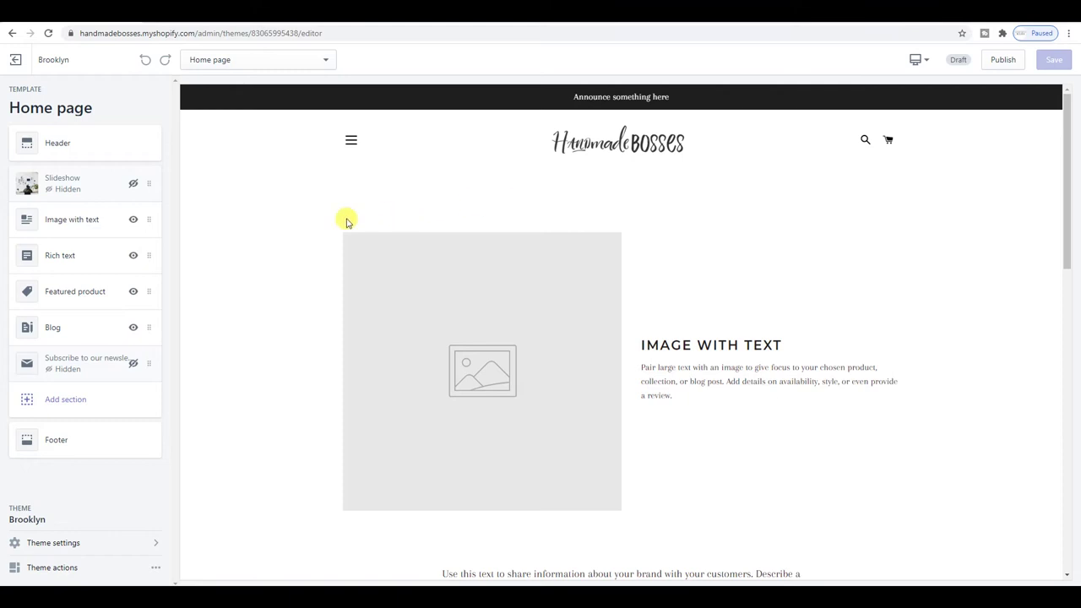
Step: Set the theme's general Links and accents color to #DCBAC1 in the theme color settings
left_click(133, 545)
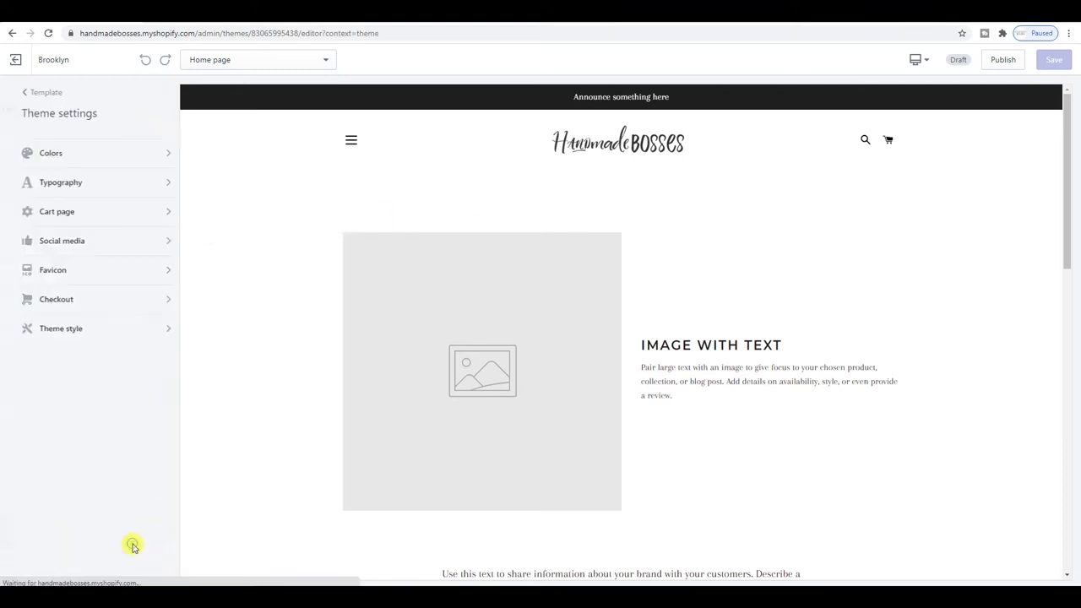
left_click(114, 161)
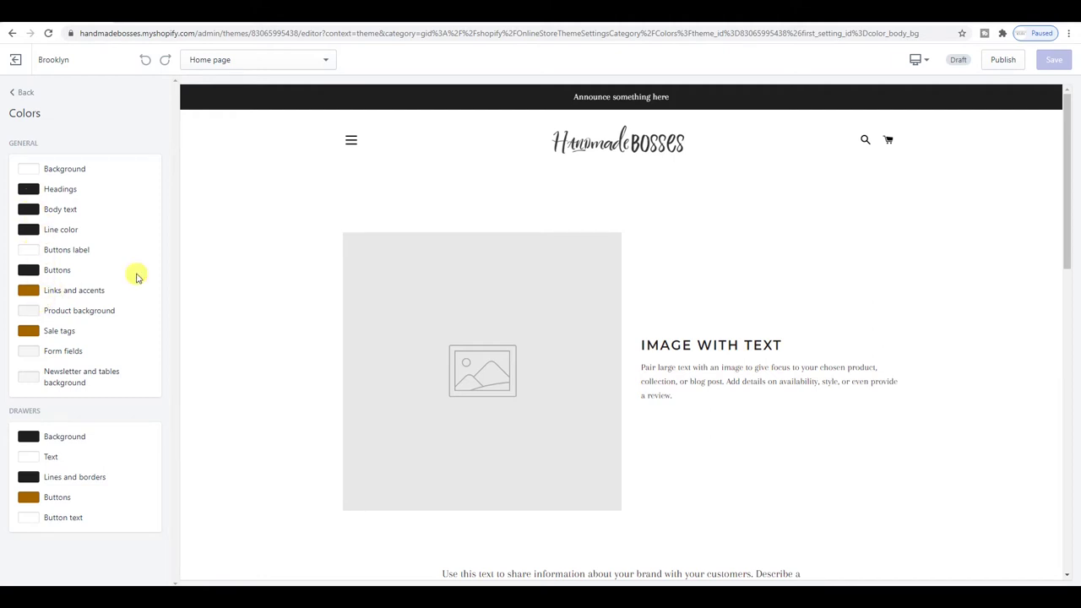
scroll(287, 241, "down", 3)
scroll(258, 272, "down", 4)
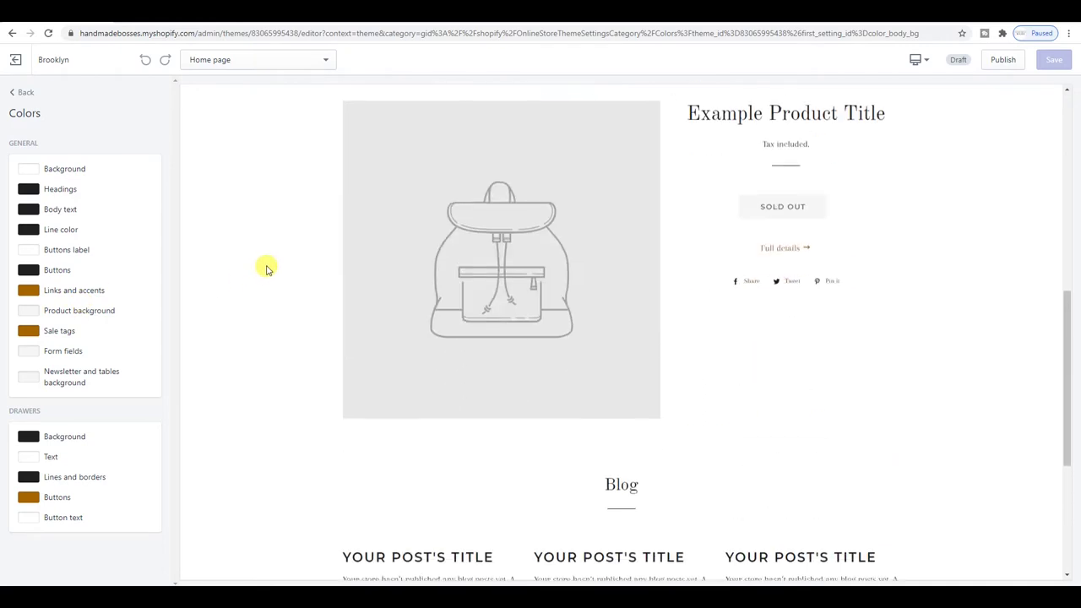
left_click(28, 290)
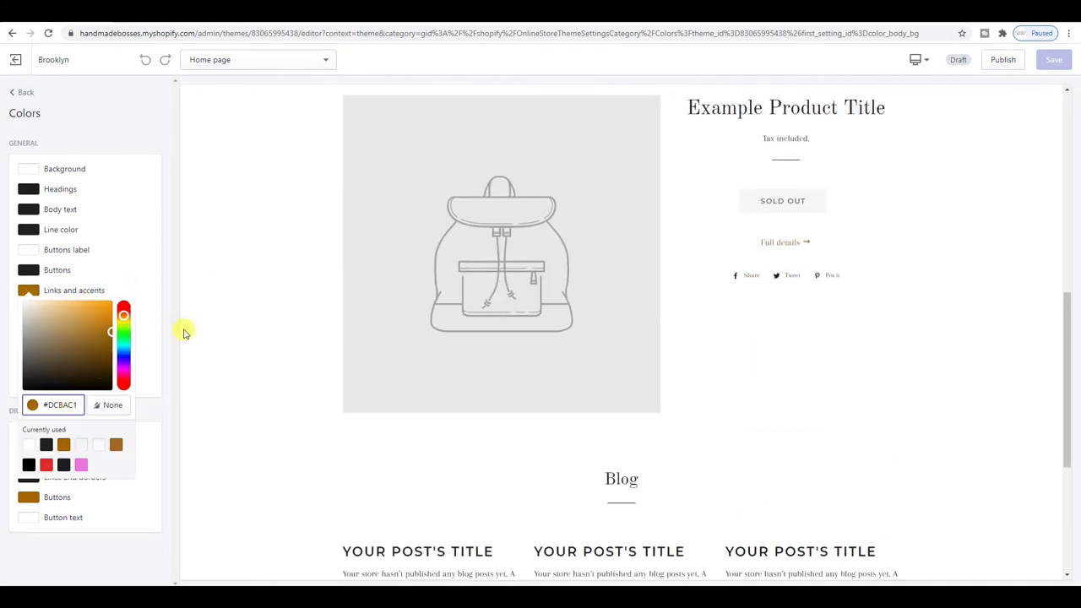
key("Return")
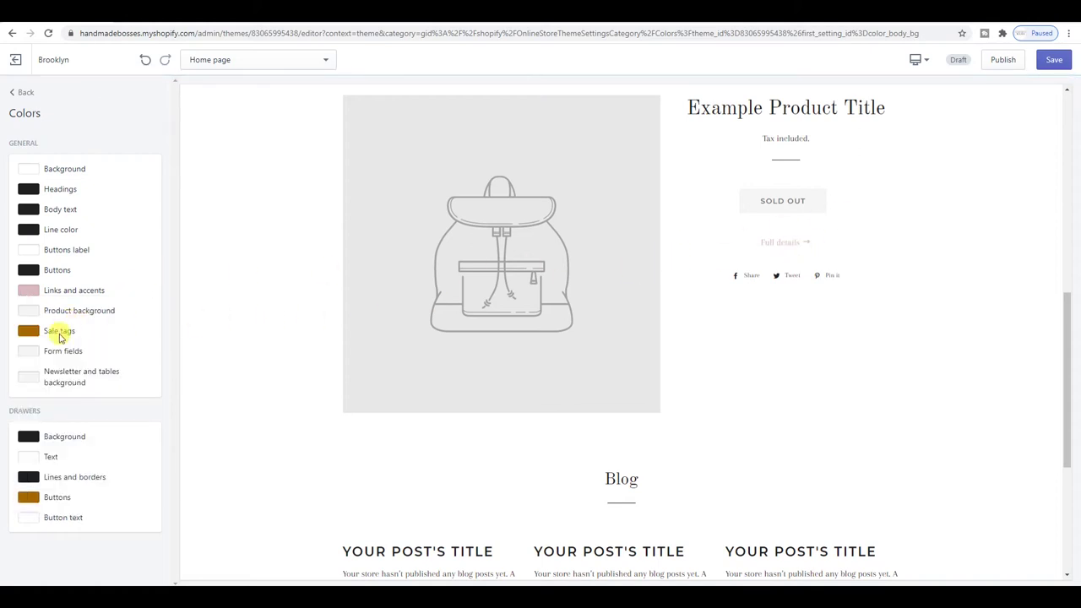
Step: Change the Sale tags color to dark red #A60000 and look over the home page preview
left_click(58, 330)
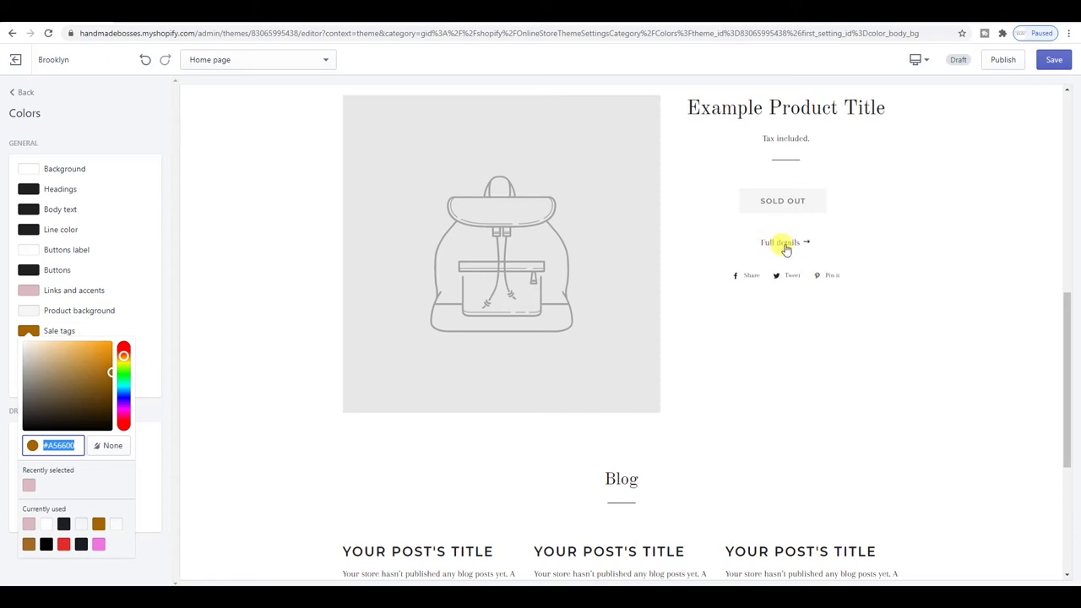
left_click(124, 424)
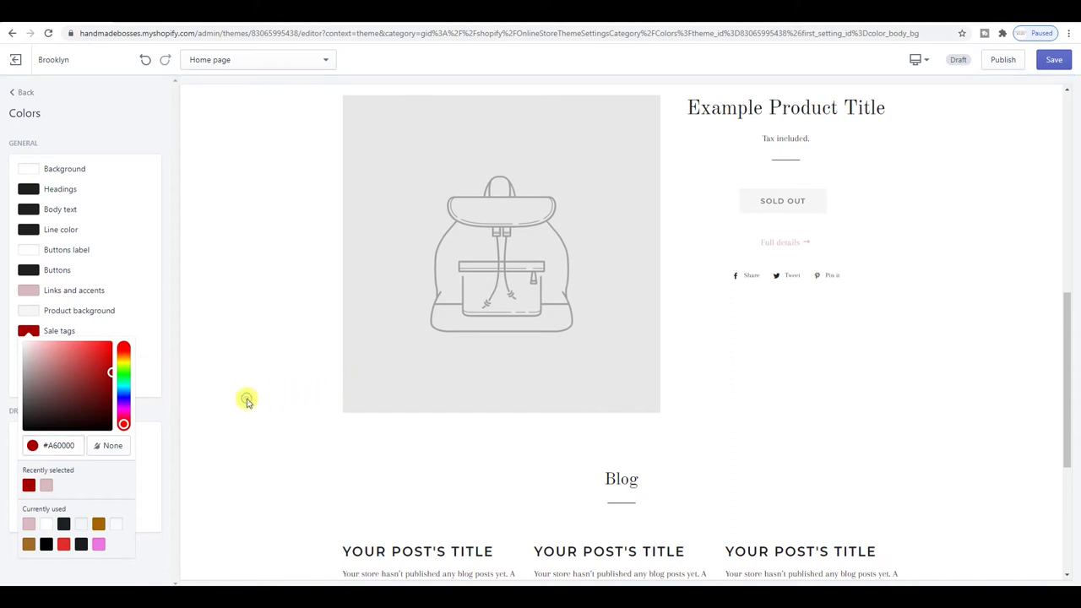
left_click(124, 323)
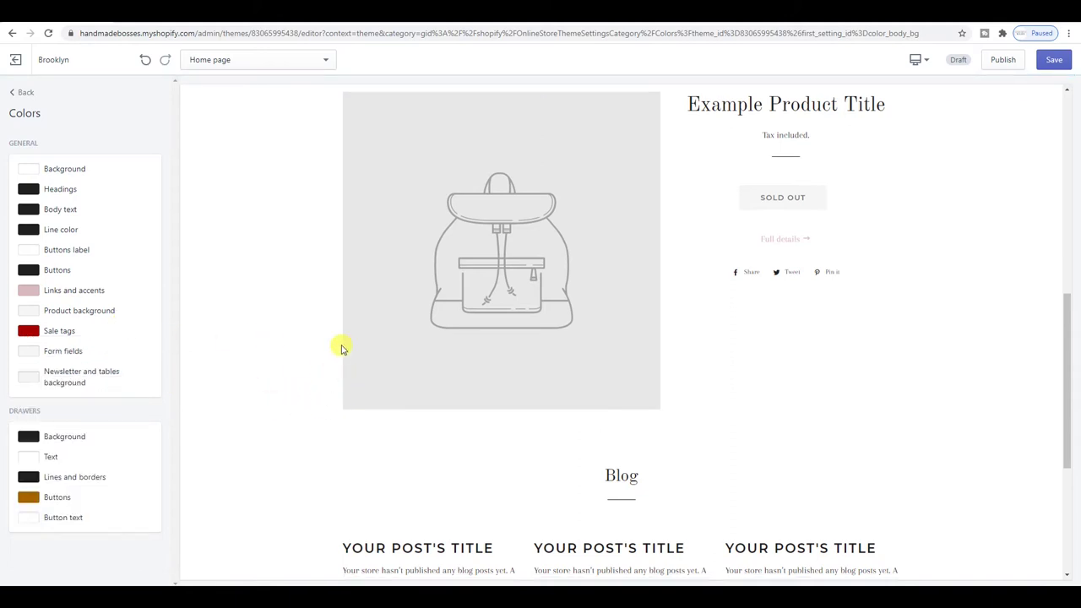
scroll(341, 347, "down", 3)
scroll(341, 347, "up", 15)
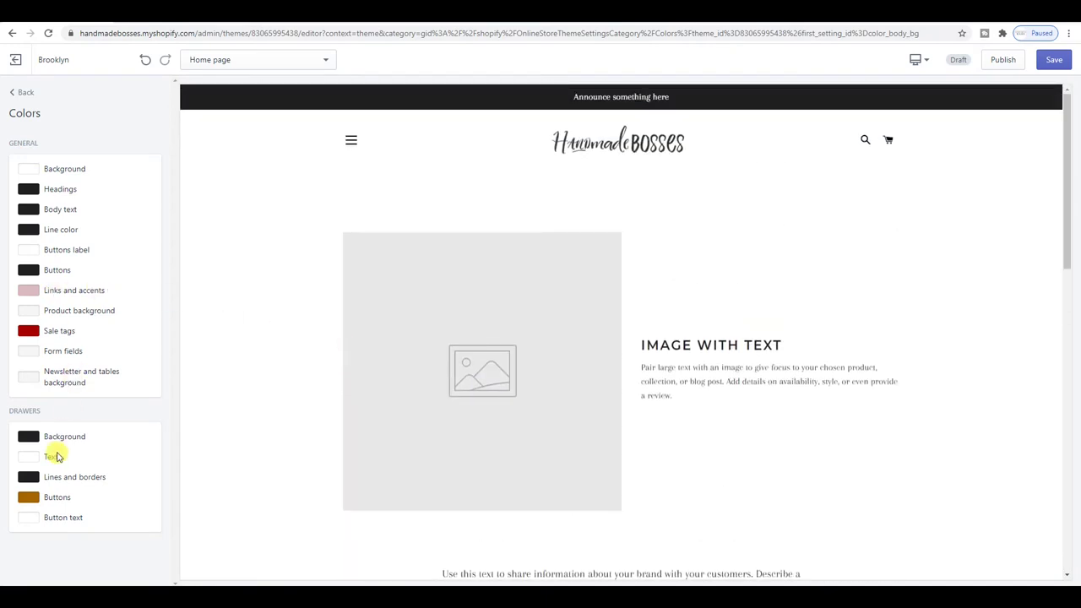
Step: Set the drawers' Buttons color to the recently used #DCBAC1, and check the storefront menu and home page preview
left_click(28, 497)
left_click(47, 413)
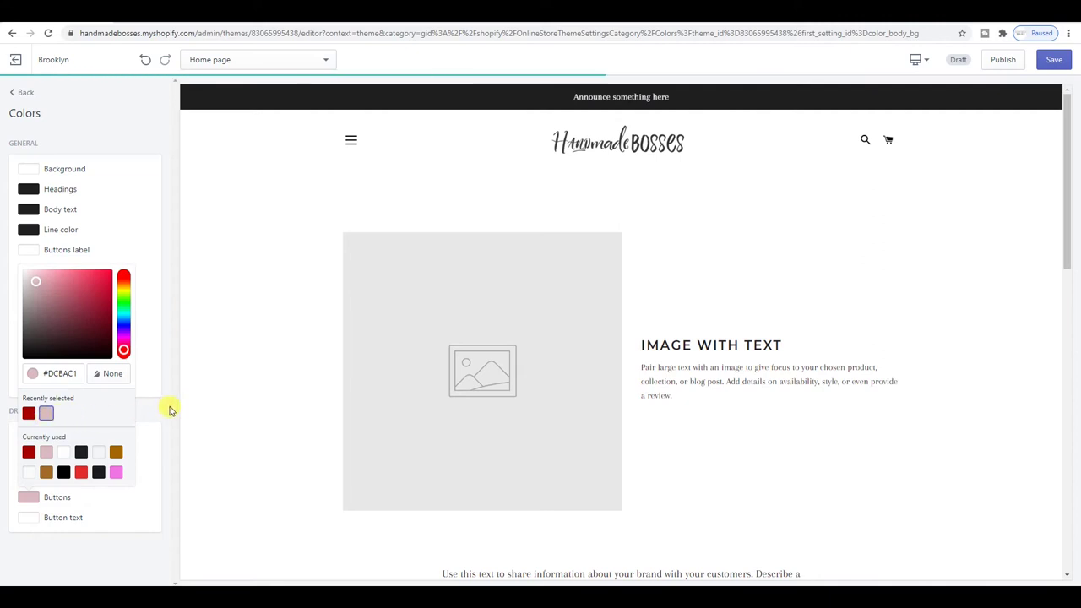
left_click(302, 400)
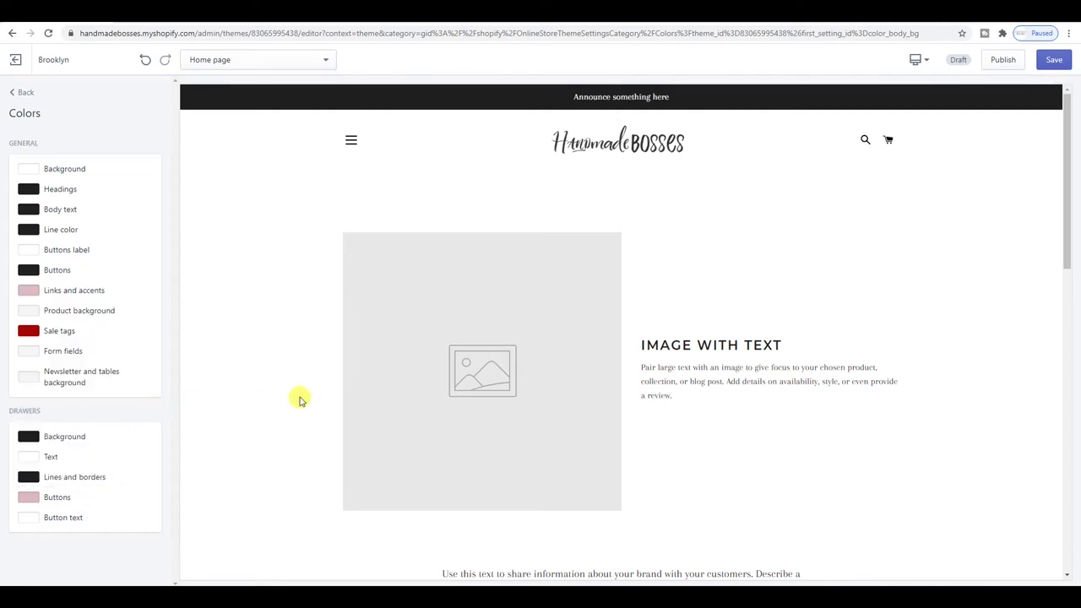
left_click(351, 141)
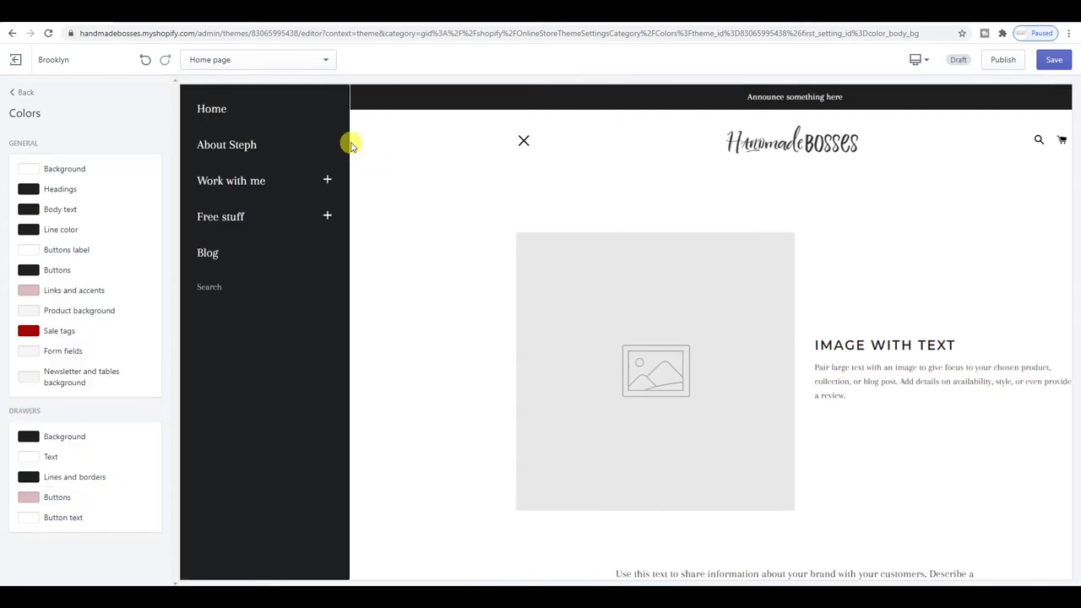
left_click(516, 138)
scroll(603, 174, "down", 5)
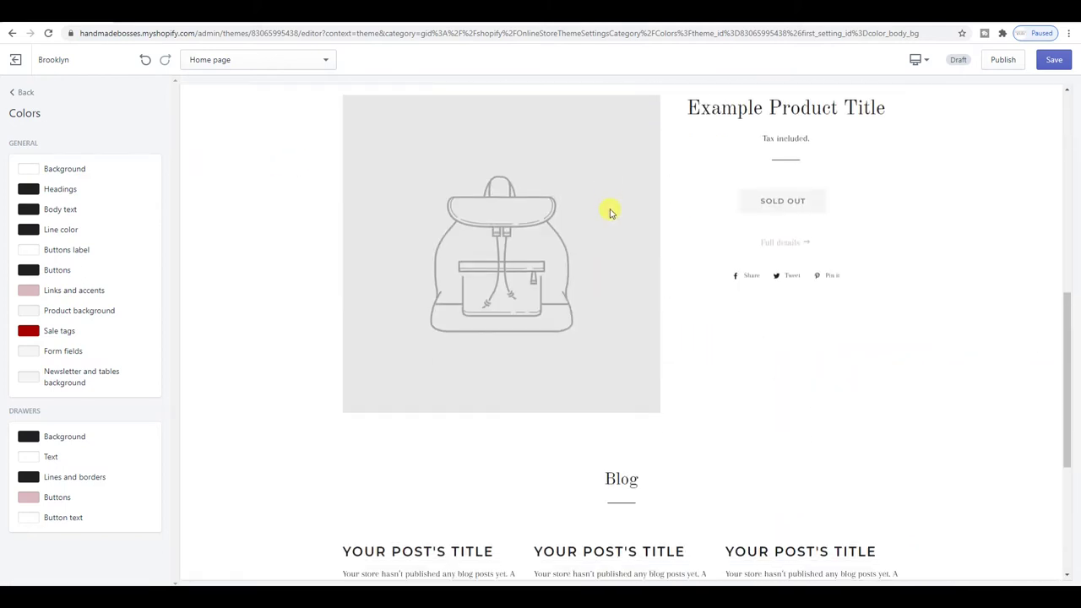
scroll(708, 202, "down", 3)
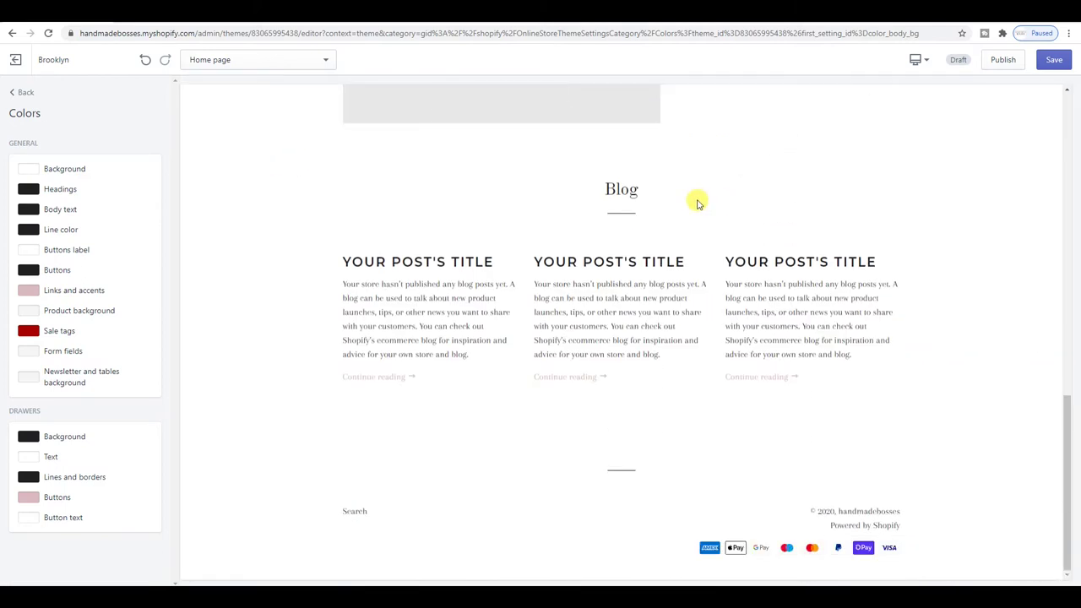
scroll(696, 198, "up", 10)
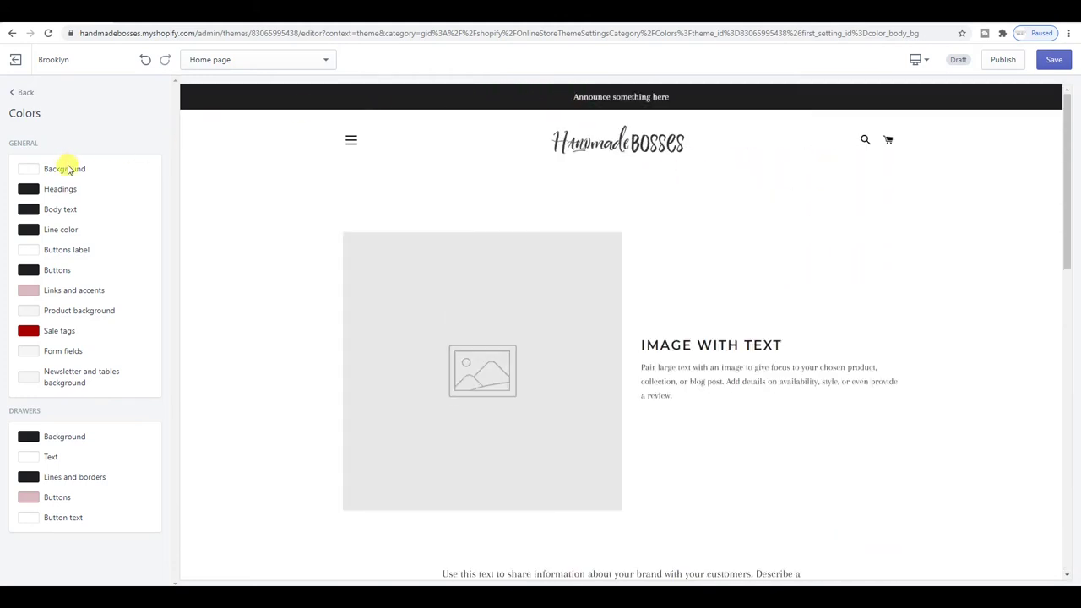
Step: Try #DCBAC1 as the general Headings color, but settle on dark grey #2E2C2D
left_click(28, 188)
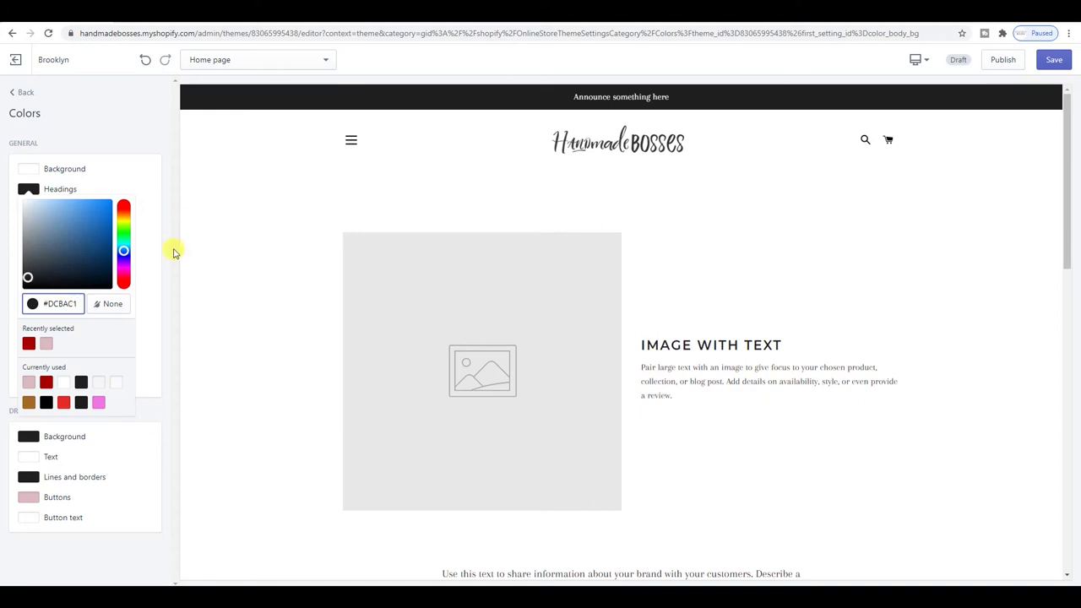
left_click(165, 238)
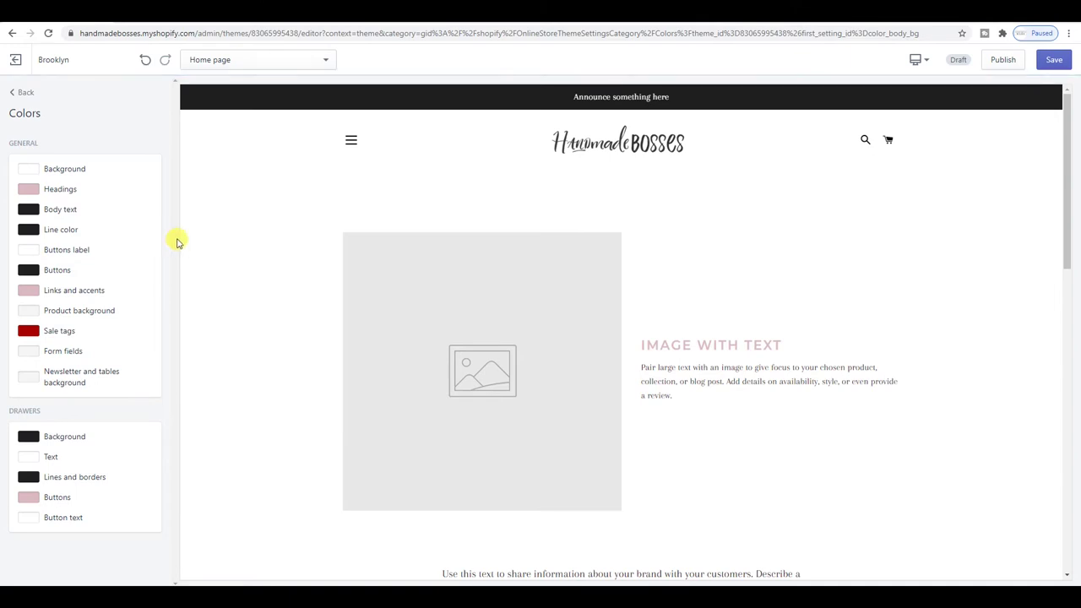
left_click(48, 187)
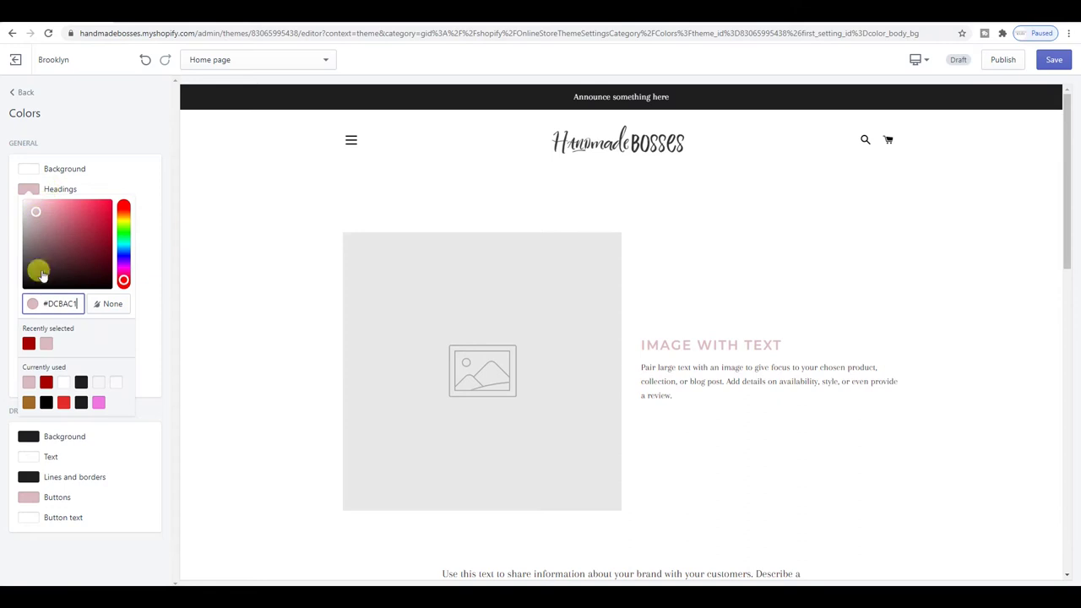
left_click(29, 275)
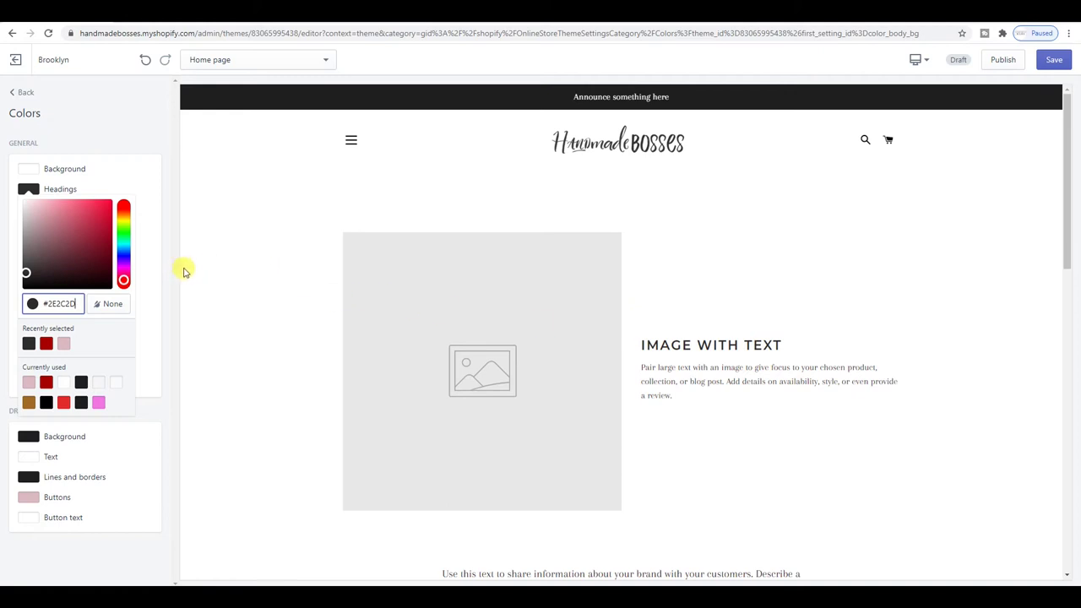
left_click(92, 140)
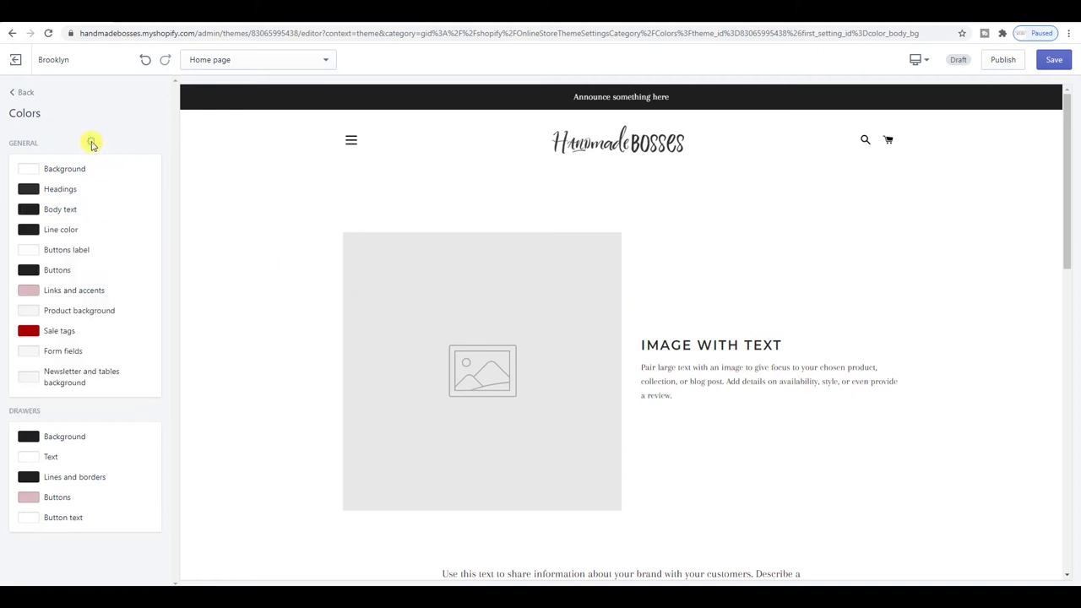
Step: Set the announcement bar's background color to #DCBAC1 in the Header section, save the theme and close the storefront menu
left_click(22, 93)
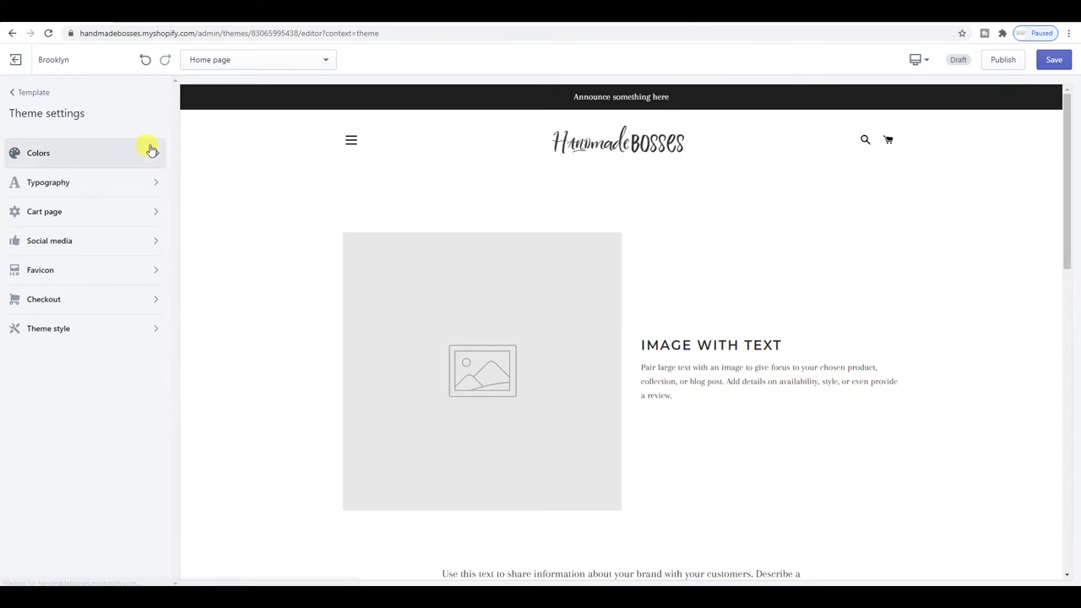
left_click(25, 92)
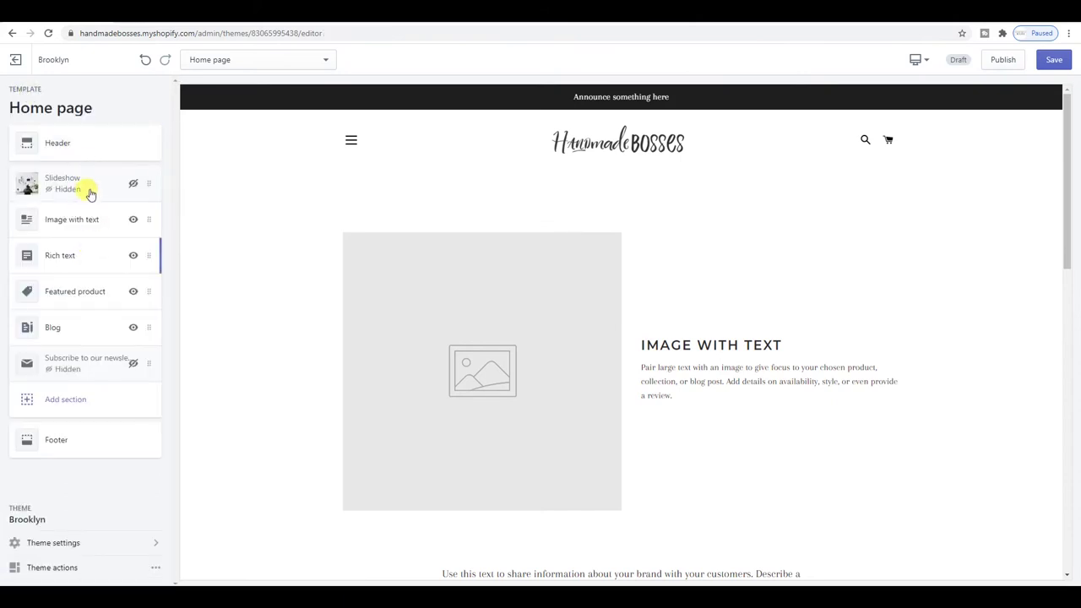
left_click(84, 142)
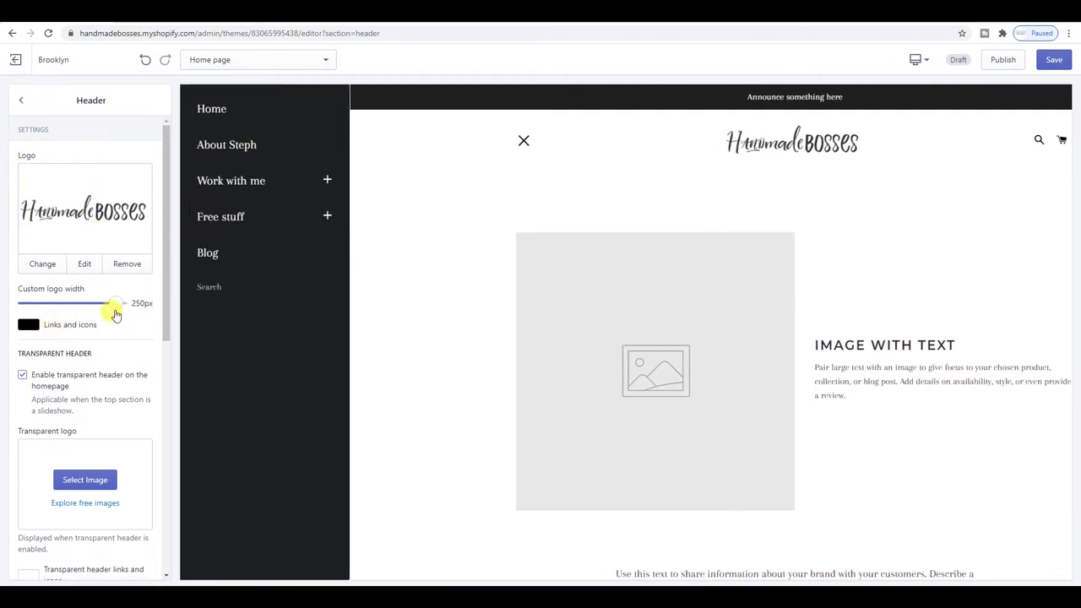
scroll(116, 314, "down", 1)
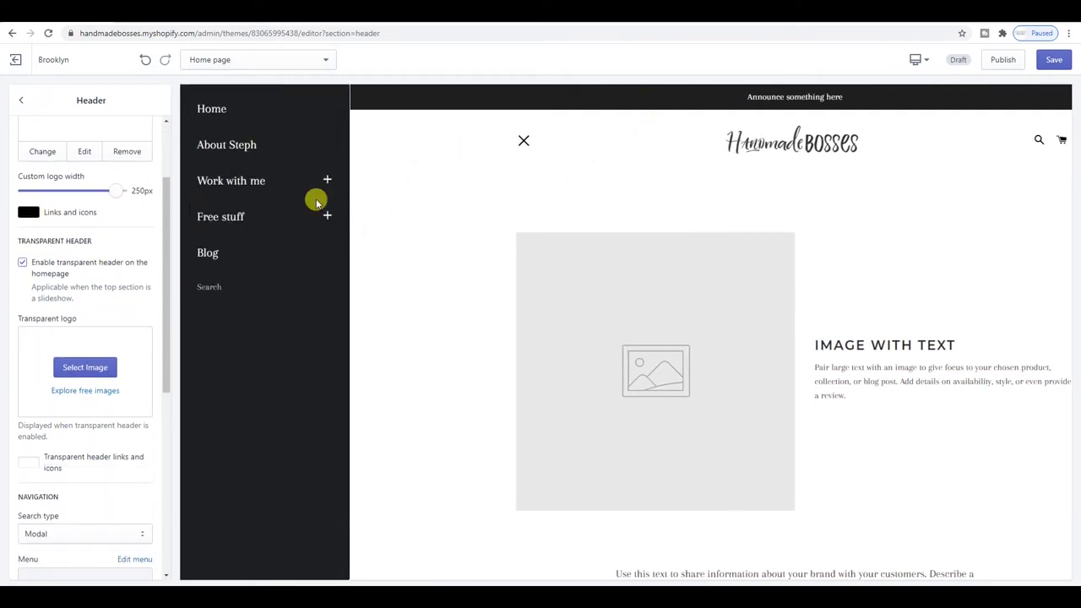
scroll(135, 287, "down", 3)
scroll(87, 297, "down", 1)
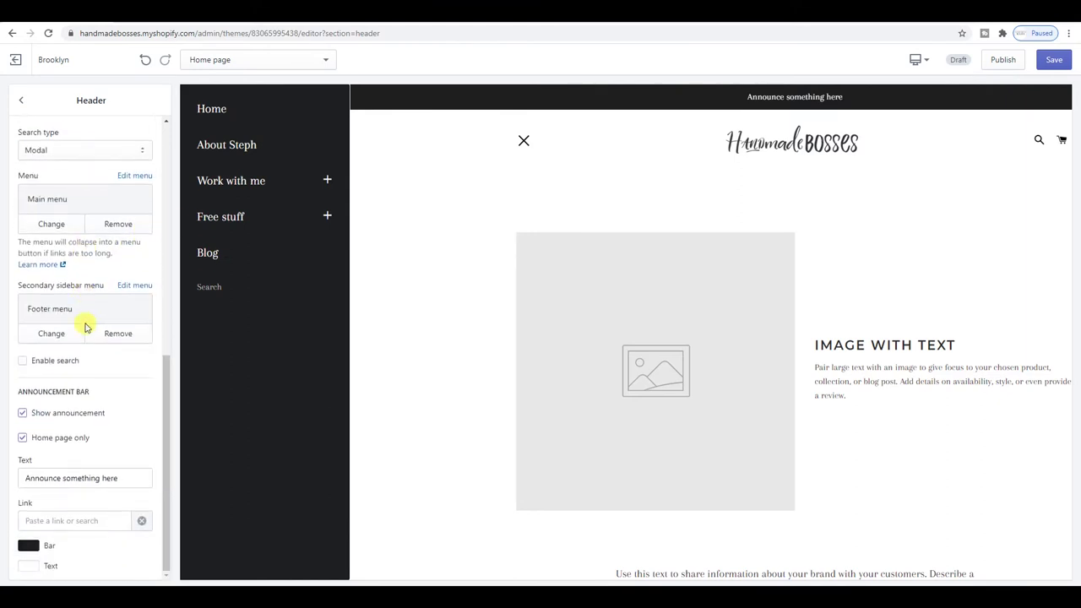
left_click(28, 544)
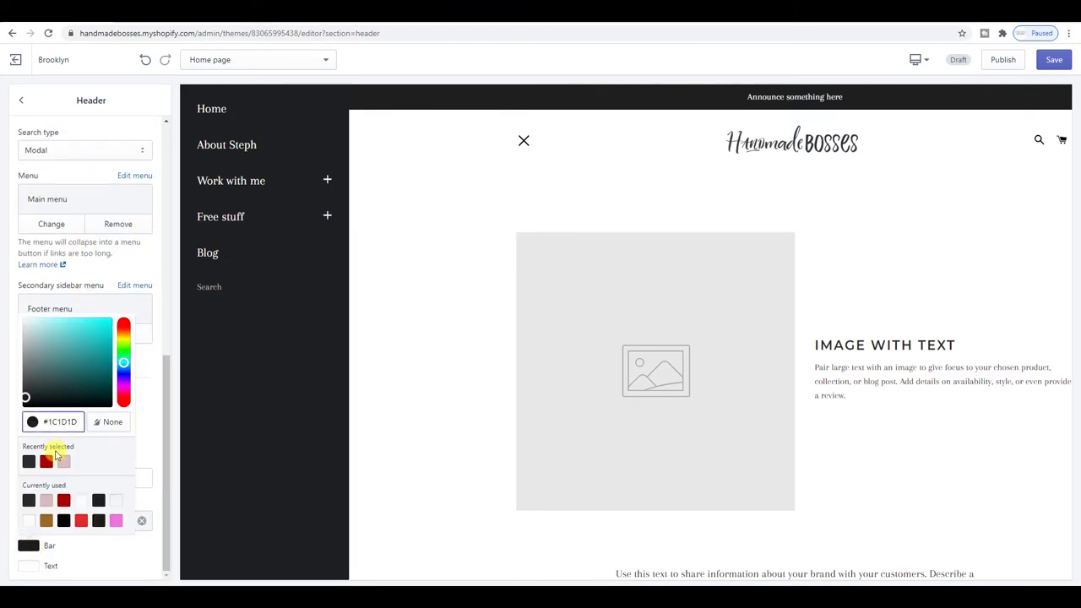
left_click(62, 460)
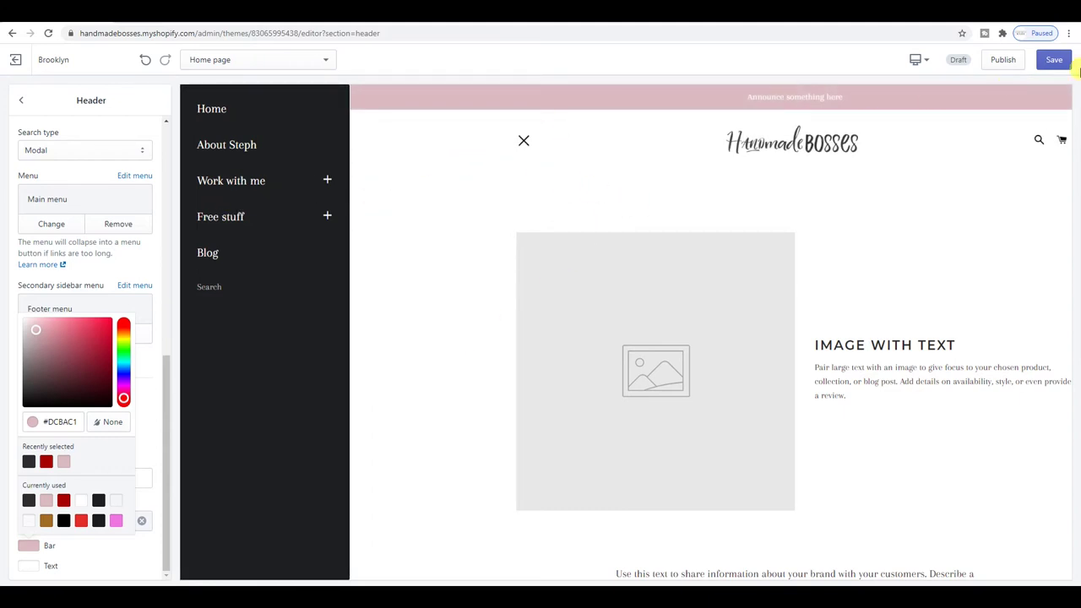
left_click(1055, 59)
left_click(525, 140)
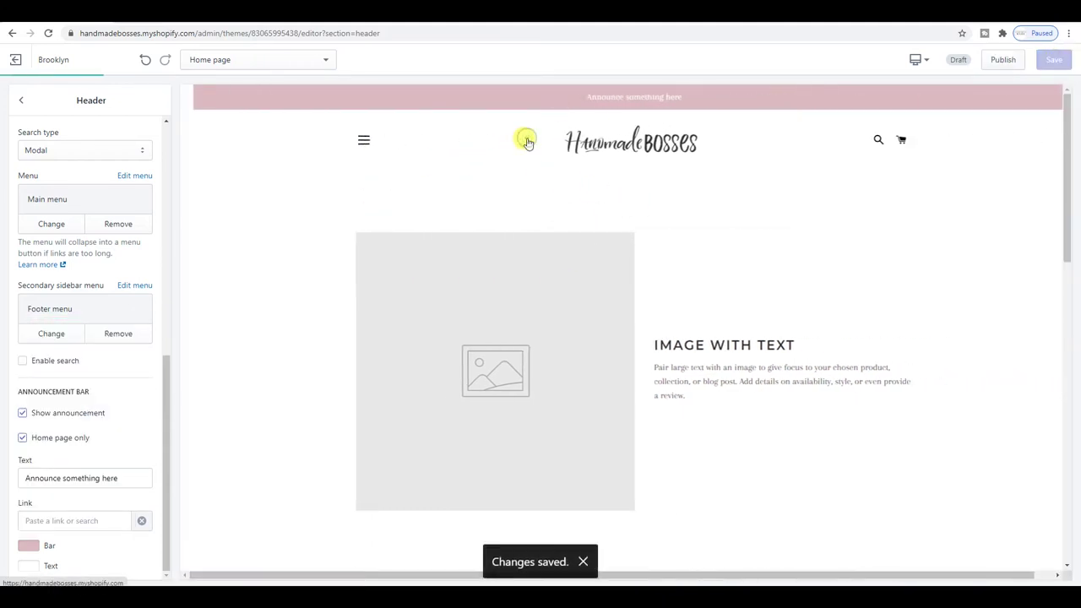
Step: Switch the preview to Mobile, check the storefront menu and header there, and return to the home page sections
left_click(918, 59)
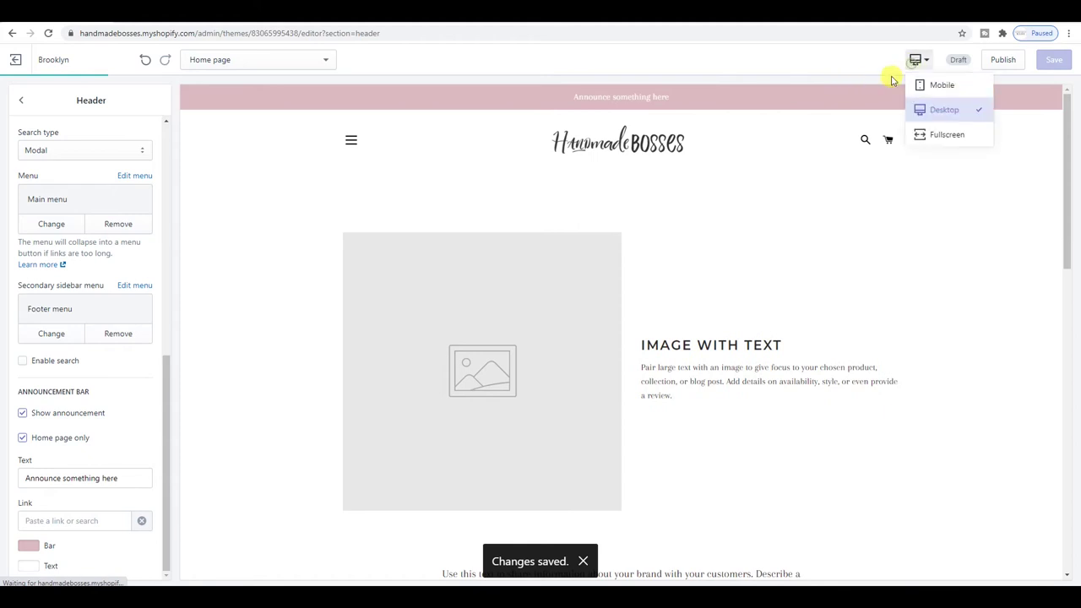
left_click(937, 85)
scroll(663, 228, "down", 3)
scroll(663, 237, "up", 2)
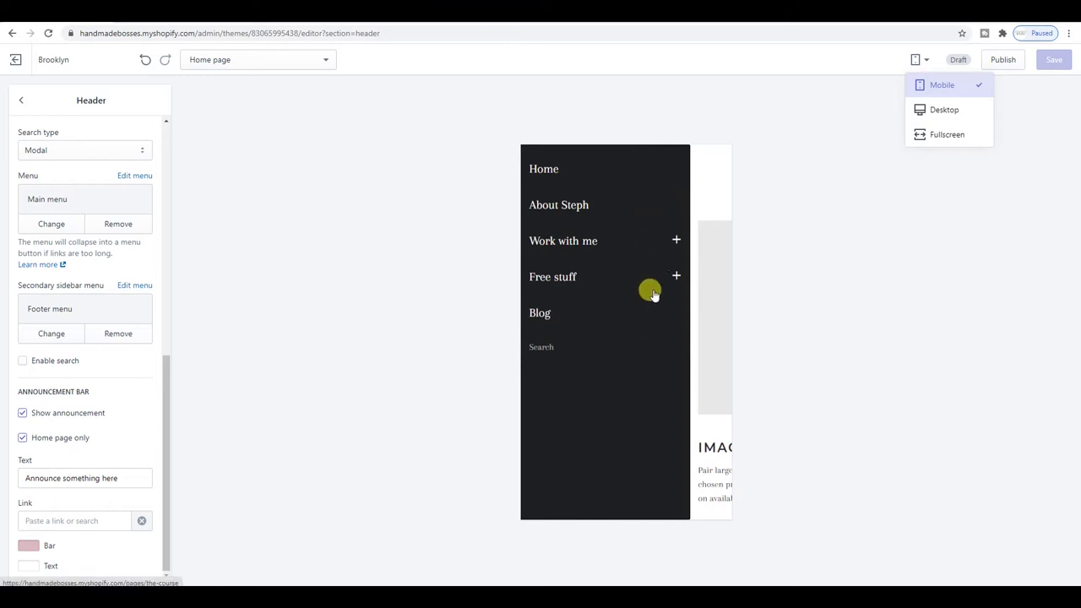
left_click(698, 181)
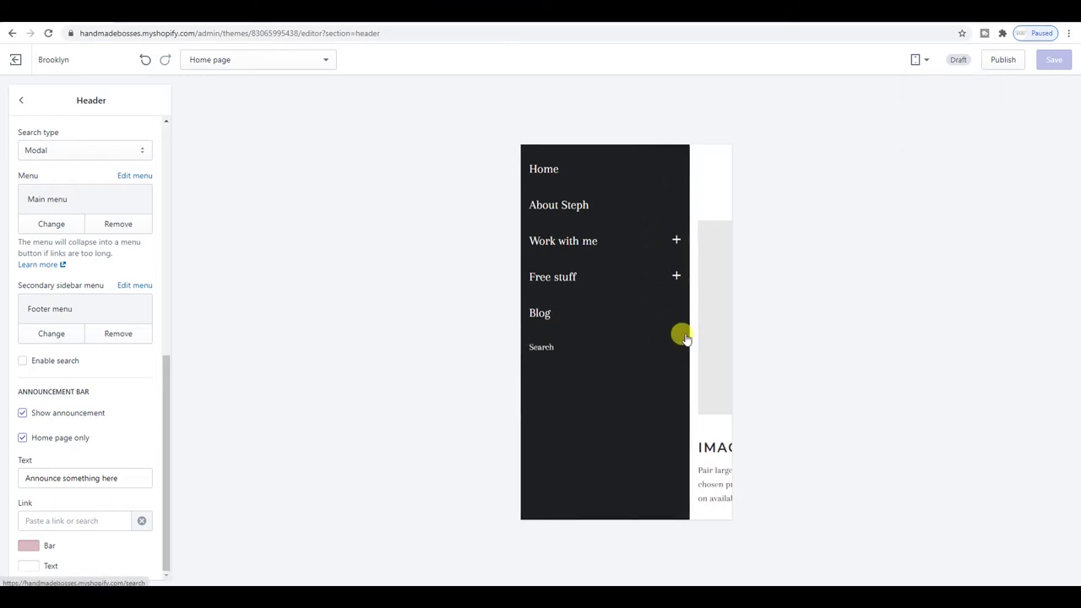
left_click(676, 169)
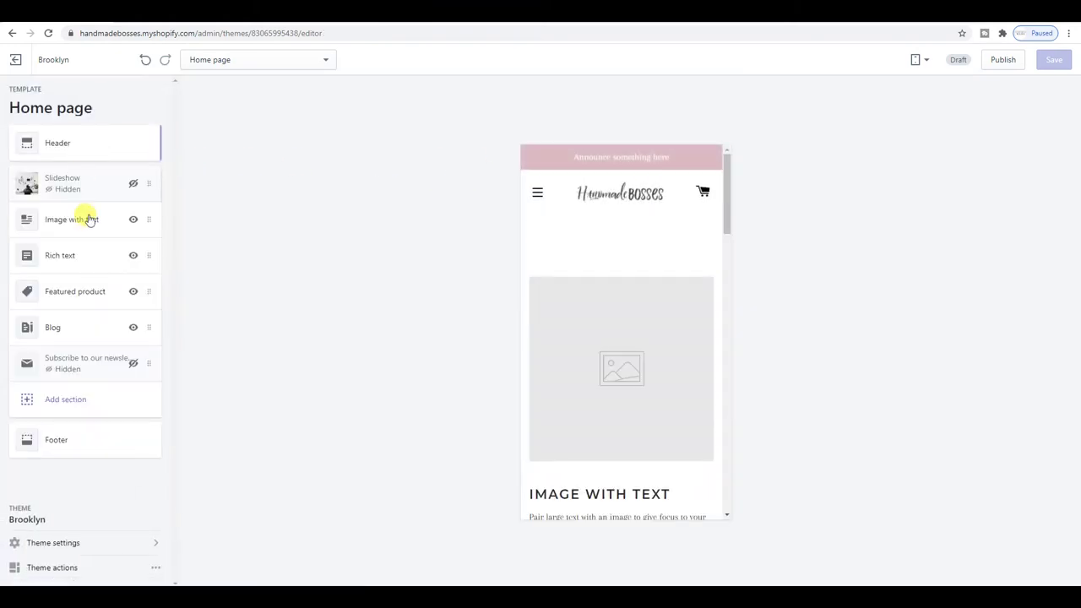
Step: Open the theme's color settings and check the storefront menu in the mobile preview
left_click(74, 545)
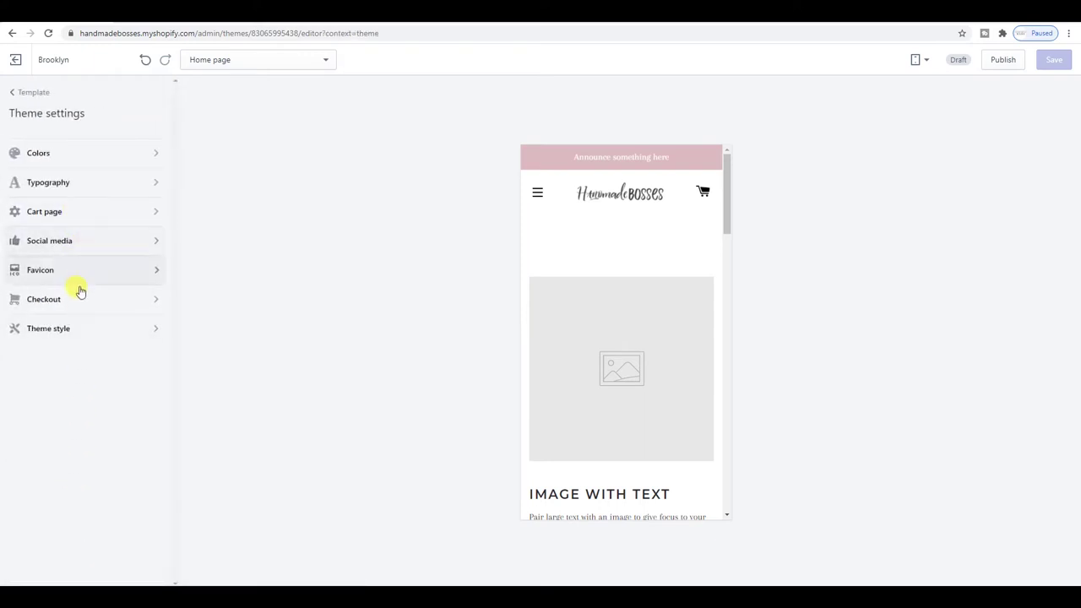
left_click(70, 156)
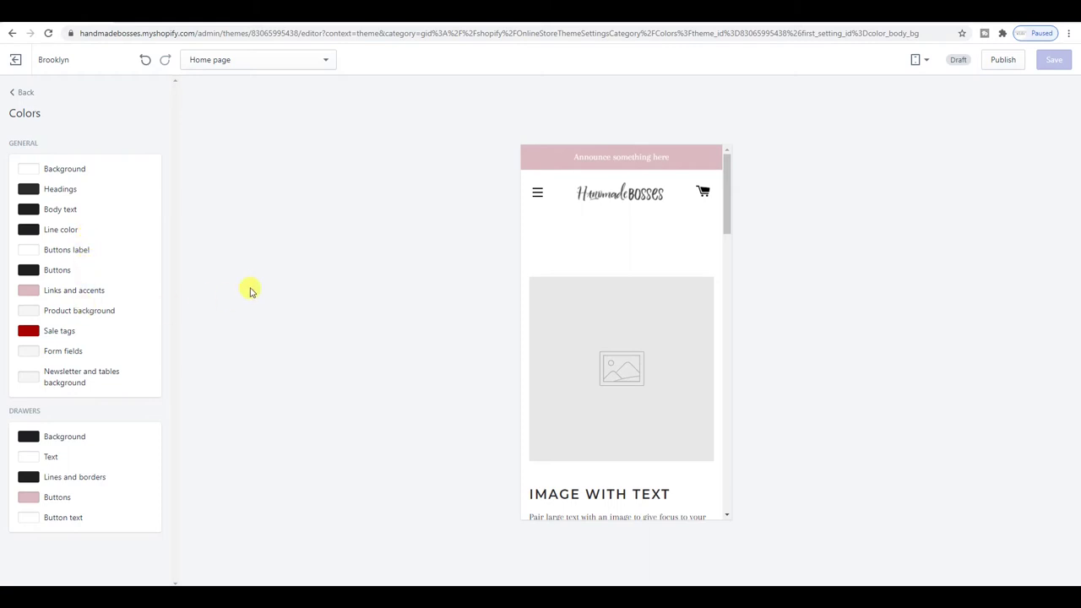
left_click(541, 196)
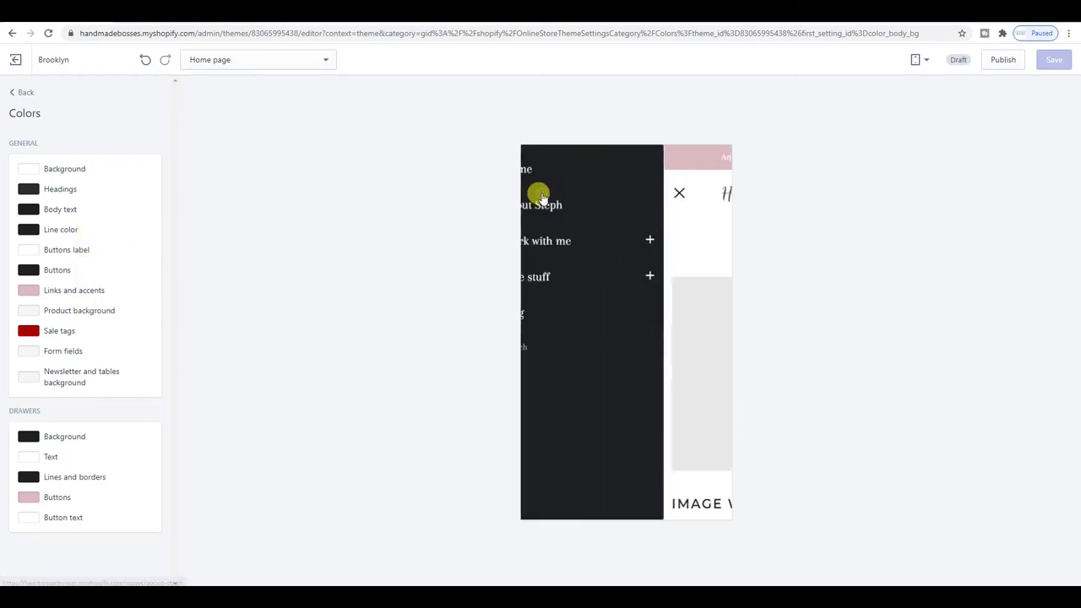
left_click(705, 193)
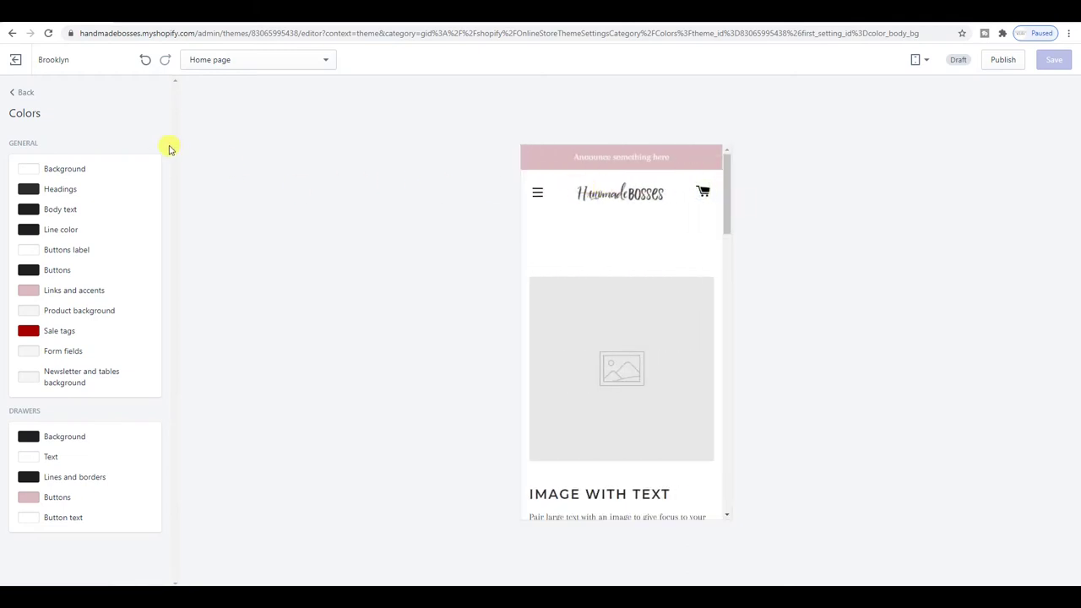
Step: Return to the theme settings, recheck the storefront menu in the preview and look at the available theme styles
left_click(21, 95)
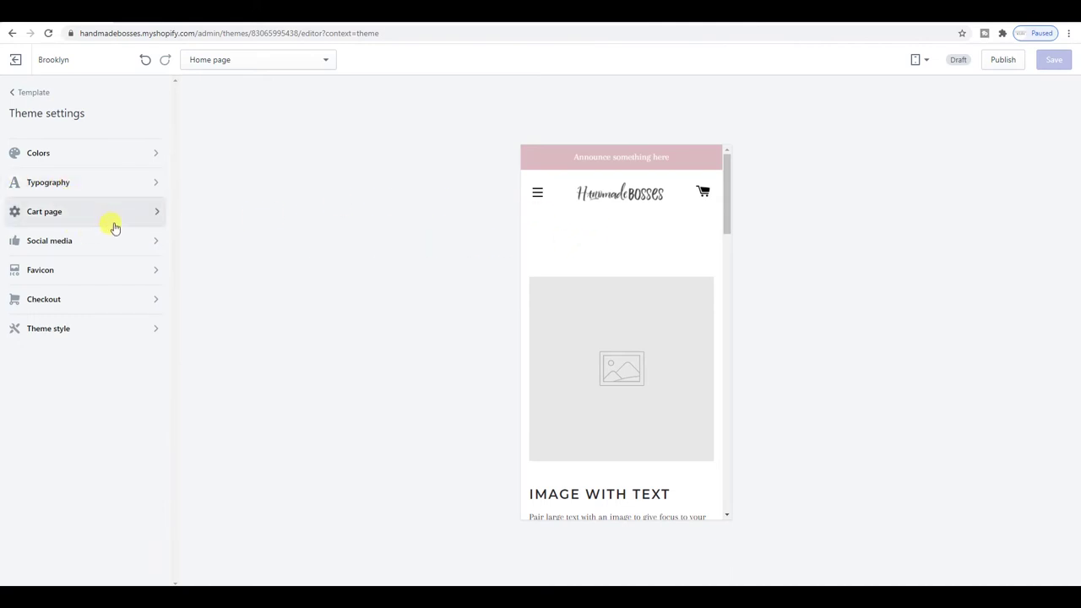
left_click(530, 194)
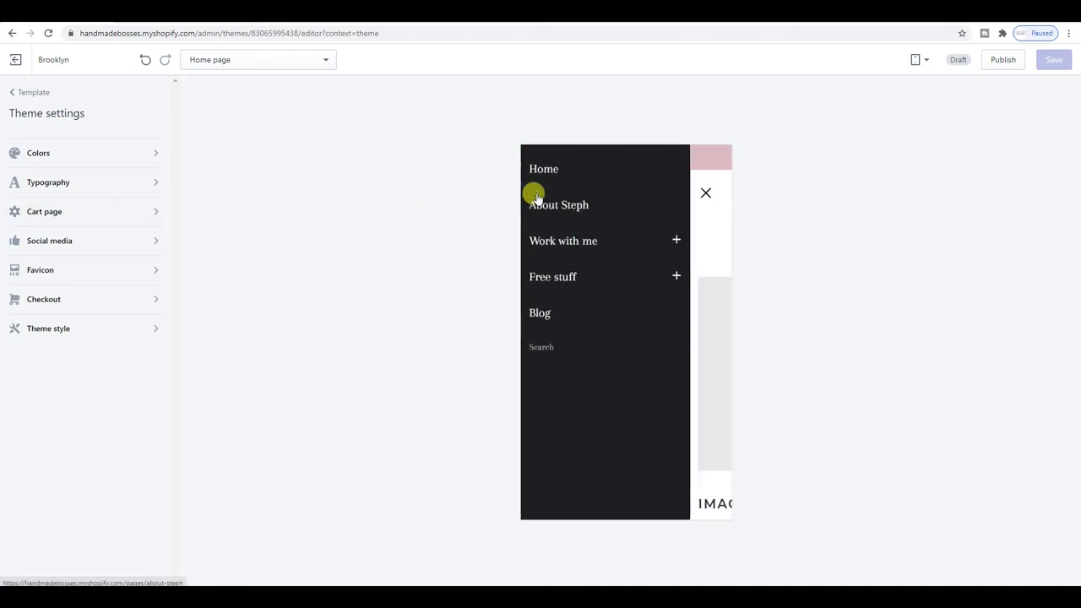
left_click(703, 194)
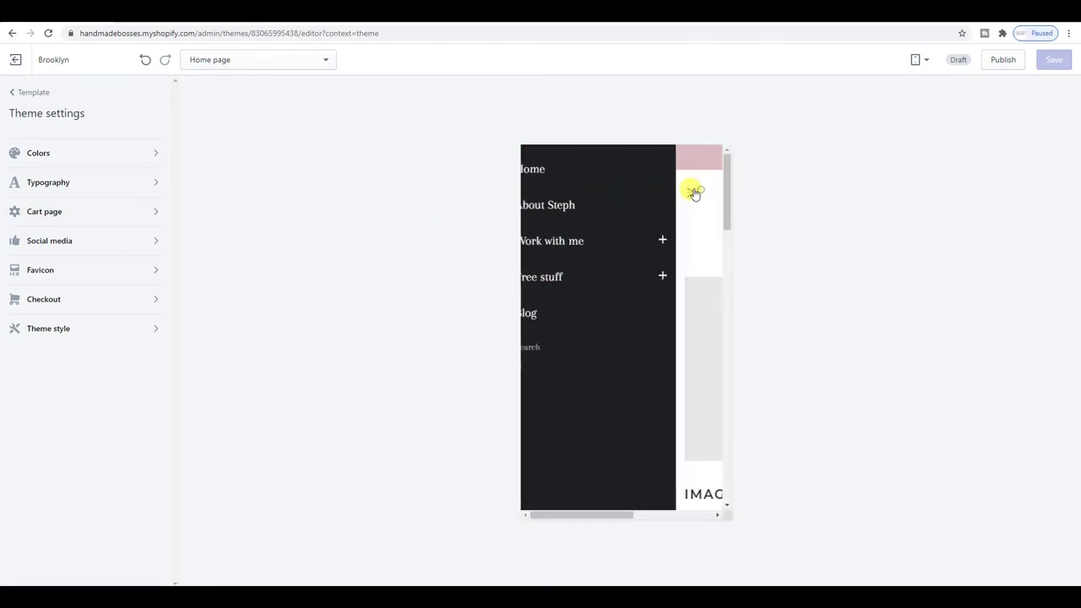
left_click(120, 329)
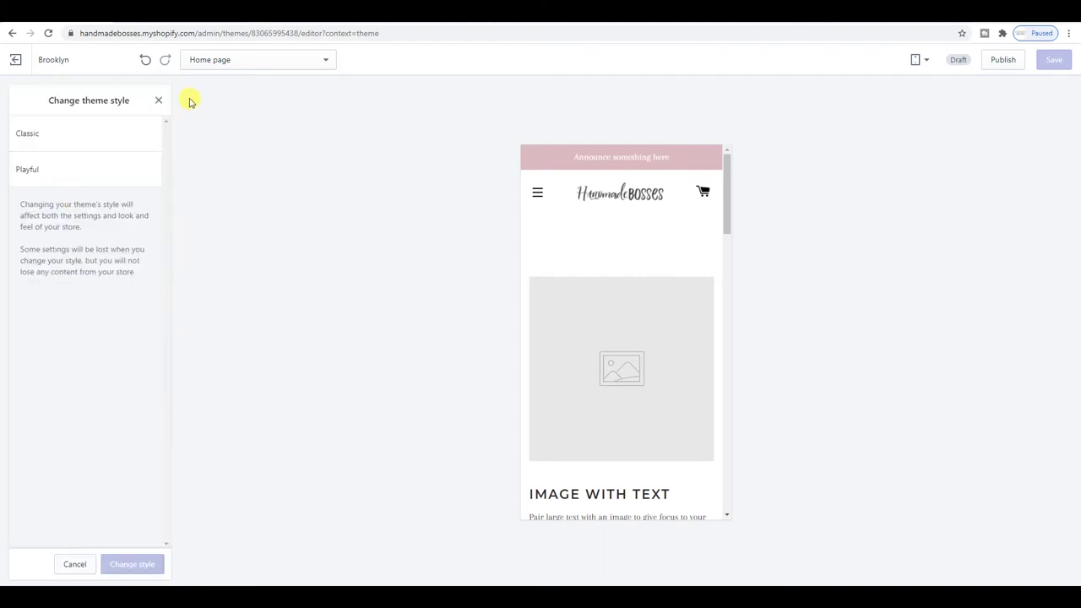
left_click(159, 101)
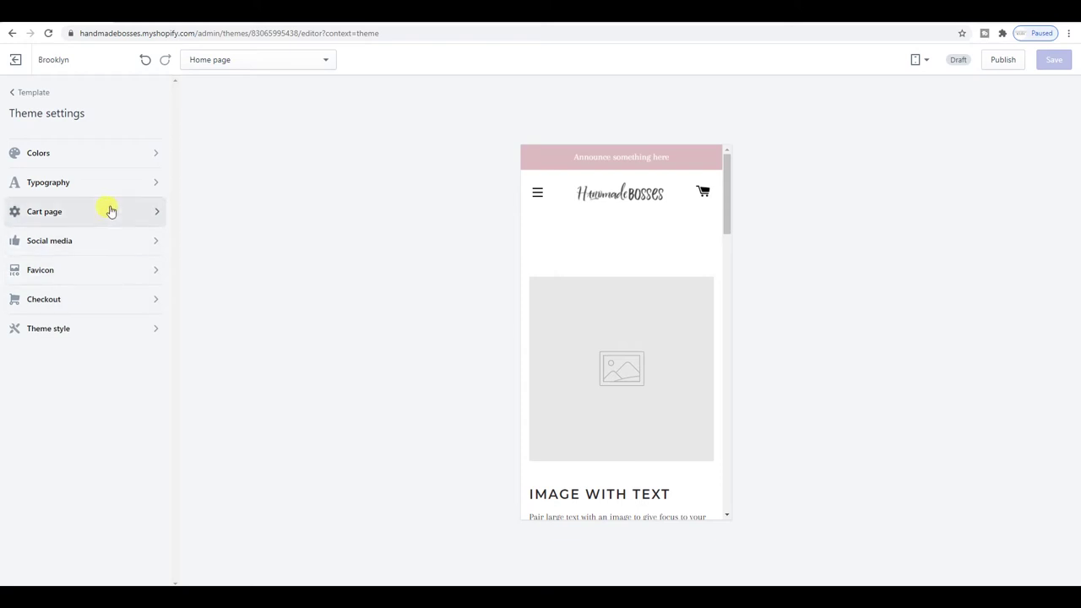
Step: Reopen the color settings, look at the drawers' Background color and compare it with the storefront menu
left_click(111, 153)
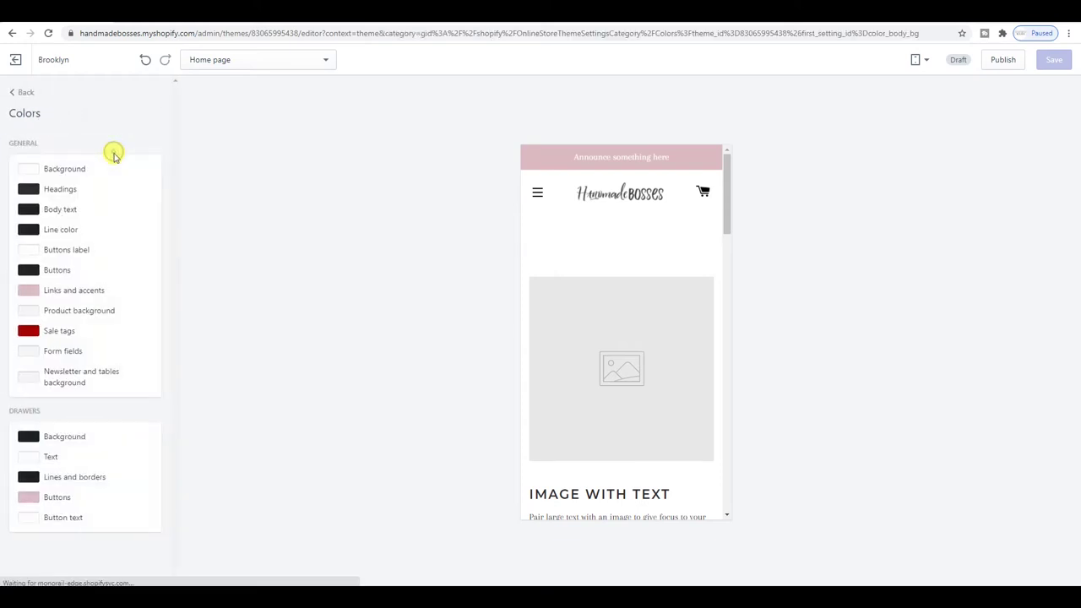
left_click(28, 435)
left_click(149, 413)
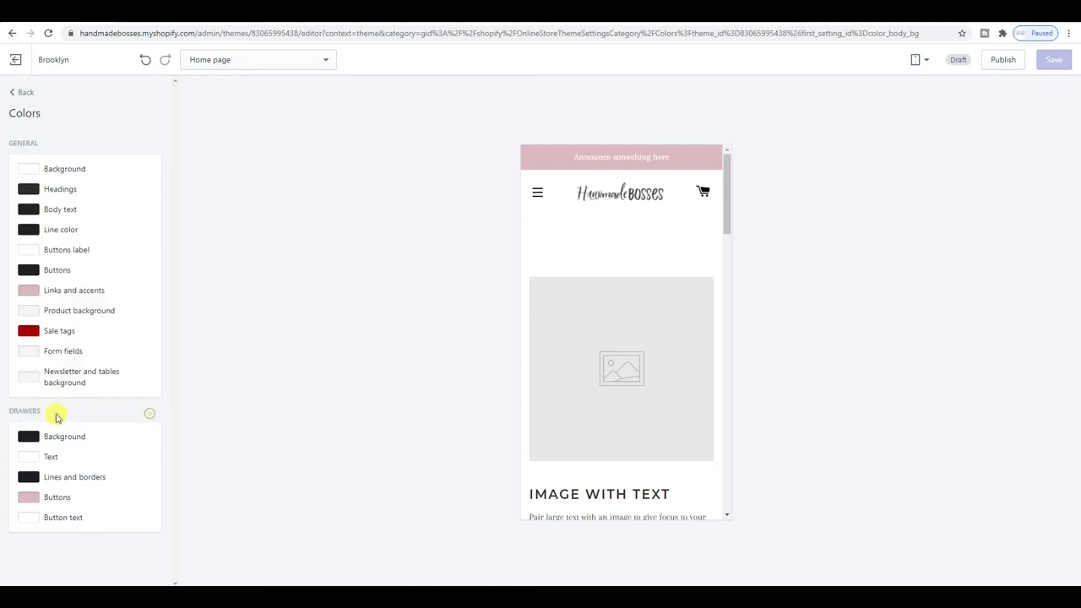
left_click(537, 193)
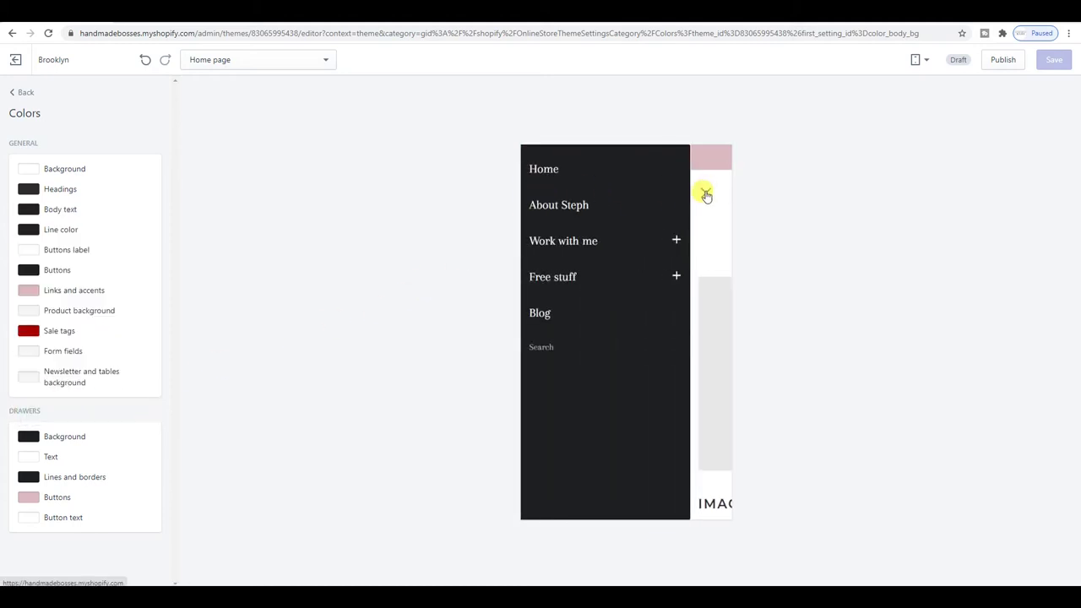
left_click(700, 194)
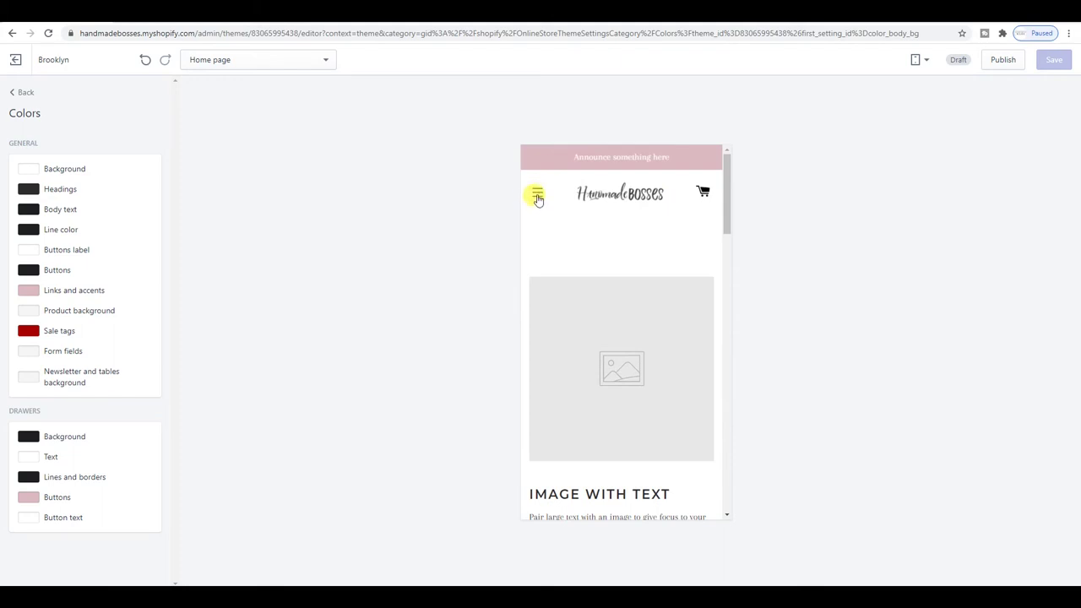
Step: With the storefront menu open, set the drawers' Background color to white and Text to #2E2C2D, save the theme and close the menu
left_click(534, 195)
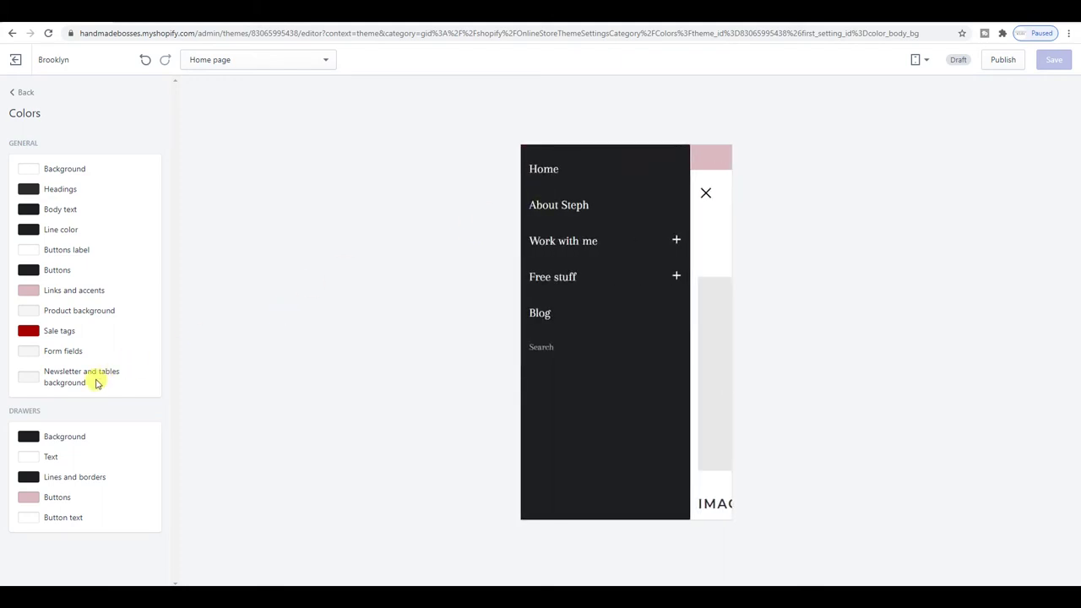
left_click(30, 438)
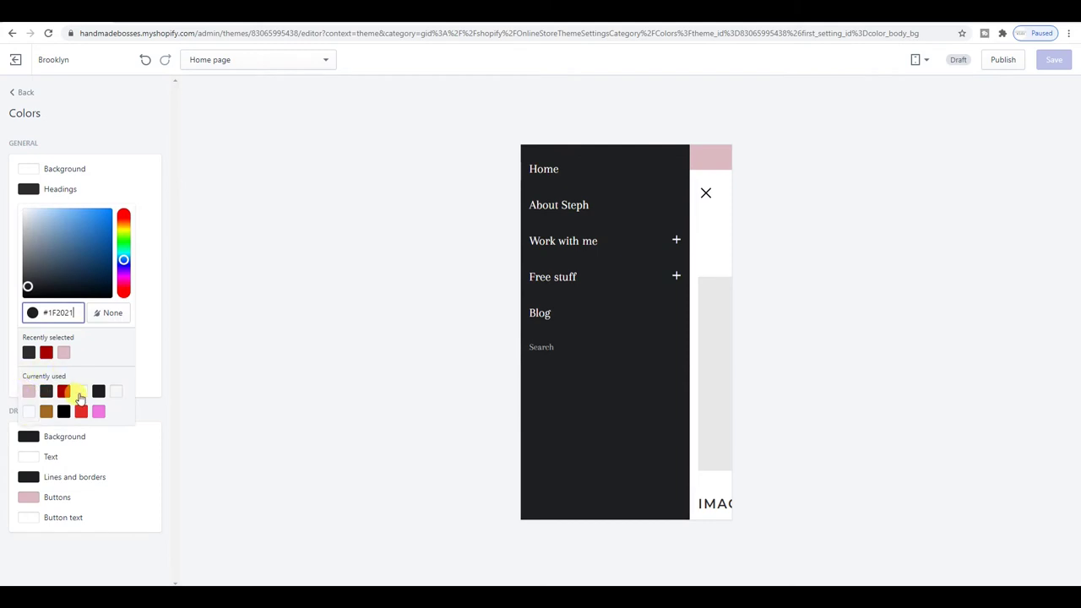
left_click(80, 393)
left_click(47, 374)
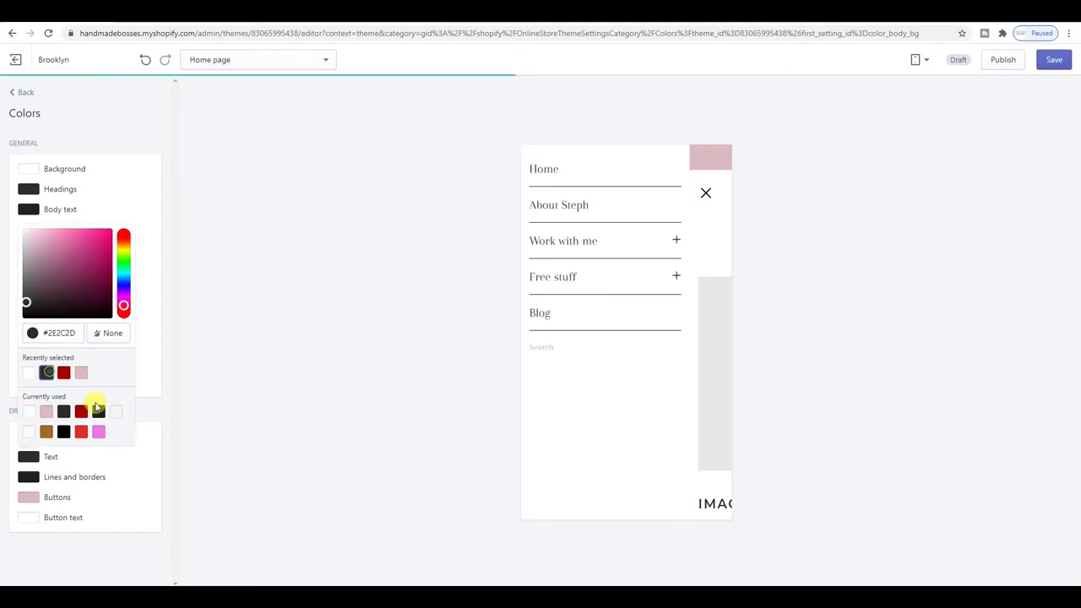
left_click(329, 245)
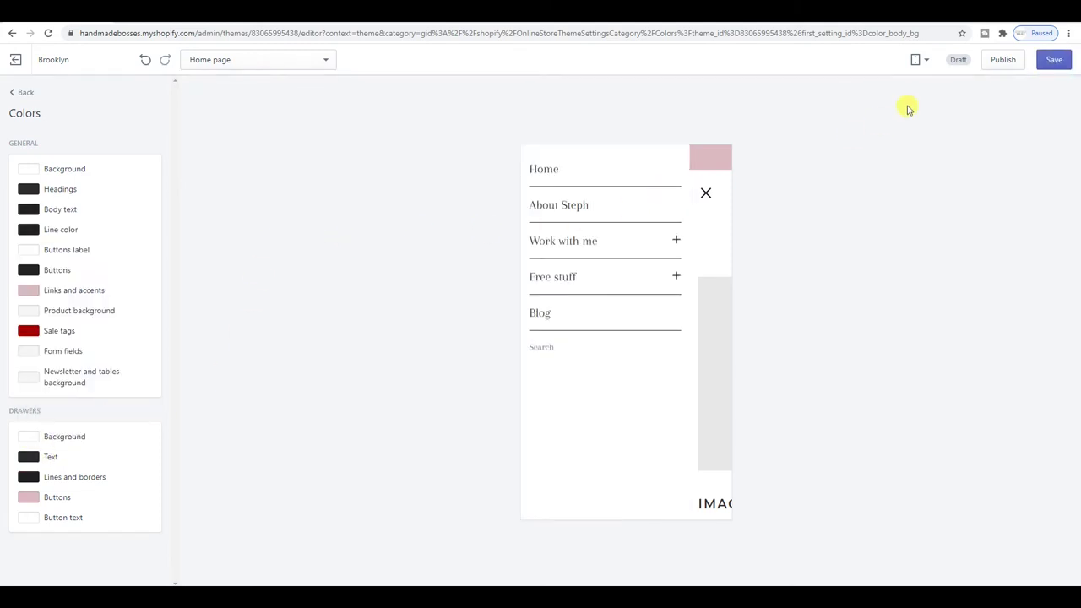
left_click(1051, 59)
left_click(705, 192)
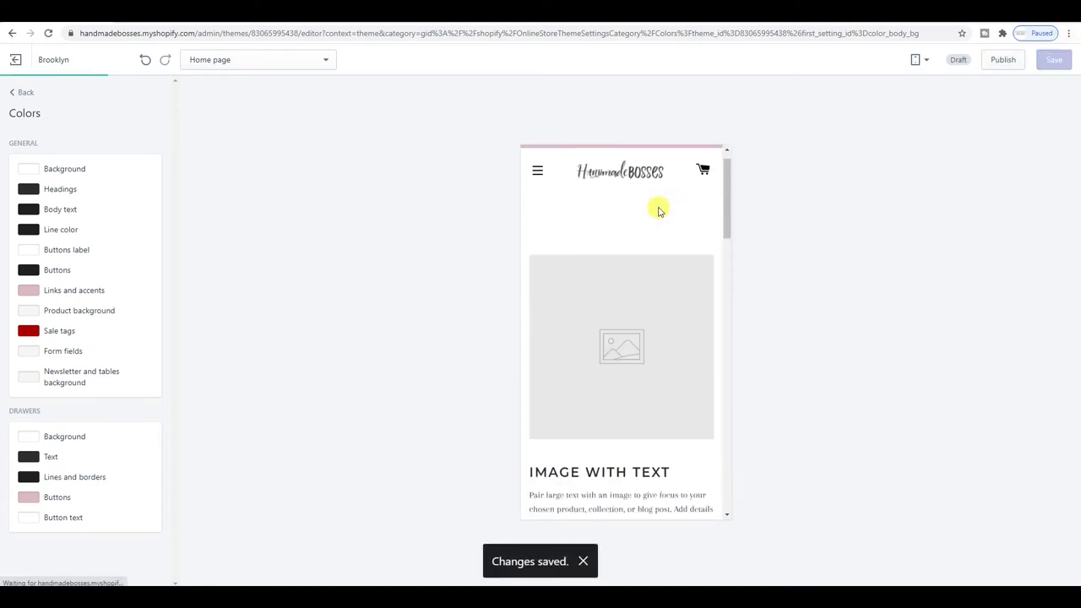
Step: Check the recolored storefront menu in the mobile preview and close it again
left_click(537, 193)
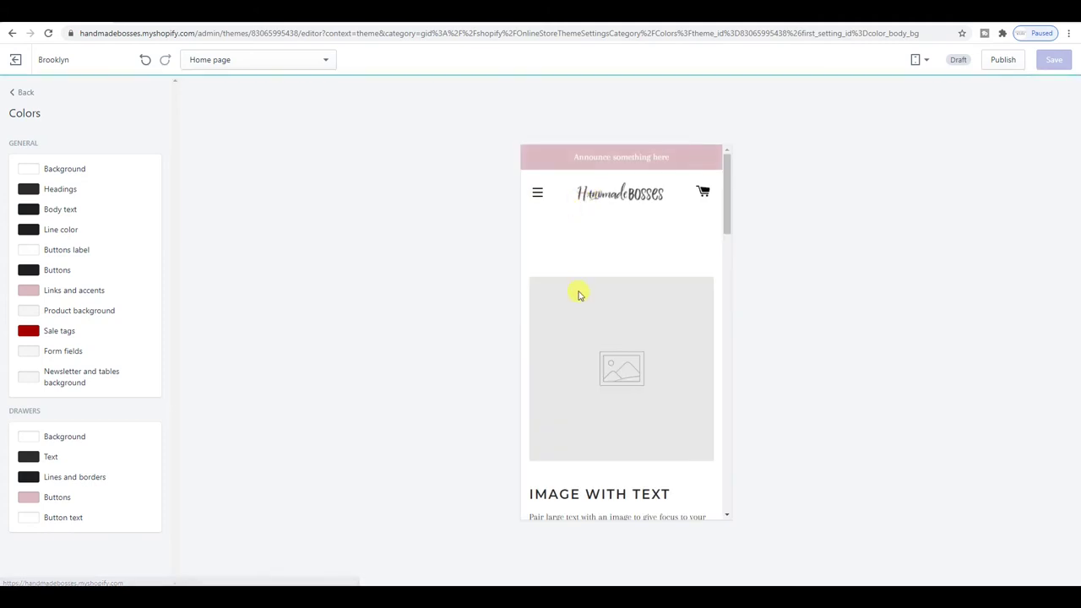
left_click(535, 192)
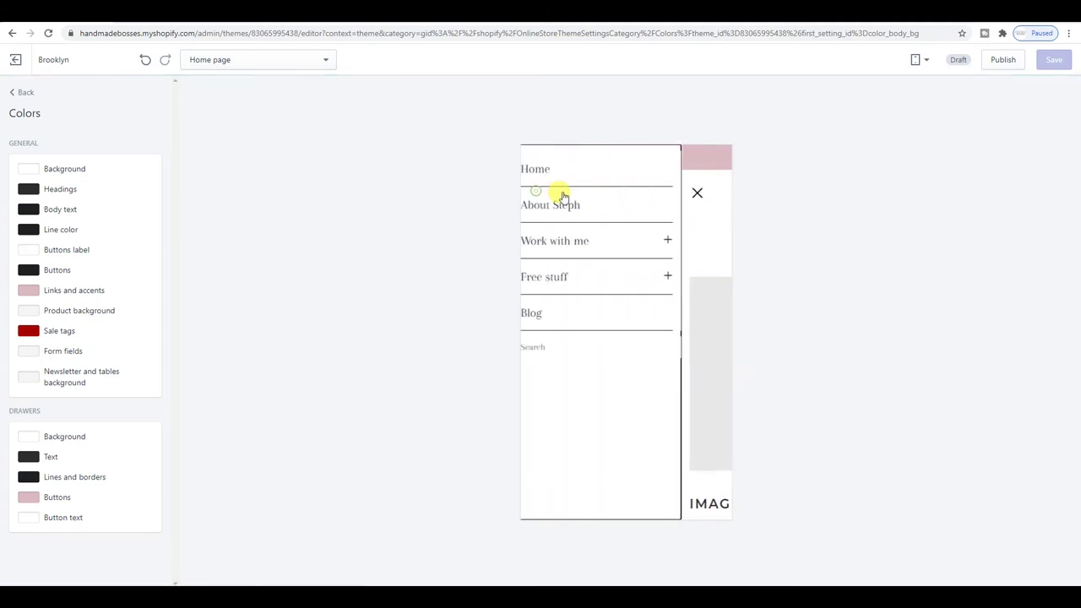
left_click(699, 193)
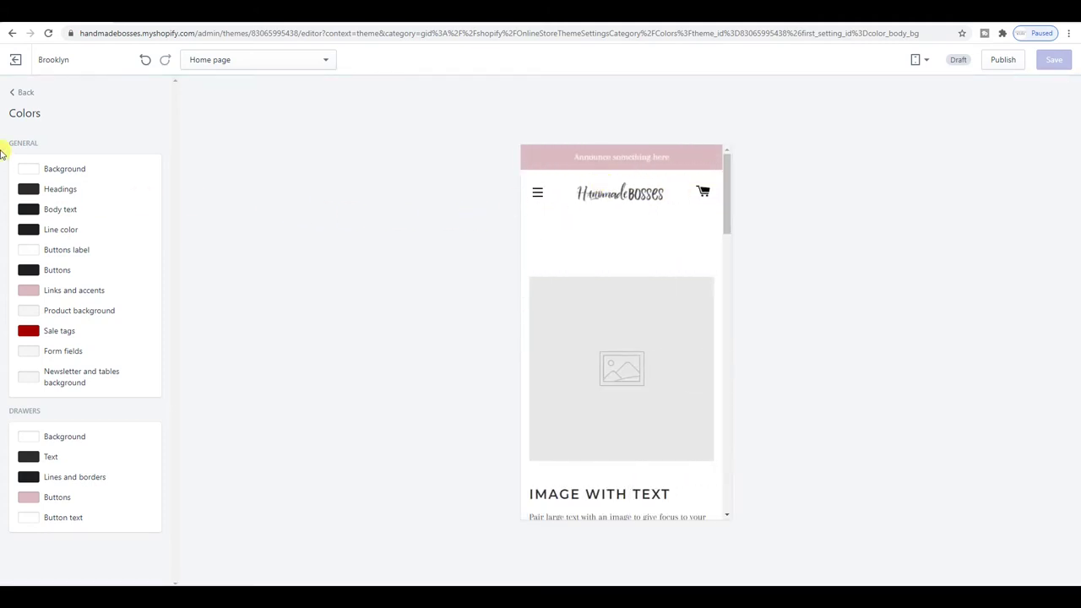
Step: Change the Headings font to Montserrat Regular in the typography settings, checking it in the home page preview before applying it
left_click(16, 93)
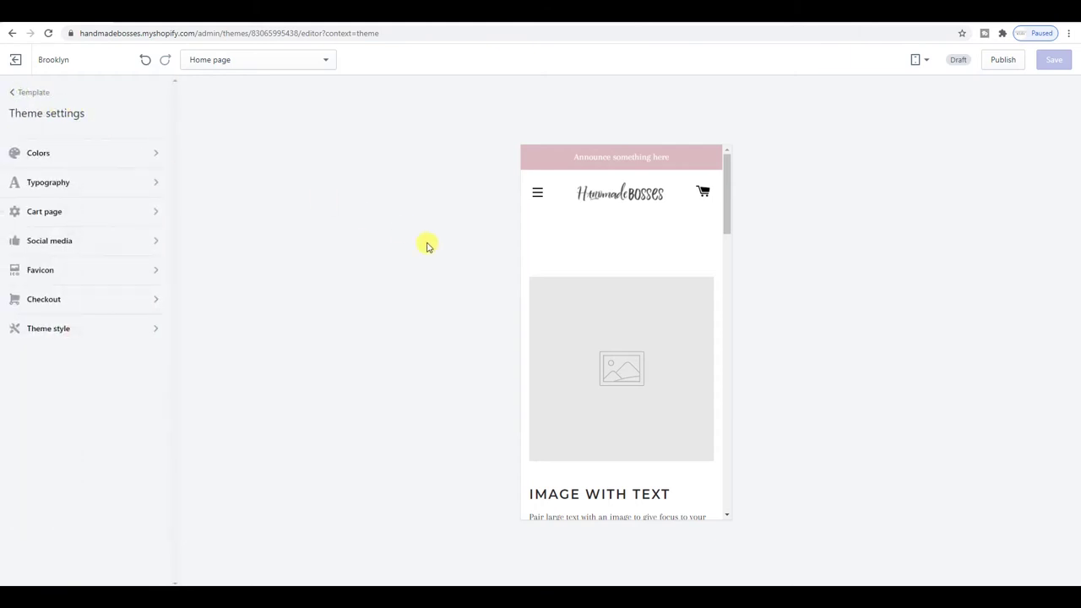
left_click(66, 181)
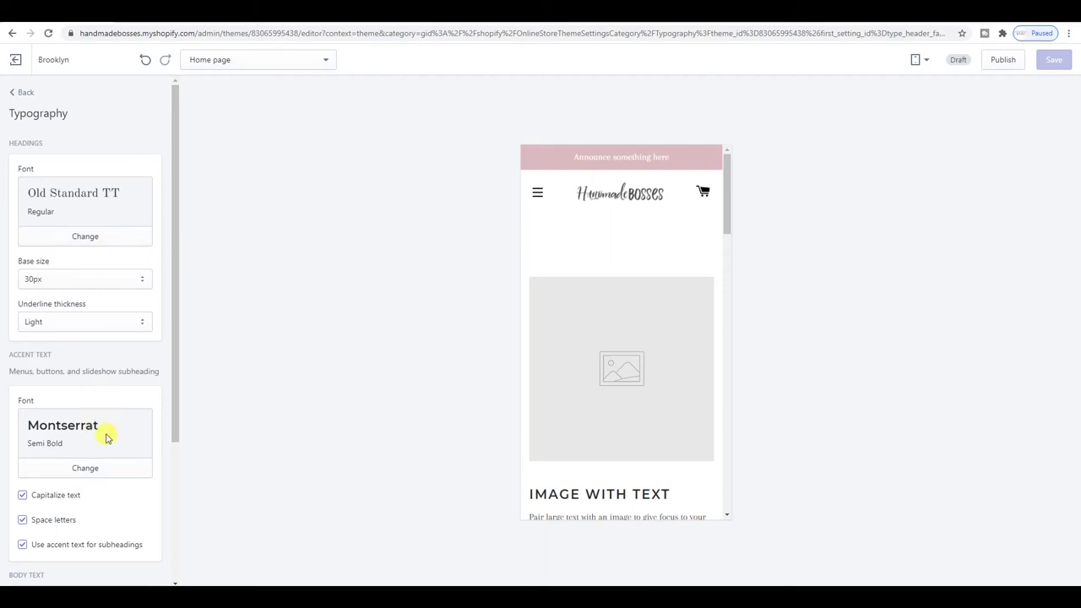
scroll(591, 285, "down", 2)
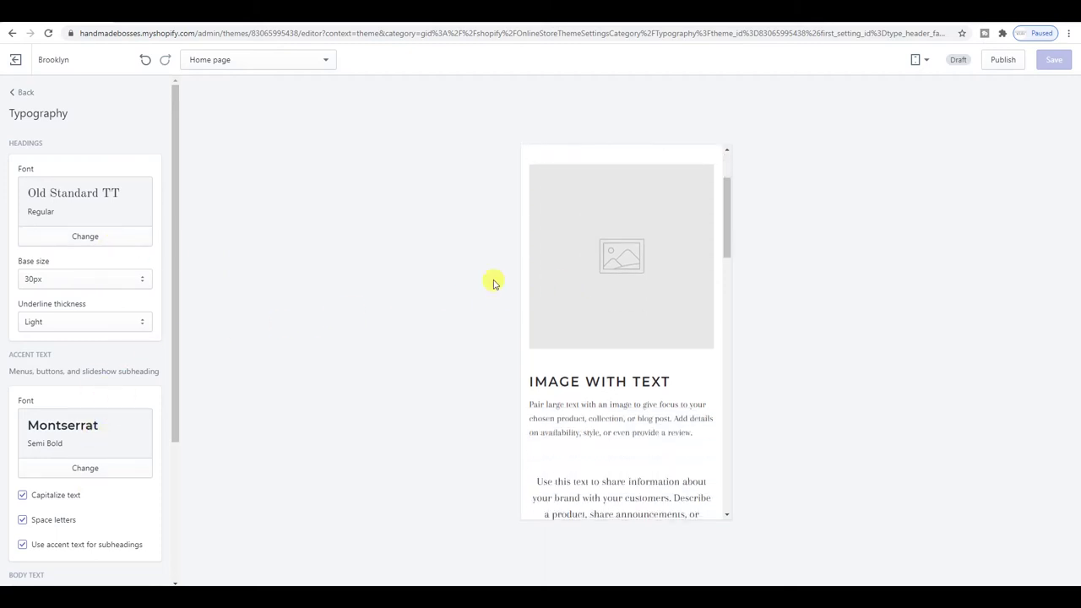
scroll(574, 273, "up", 2)
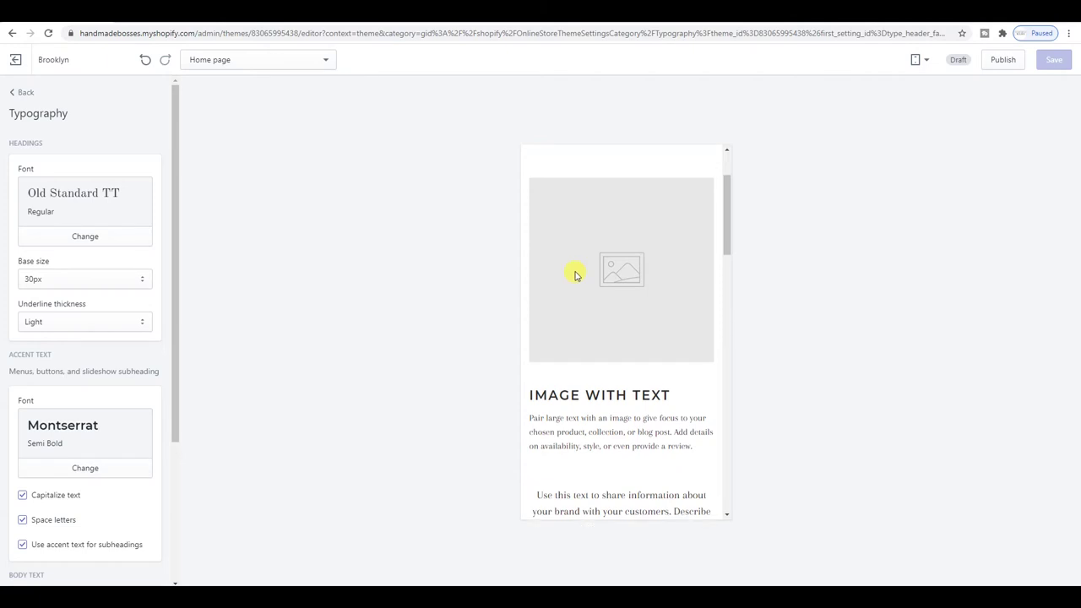
left_click(85, 233)
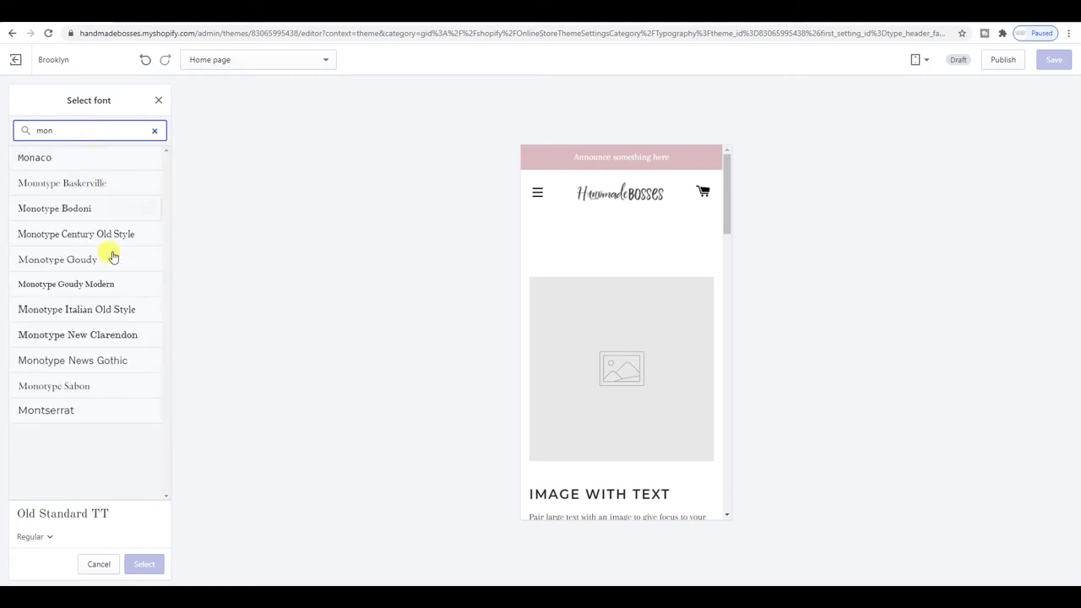
left_click(118, 412)
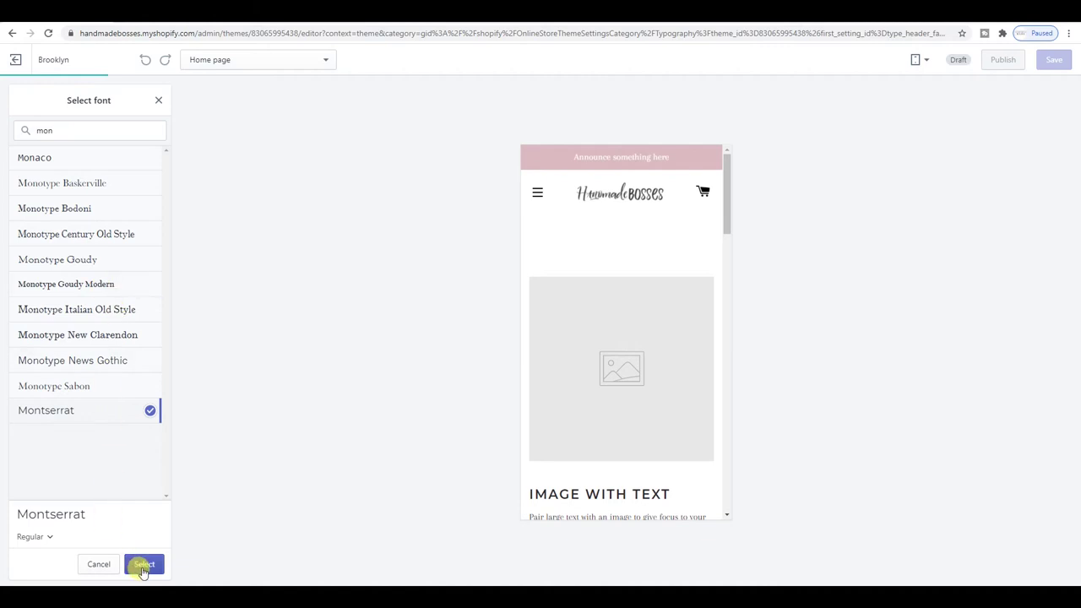
scroll(608, 398, "down", 2)
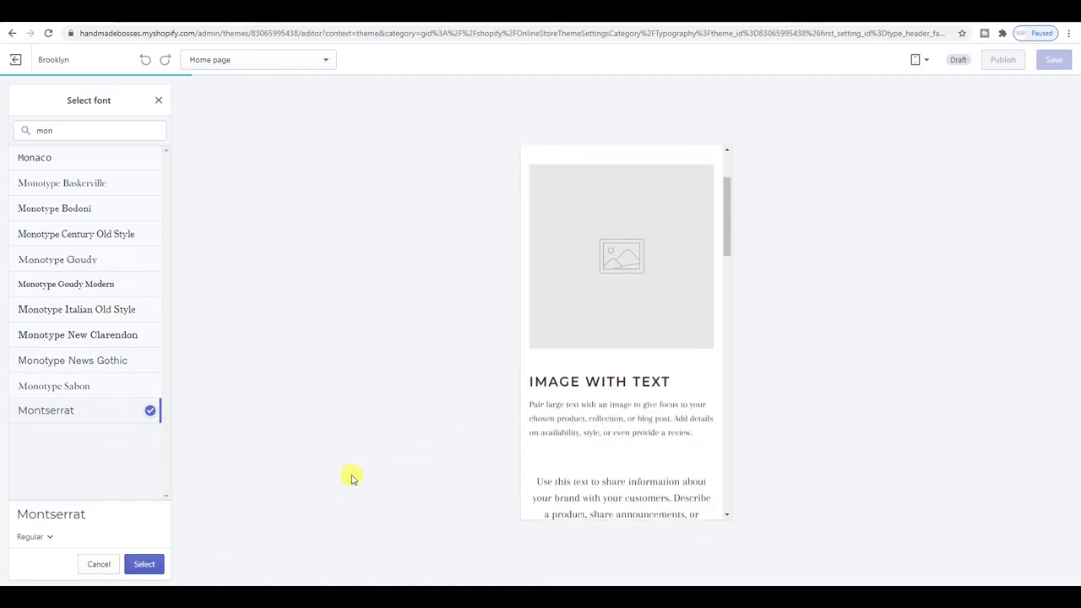
scroll(625, 409, "down", 5)
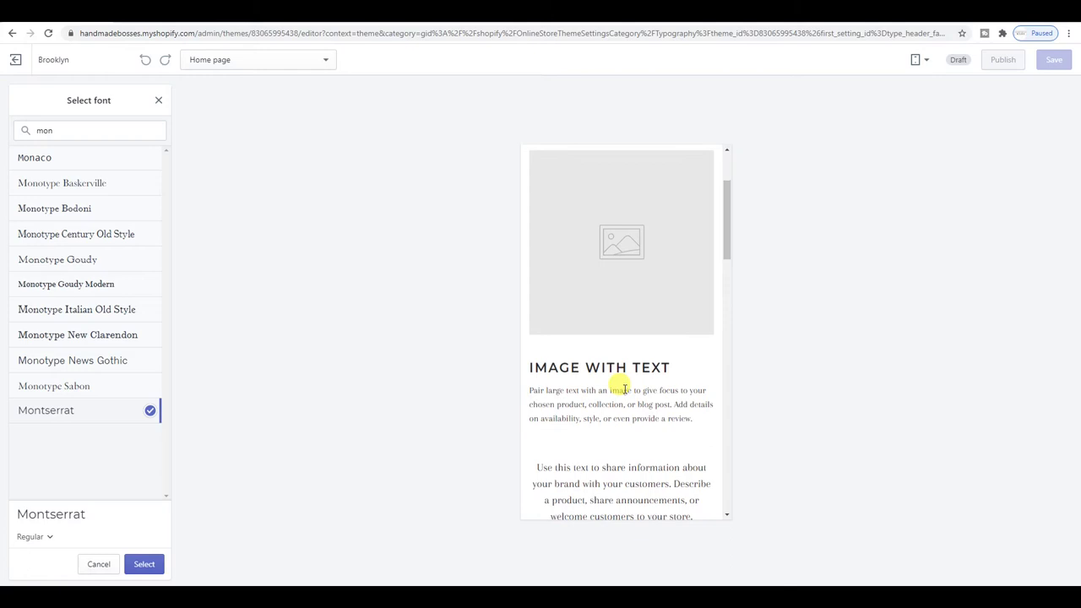
scroll(625, 392, "down", 2)
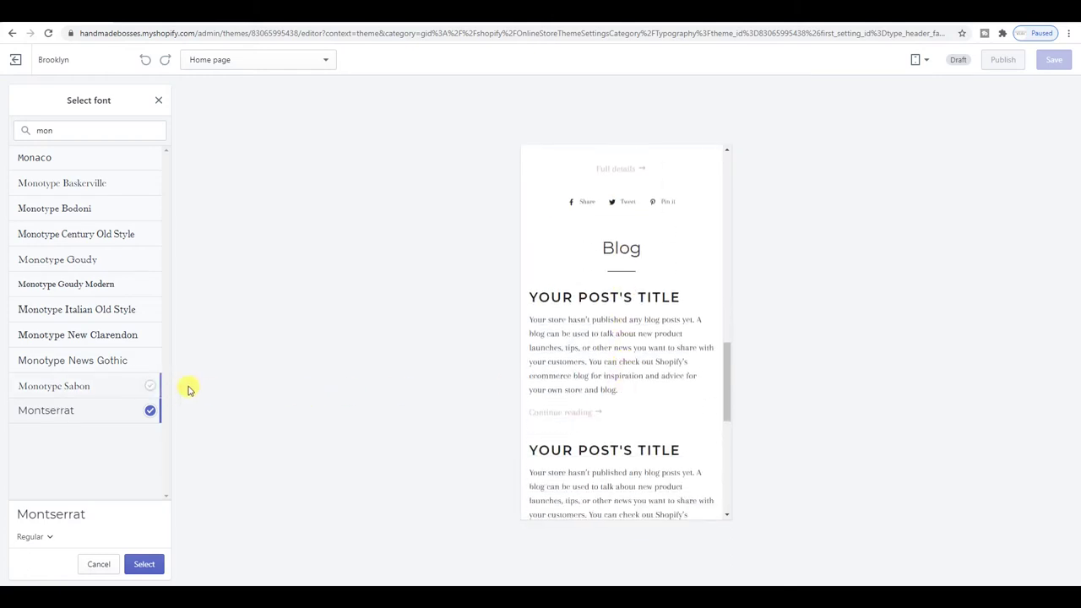
scroll(623, 338, "down", 2)
scroll(688, 333, "up", 3)
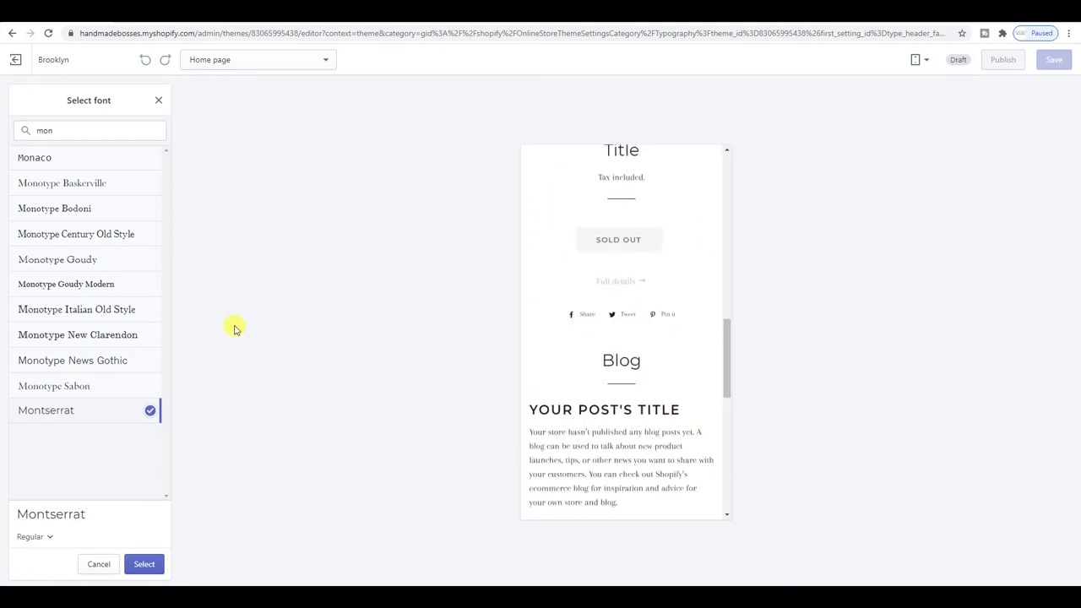
left_click(143, 563)
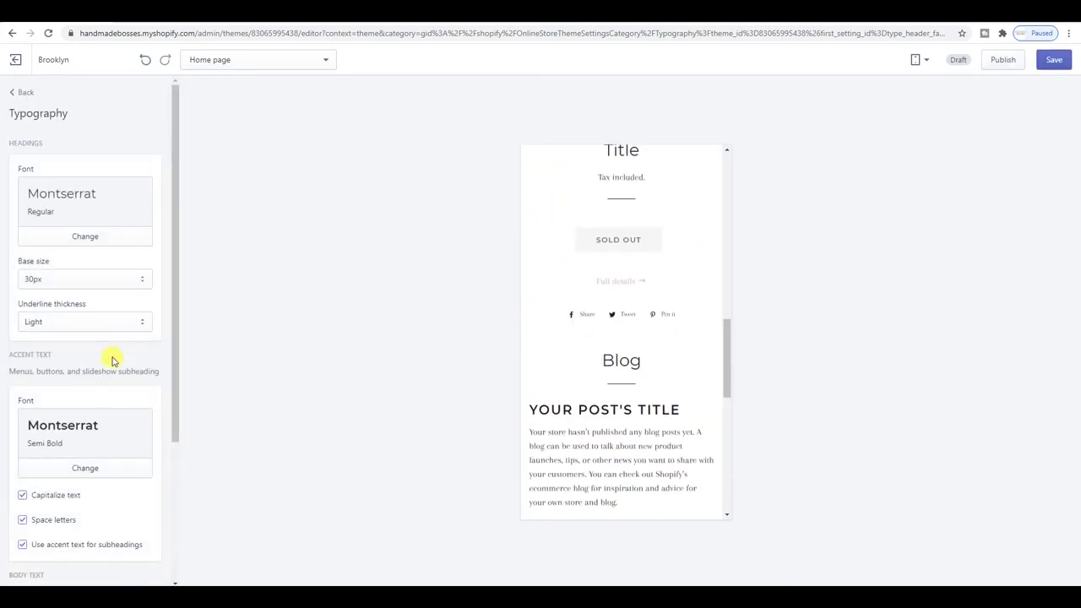
Step: Open the font selection for the Body text and search it for "mon"
scroll(98, 254, "down", 2)
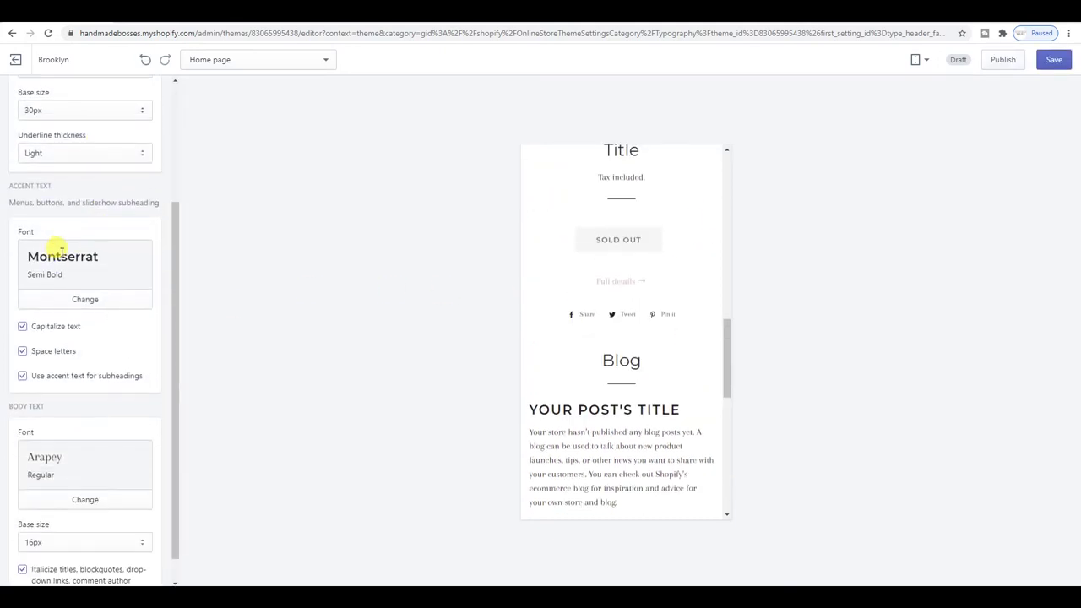
scroll(62, 253, "down", 1)
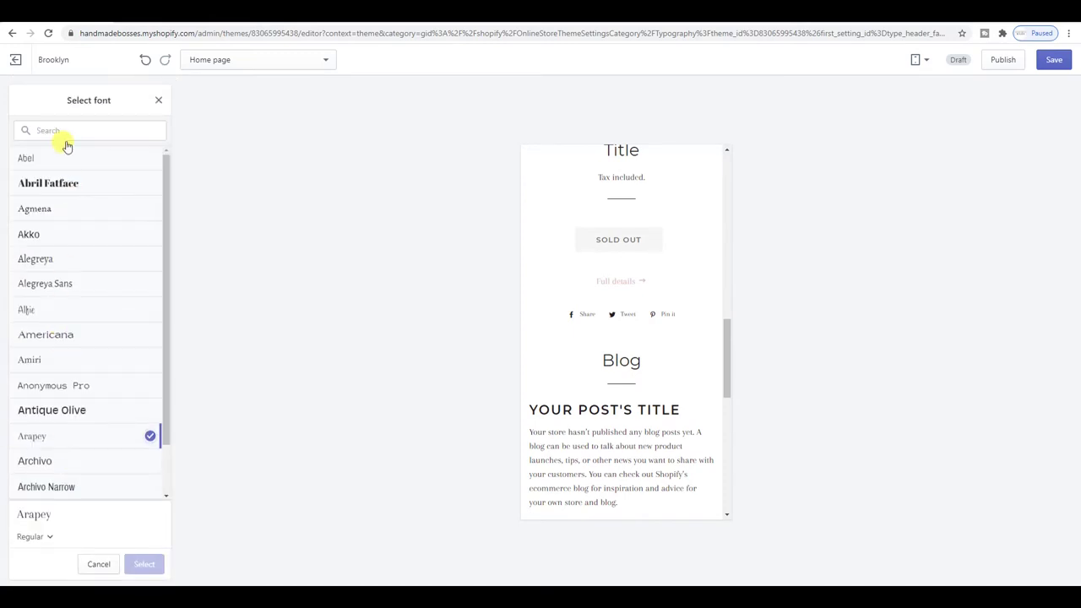
left_click(63, 130)
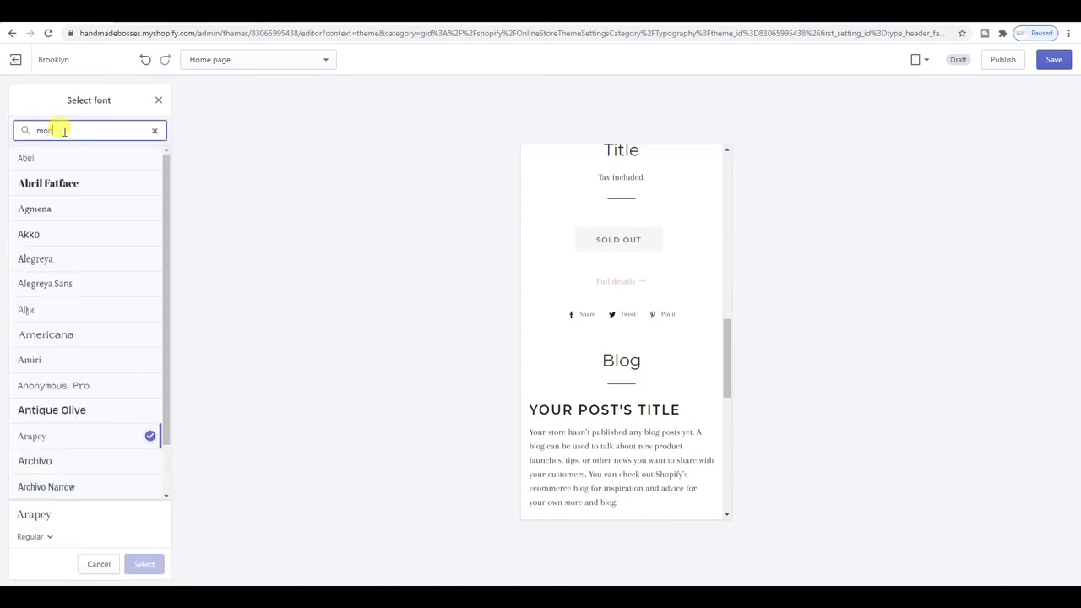
Step: Set the body text font to Montserrat Regular and check it throughout the mobile preview of the home page
left_click(78, 407)
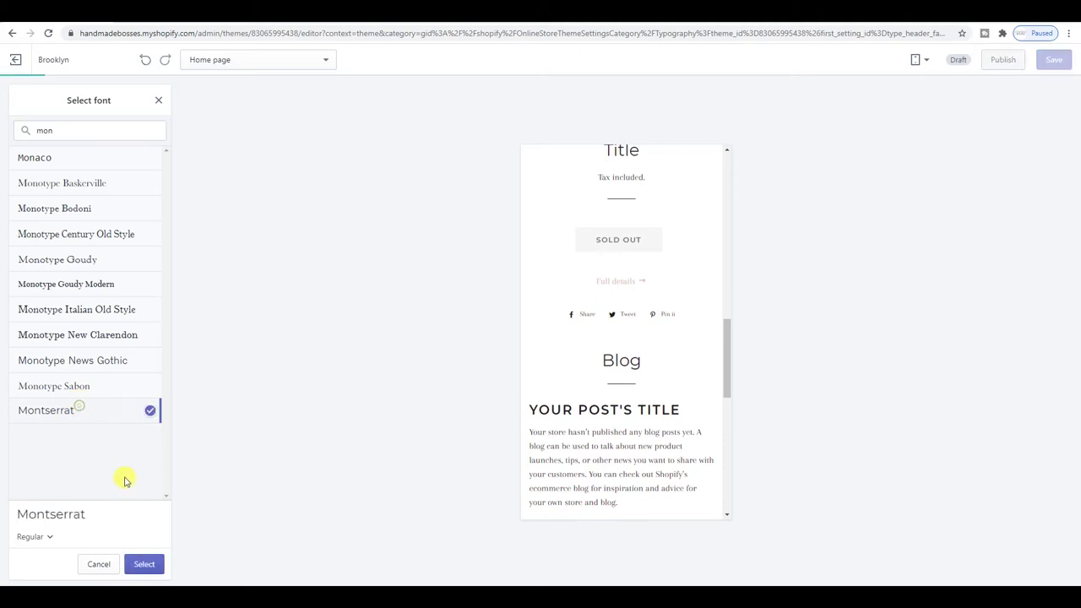
left_click(132, 564)
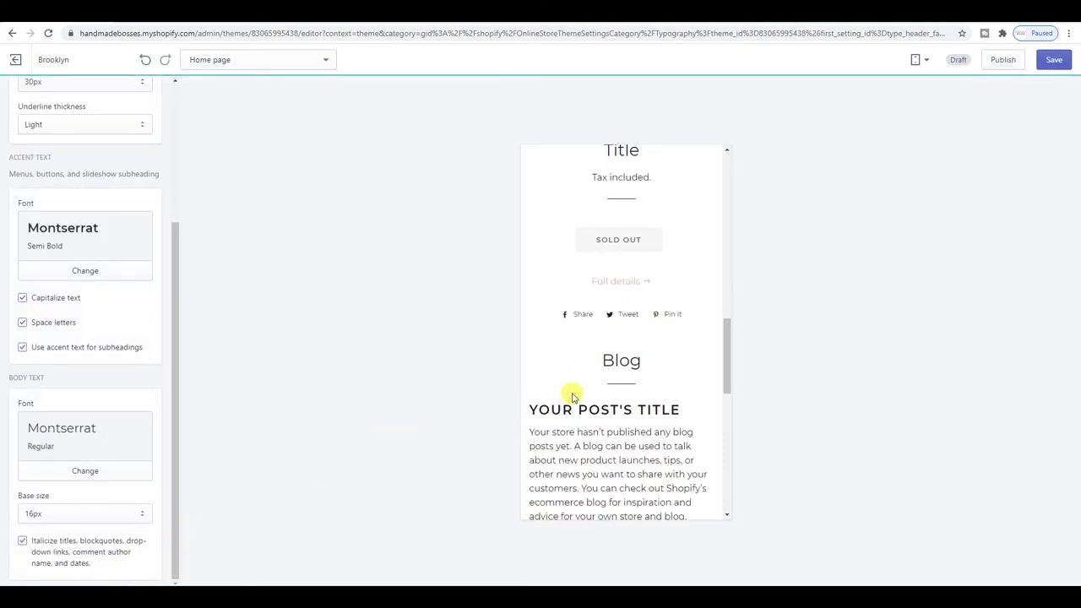
scroll(569, 403, "down", 2)
scroll(568, 403, "down", 3)
scroll(591, 385, "up", 10)
scroll(613, 278, "up", 5)
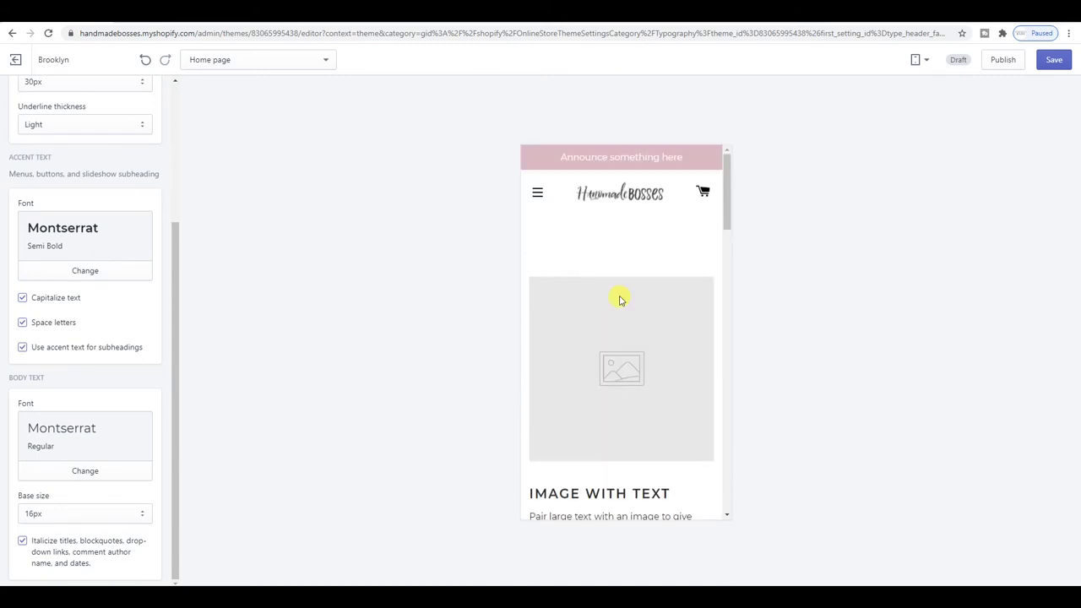
Step: Switch the preview to Desktop and examine the fonts on the shop critiques page under "Work with me"
left_click(923, 61)
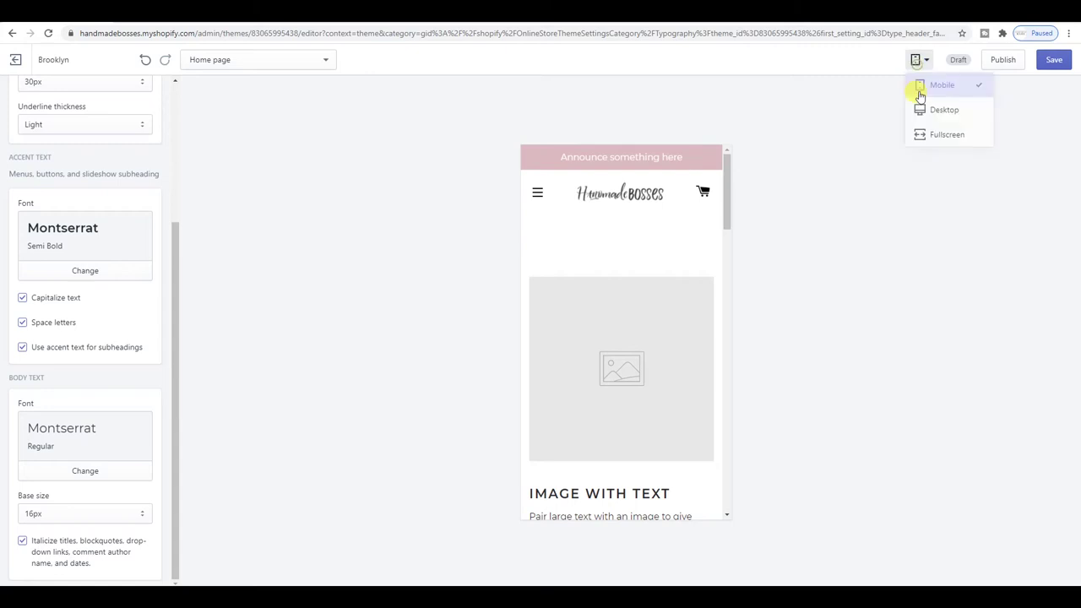
left_click(920, 109)
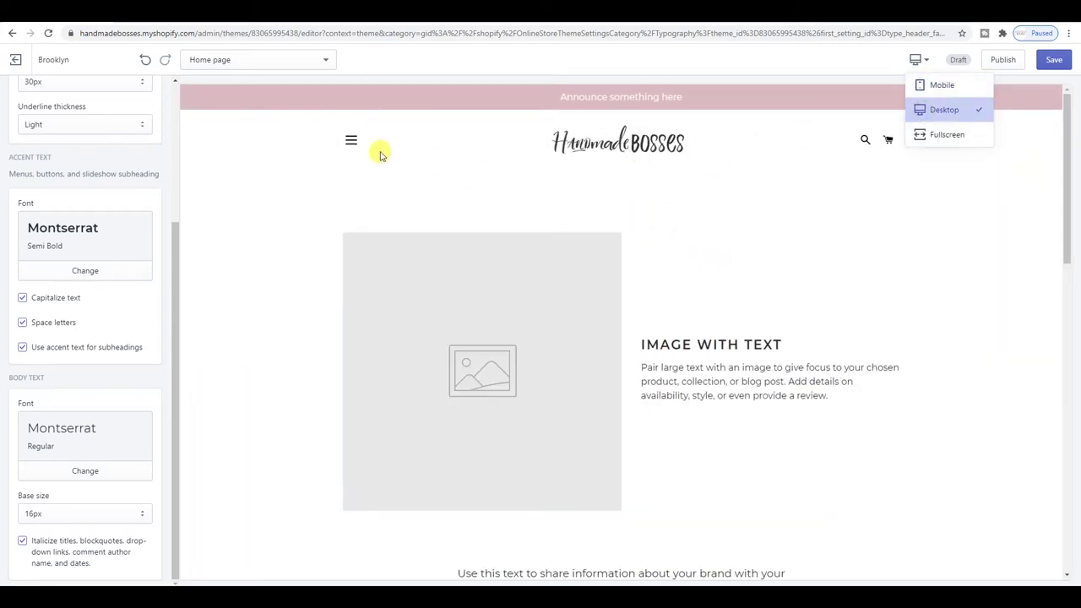
left_click(351, 140)
left_click(327, 180)
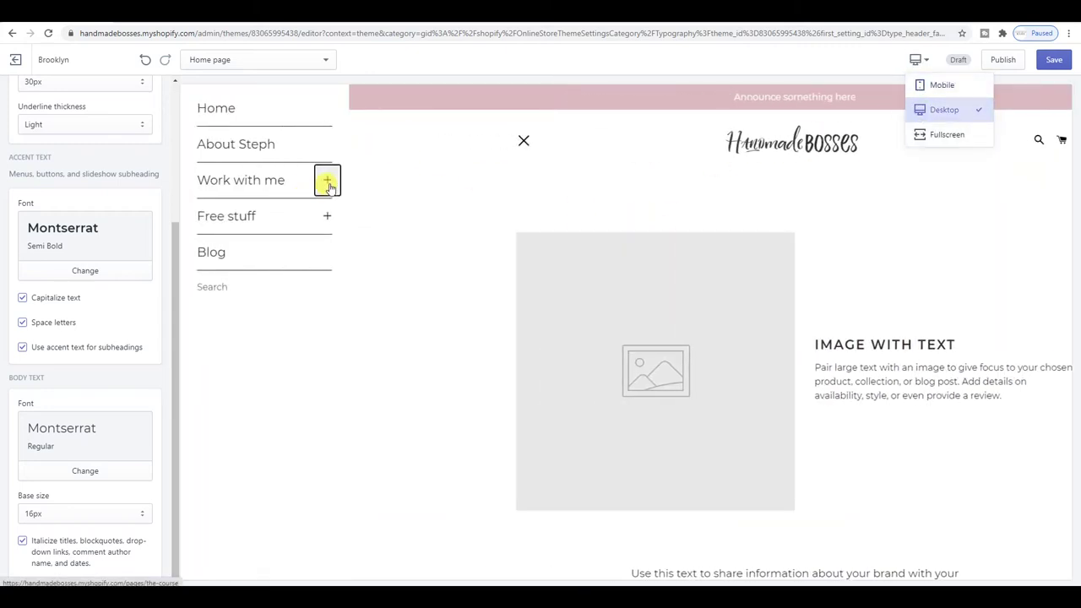
left_click(285, 219)
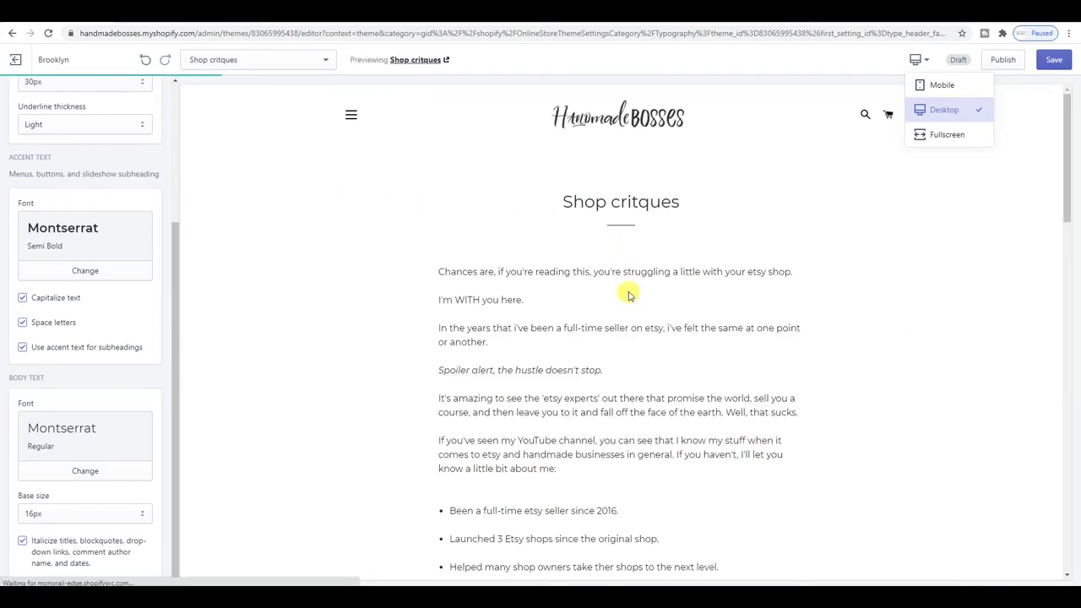
scroll(623, 270, "down", 5)
scroll(626, 293, "down", 6)
scroll(627, 293, "up", 5)
scroll(626, 293, "up", 5)
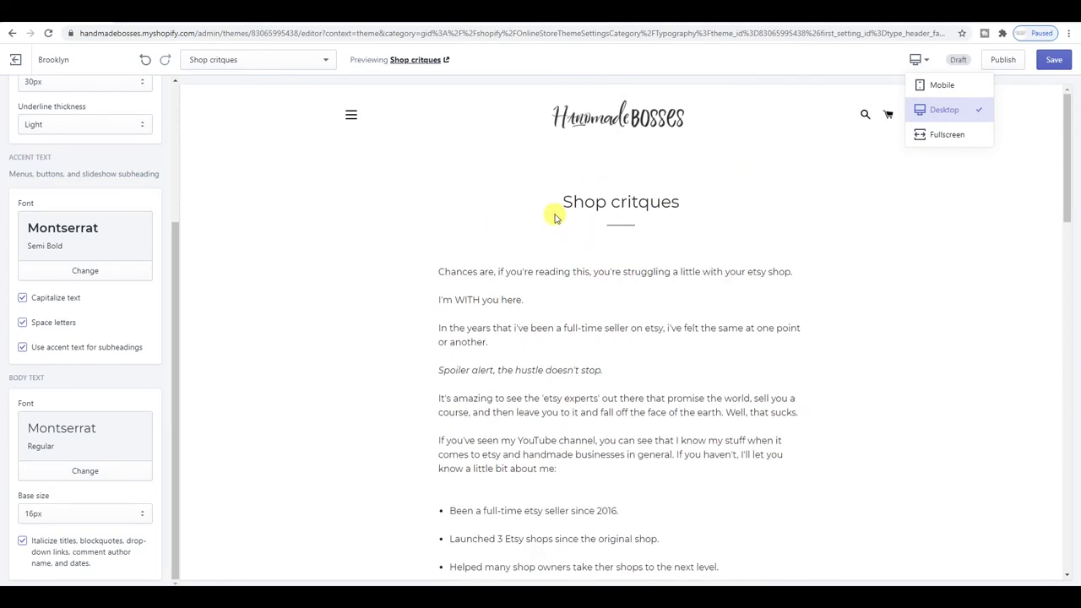
Step: Examine the heading and body fonts on the store's About page in the preview
left_click(352, 115)
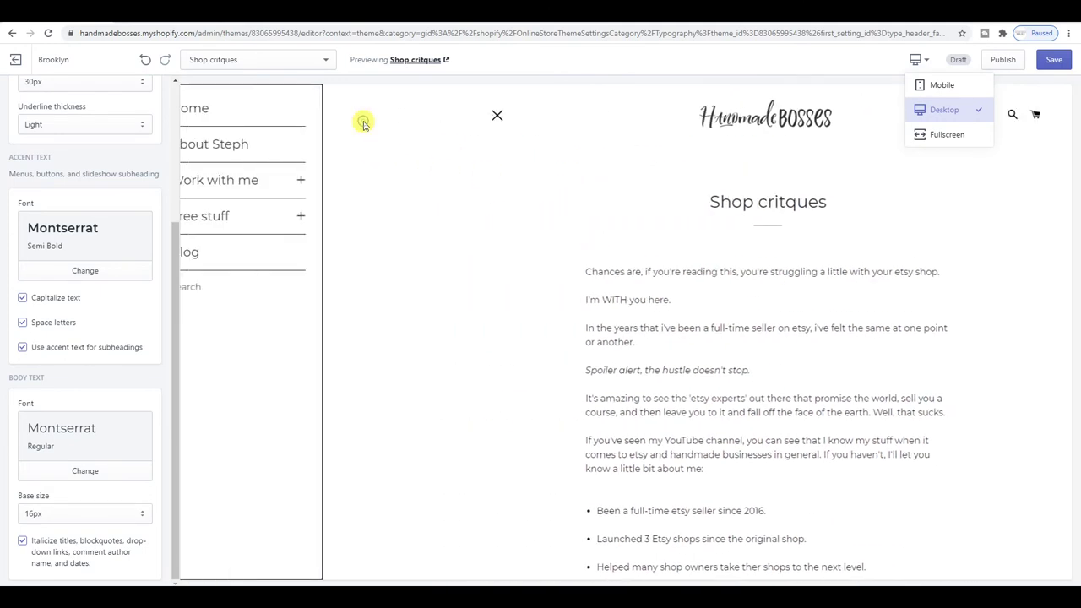
left_click(302, 158)
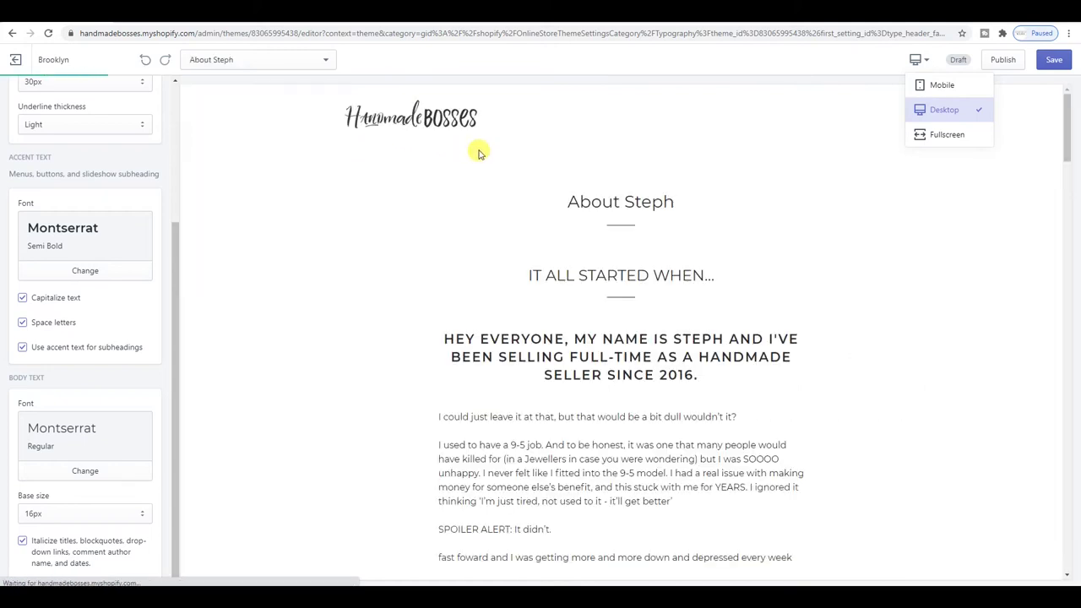
scroll(485, 158, "down", 10)
scroll(487, 161, "up", 7)
scroll(486, 161, "up", 3)
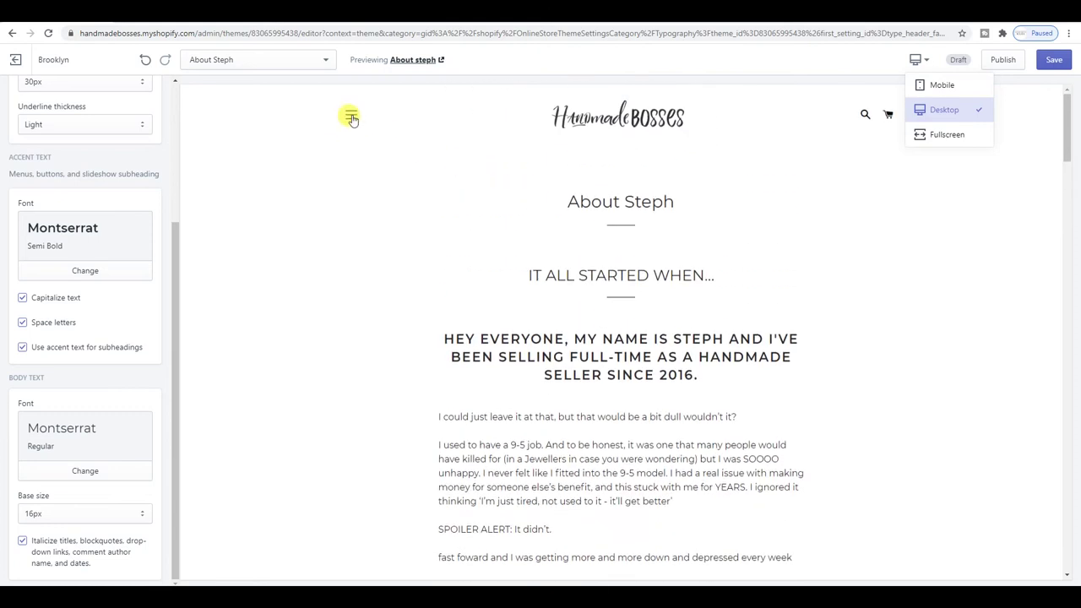
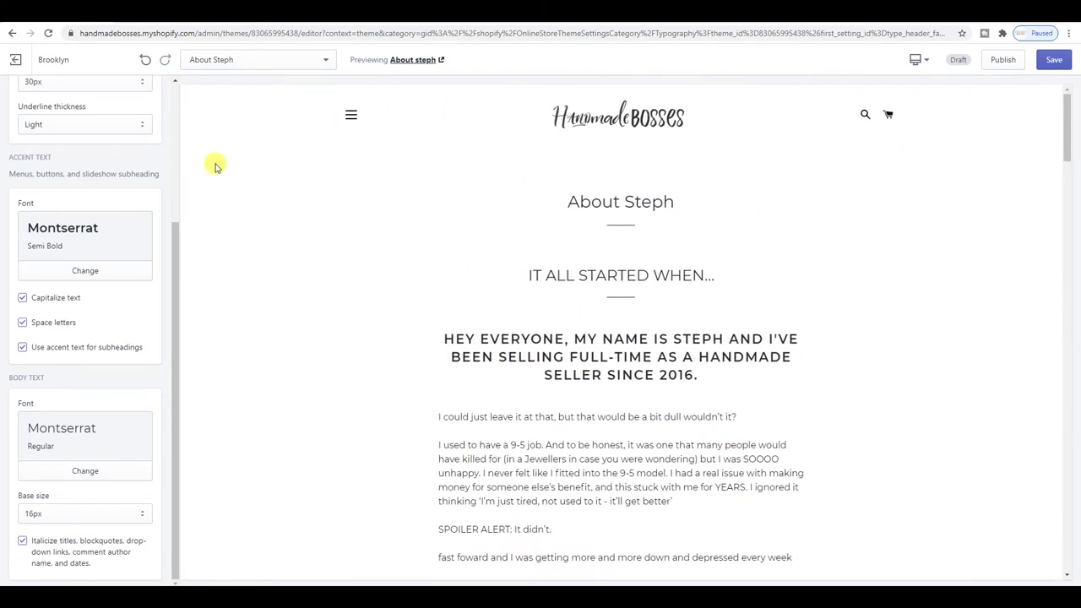
Step: Save the typography changes and review the text on the home page down to the blog section
scroll(118, 267, "up", 3)
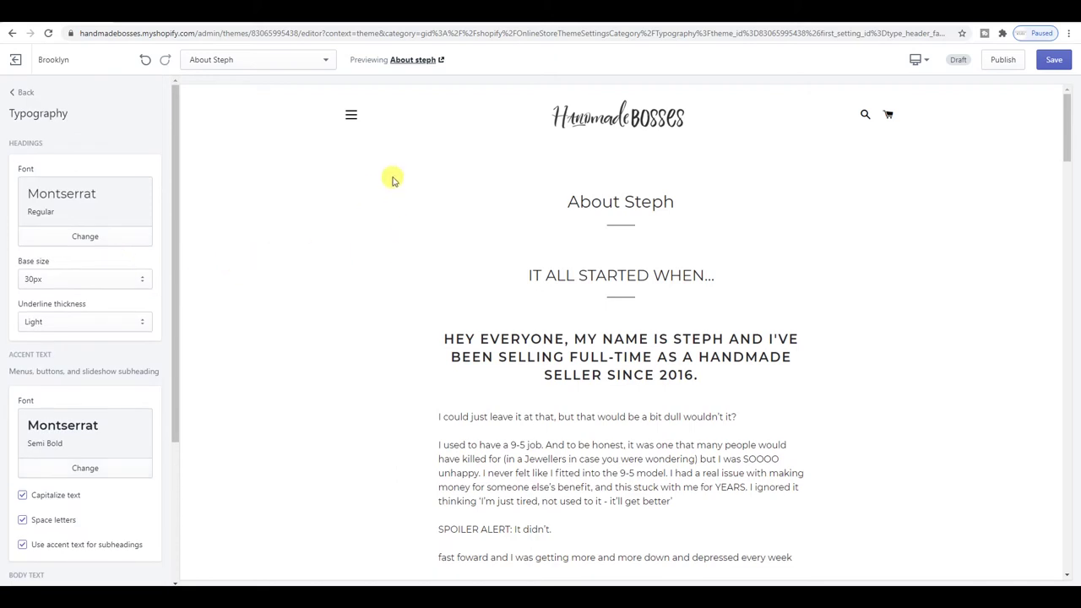
left_click(1049, 59)
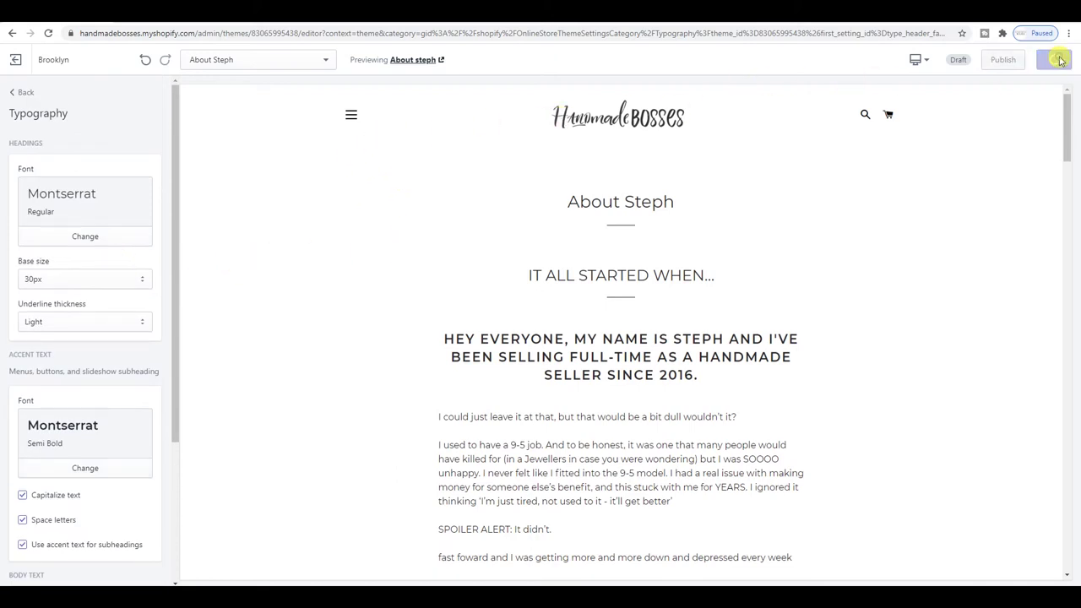
left_click(352, 117)
left_click(296, 106)
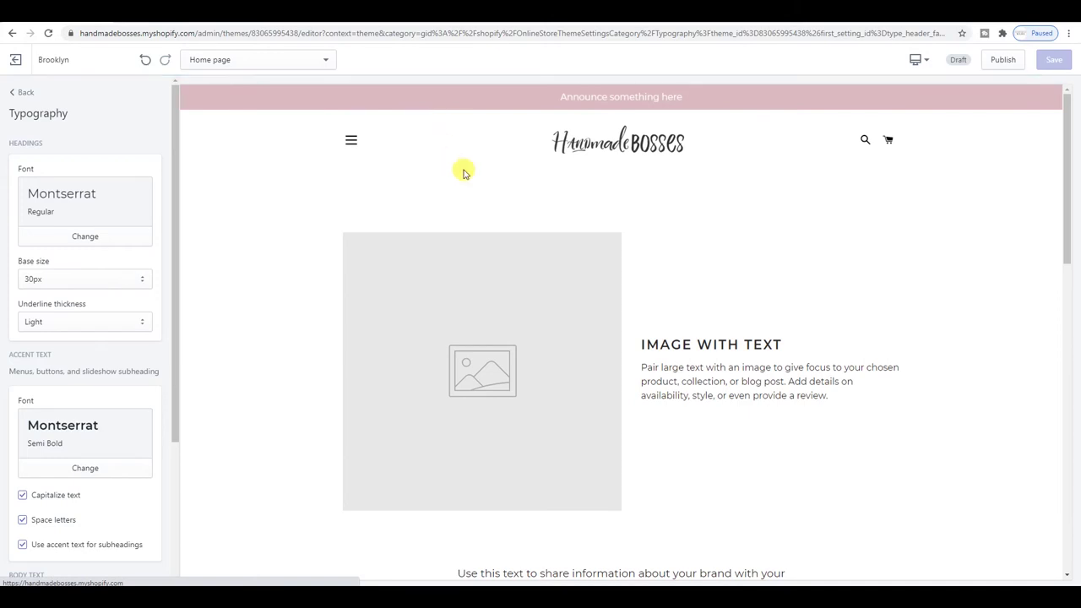
scroll(463, 172, "down", 5)
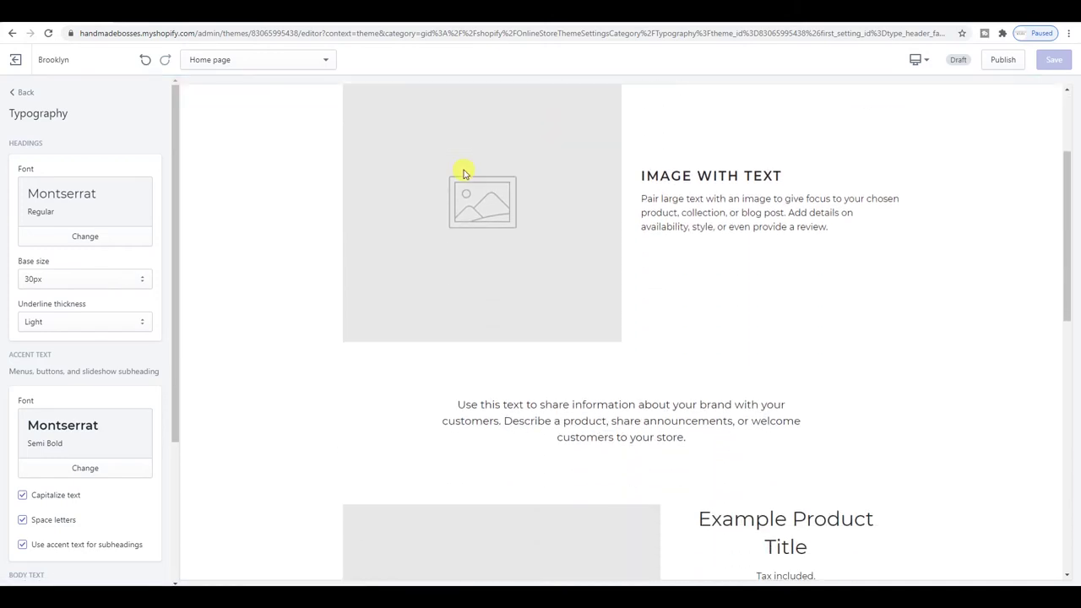
scroll(463, 172, "down", 6)
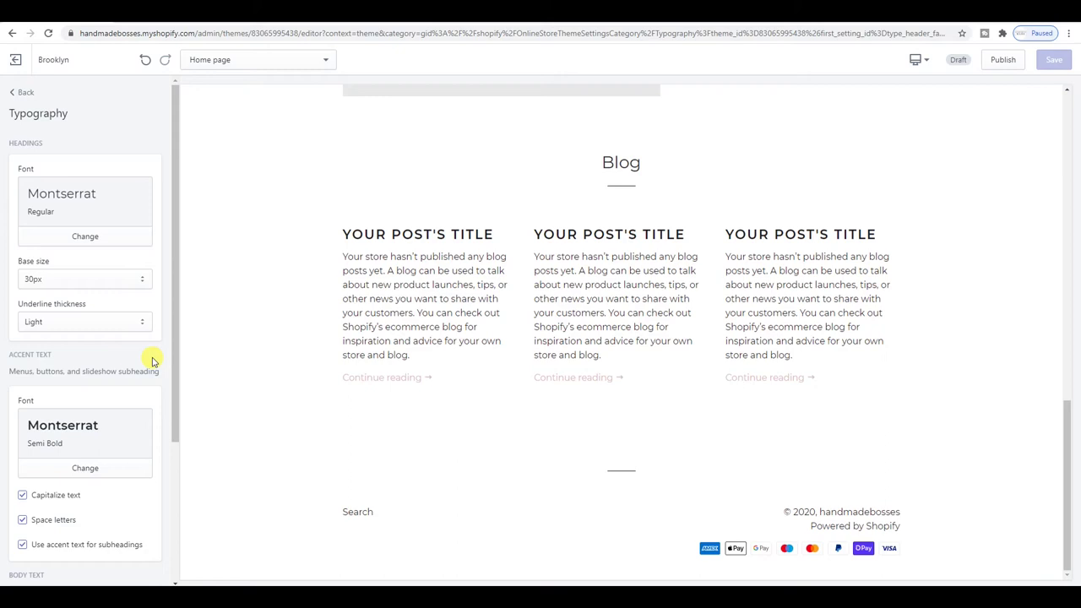
Step: Set the body text base size to 15px and save the theme
scroll(153, 361, "down", 3)
scroll(152, 369, "up", 1)
scroll(149, 439, "down", 1)
left_click(137, 514)
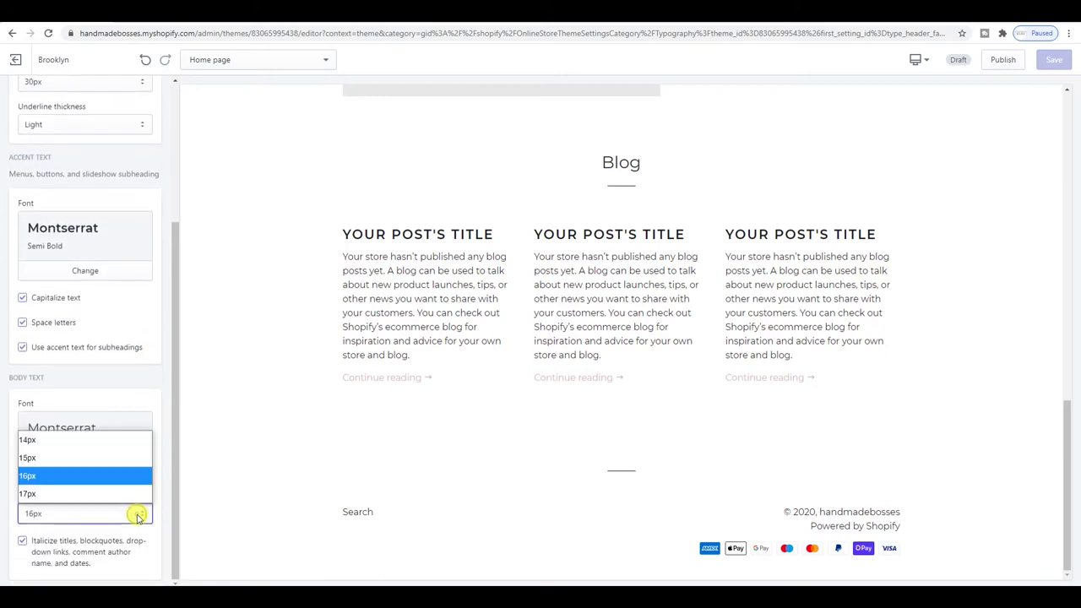
left_click(119, 457)
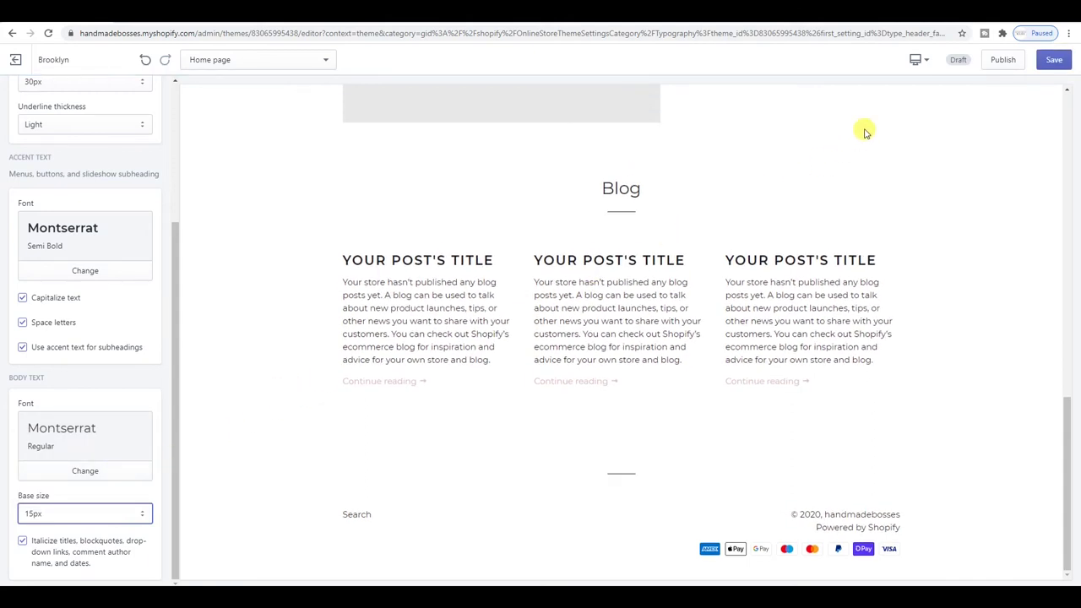
left_click(1052, 59)
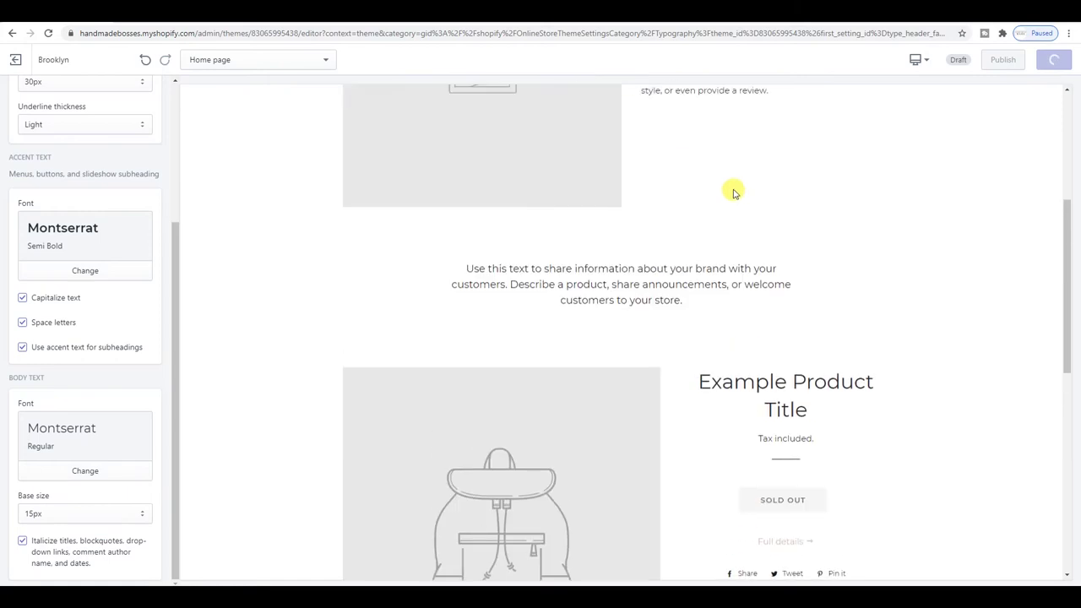
Step: Examine how the smaller body text reads on the store's About page in the preview
left_click(349, 138)
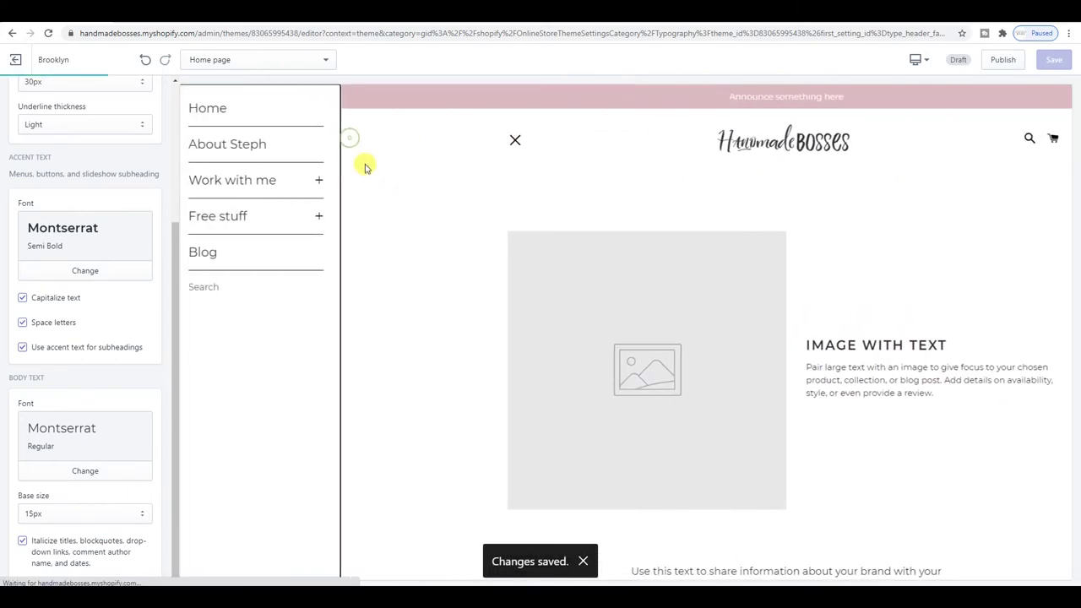
left_click(309, 187)
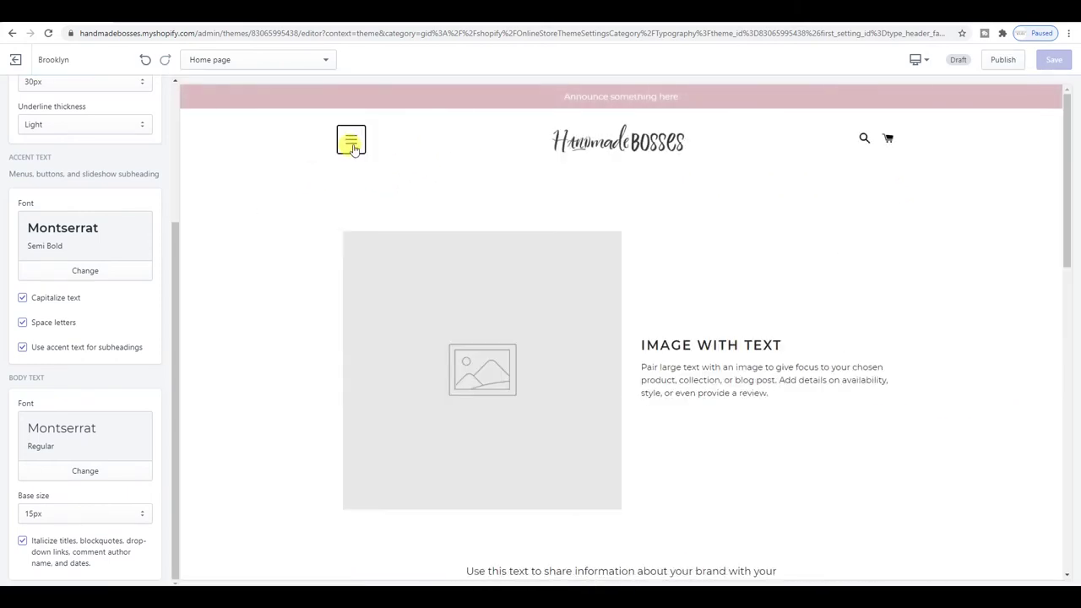
left_click(350, 140)
left_click(295, 144)
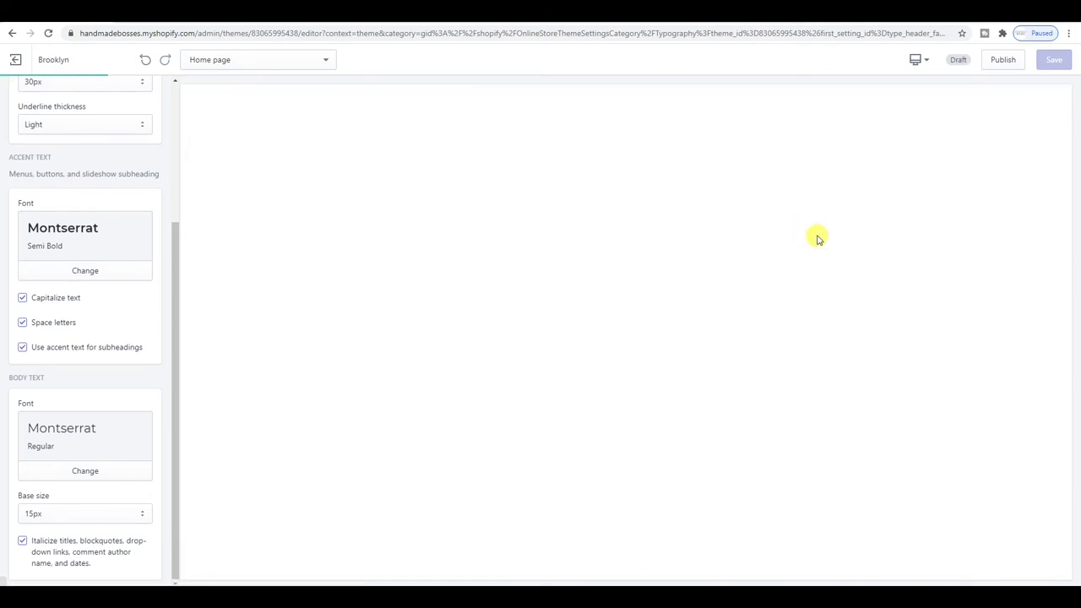
scroll(817, 239, "down", 4)
scroll(817, 239, "down", 9)
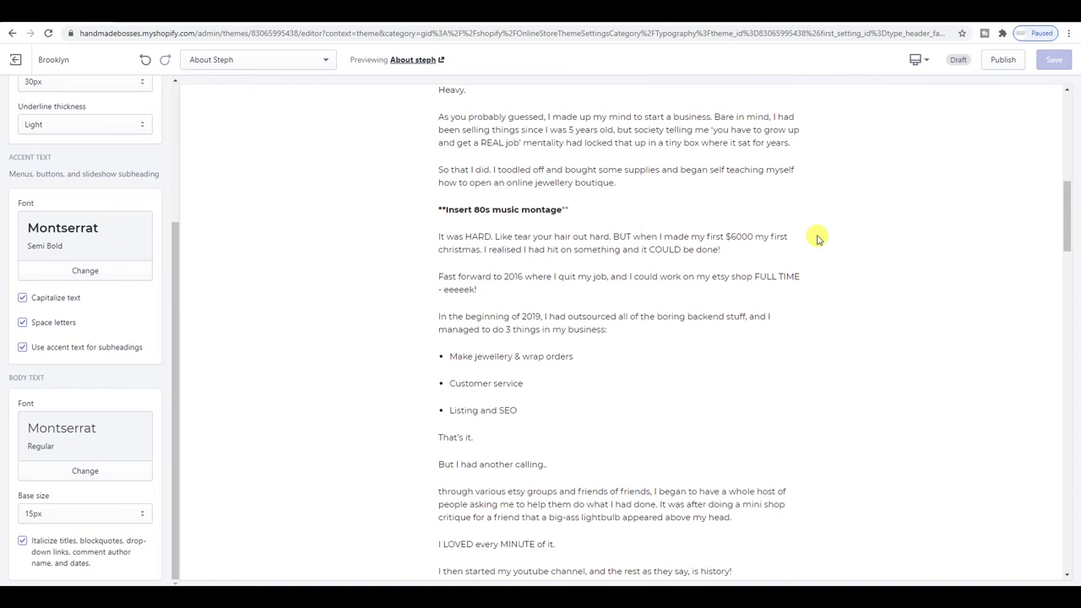
scroll(817, 239, "up", 9)
scroll(818, 239, "up", 3)
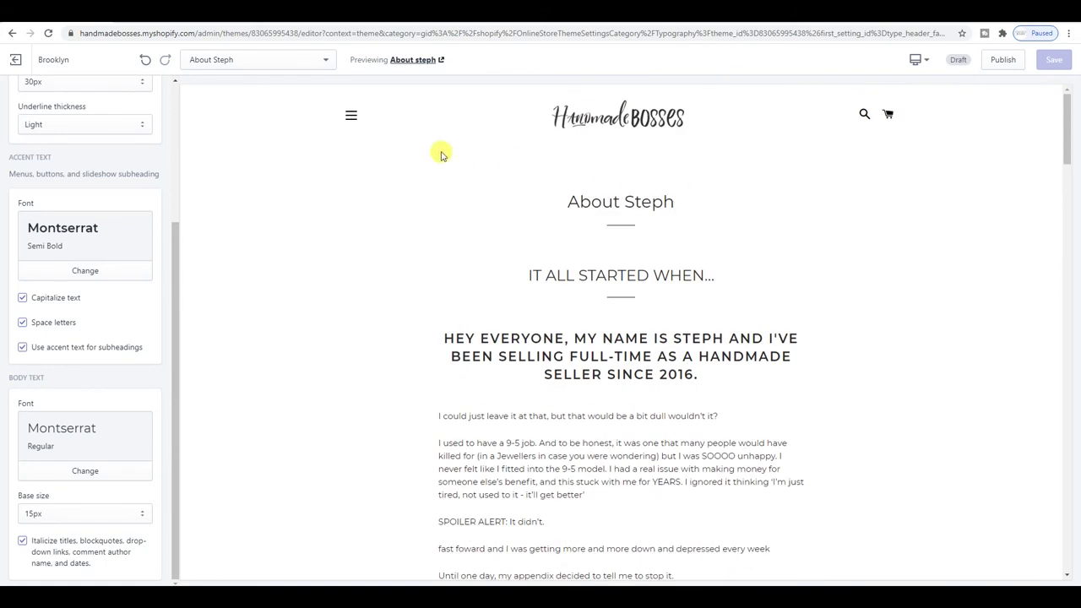
scroll(109, 181, "up", 3)
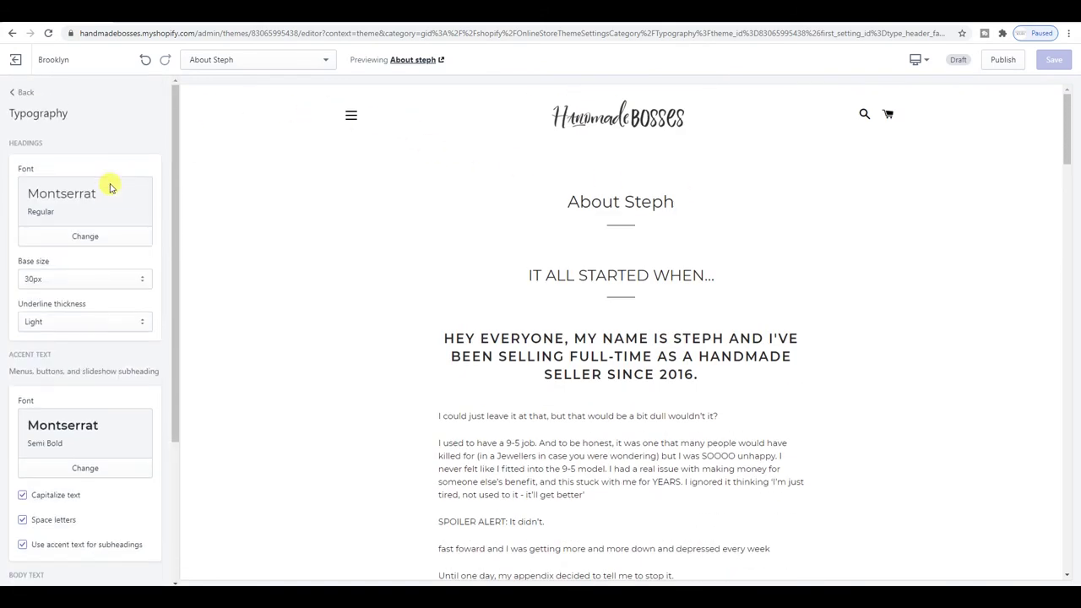
Step: Open the theme's cart page settings and review the cart type options
left_click(20, 91)
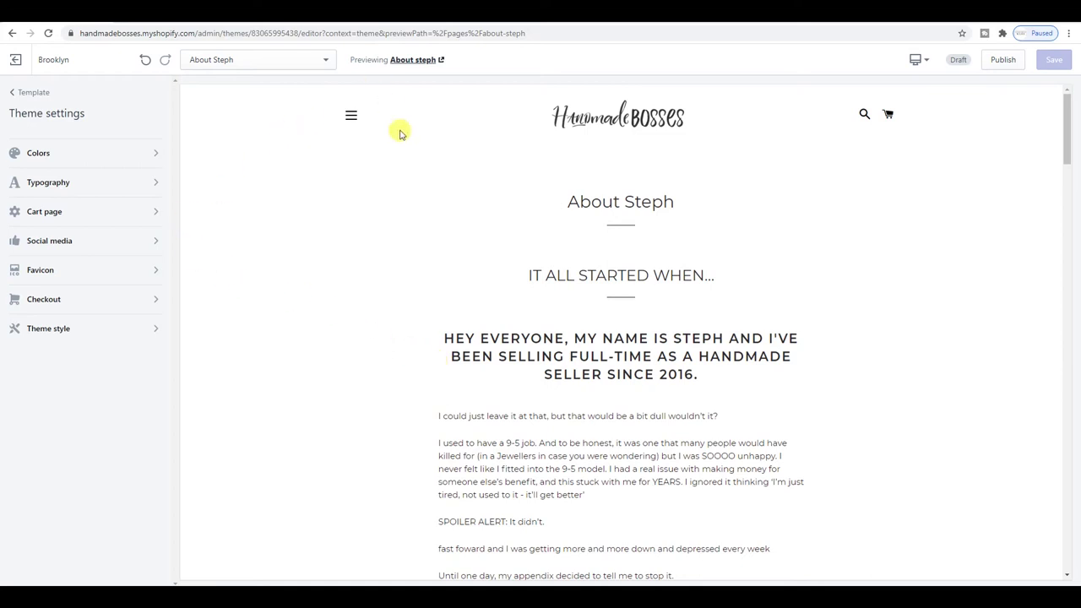
left_click(101, 214)
left_click(105, 173)
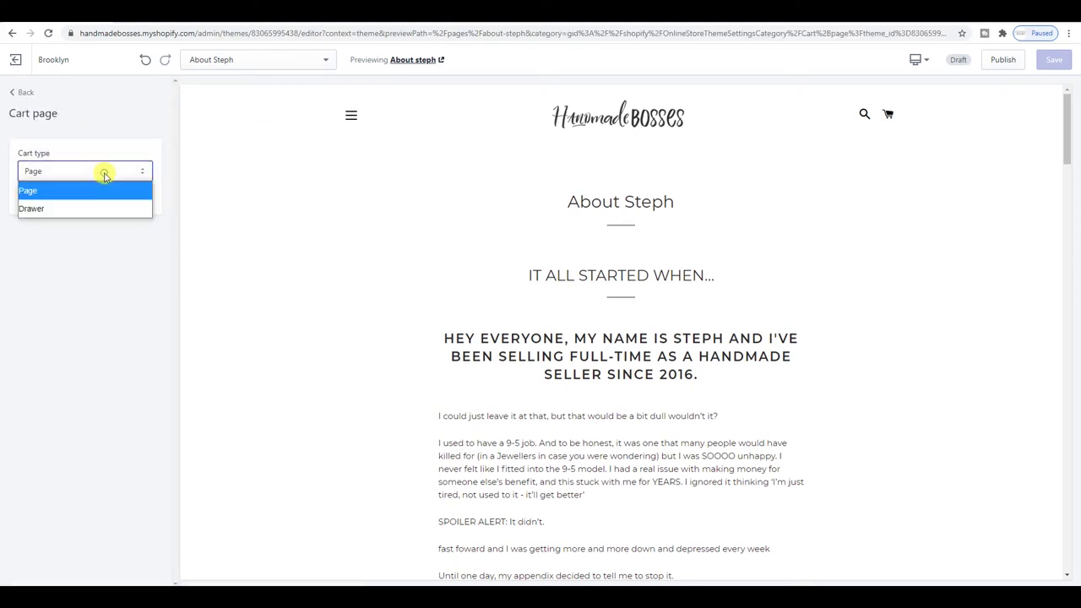
left_click(106, 152)
Step: Set the cart type to Drawer and try enabling order notes, switching them back off
left_click(133, 173)
left_click(124, 213)
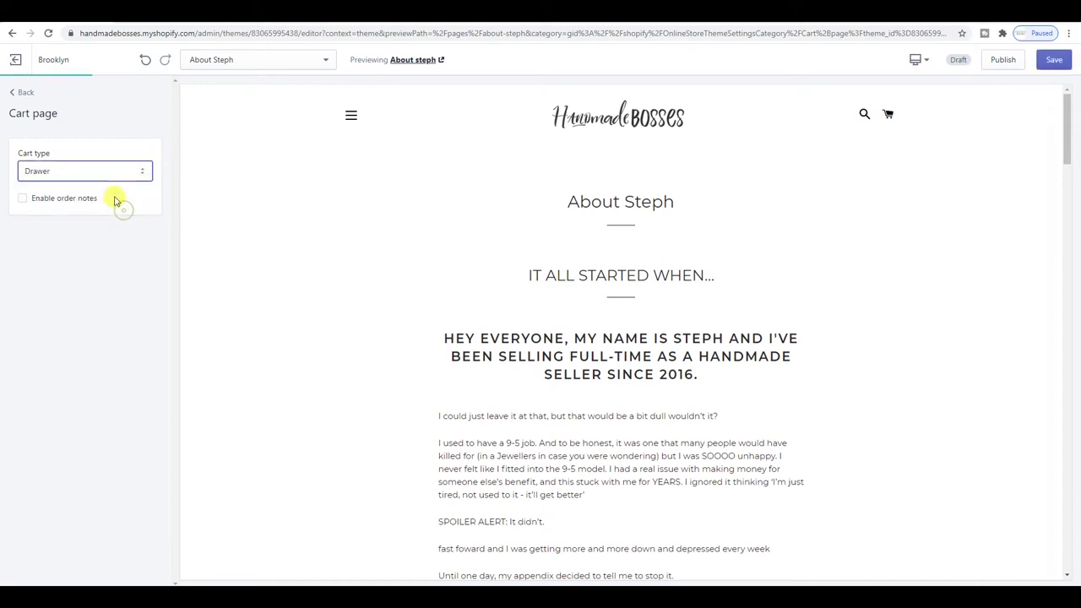
left_click(24, 199)
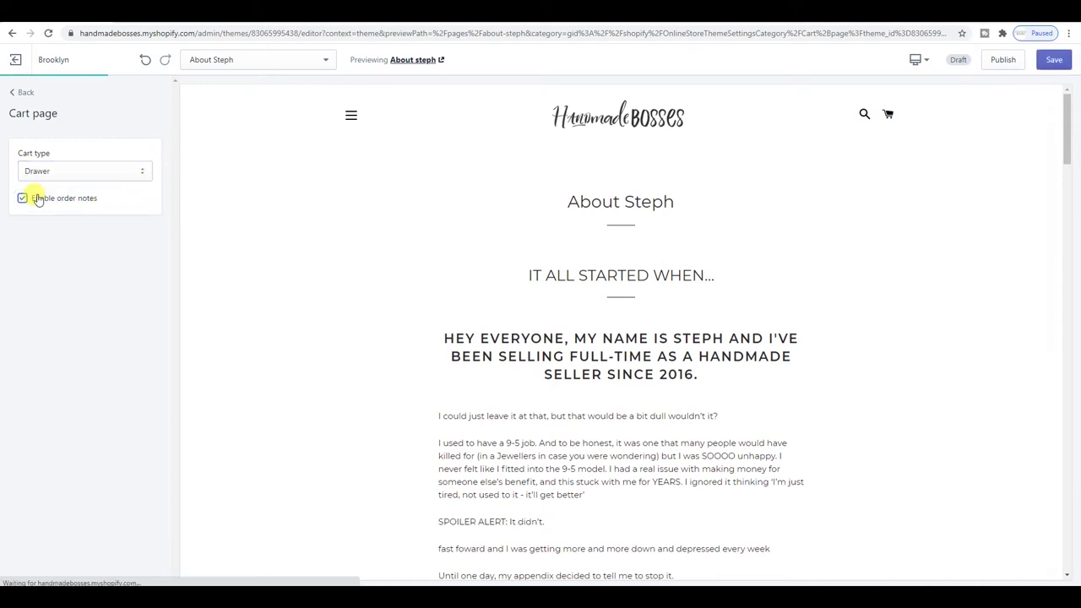
left_click(56, 198)
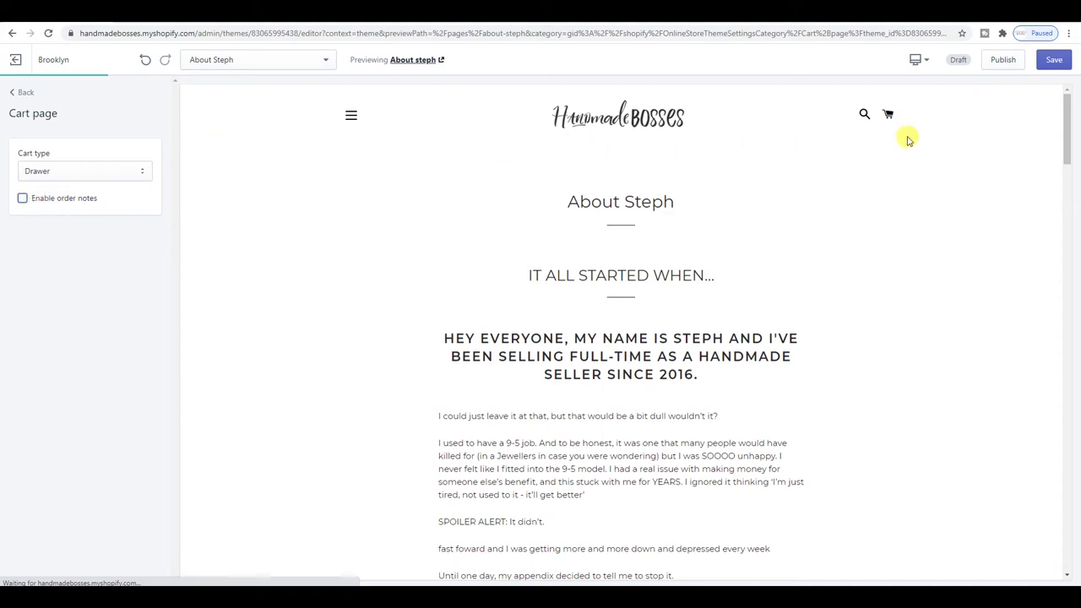
Step: Save the theme with the Drawer cart type, and view the cart drawer in the preview
left_click(1053, 59)
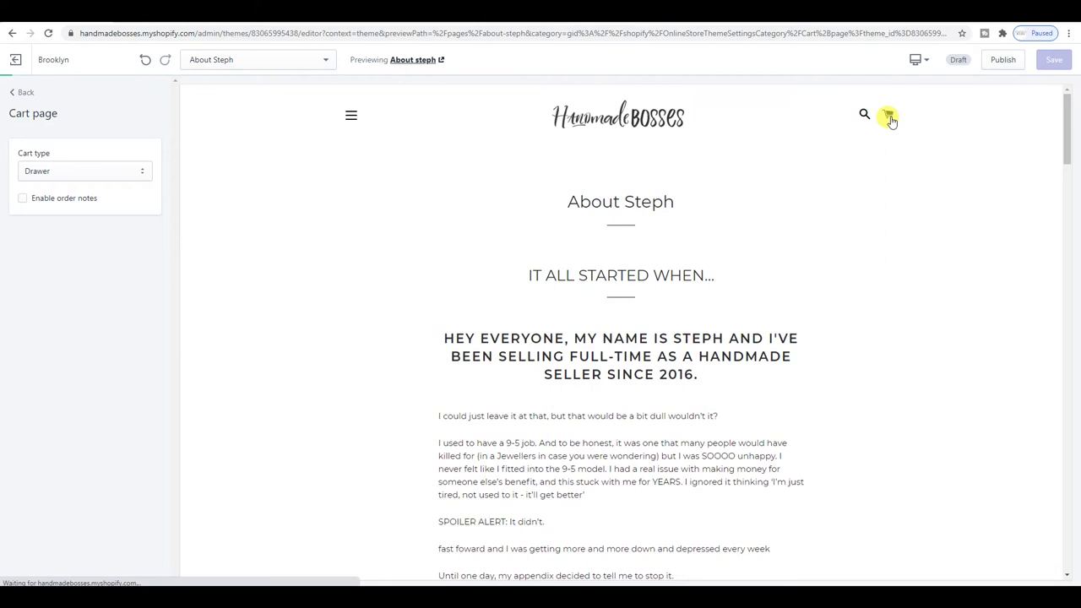
left_click(888, 115)
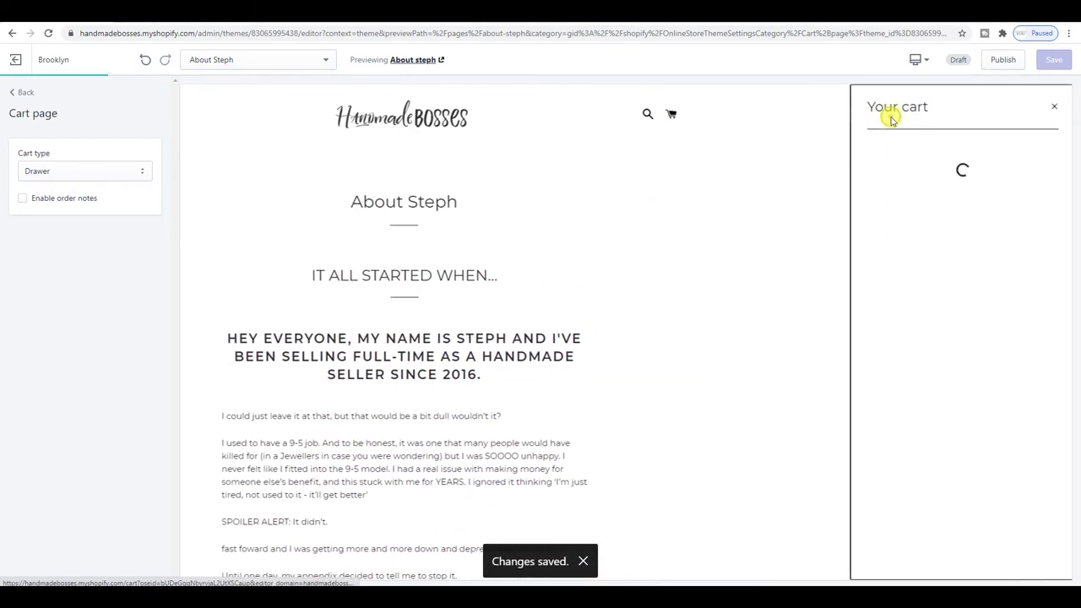
left_click(1051, 110)
Step: Set the cart type to Page and check how the cart opens in the preview
left_click(80, 172)
left_click(81, 192)
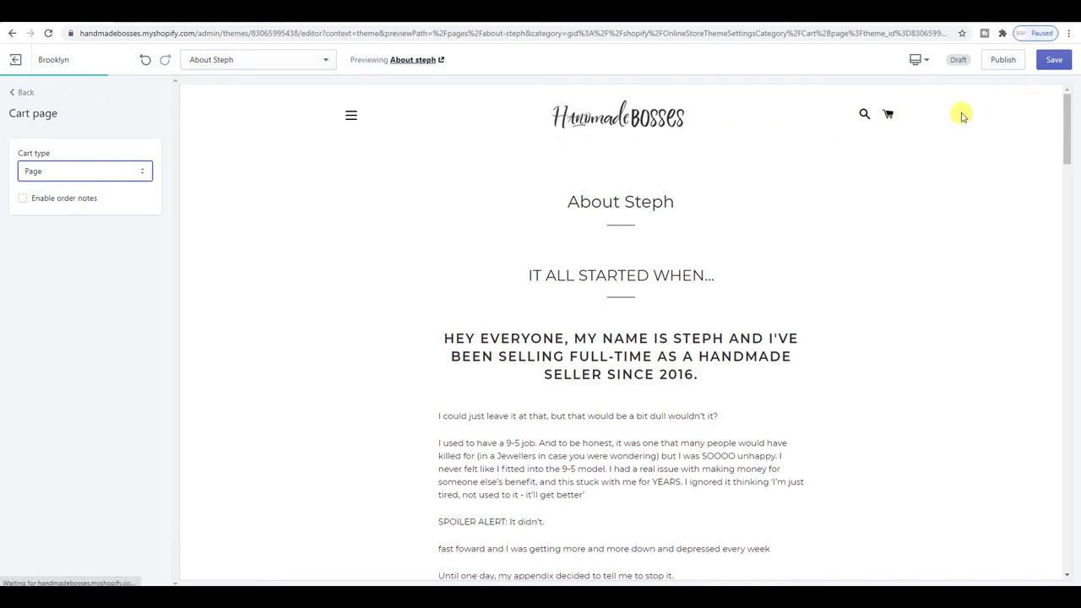
left_click(888, 118)
left_click(1050, 106)
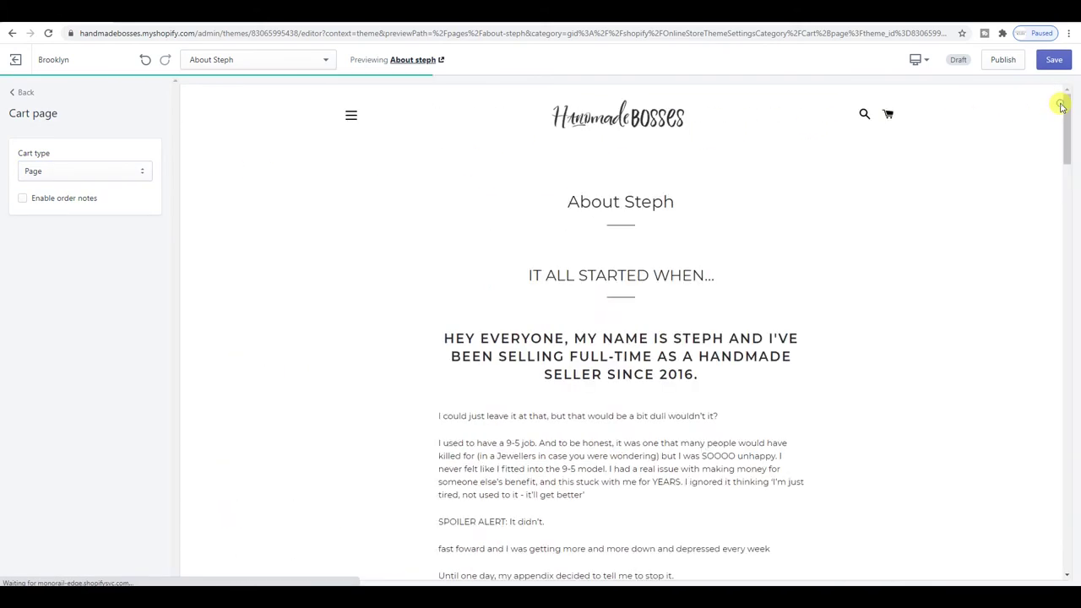
Step: Save the Page cart type, switch it back to Drawer, save again and check the cart drawer in the preview
left_click(1054, 59)
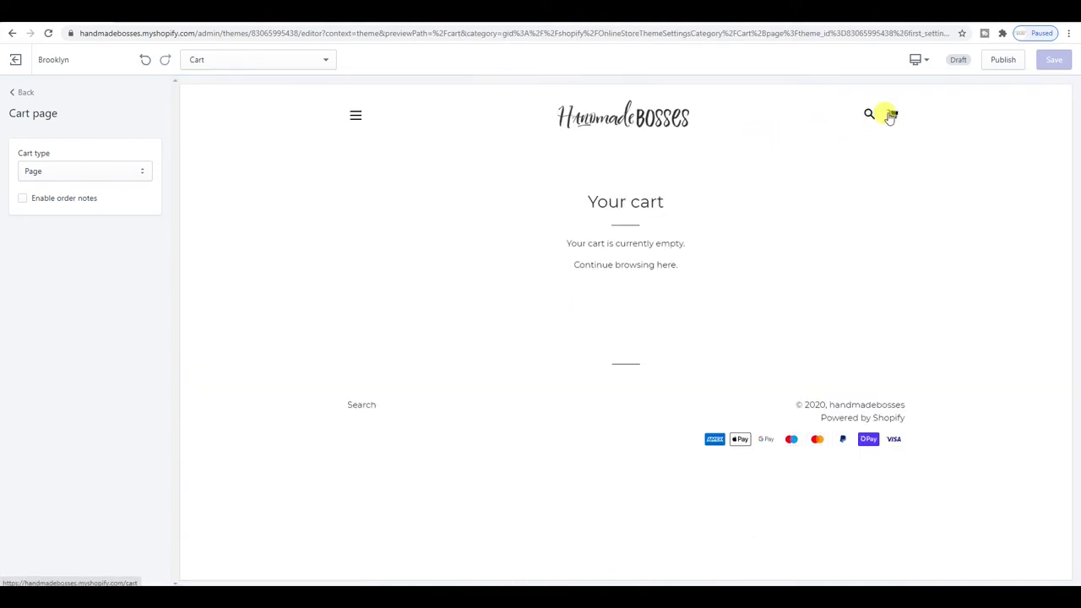
left_click(131, 169)
left_click(114, 206)
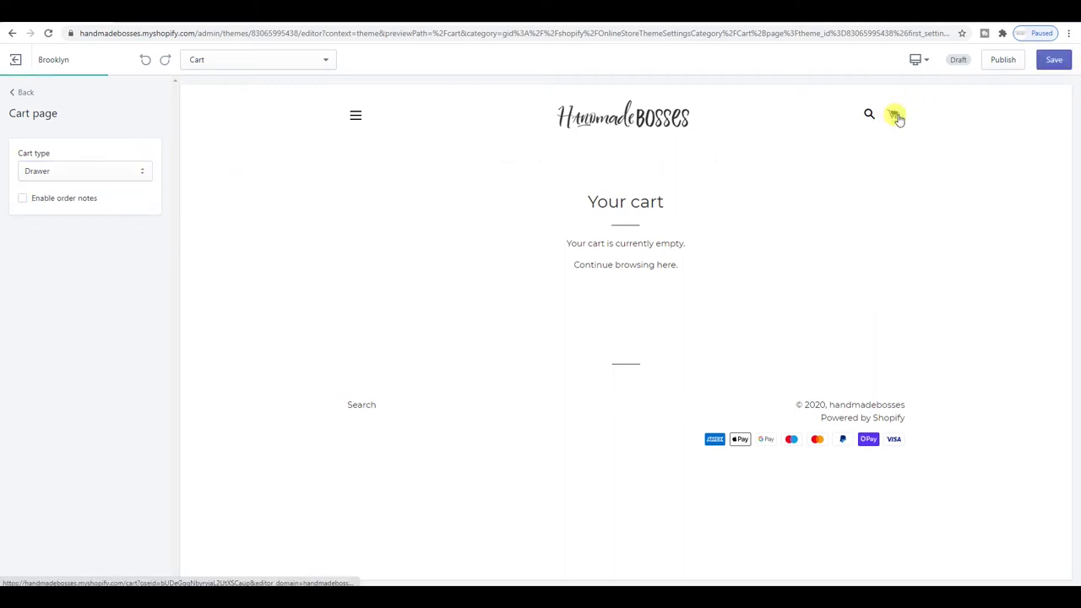
key("ctrl+s")
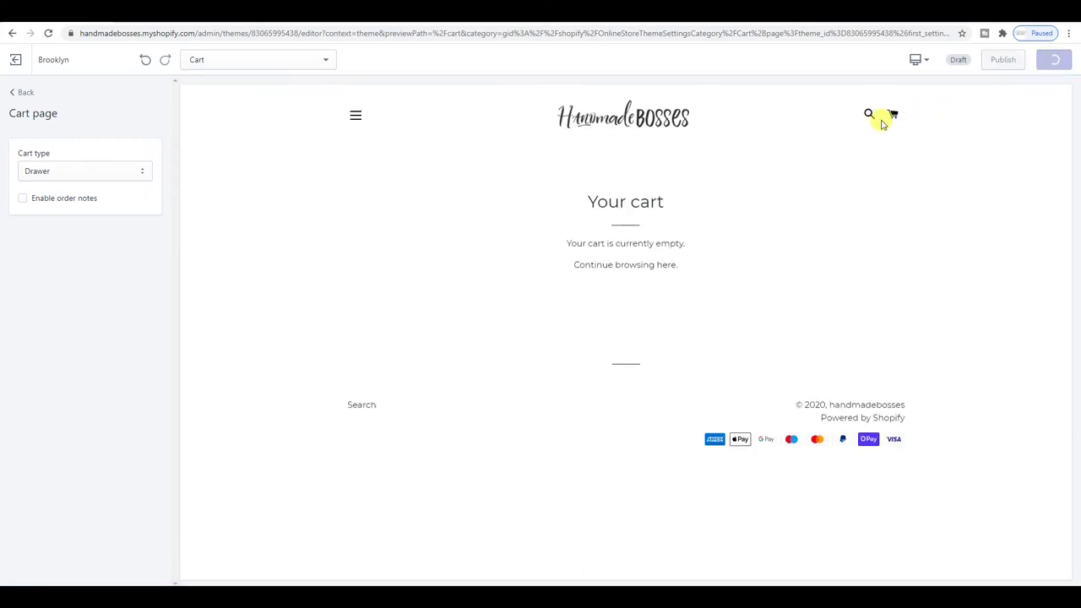
left_click(897, 116)
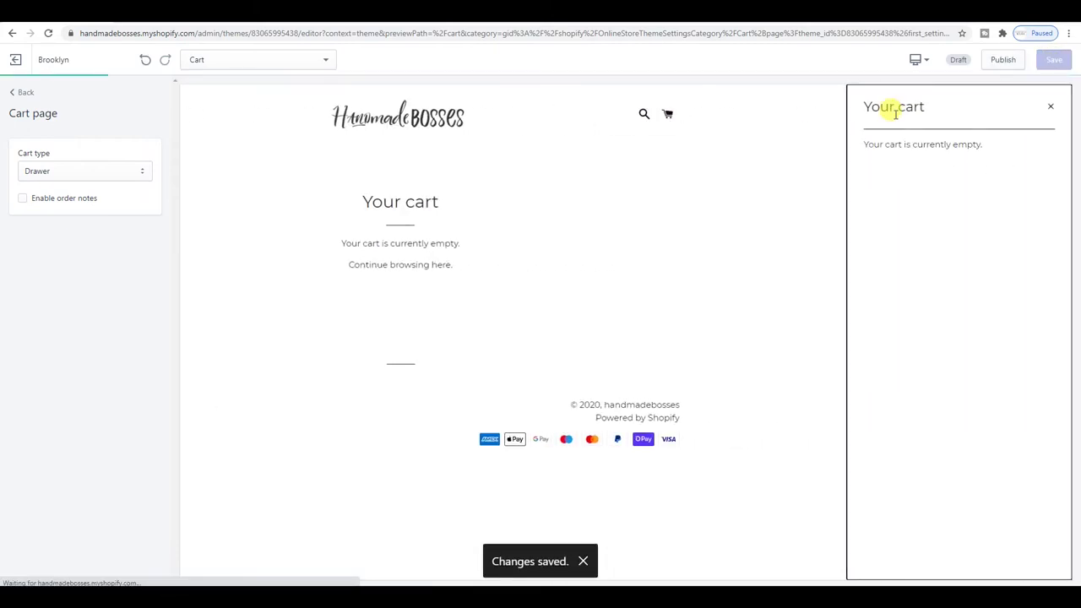
left_click(1050, 108)
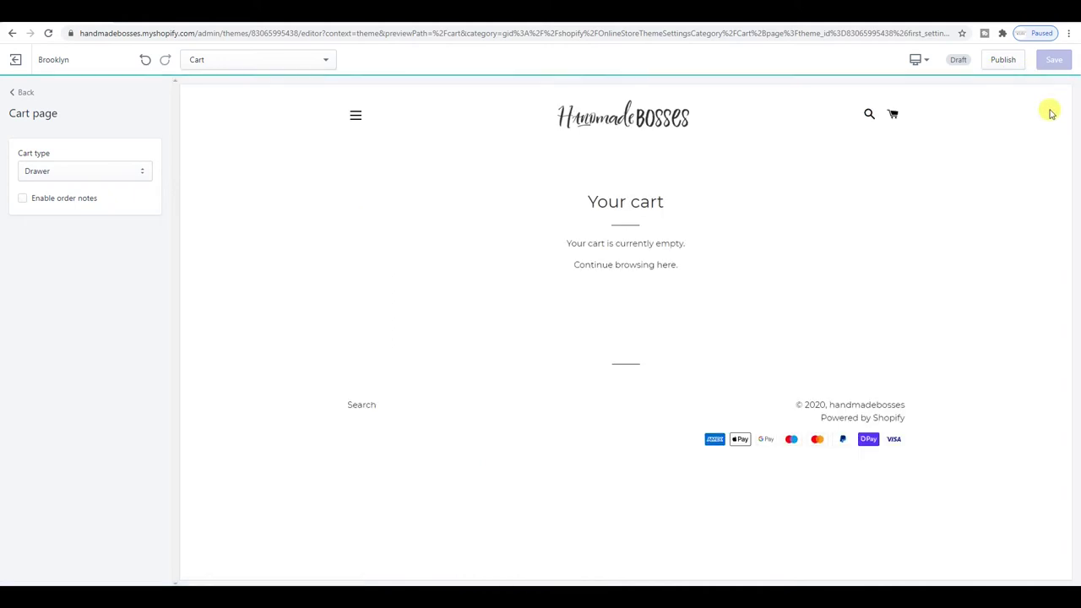
Step: Return to the theme settings list, recheck the cart drawer and navigation menu, and bring the preview back to the home page
left_click(19, 92)
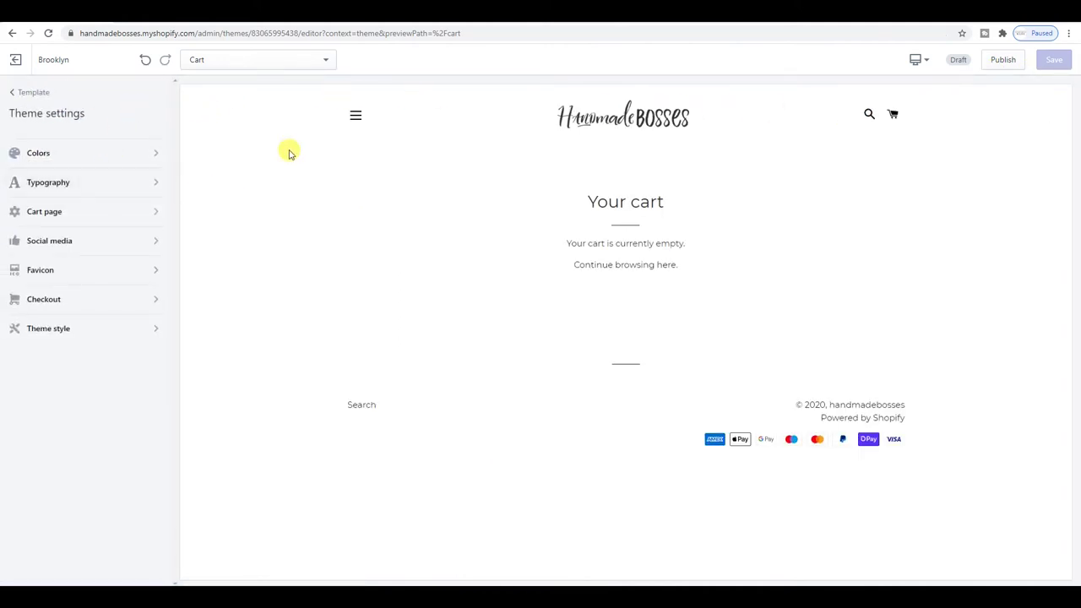
left_click(893, 116)
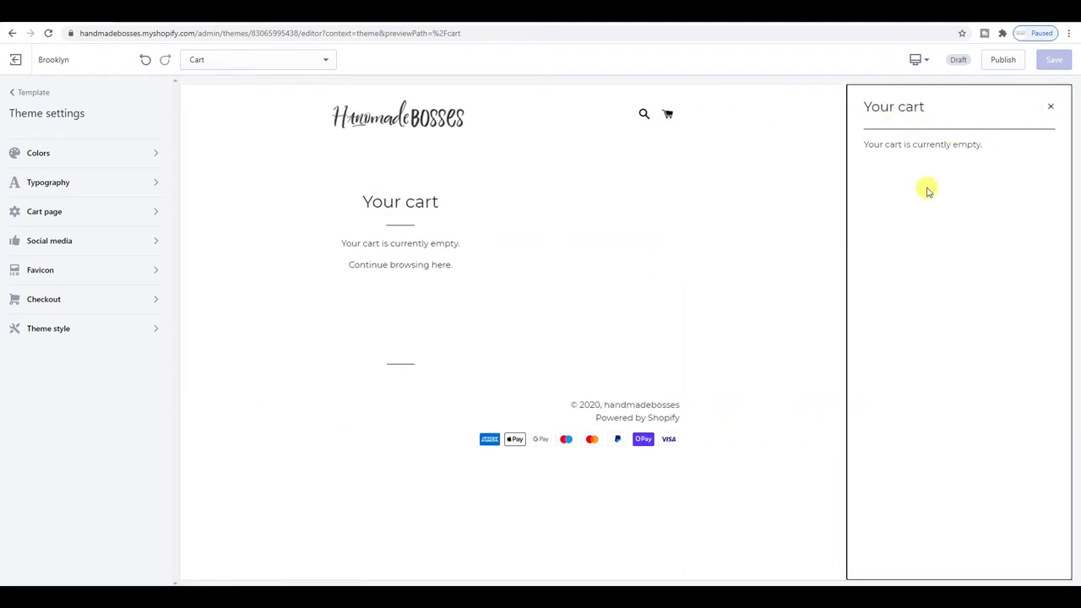
left_click(1051, 110)
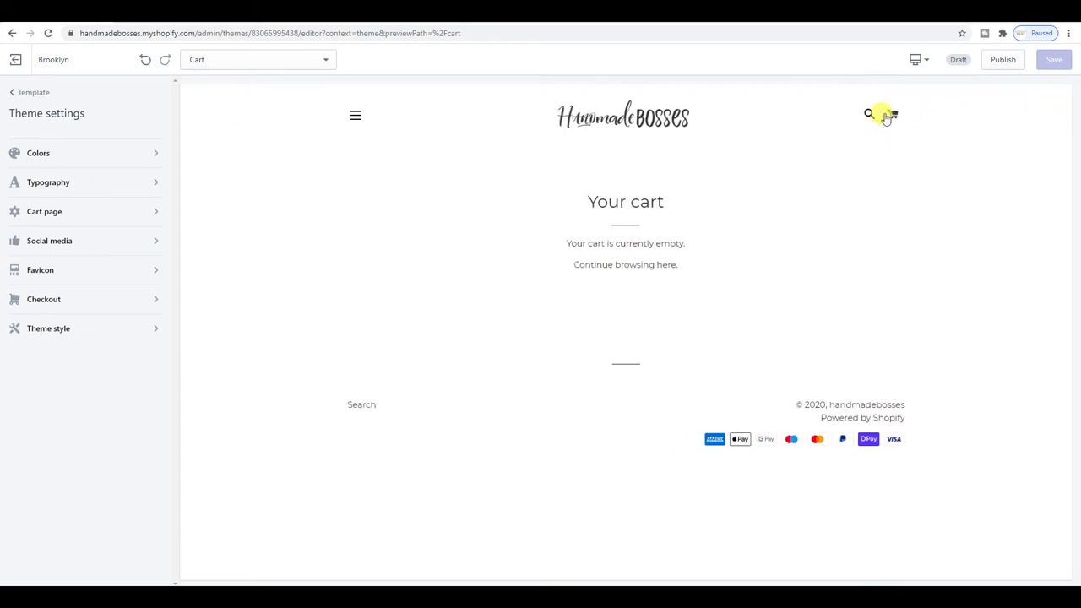
left_click(356, 117)
left_click(528, 118)
left_click(893, 115)
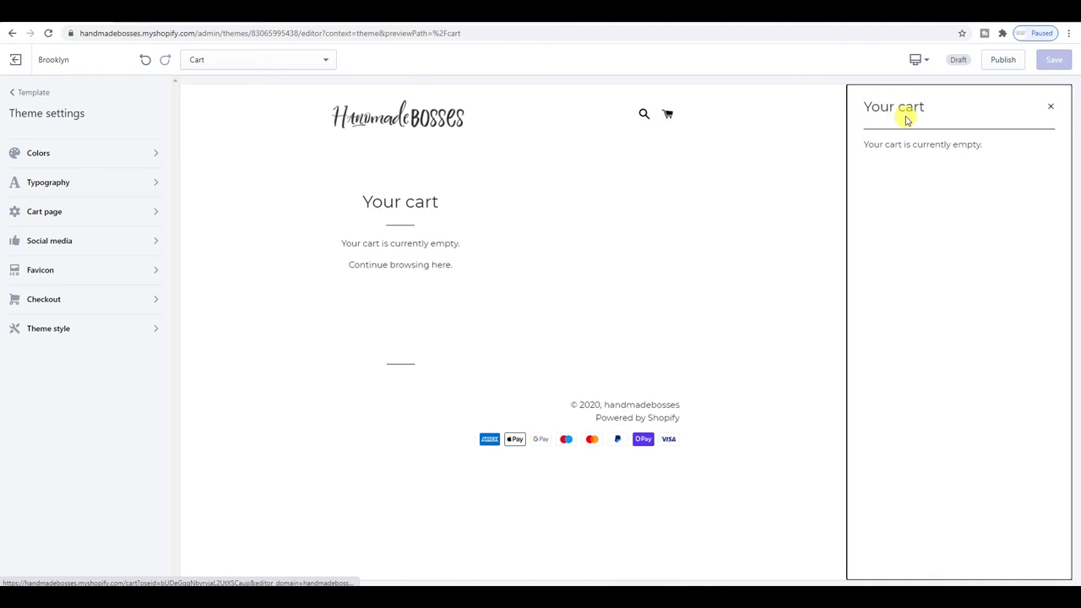
left_click(1051, 106)
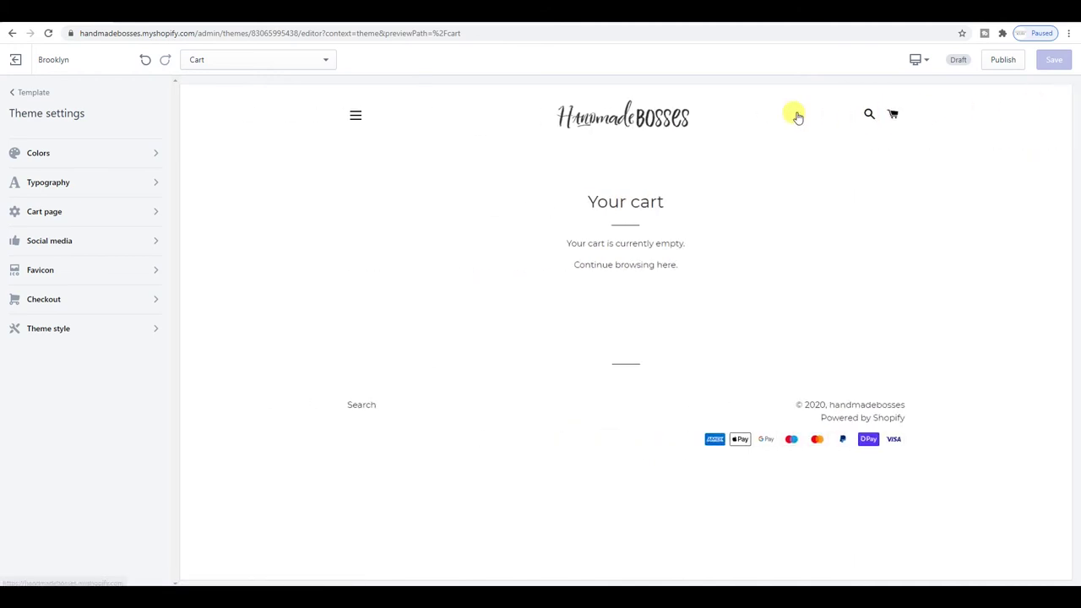
left_click(355, 118)
left_click(212, 135)
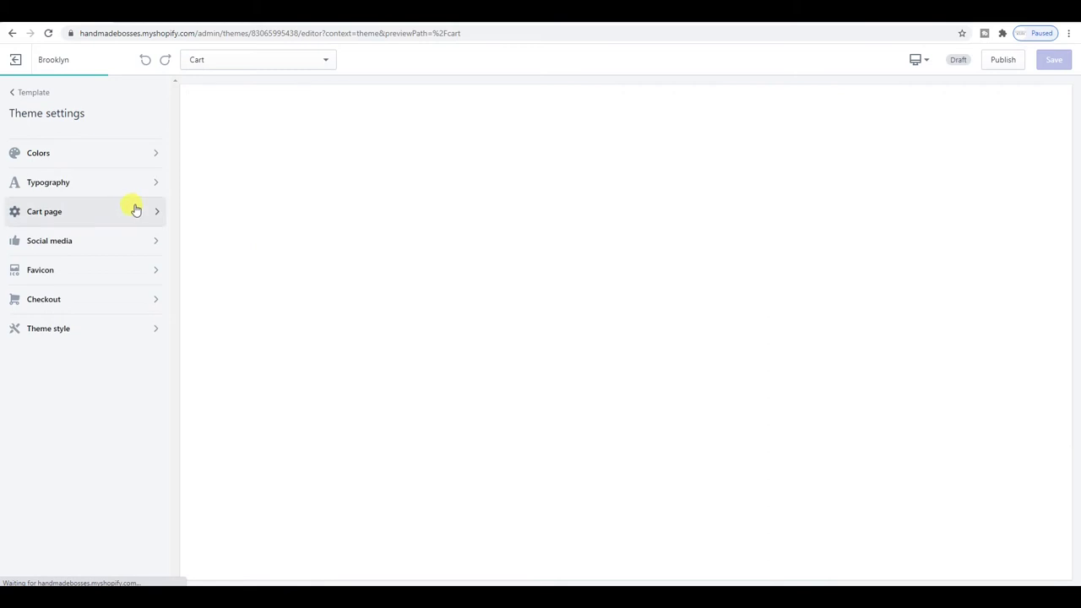
Step: Add the store's Facebook and Pinterest links in the social media settings, keep all sharing options enabled and save the theme
left_click(98, 238)
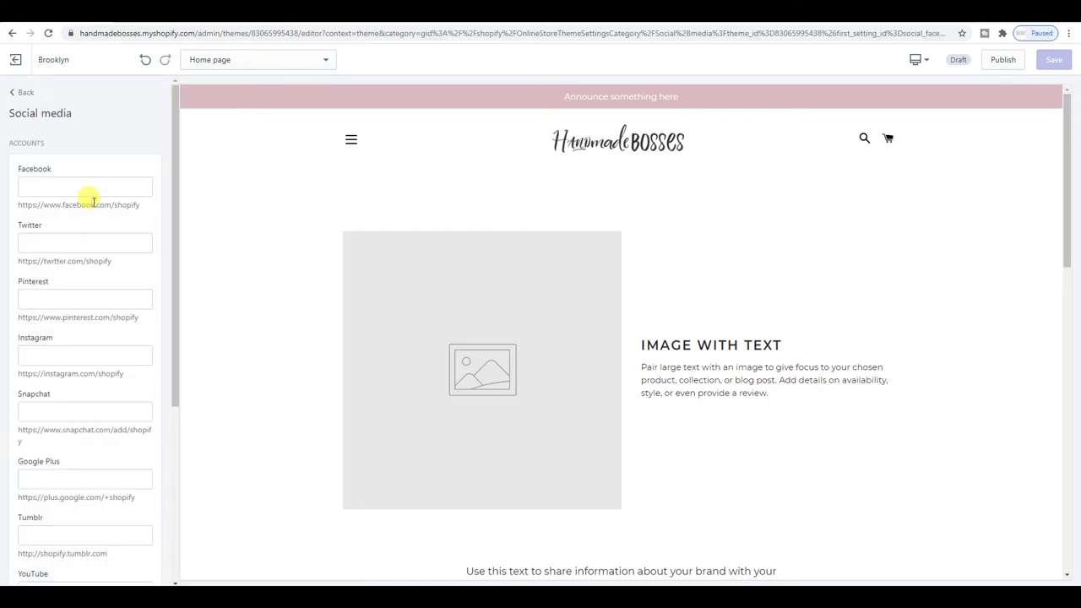
scroll(87, 197, "down", 2)
scroll(93, 201, "up", 2)
scroll(93, 201, "up", 1)
scroll(94, 191, "down", 3)
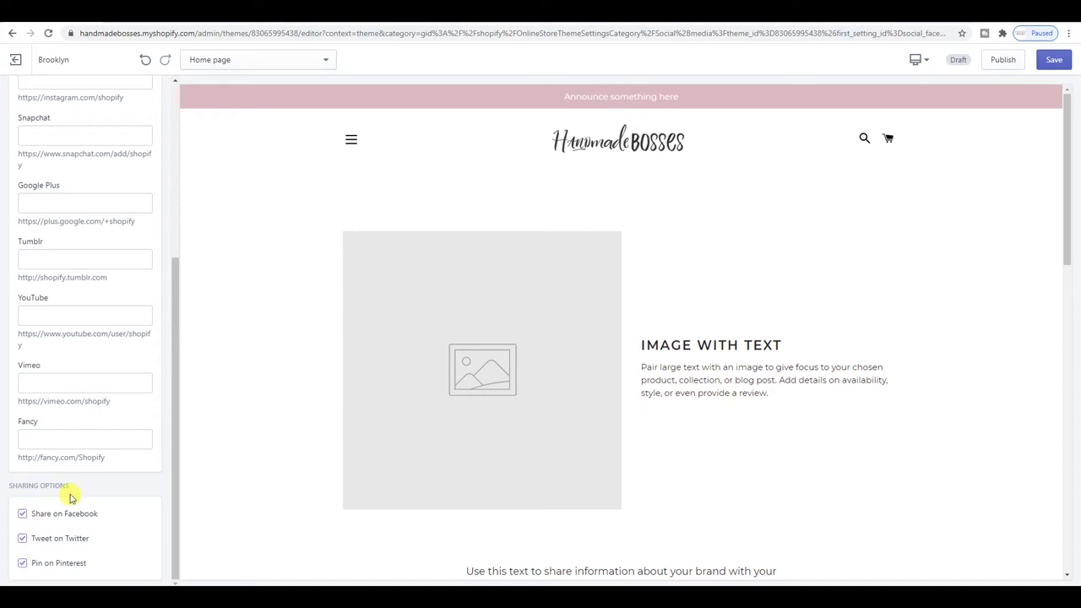
left_click(1054, 59)
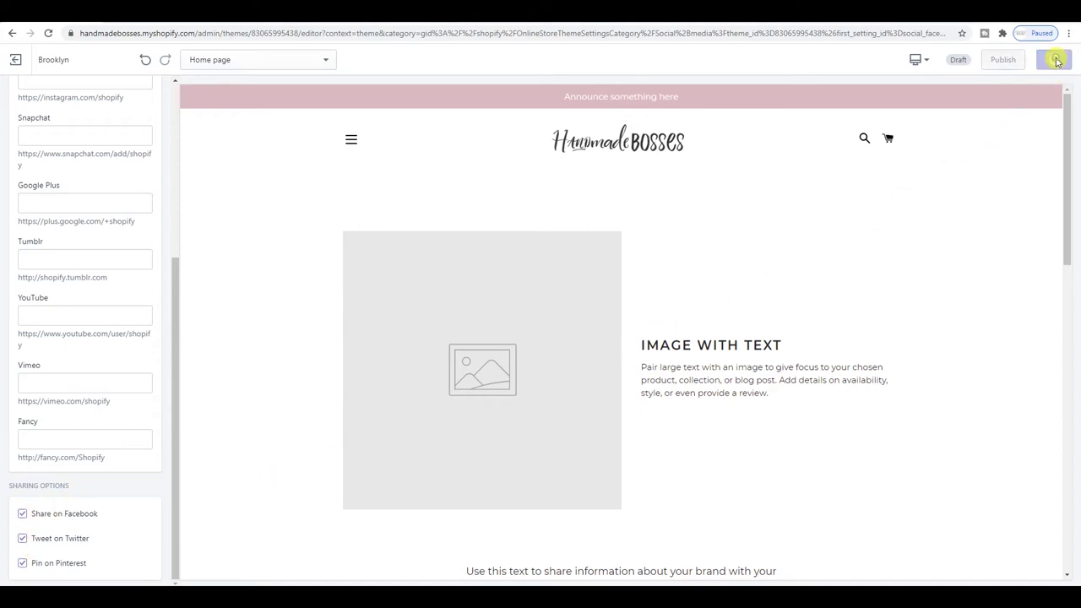
Step: Examine the product sharing buttons and the footer's social account links in the home page preview
scroll(685, 197, "down", 10)
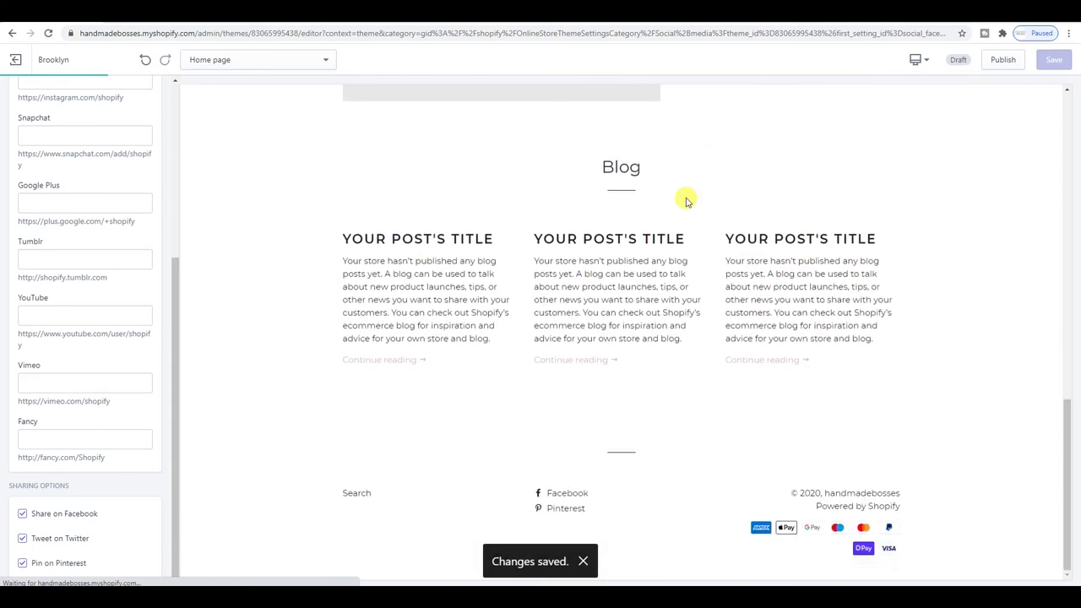
scroll(718, 222, "up", 3)
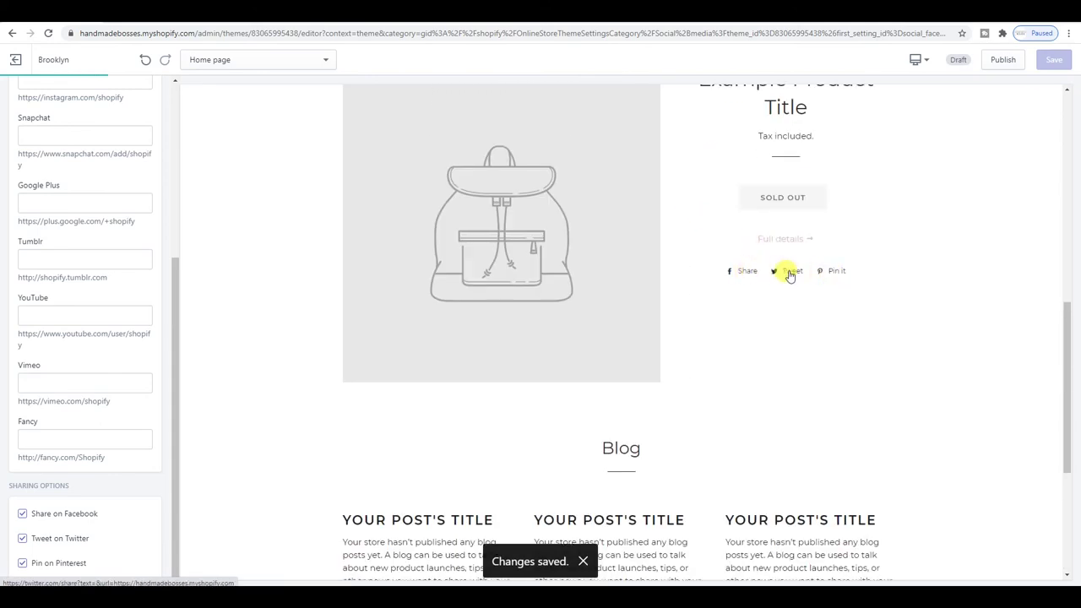
scroll(788, 274, "down", 2)
scroll(789, 273, "down", 1)
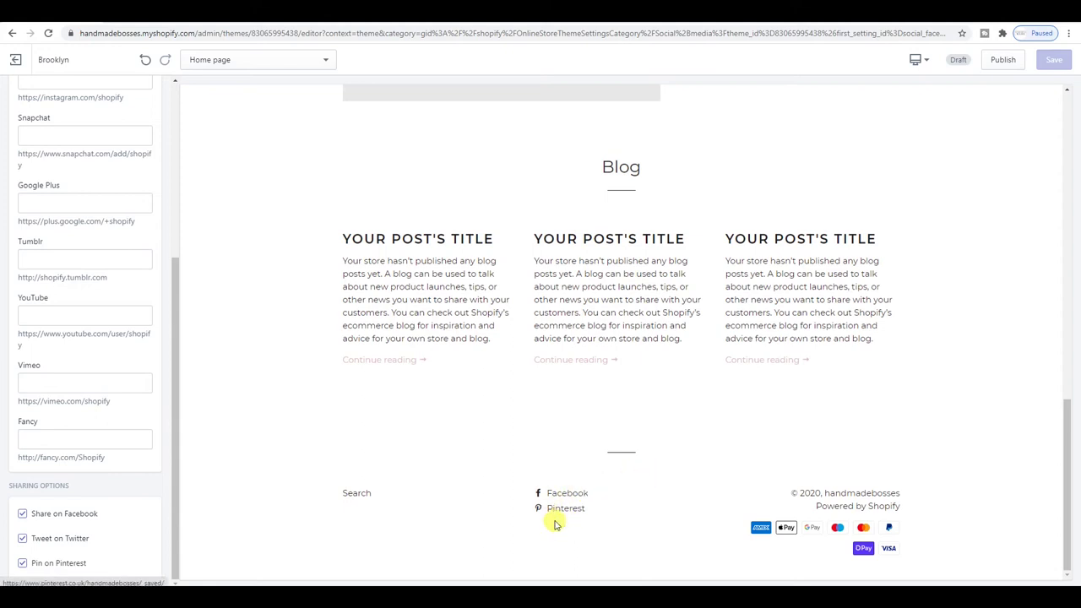
scroll(429, 410, "up", 1)
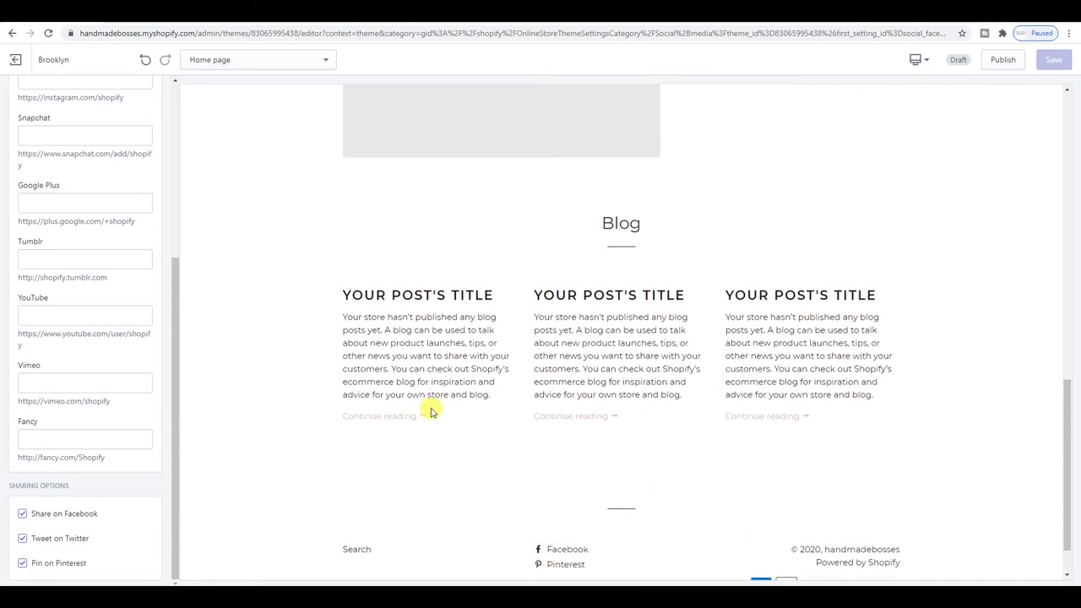
scroll(508, 460, "down", 1)
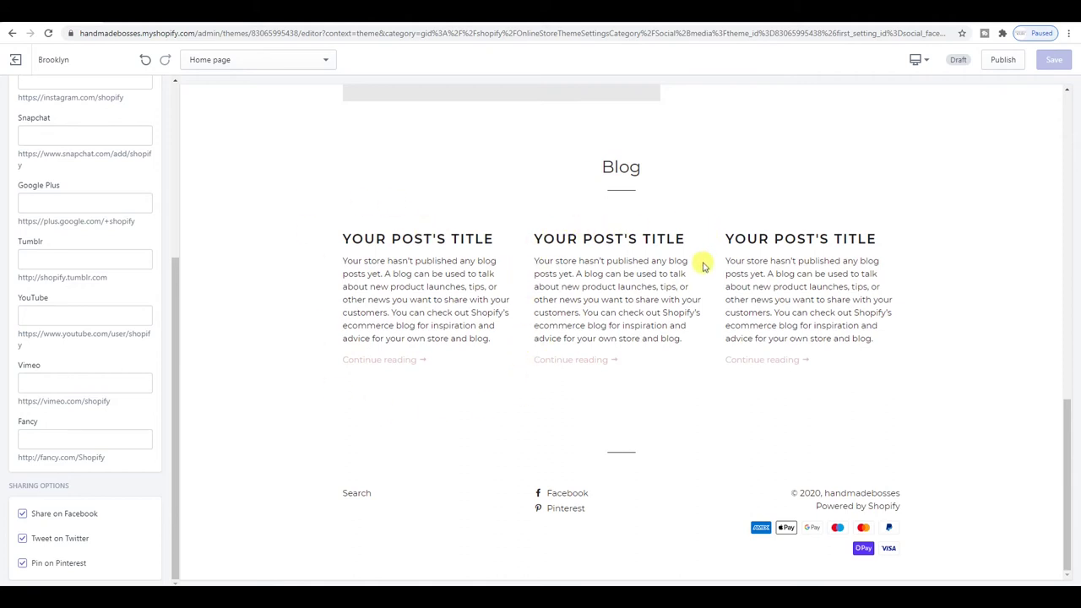
scroll(272, 207, "up", 5)
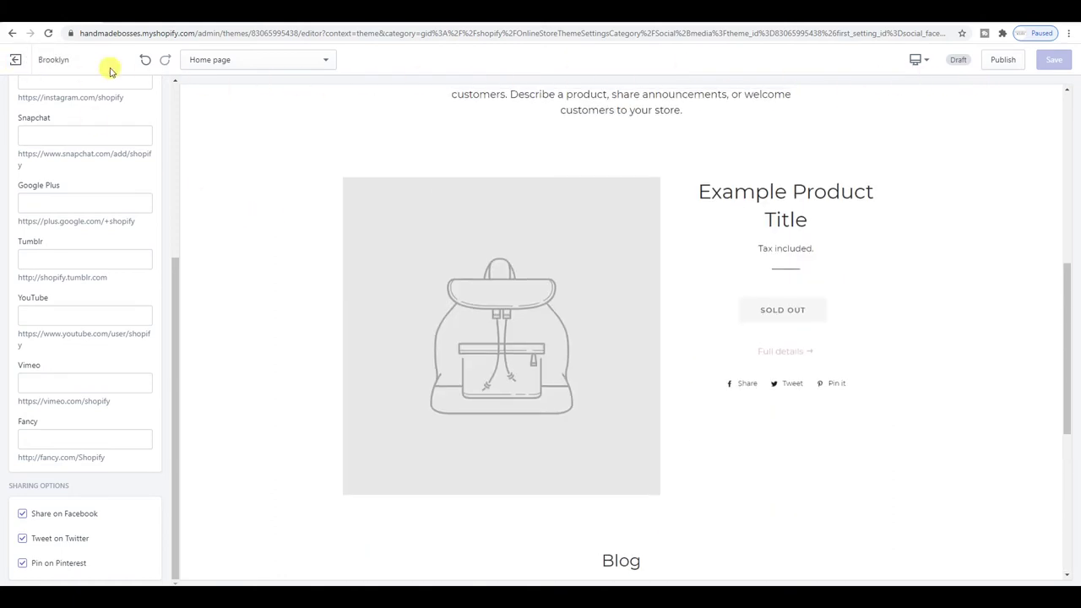
Step: Switch the preview to the Mobile layout and look over the whole home page
left_click(918, 61)
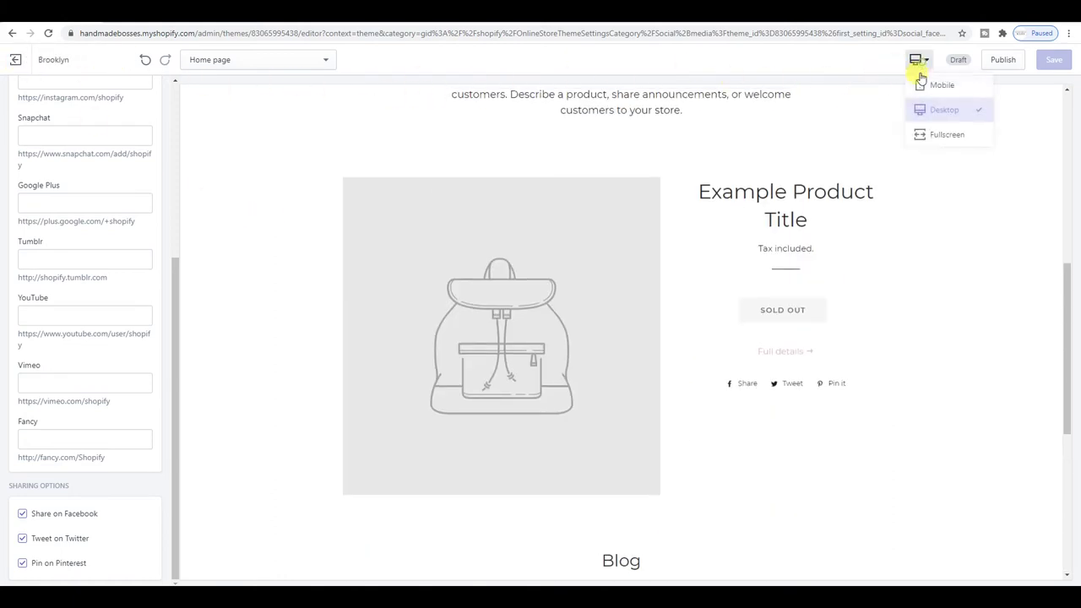
left_click(937, 86)
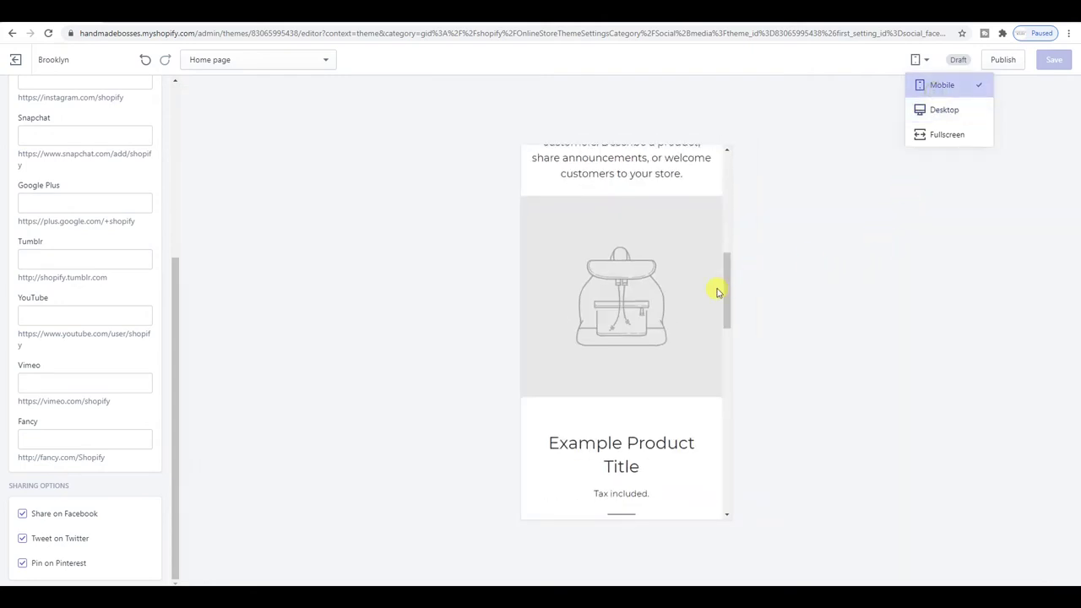
scroll(718, 291, "up", 8)
scroll(715, 268, "down", 15)
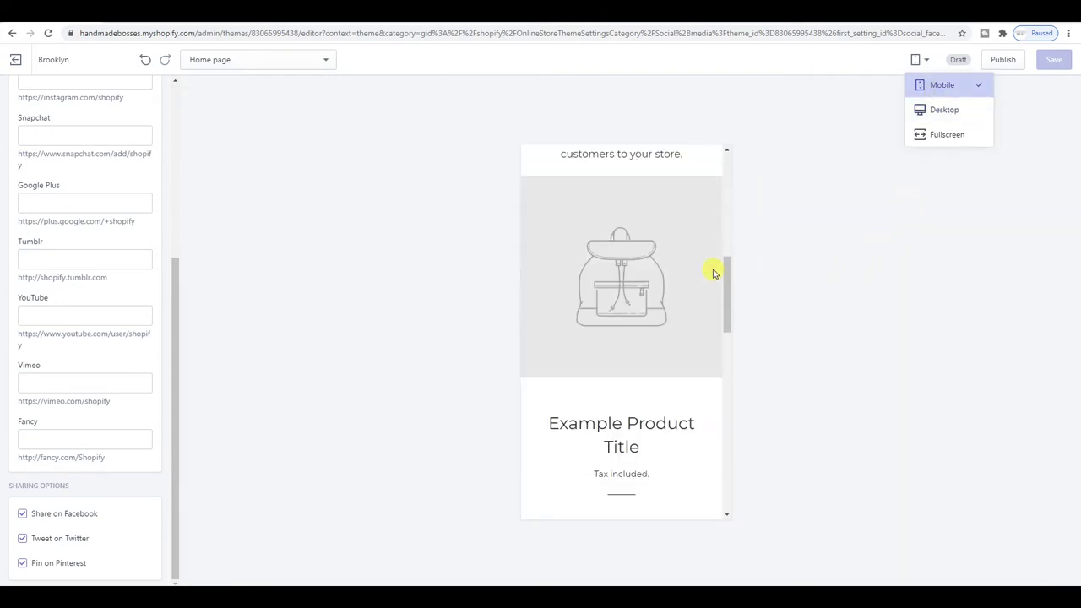
scroll(714, 273, "up", 15)
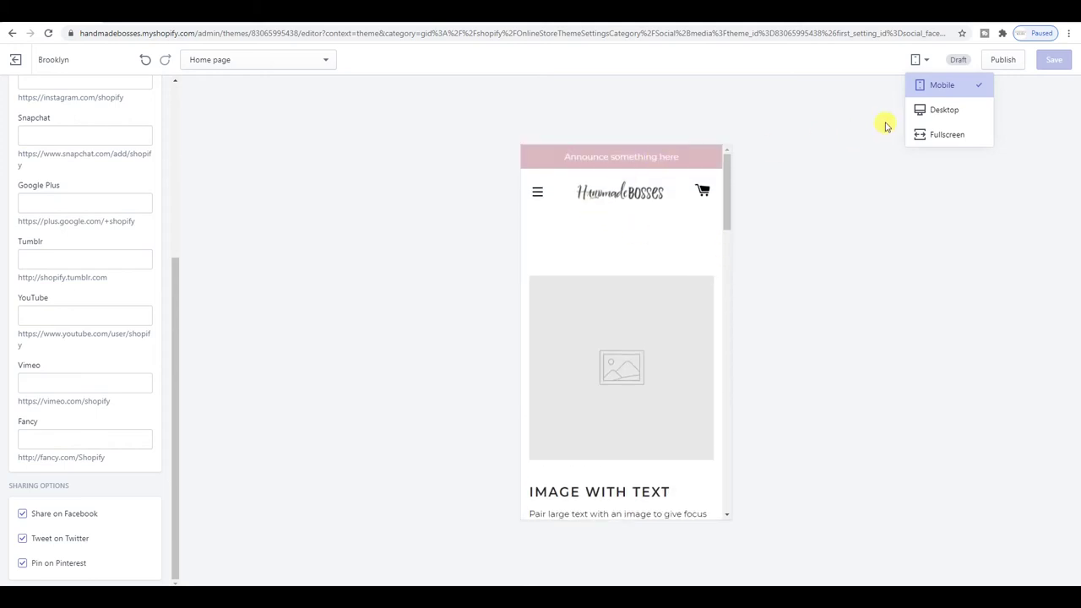
Step: Leave the theme editor and start adding a new product to the store
left_click(17, 66)
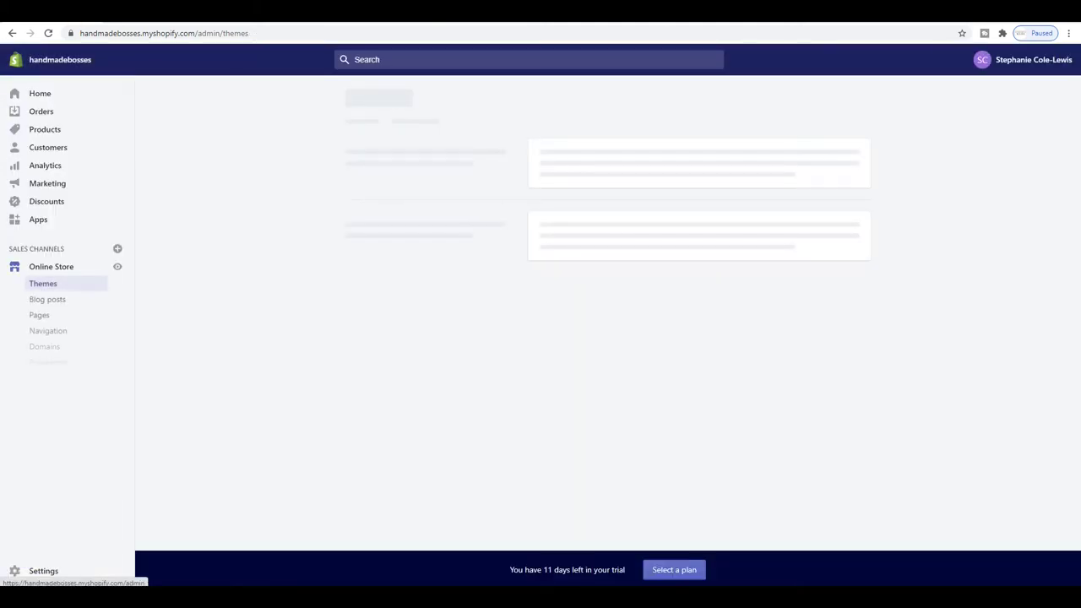
left_click(74, 134)
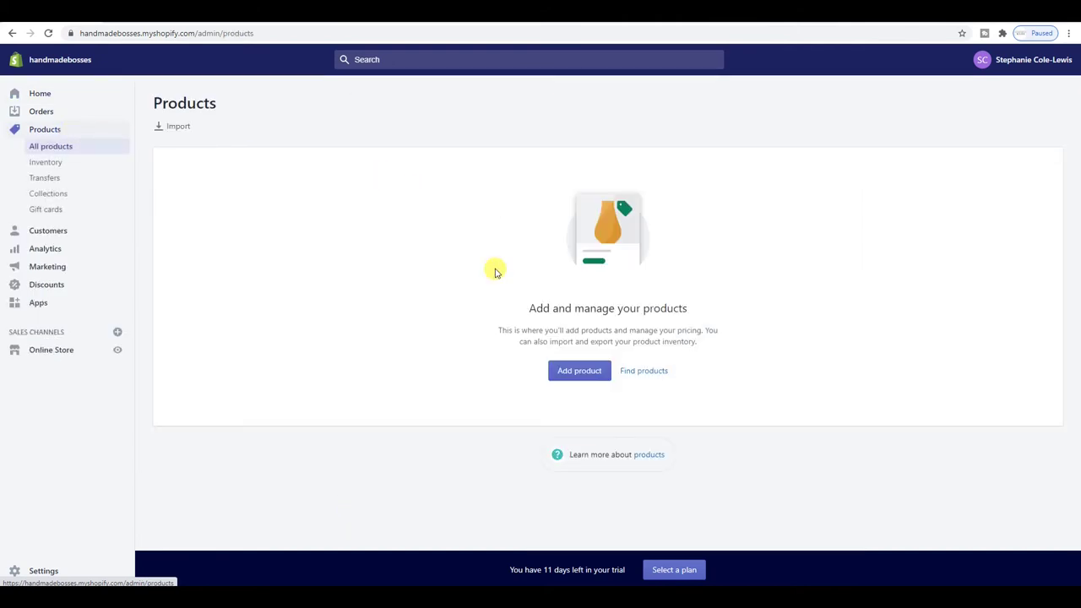
left_click(574, 376)
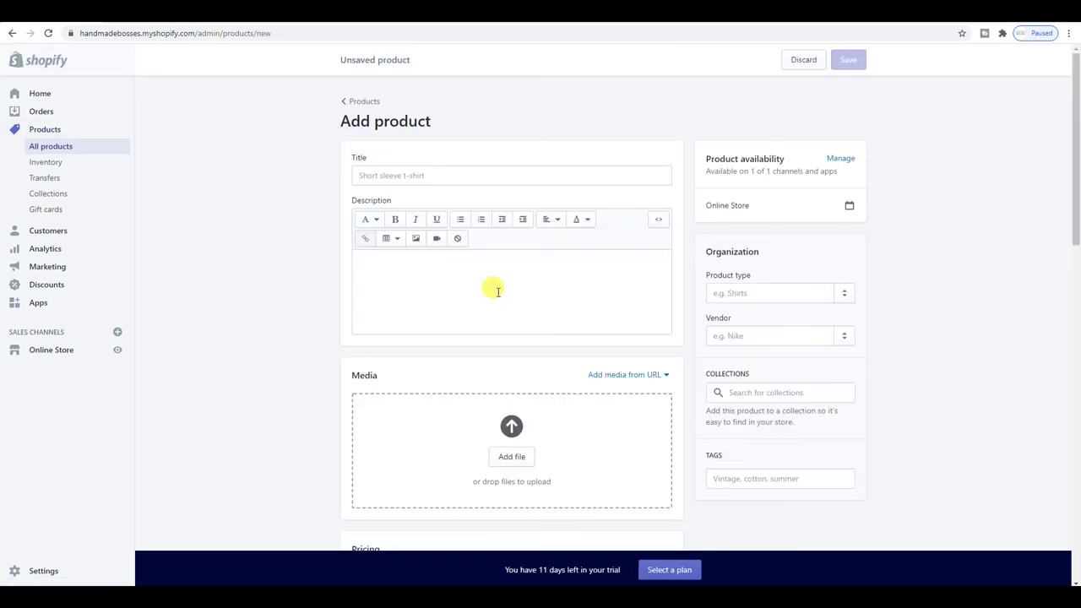
Step: Title the new product "The Handmade Bosses Planner Kit"
left_click(476, 178)
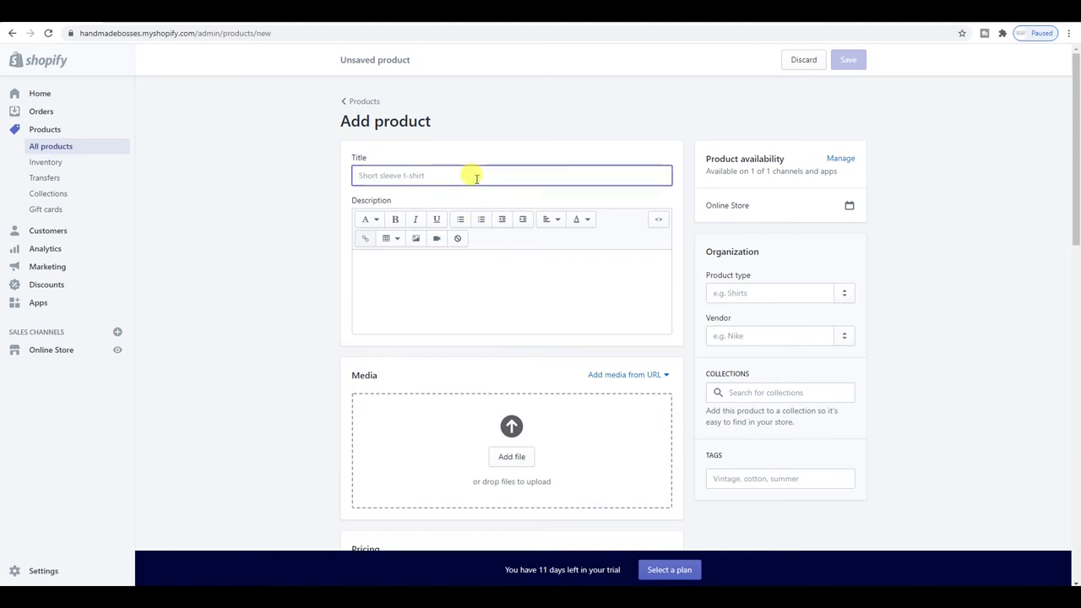
type("The Handm")
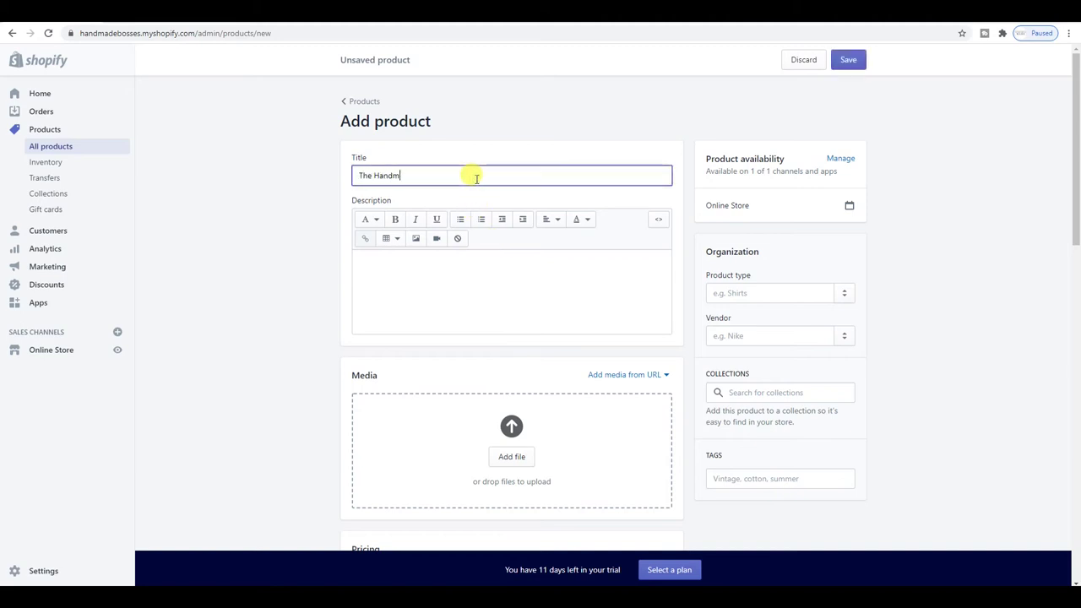
type("ade Bosses Planner")
Step: Upload the eight planner kit image files to the product's media section
scroll(482, 185, "down", 1)
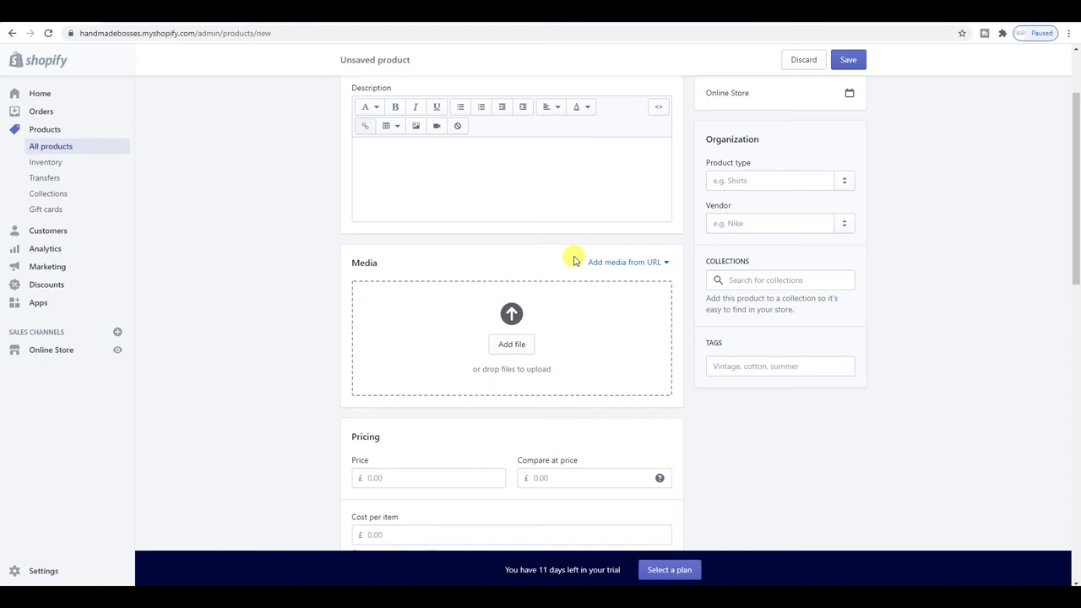
left_click(502, 336)
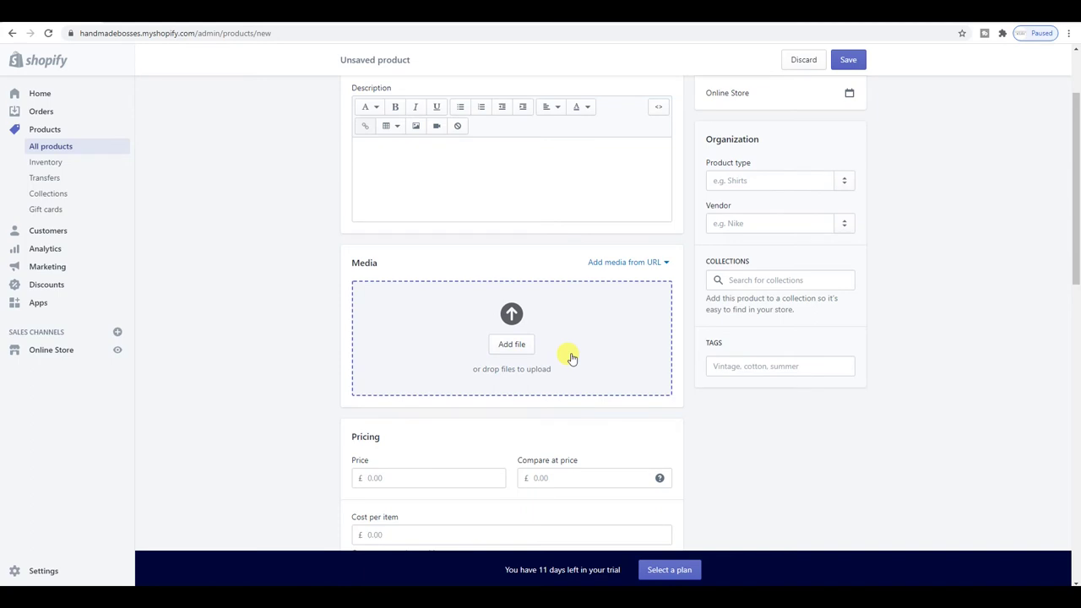
left_click_drag(570, 358, 531, 333)
scroll(526, 287, "down", 1)
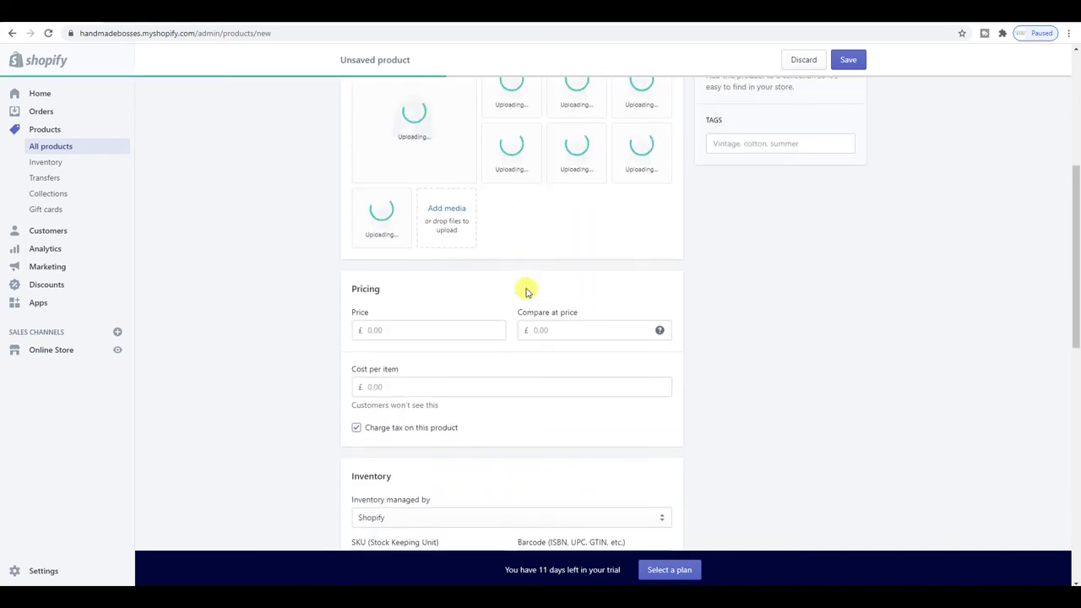
scroll(526, 290, "down", 2)
scroll(527, 289, "up", 6)
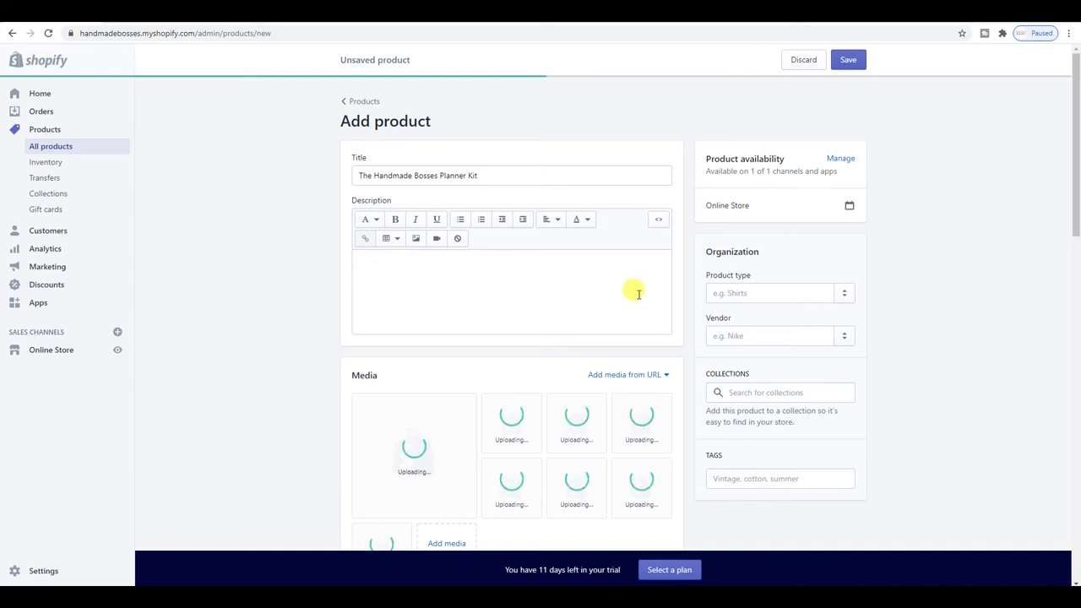
scroll(689, 294, "down", 1)
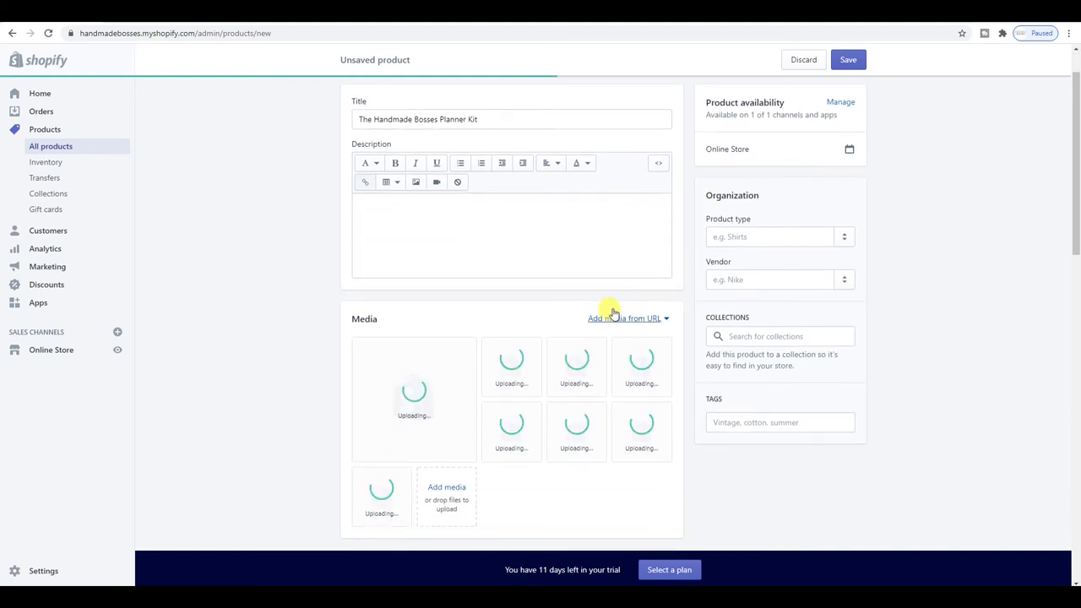
scroll(617, 302, "up", 1)
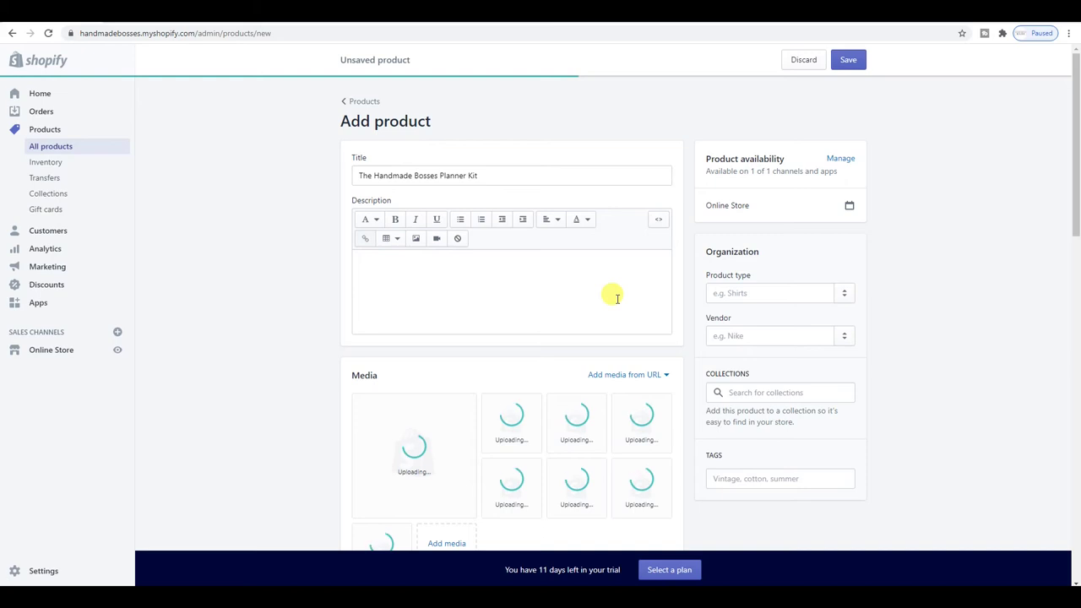
Step: Set the product type to a new type named Planner
left_click(734, 286)
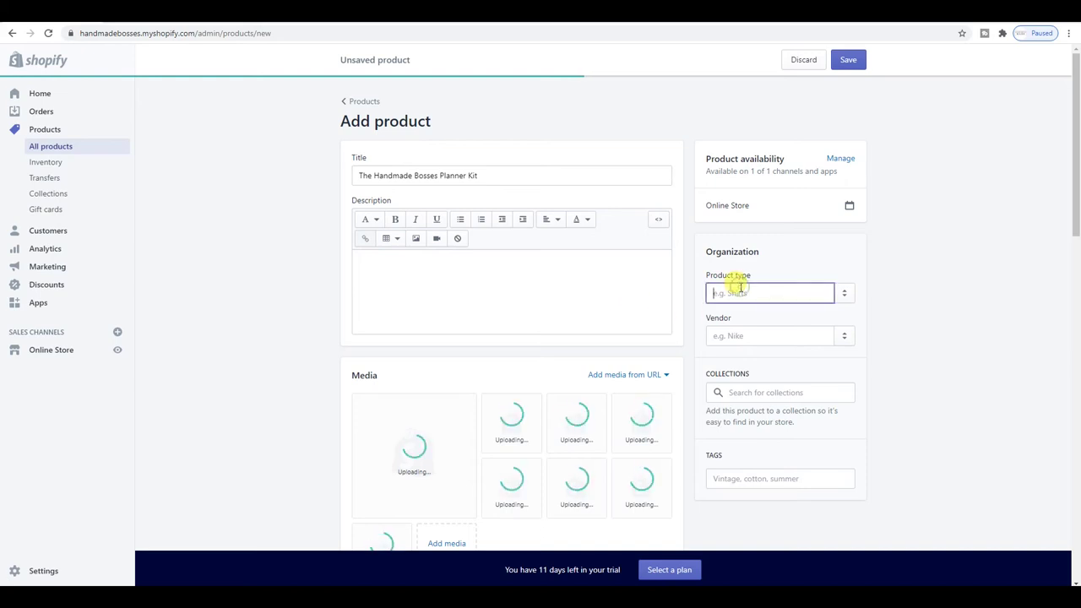
type("Pl")
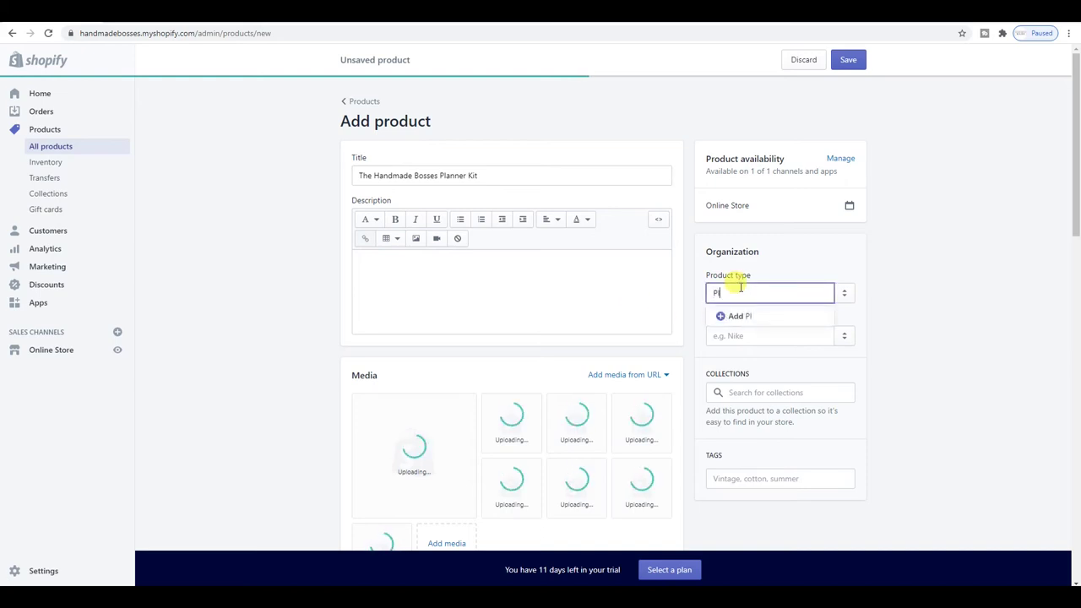
type("anner")
left_click(745, 316)
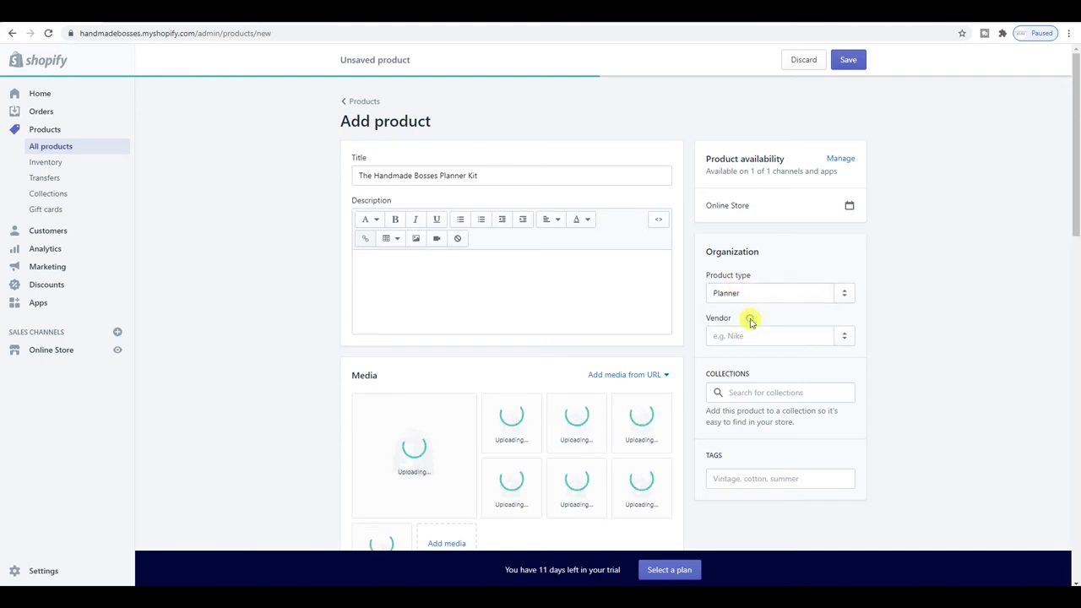
Step: Add Handmade Bosses as the product's vendor
left_click(757, 337)
left_click(833, 336)
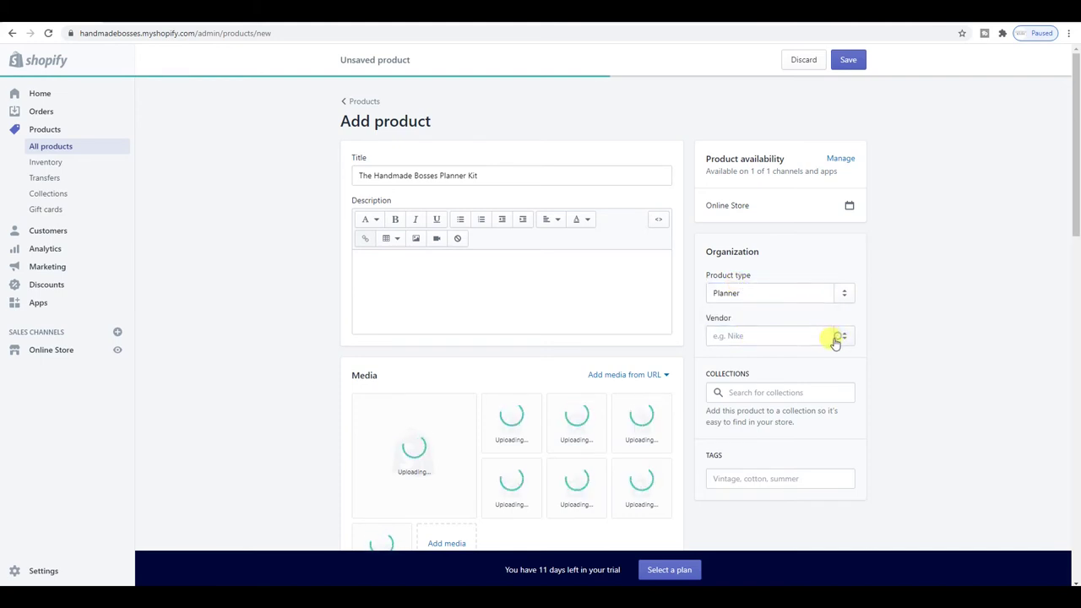
left_click(813, 336)
type("Hand")
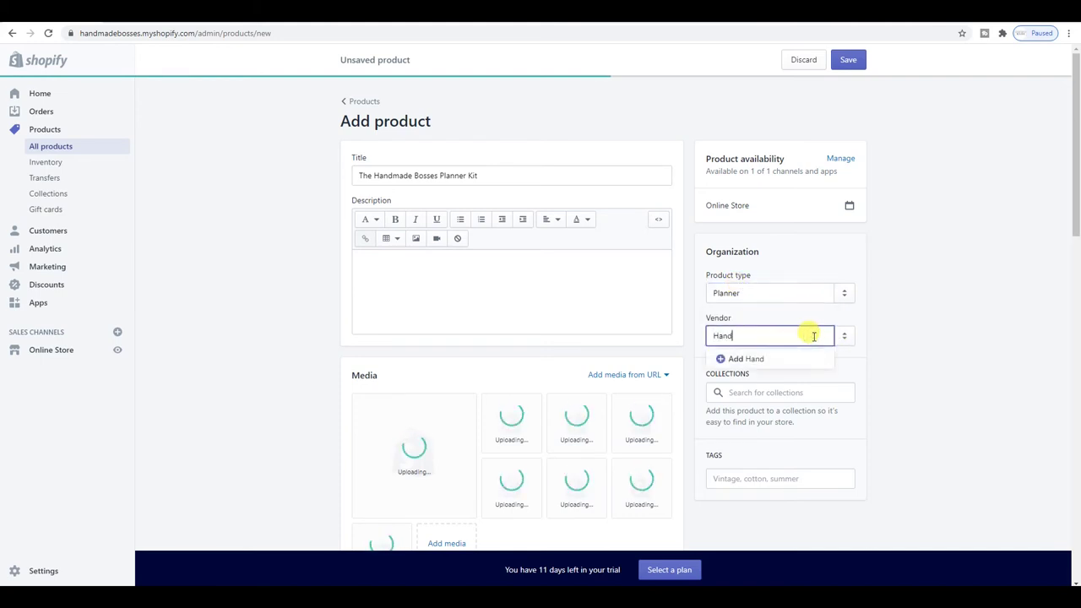
type("made Bosses")
left_click(798, 358)
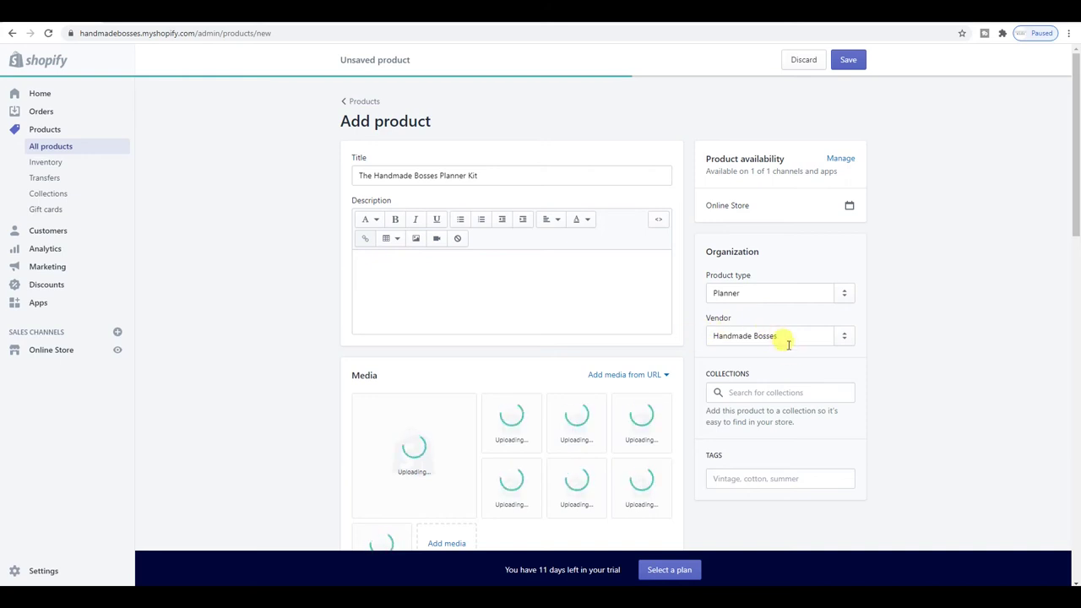
Step: Check the available collections, open the store's Collections page in a separate browser tab, and start creating a collection
left_click(790, 390)
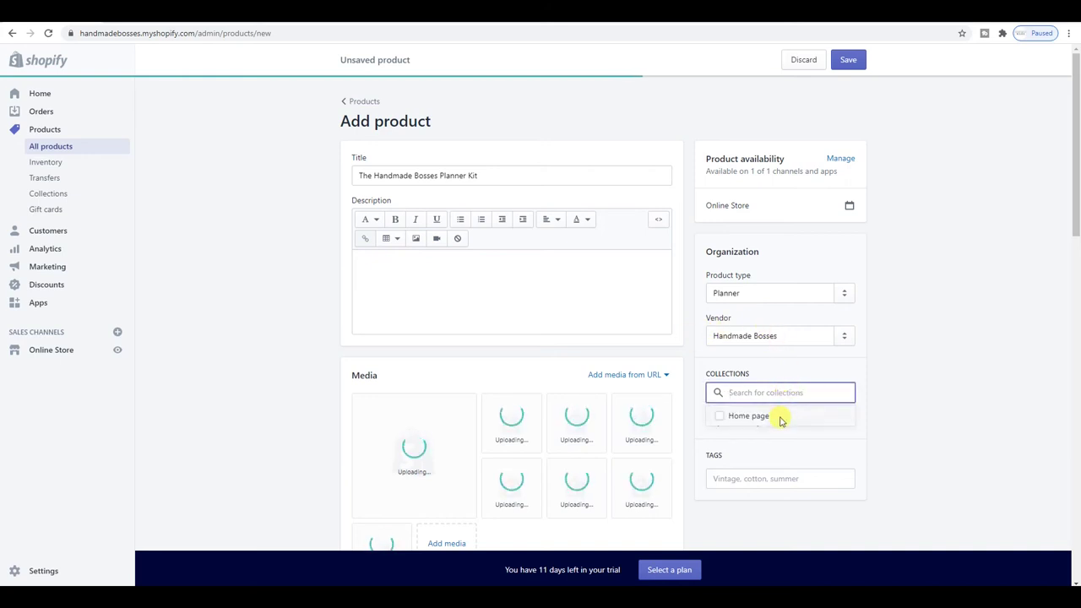
left_click(790, 380)
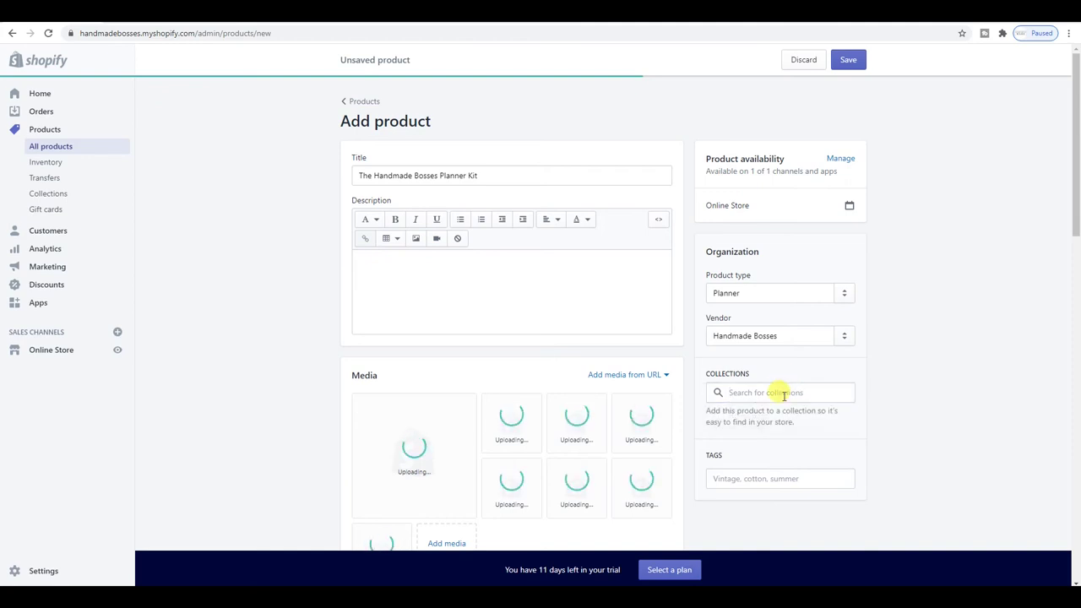
right_click(63, 195)
left_click(74, 203)
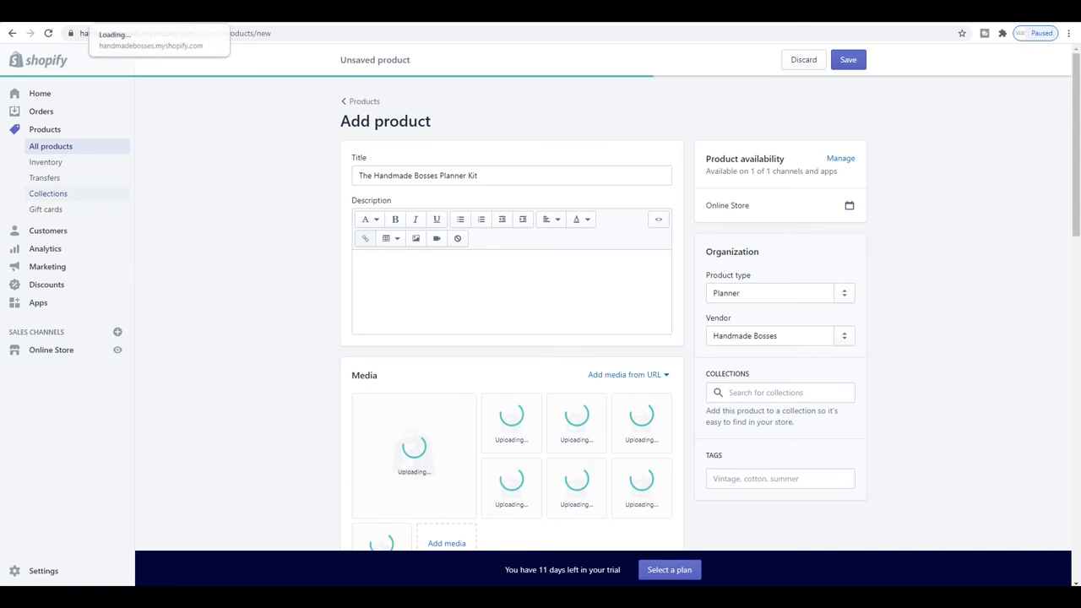
left_click(169, 10)
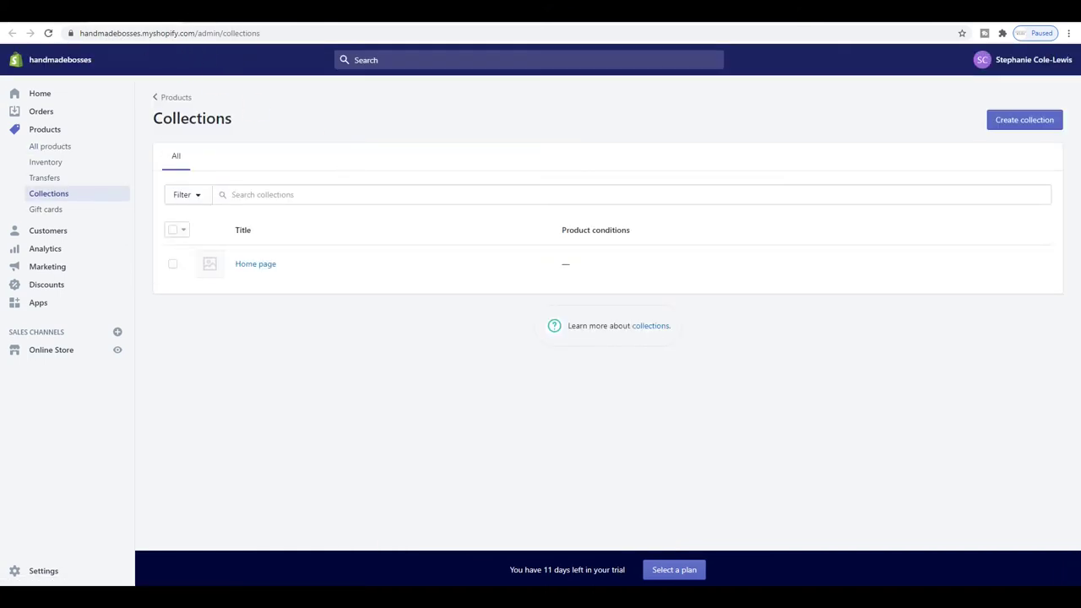
left_click(1019, 133)
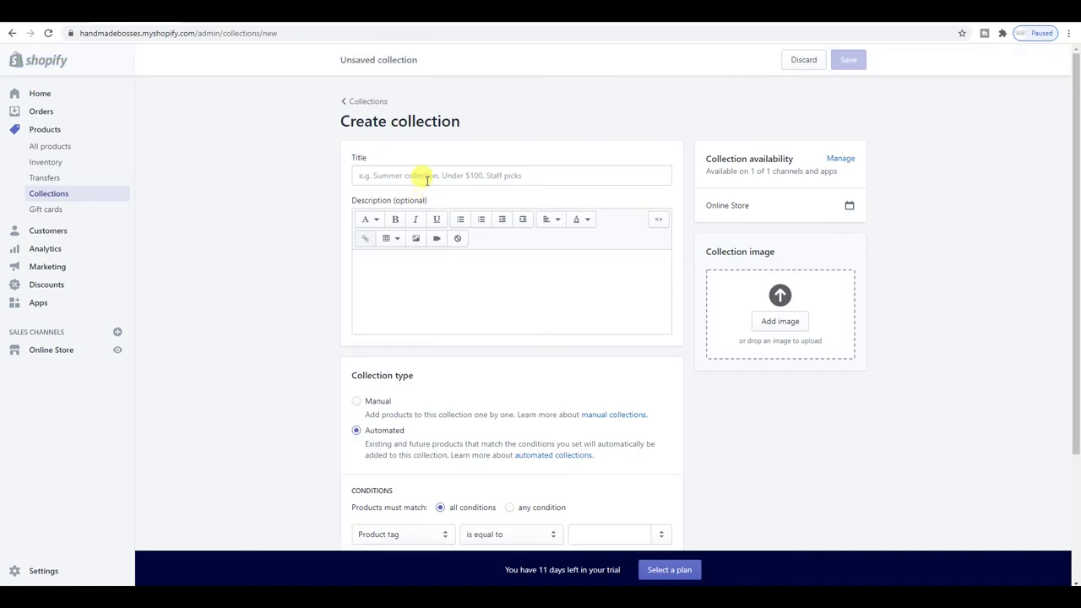
Step: Title the new collection "The Handmade Bosses Creative Business Planner"
left_click(427, 178)
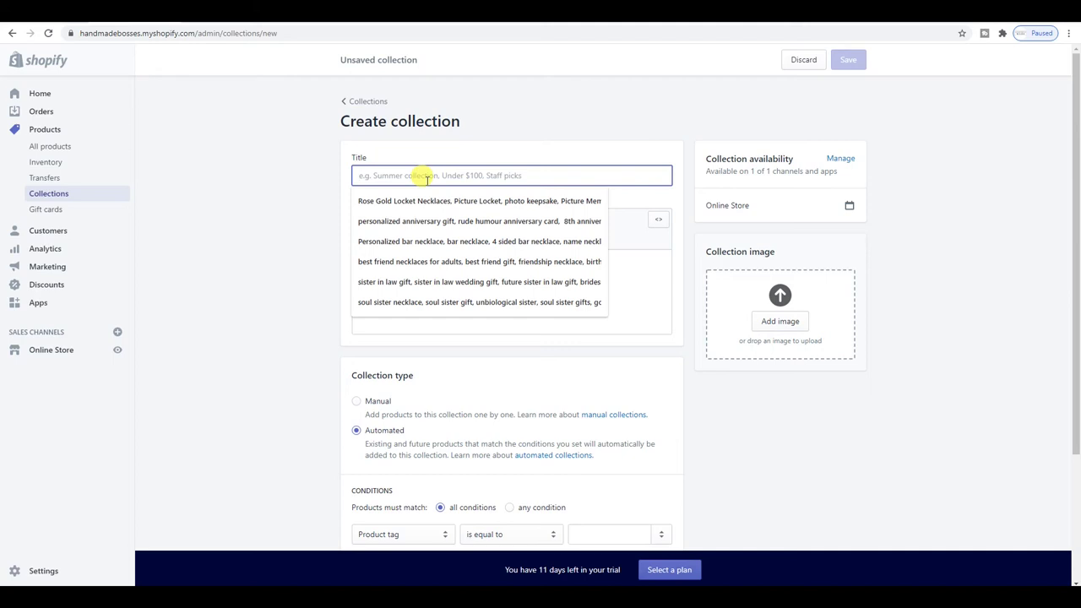
type("The Han")
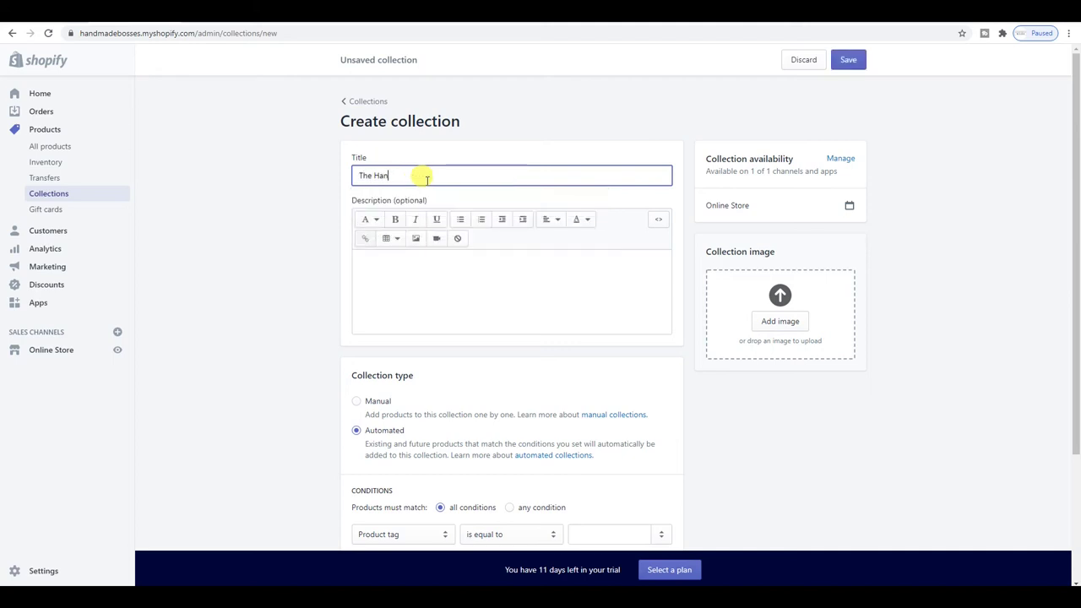
type("dmade Bosses Creative Business Planner")
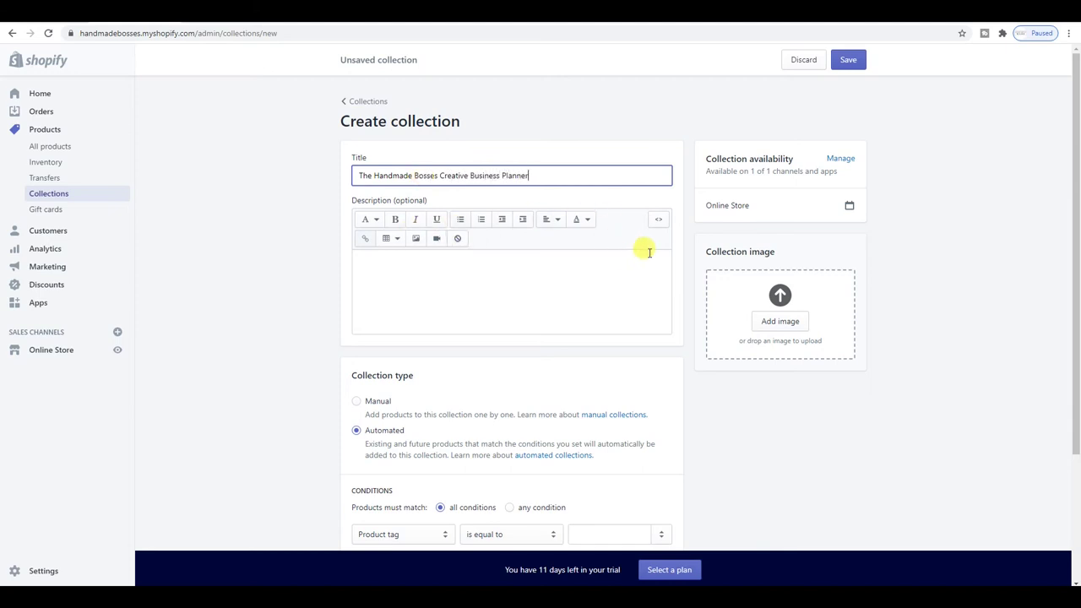
Step: Copy the collection's title into its description
scroll(649, 252, "down", 1)
left_click_drag(532, 119, 323, 124)
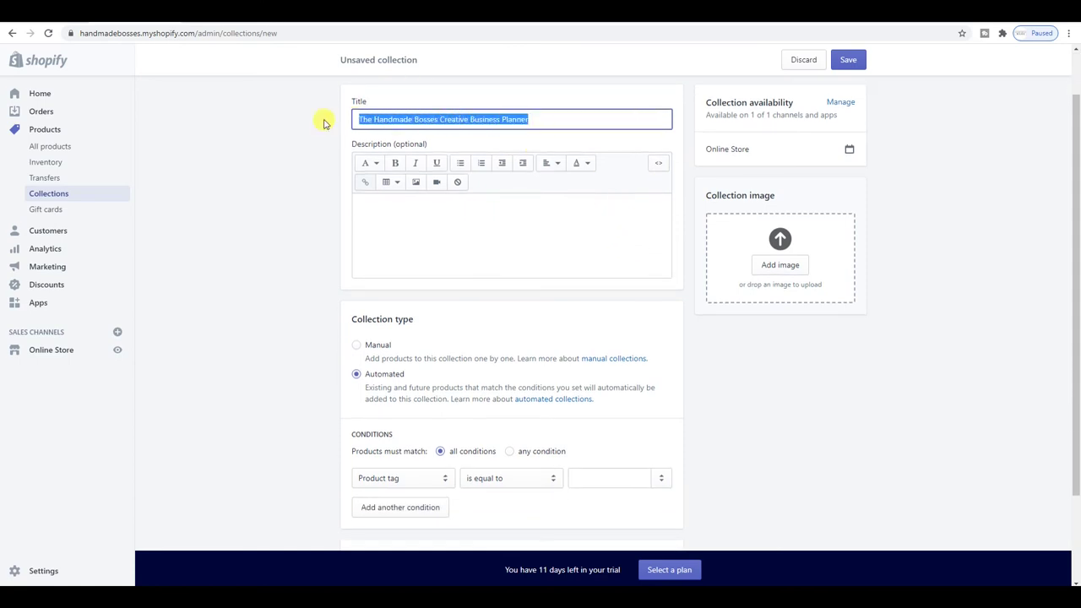
key("ctrl+c")
left_click(385, 206)
key("ctrl+v")
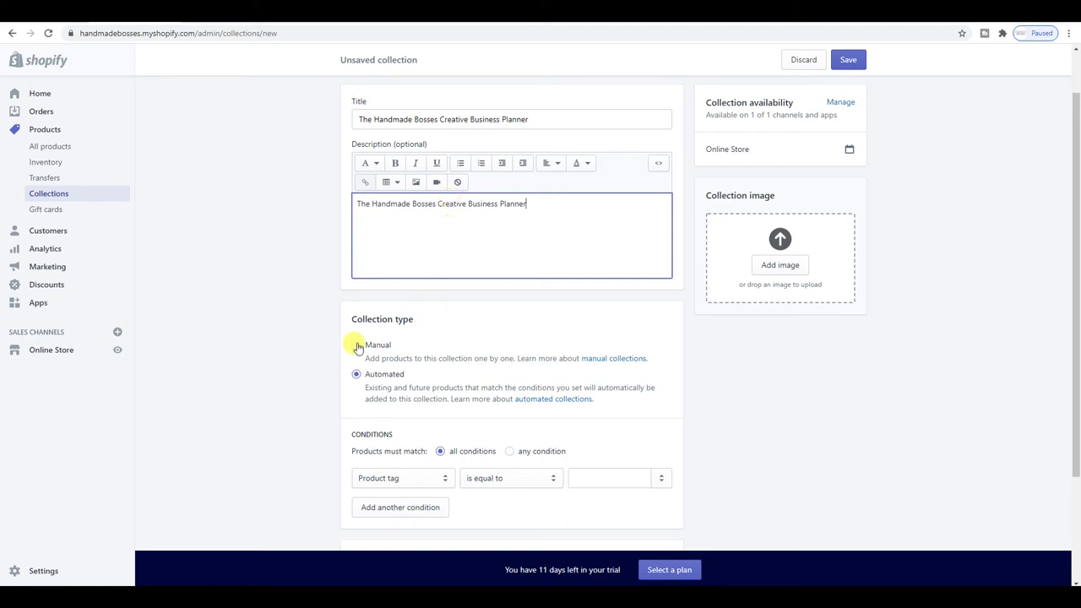
Step: Set the automated collection's condition to Product type is equal to Planner
scroll(392, 401, "down", 2)
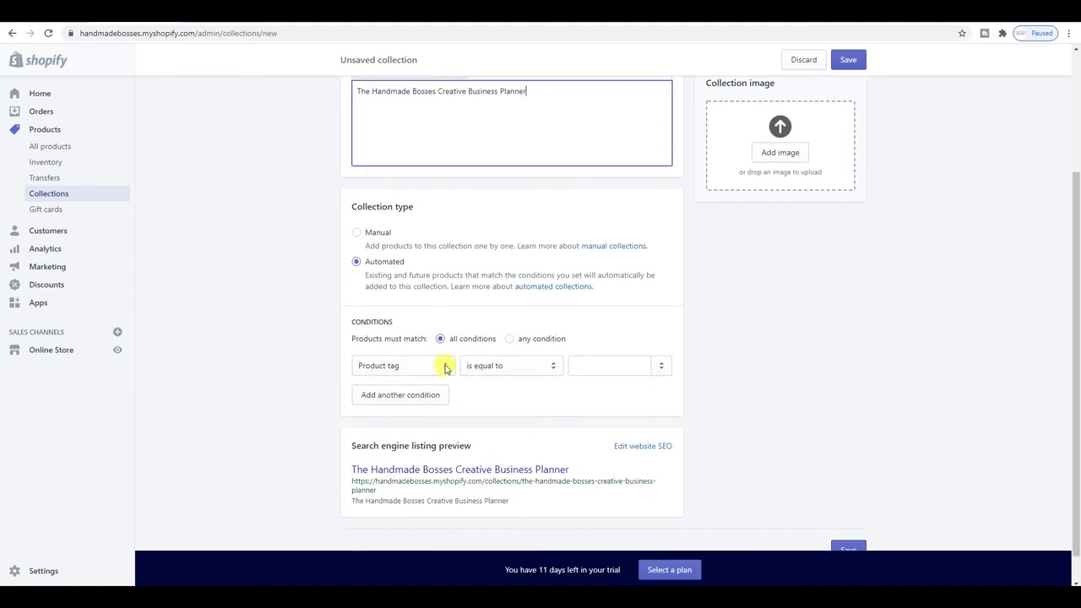
left_click(445, 367)
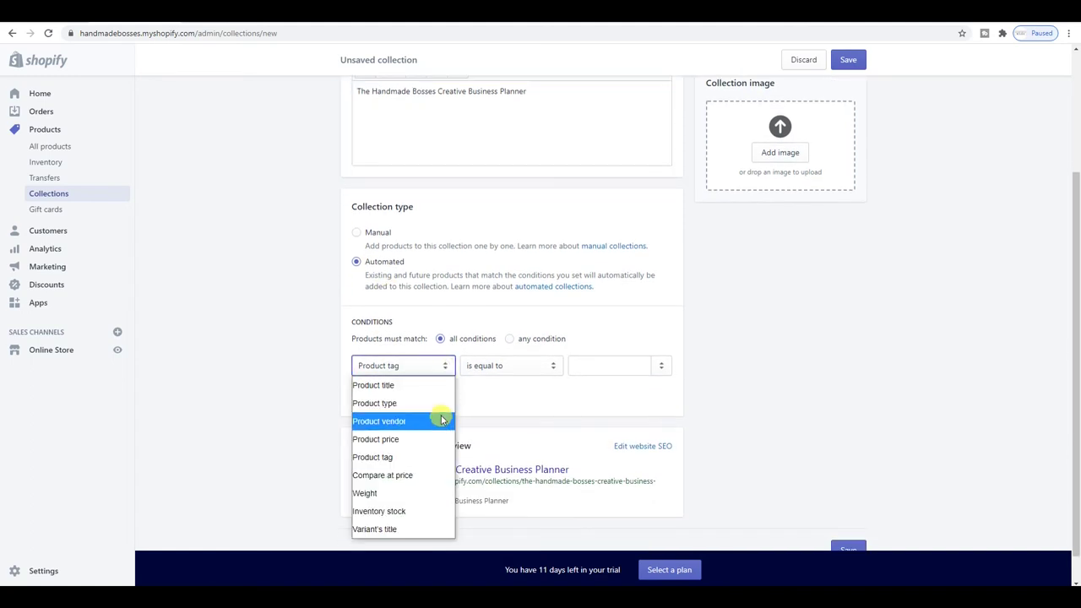
left_click(441, 405)
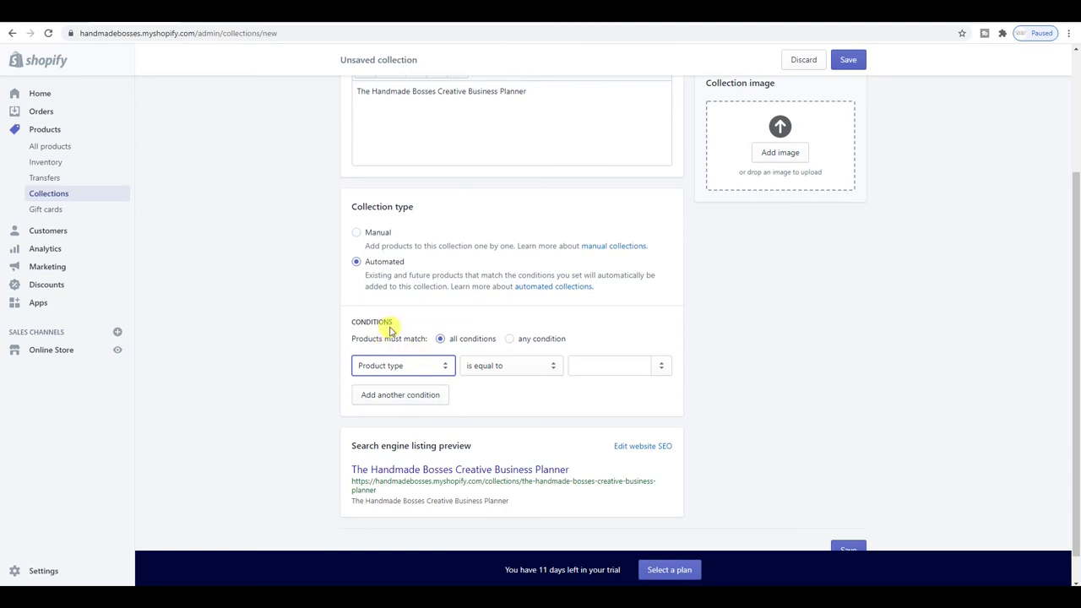
scroll(434, 372, "up", 1)
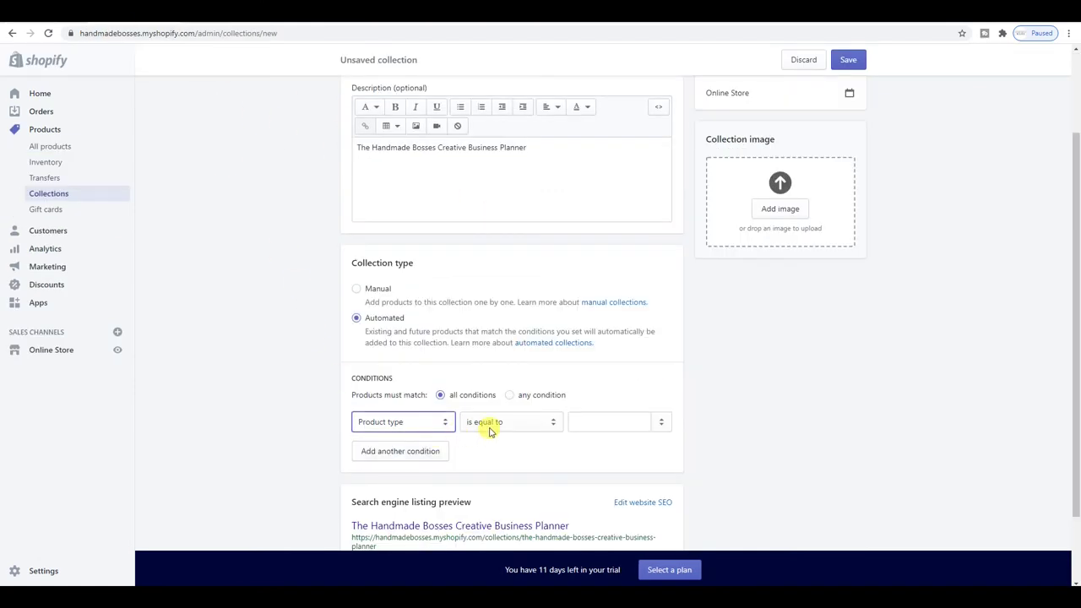
left_click(488, 431)
left_click(490, 425)
left_click(615, 423)
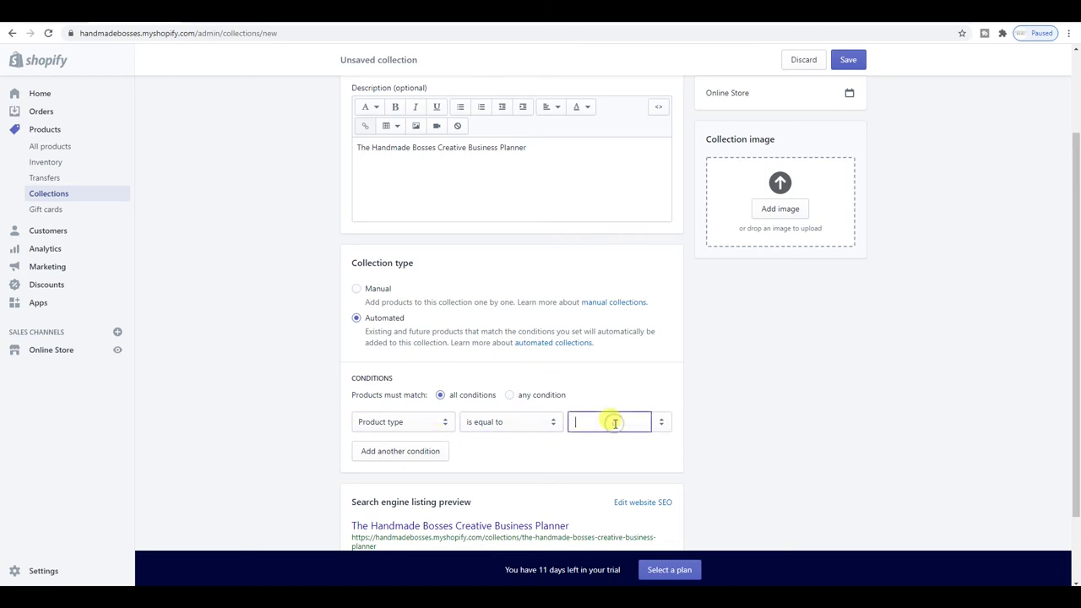
type("Planner")
left_click(603, 441)
Step: Save the planner collection and look over its conditions and products
scroll(612, 422, "down", 2)
scroll(625, 380, "up", 5)
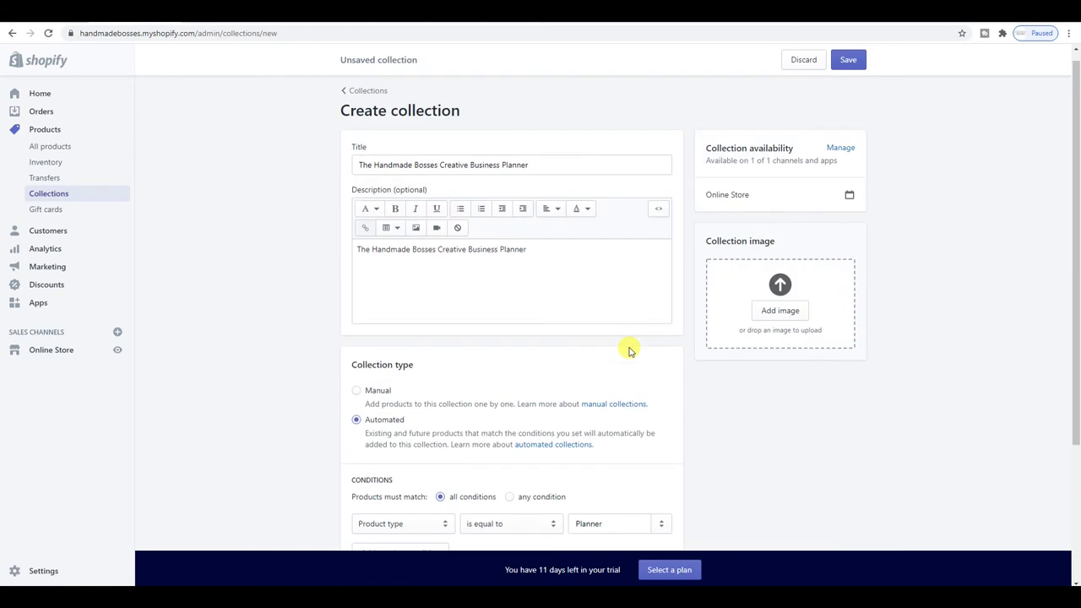
left_click(847, 59)
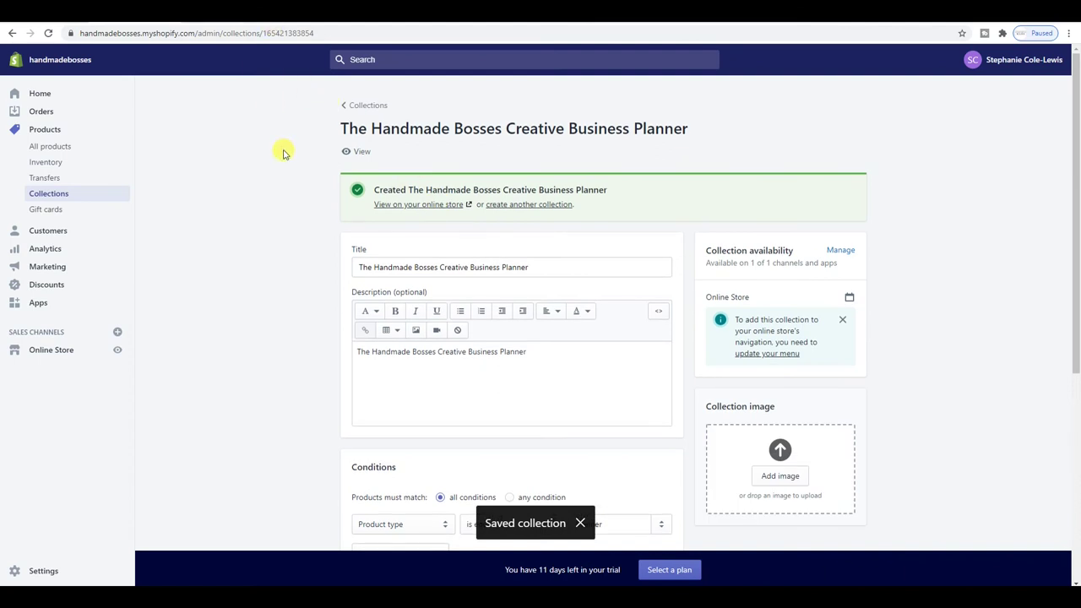
scroll(282, 150, "down", 3)
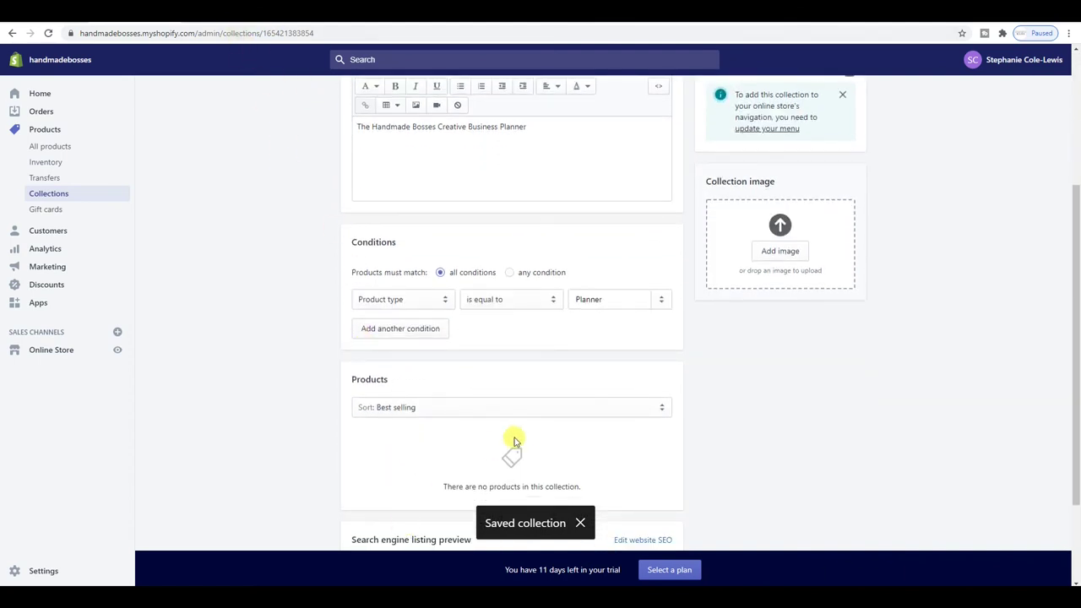
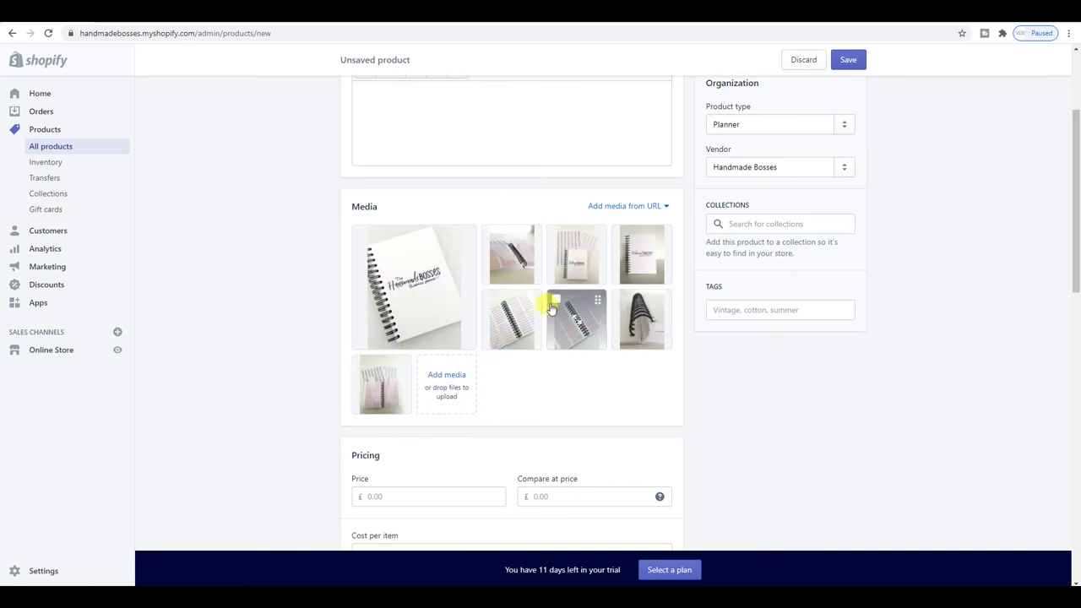
Step: Return to the unsaved planner kit product and set its price to £34.95, leaving the compare-at price empty
scroll(512, 386, "down", 1)
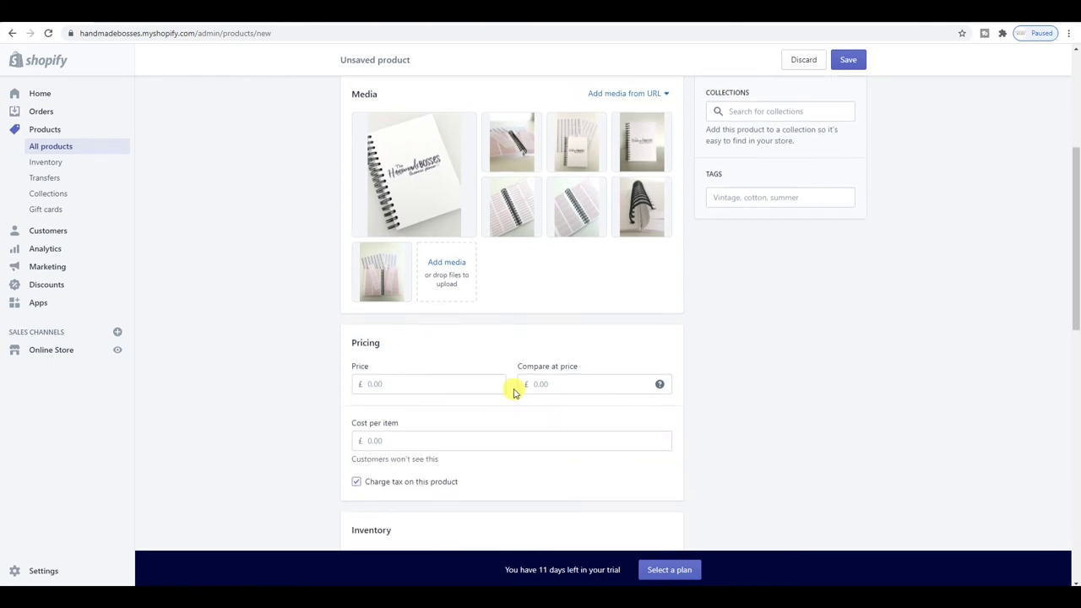
left_click(451, 385)
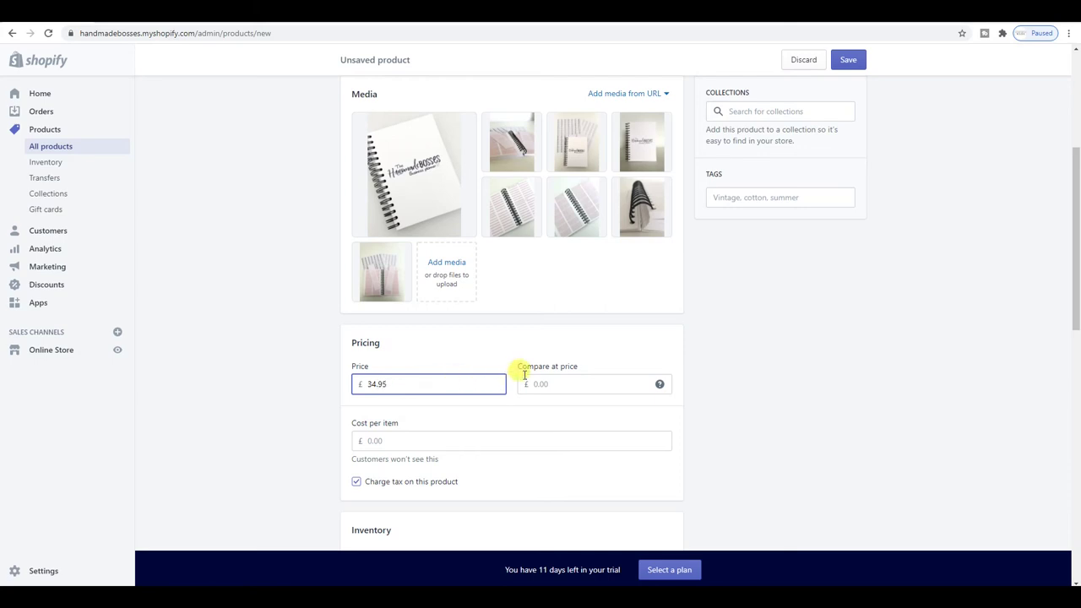
left_click(562, 377)
left_click(502, 355)
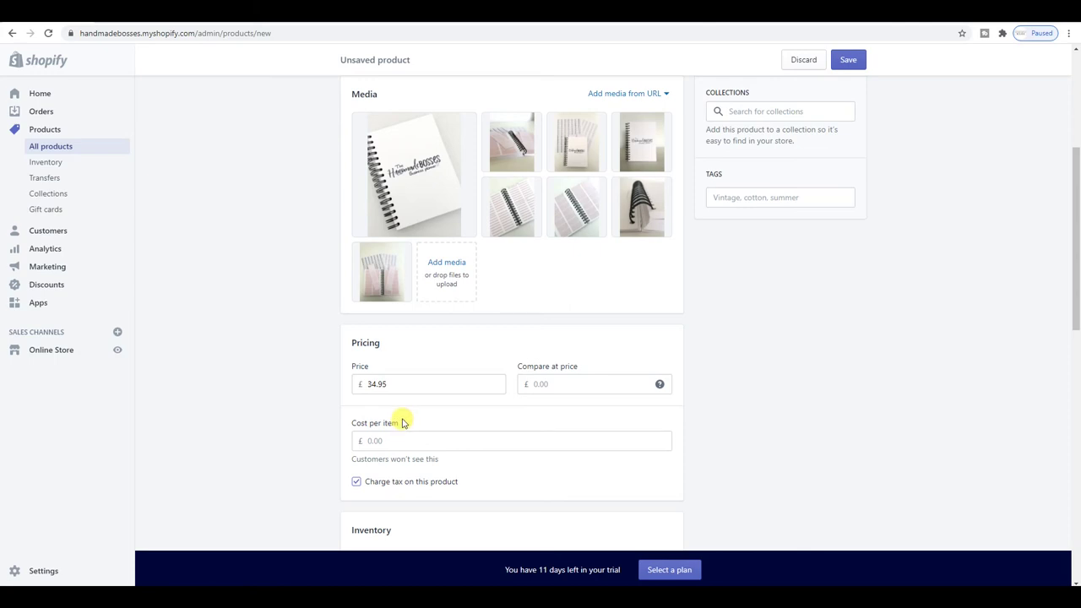
Step: Choose Shopify as the manager of the product's inventory
scroll(402, 423, "down", 2)
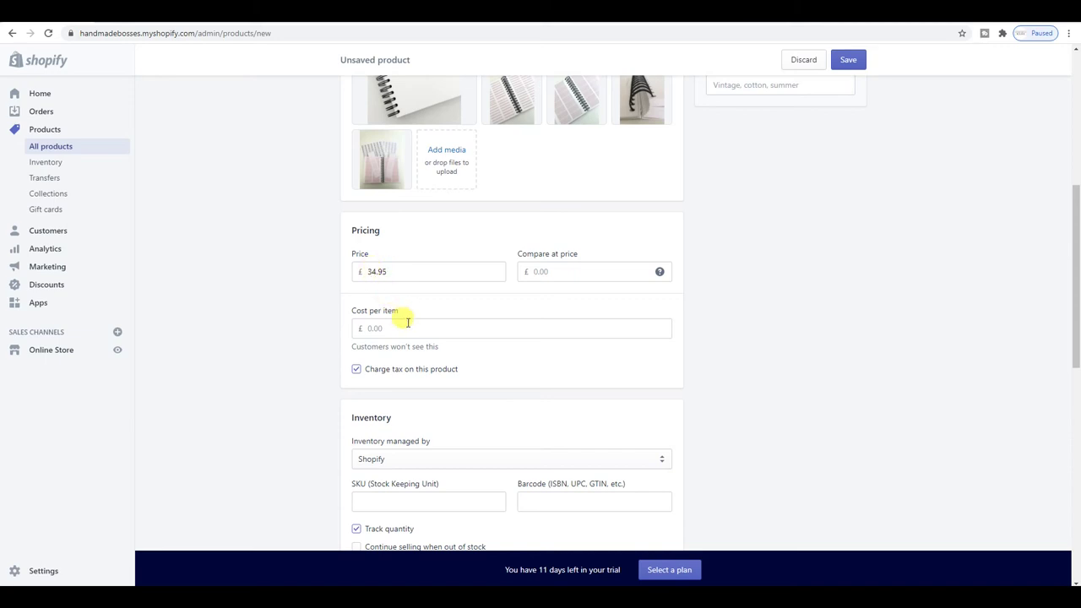
scroll(429, 328, "down", 2)
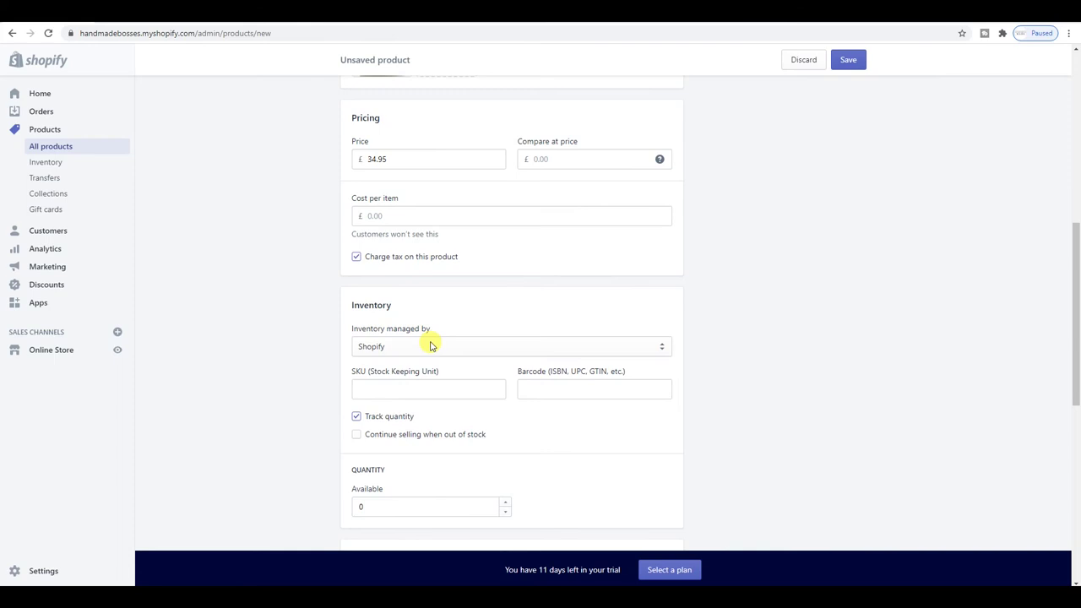
left_click(430, 345)
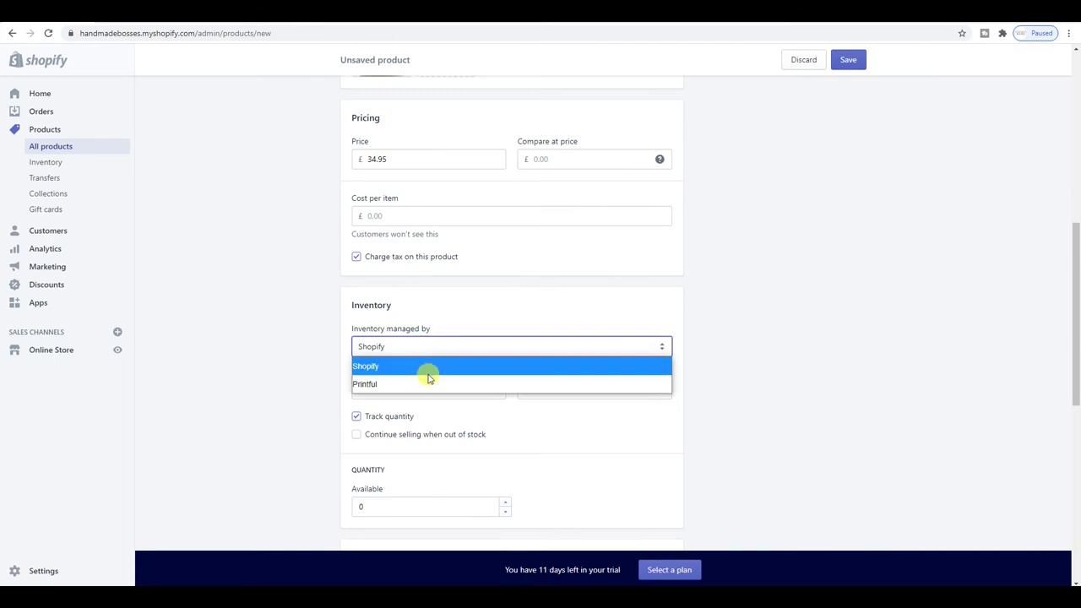
left_click(429, 366)
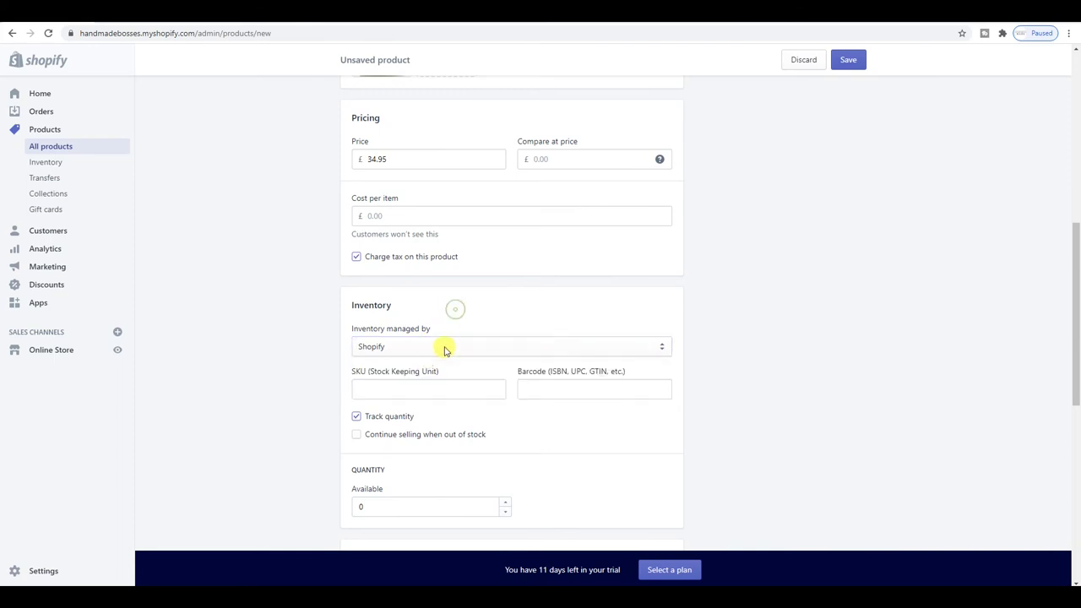
Step: Set the product's available quantity to 47
scroll(441, 379, "down", 1)
scroll(441, 380, "down", 1)
left_click(431, 393)
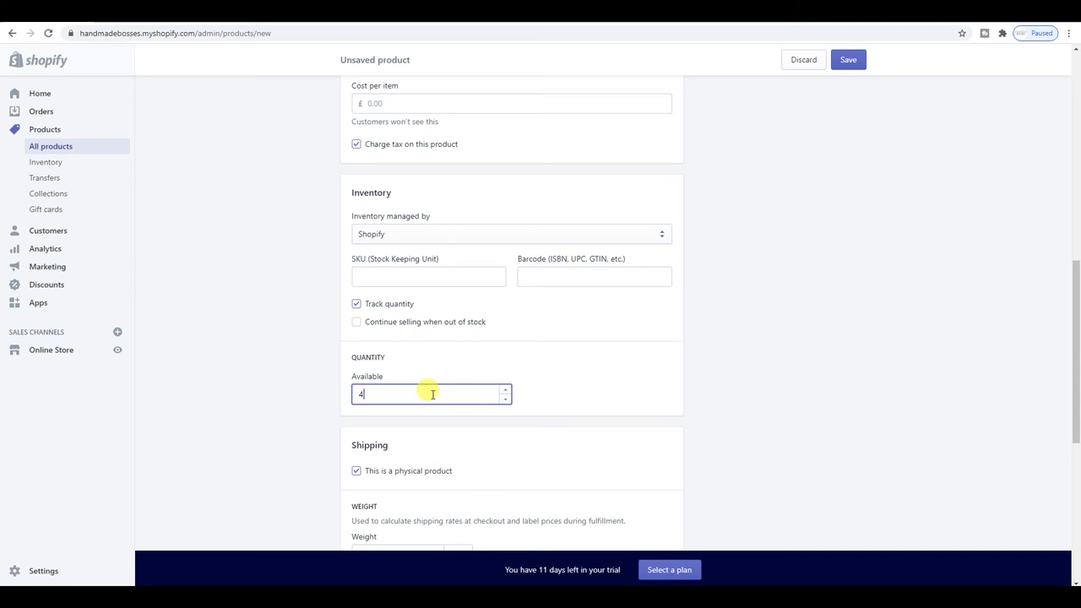
type("47")
left_click(301, 374)
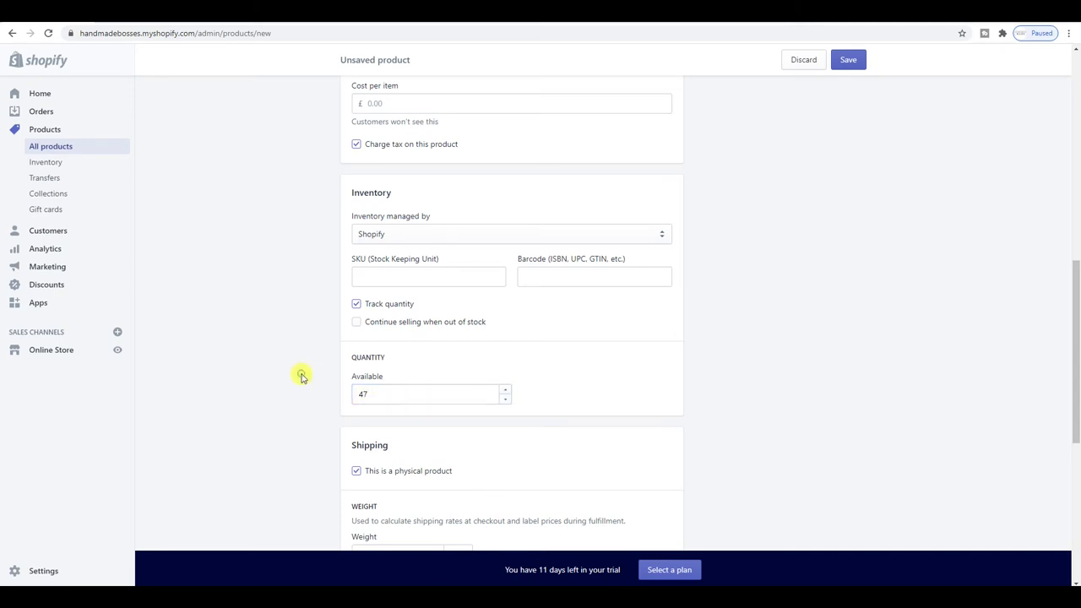
scroll(388, 384, "down", 4)
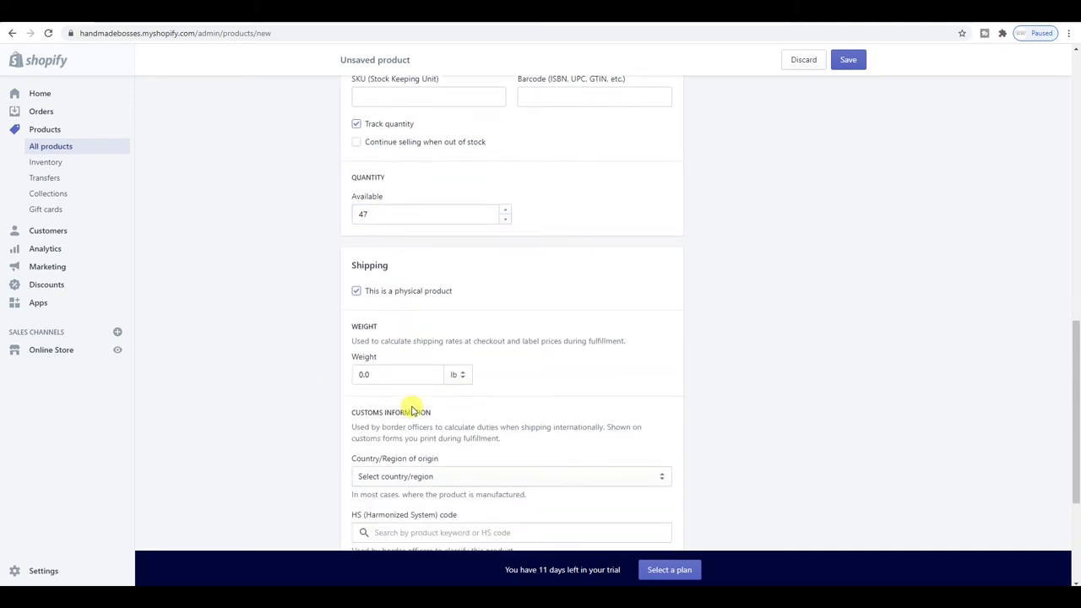
Step: Look over the unsaved planner kit product's shipping, customs, variants, search engine listing, pricing and inventory sections
scroll(400, 330, "down", 2)
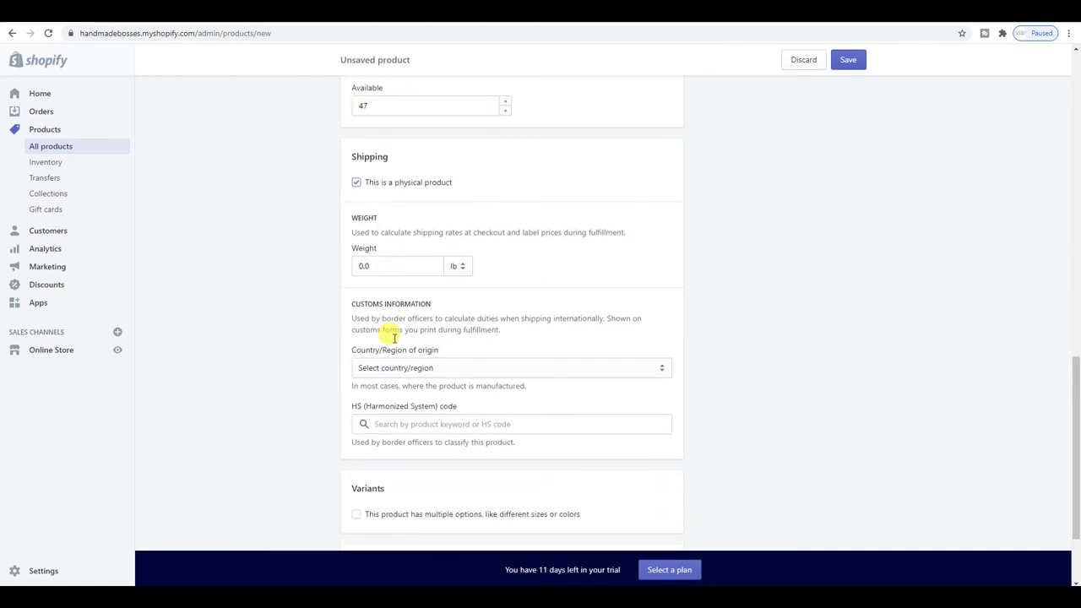
scroll(390, 363, "up", 2)
scroll(389, 363, "down", 4)
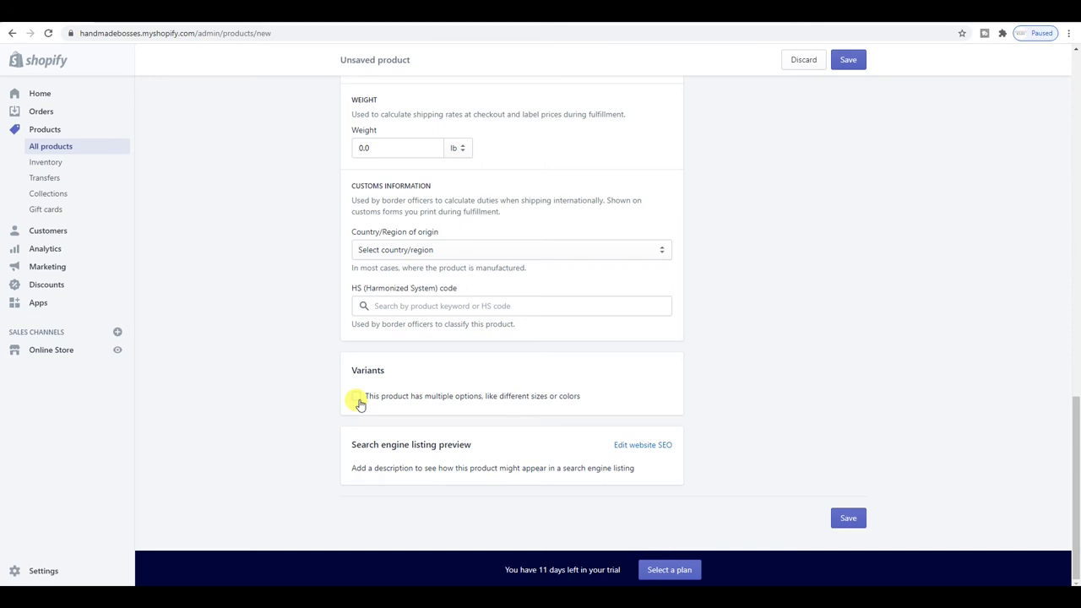
scroll(358, 404, "up", 2)
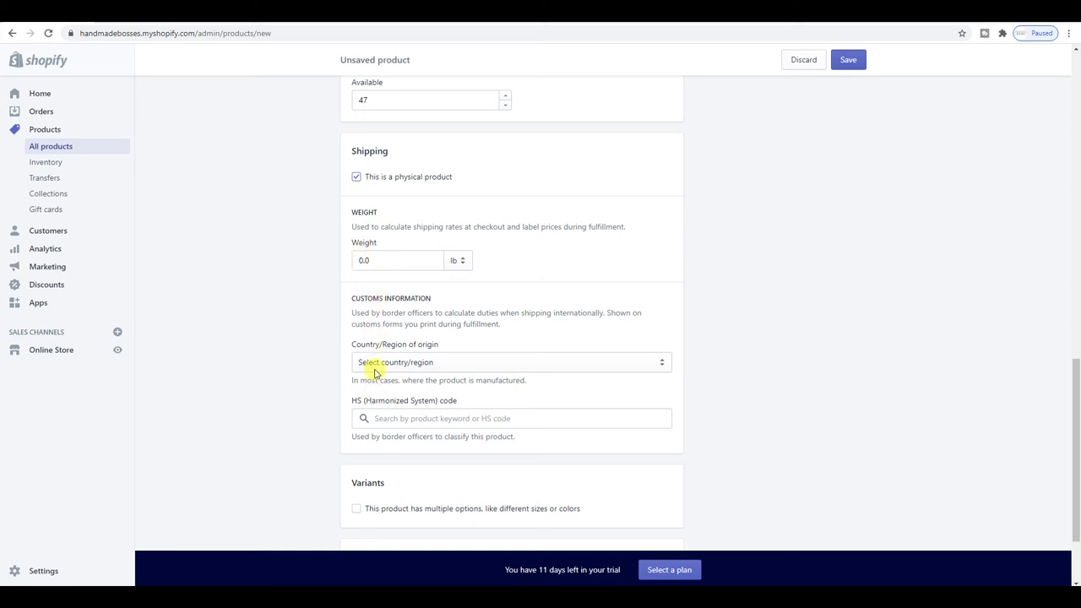
scroll(363, 372, "up", 2)
scroll(374, 369, "down", 4)
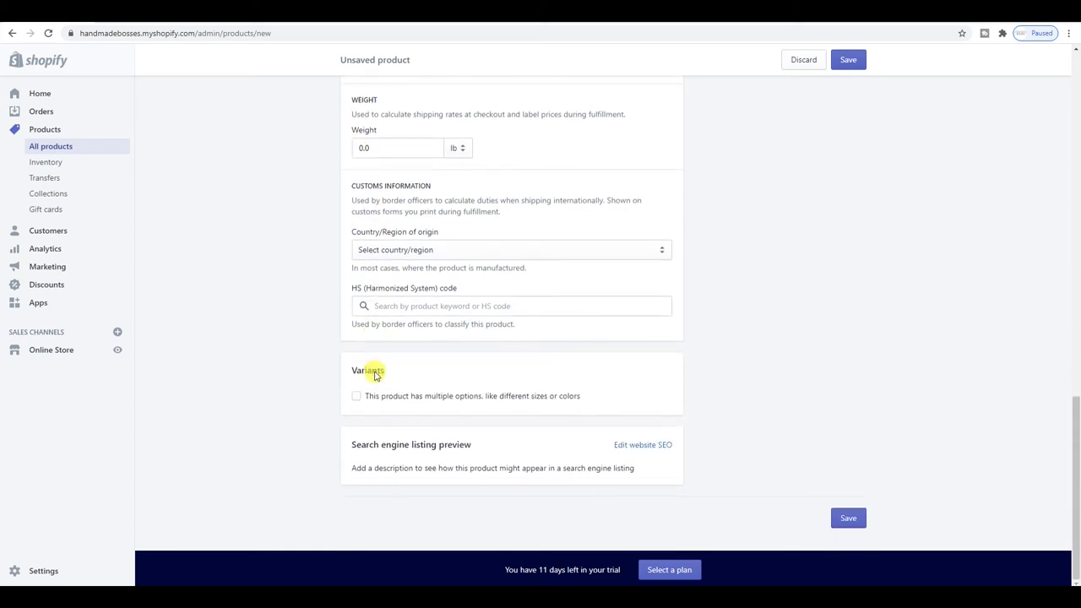
scroll(371, 379, "up", 10)
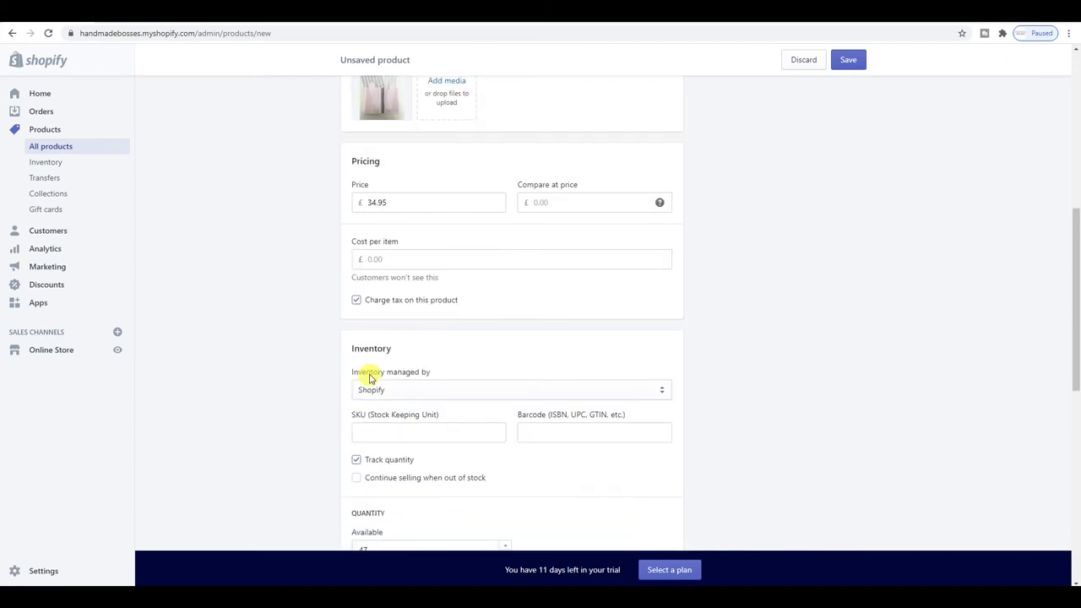
scroll(369, 379, "up", 3)
Step: Save the planner kit product, leaving its description, collections and tags empty
left_click(405, 273)
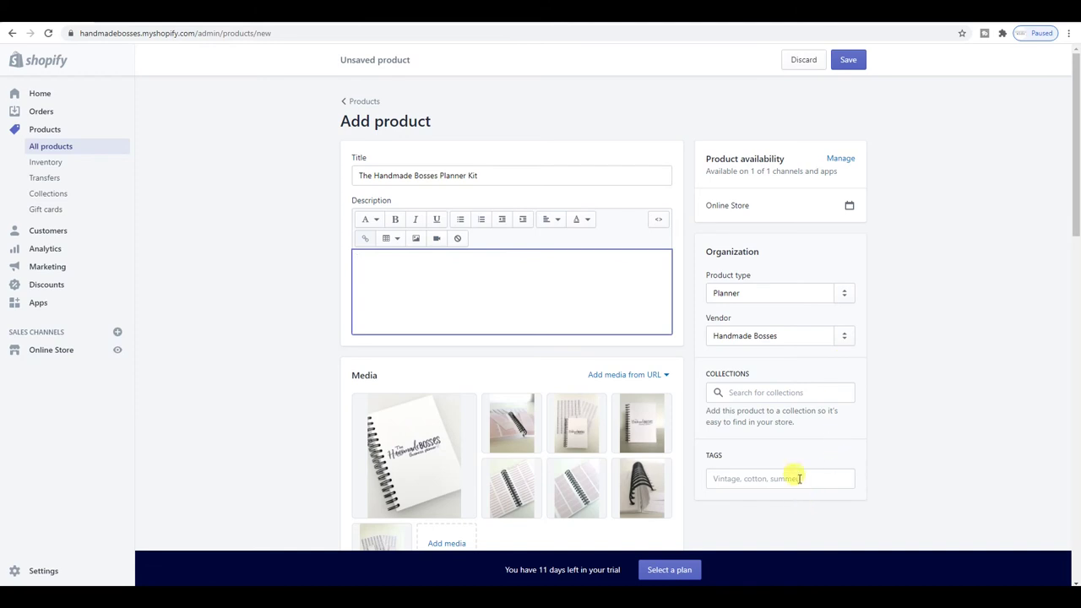
left_click(786, 392)
left_click(790, 475)
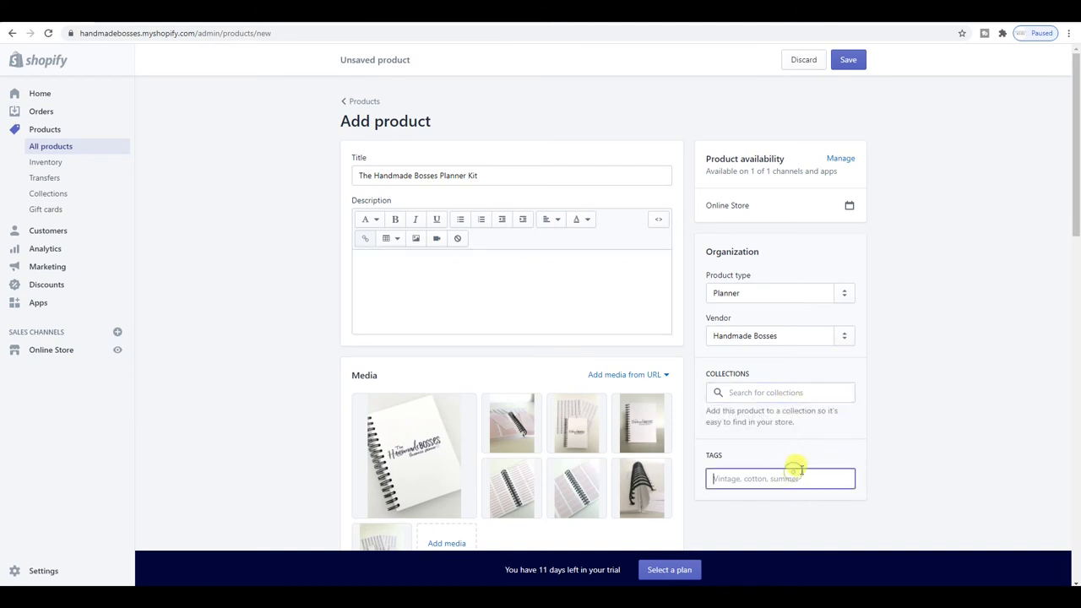
left_click(844, 61)
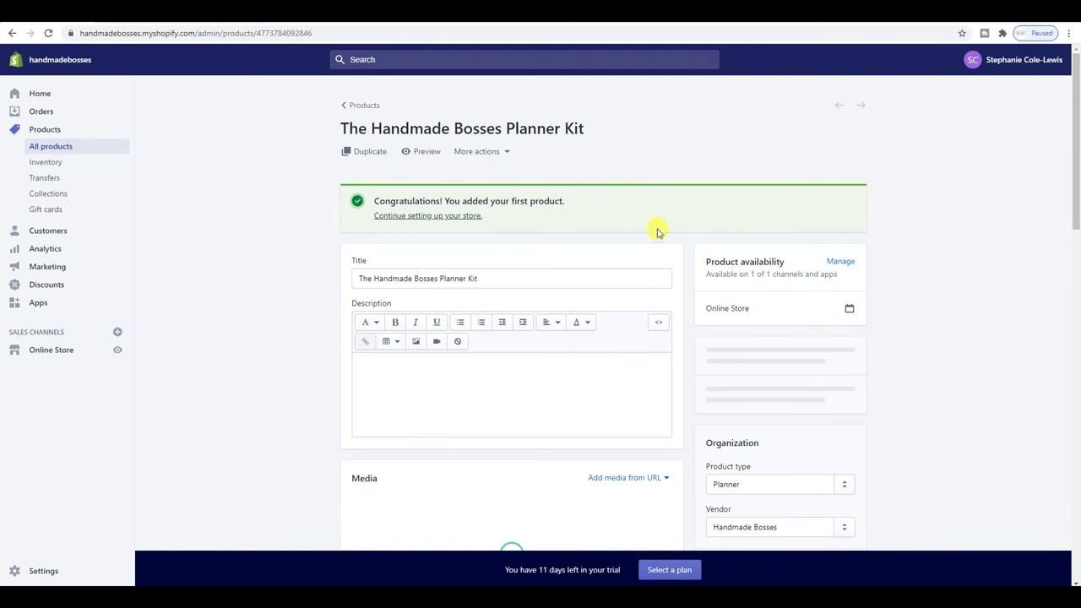
Step: Review the saved planner kit product, then reload it and the planner collection to check the product's collection assignment
scroll(667, 287, "down", 3)
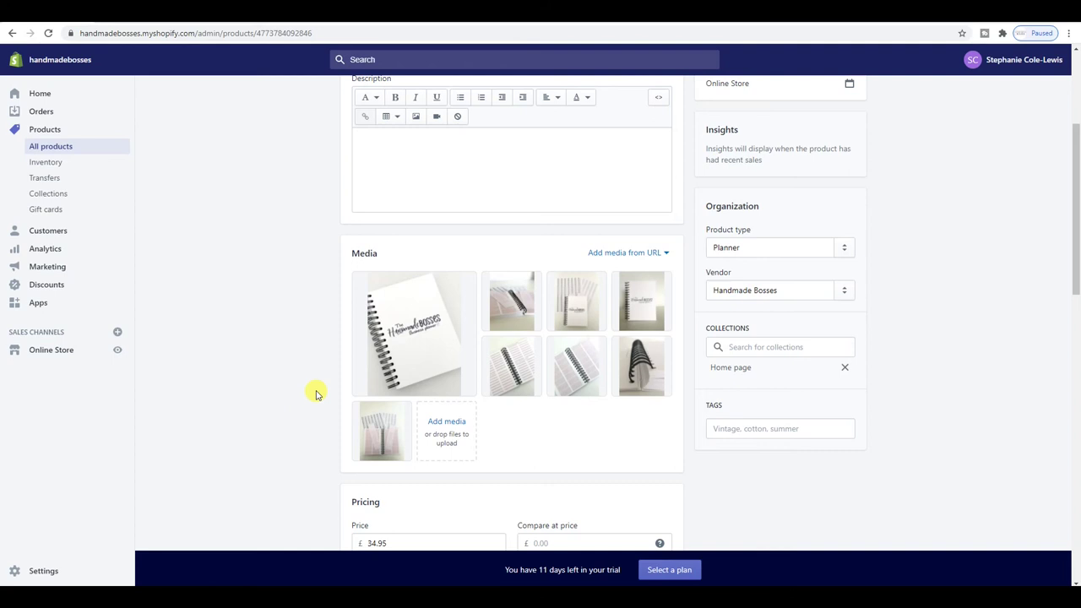
scroll(363, 393, "down", 3)
scroll(504, 353, "up", 1)
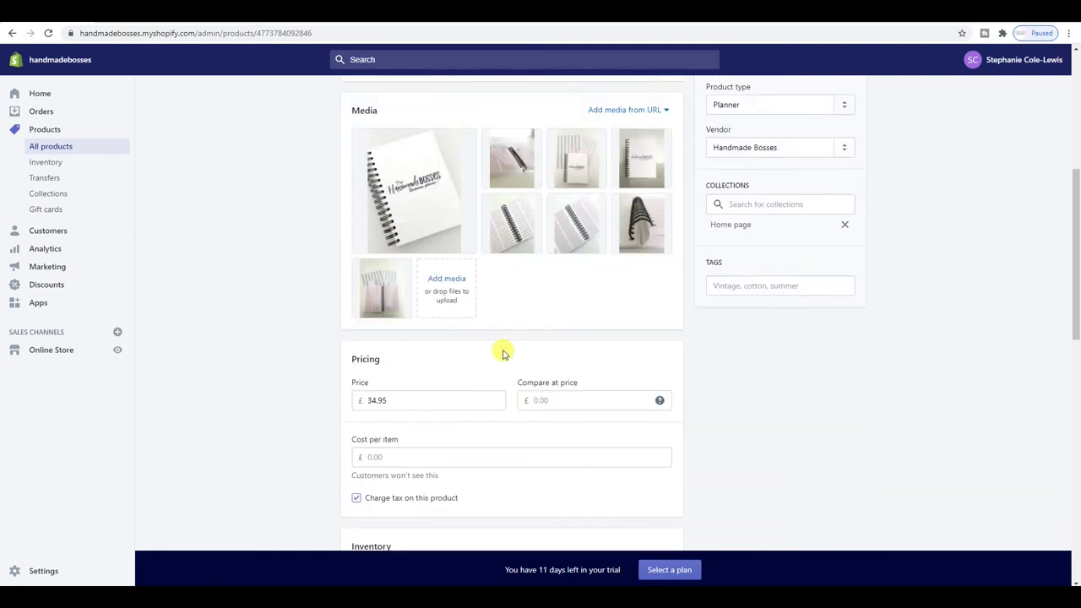
scroll(504, 352, "up", 5)
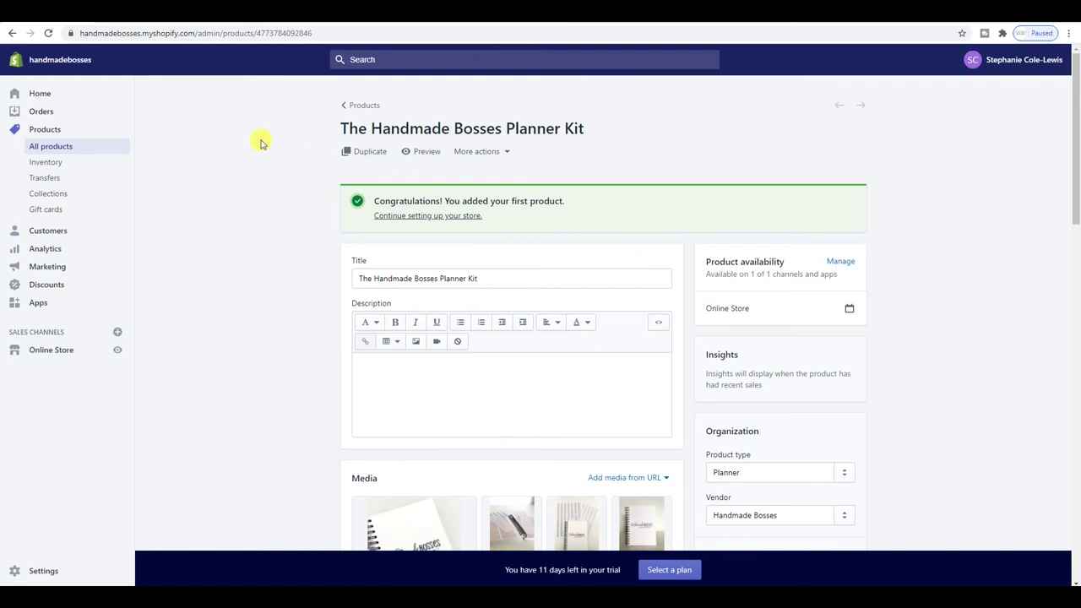
left_click(48, 33)
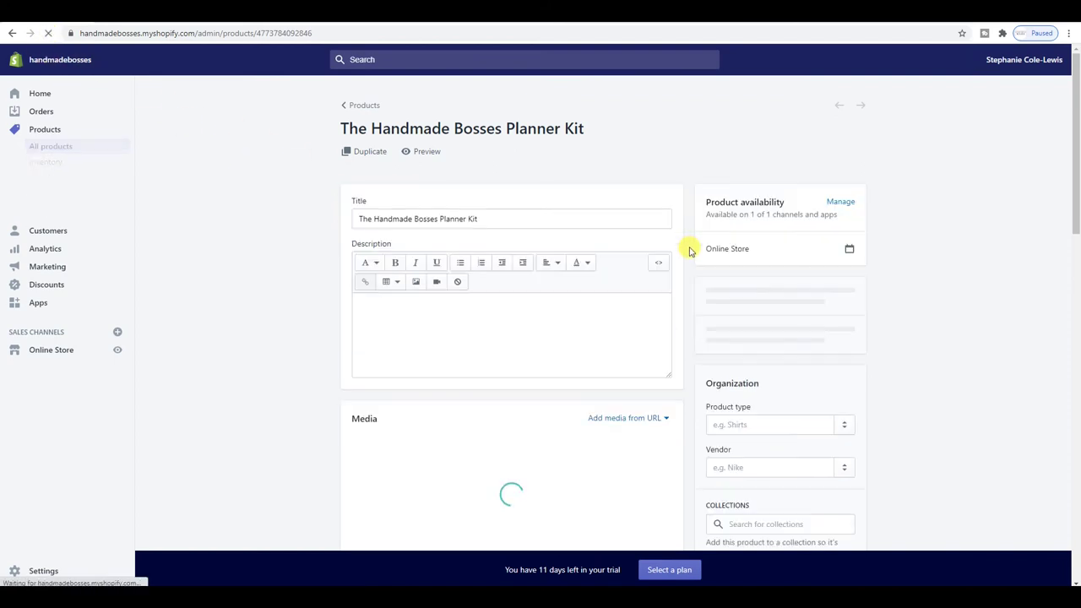
left_click(496, 316)
scroll(689, 308, "down", 3)
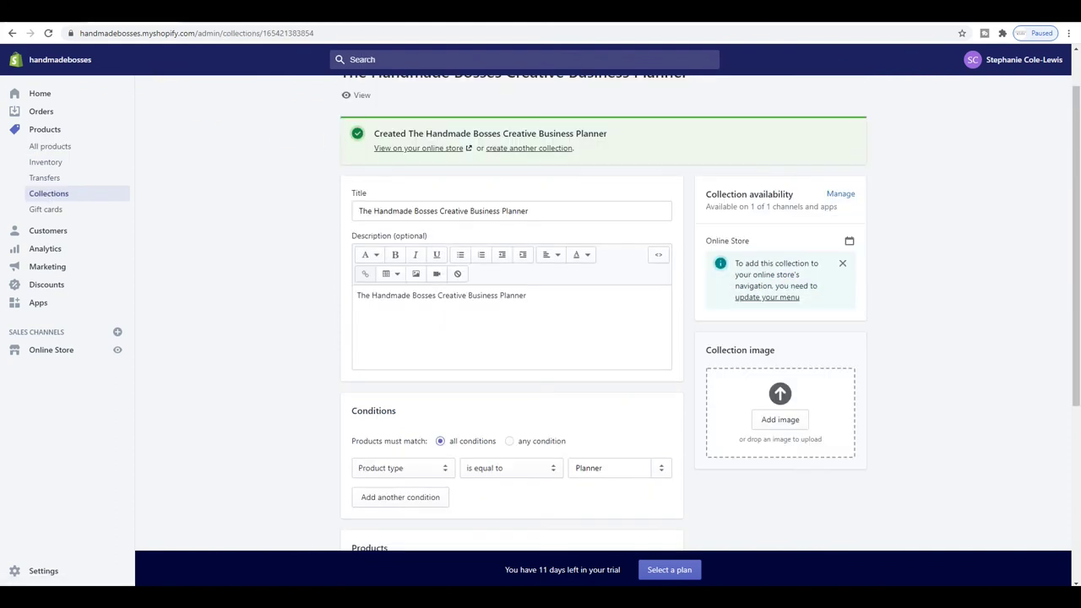
left_click(48, 33)
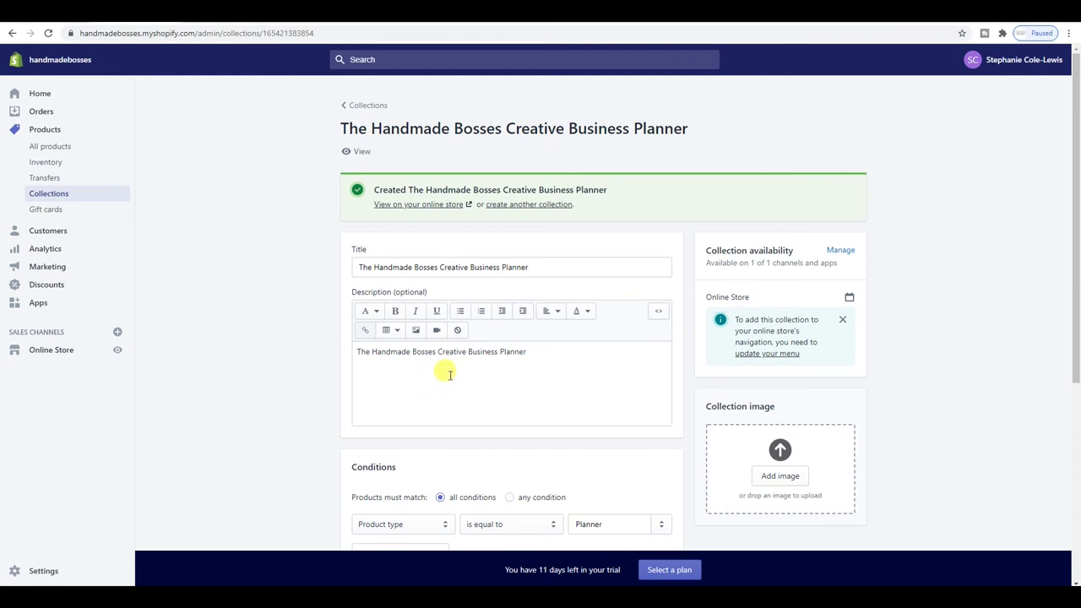
scroll(447, 369, "down", 3)
left_click(487, 399)
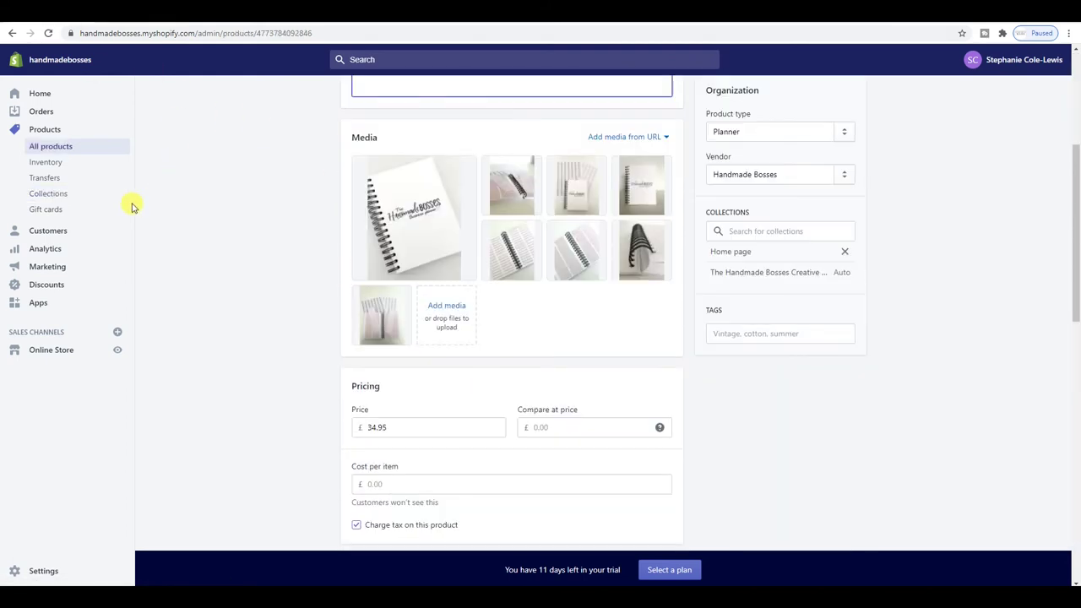
Step: Open the Brooklyn theme from the online store's theme library for customization
left_click(67, 352)
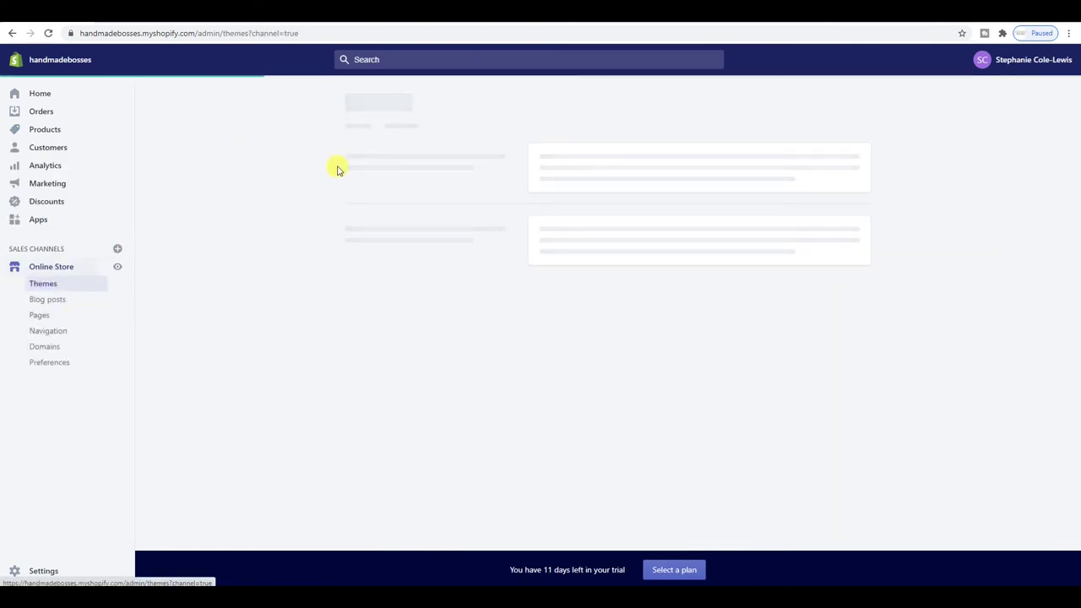
scroll(901, 380, "down", 3)
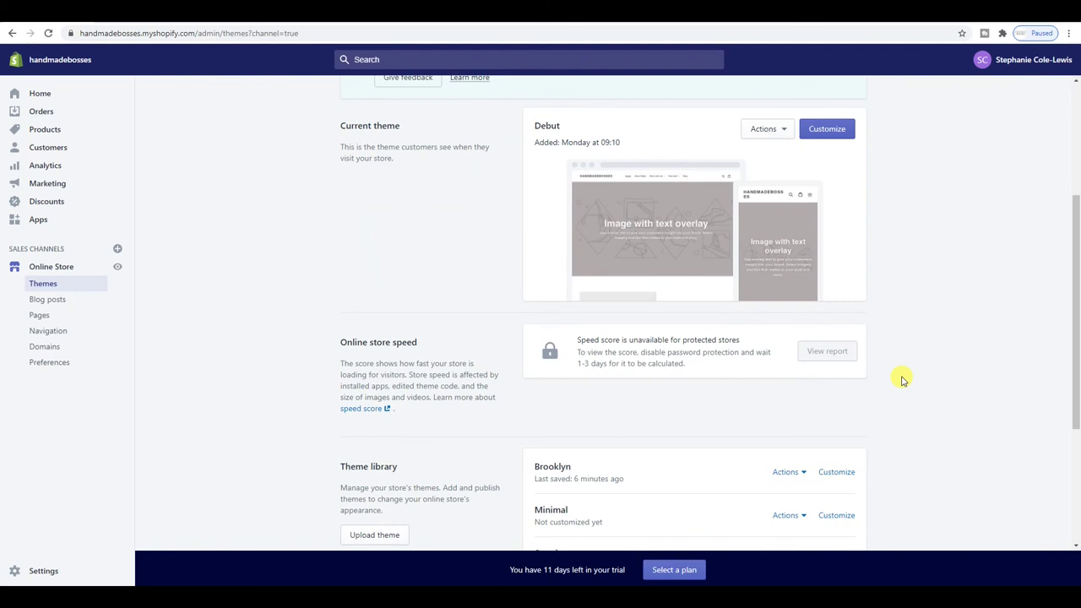
scroll(901, 380, "down", 2)
left_click(832, 304)
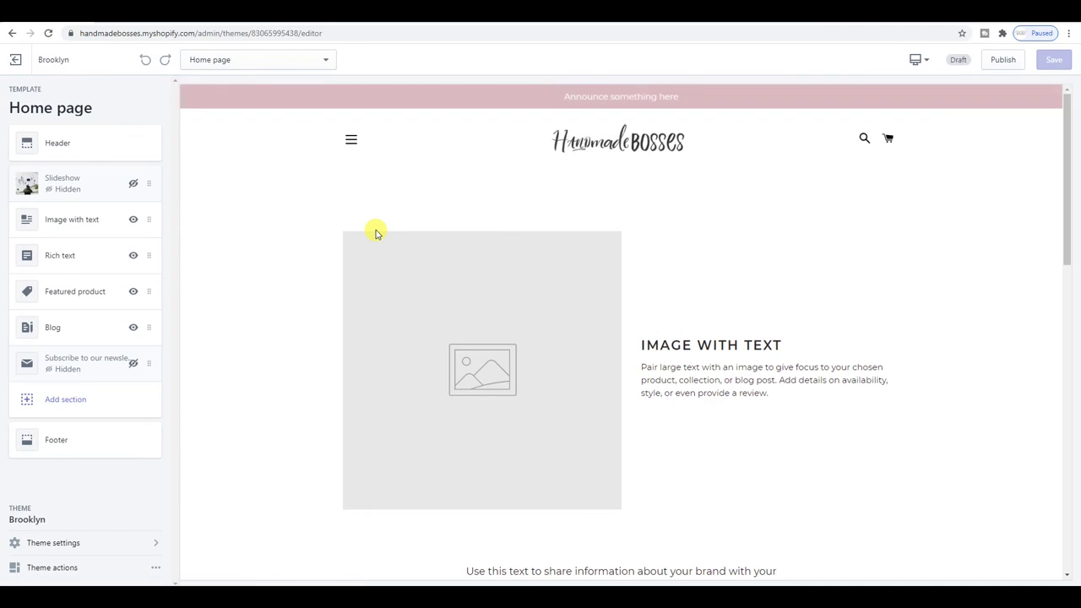
Step: Assign The Handmade Bosses Planner Kit to the home page's Featured product section and check it in the preview
left_click(89, 293)
left_click(87, 189)
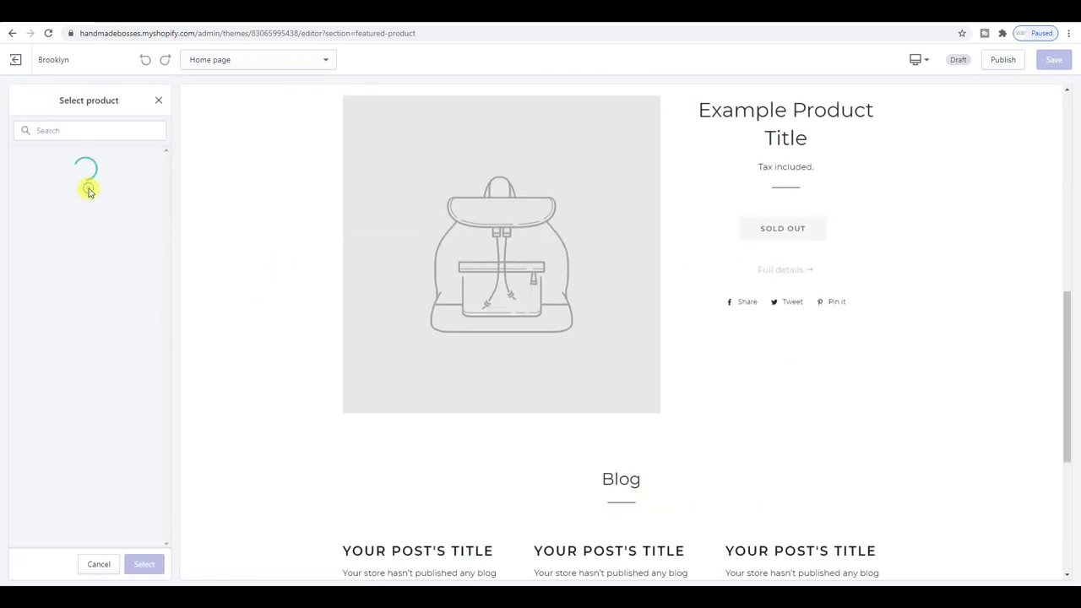
left_click(68, 187)
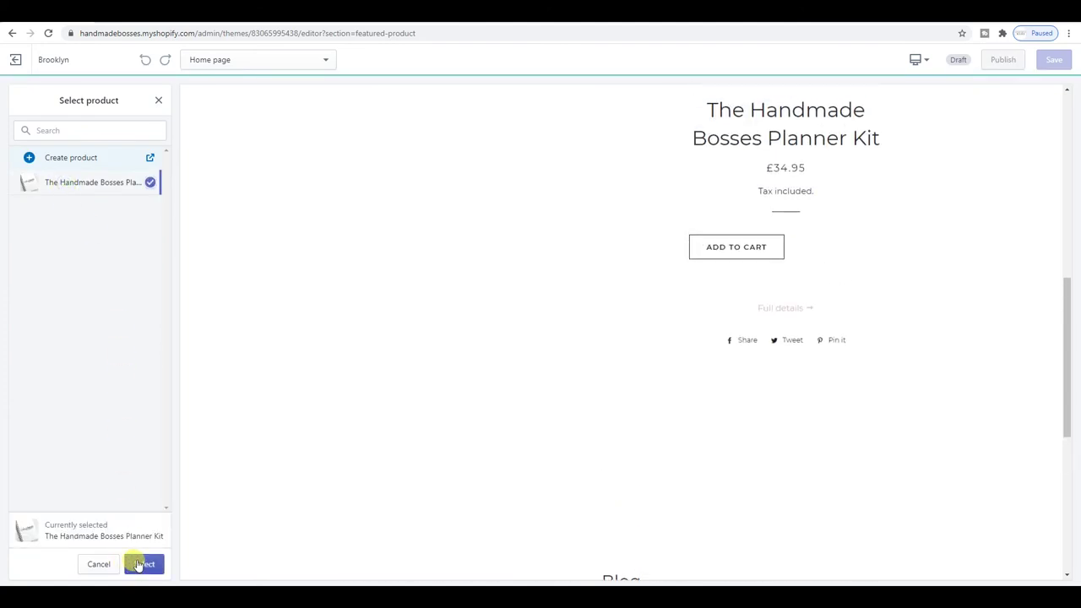
left_click(143, 564)
scroll(379, 336, "up", 5)
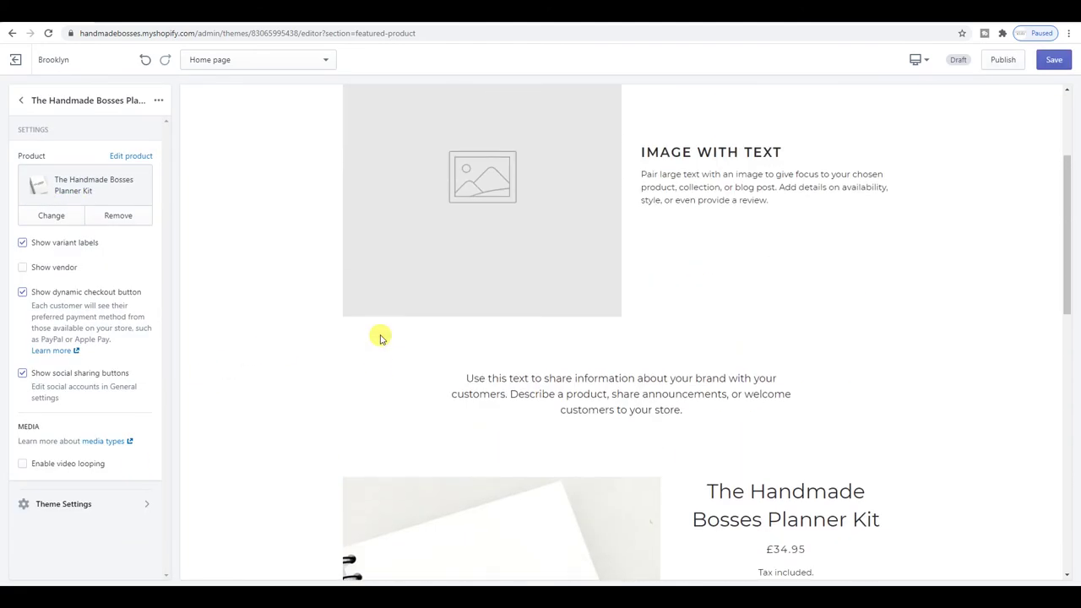
scroll(379, 338, "down", 4)
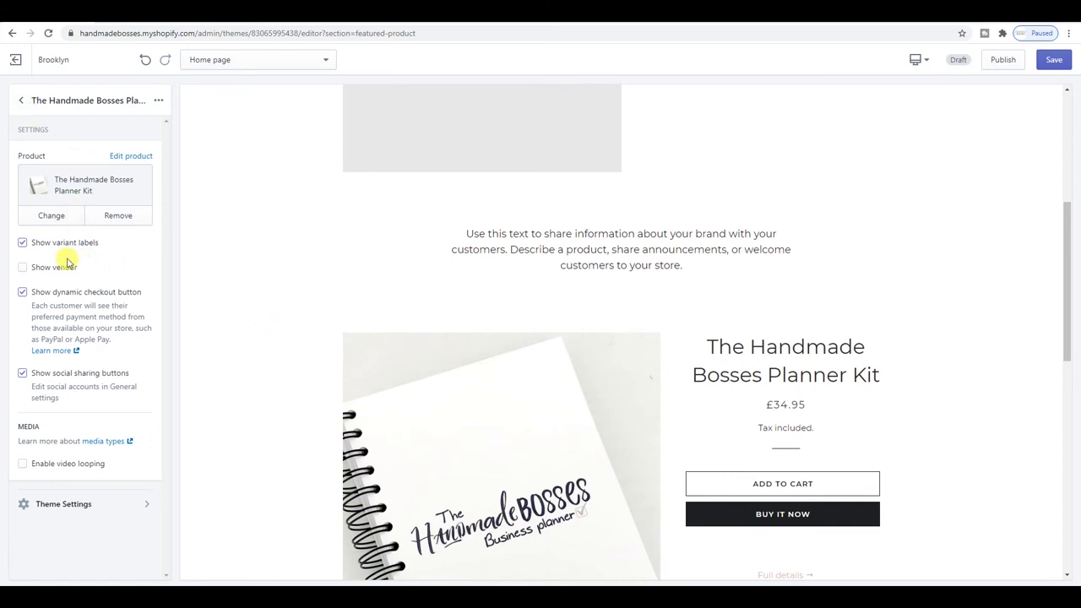
Step: Turn the featured product's variant labels off and back on, and save the home page
left_click(22, 244)
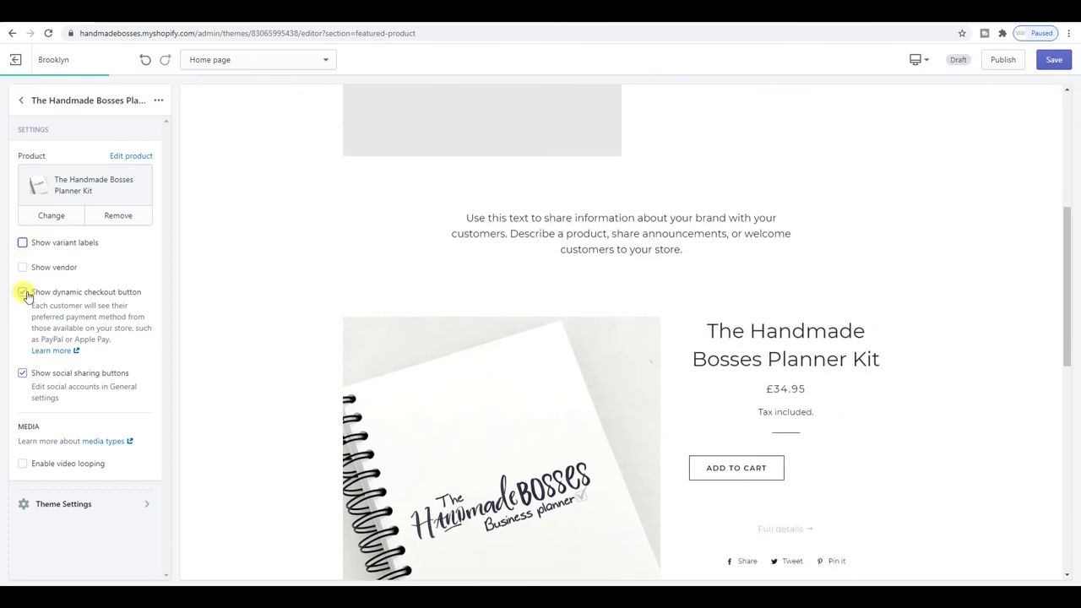
left_click(21, 243)
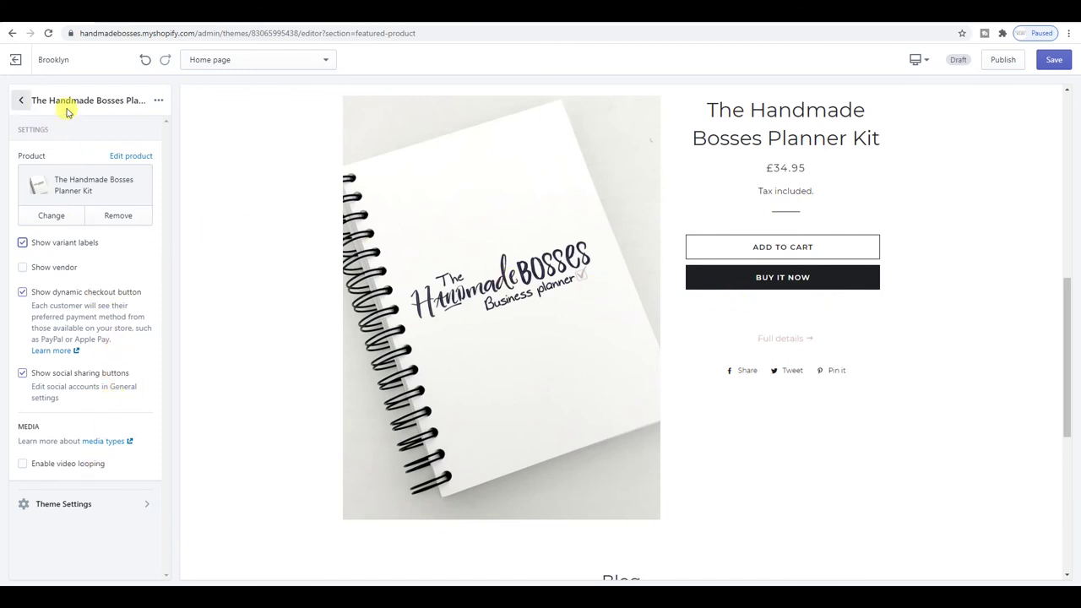
scroll(506, 174, "up", 5)
left_click(1055, 60)
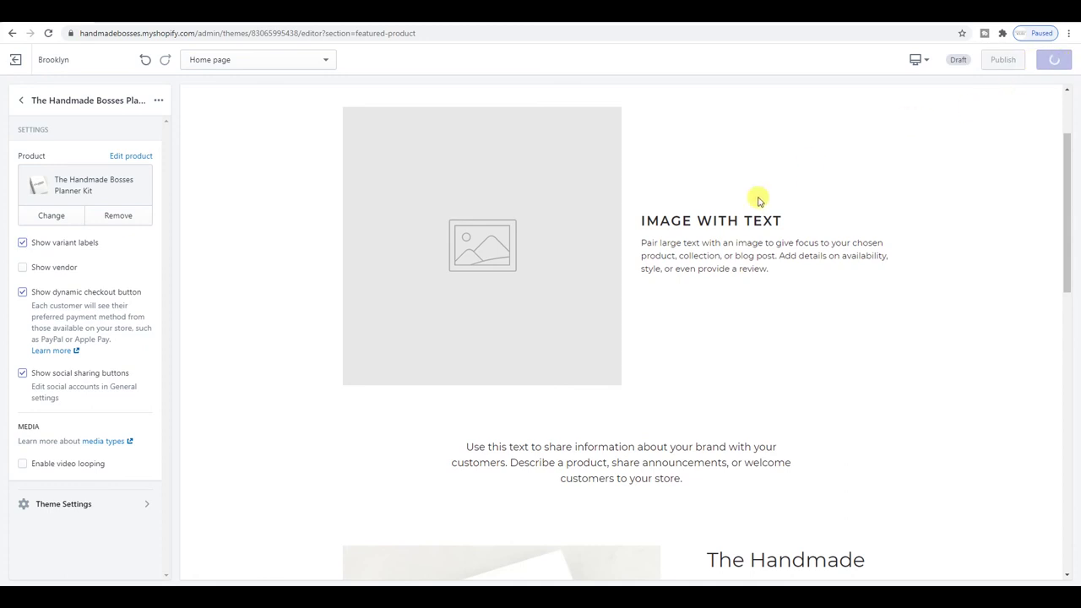
scroll(697, 217, "down", 5)
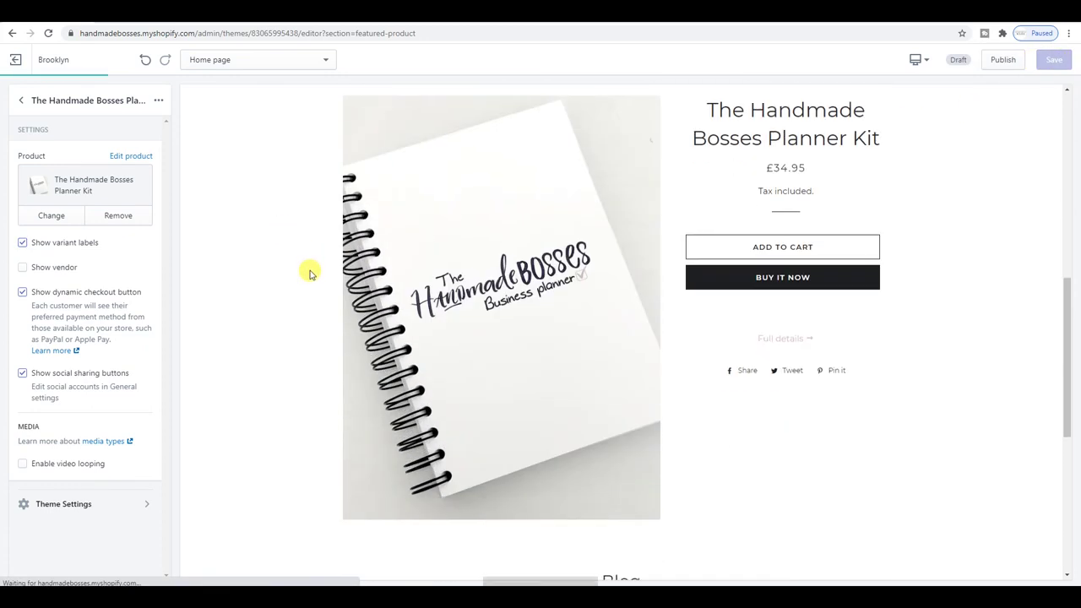
Step: Move the planner kit section above Rich text on the home page and unhide the Slideshow section
left_click(21, 99)
left_click_drag(139, 296, 132, 250)
scroll(351, 287, "up", 5)
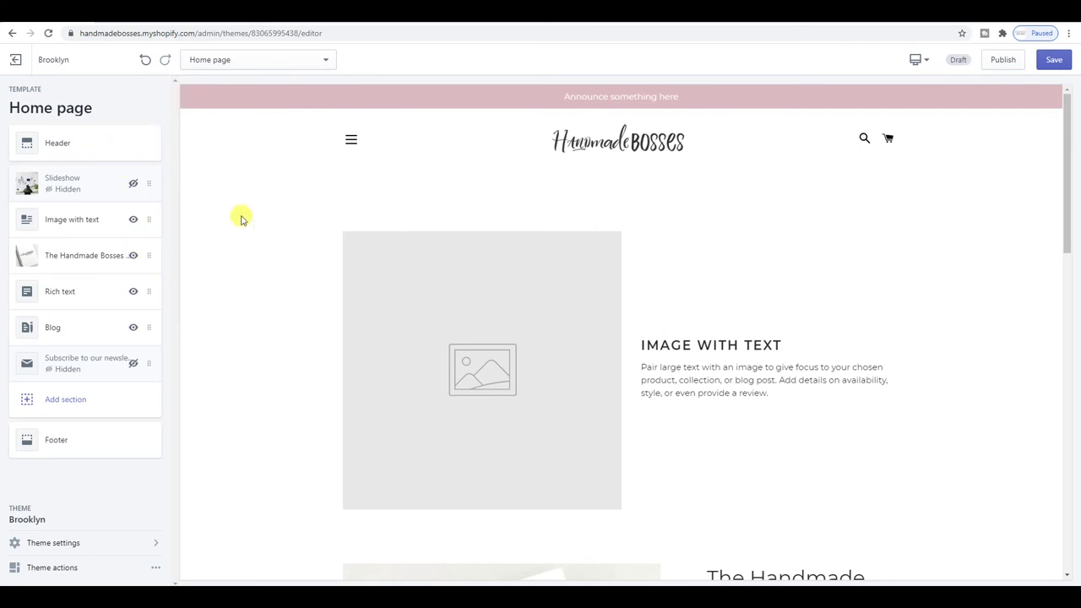
scroll(493, 271, "down", 3)
scroll(493, 241, "up", 2)
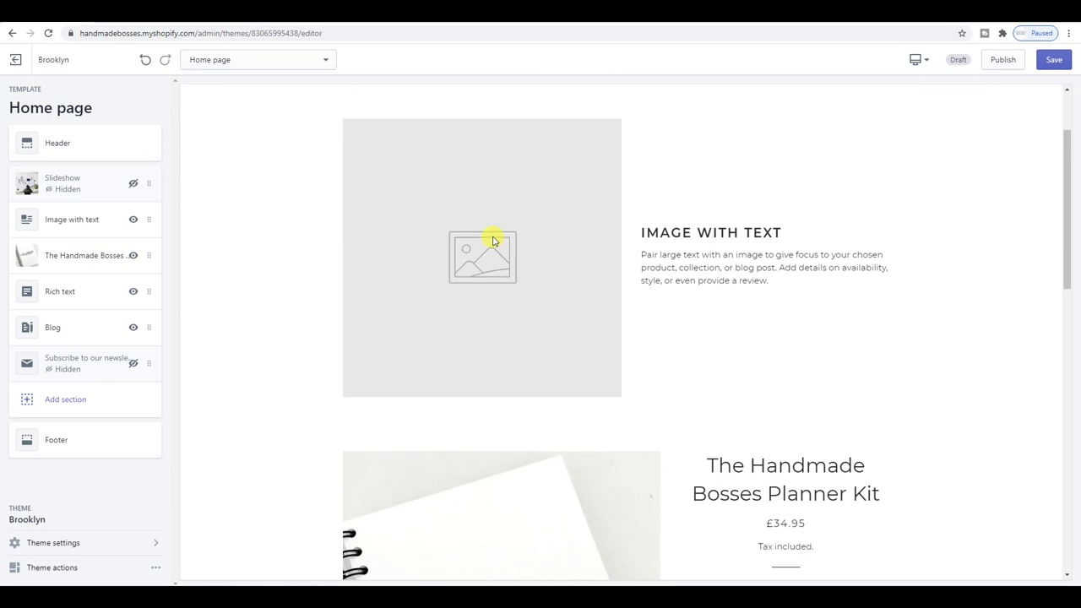
left_click(133, 183)
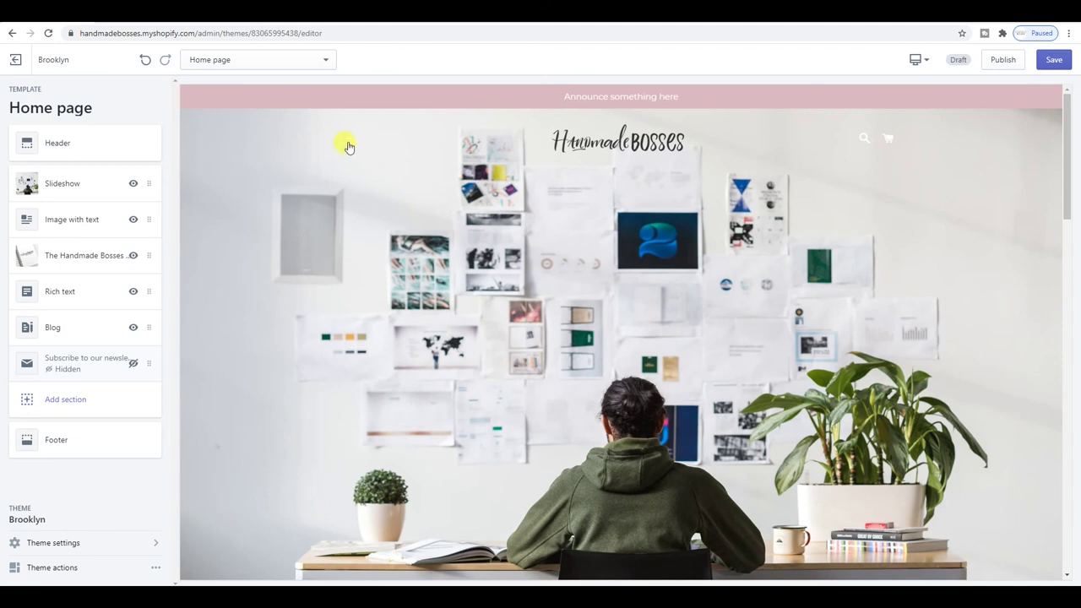
Step: Preview the home page in the mobile layout, return to the desktop layout and look through the sections there
left_click(917, 59)
left_click(920, 83)
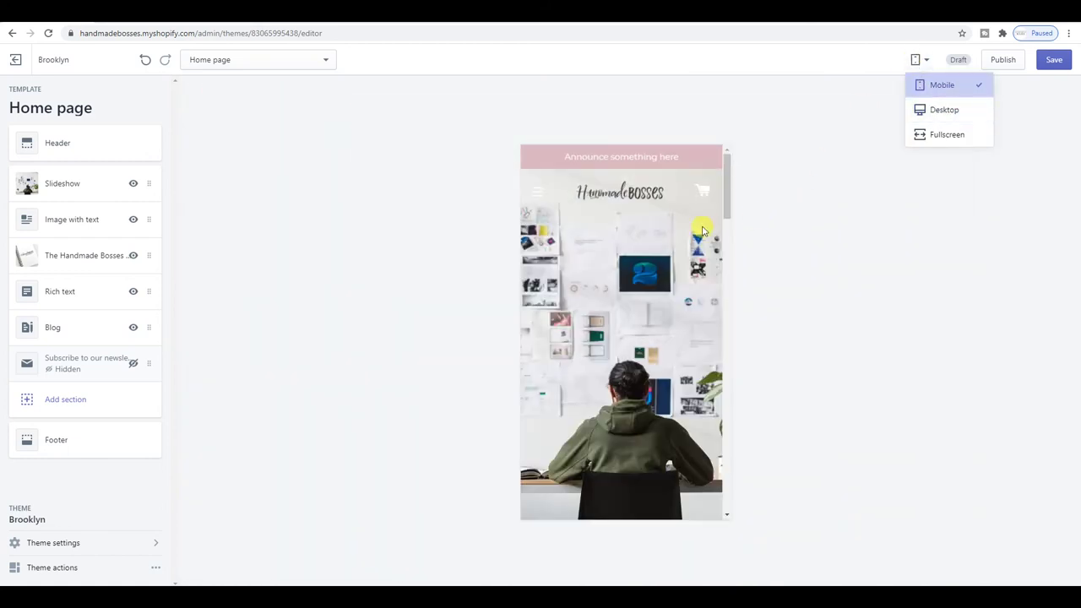
scroll(663, 290, "down", 3)
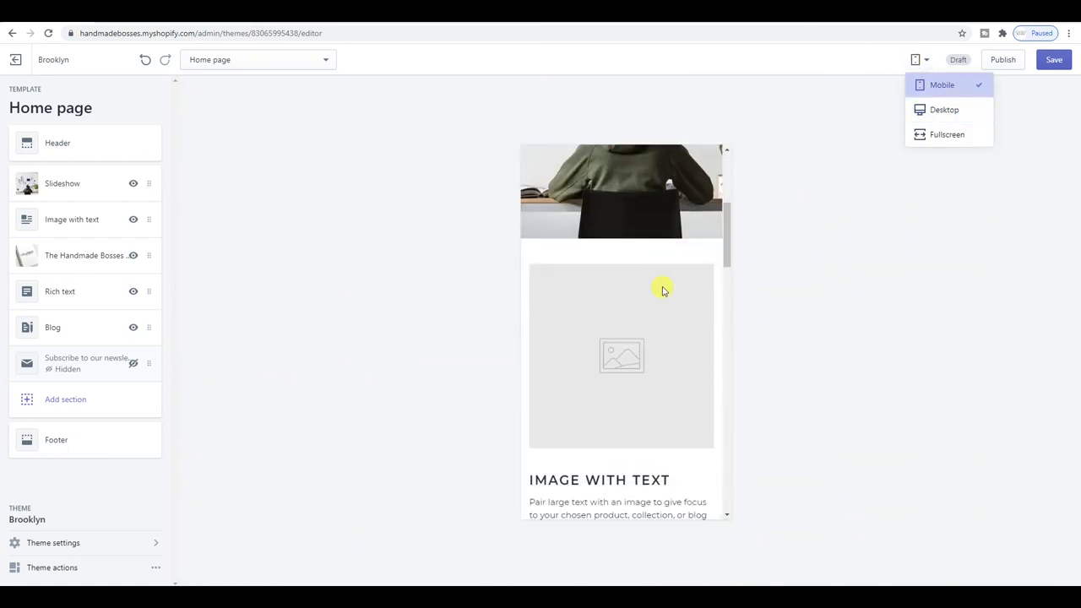
scroll(663, 291, "up", 2)
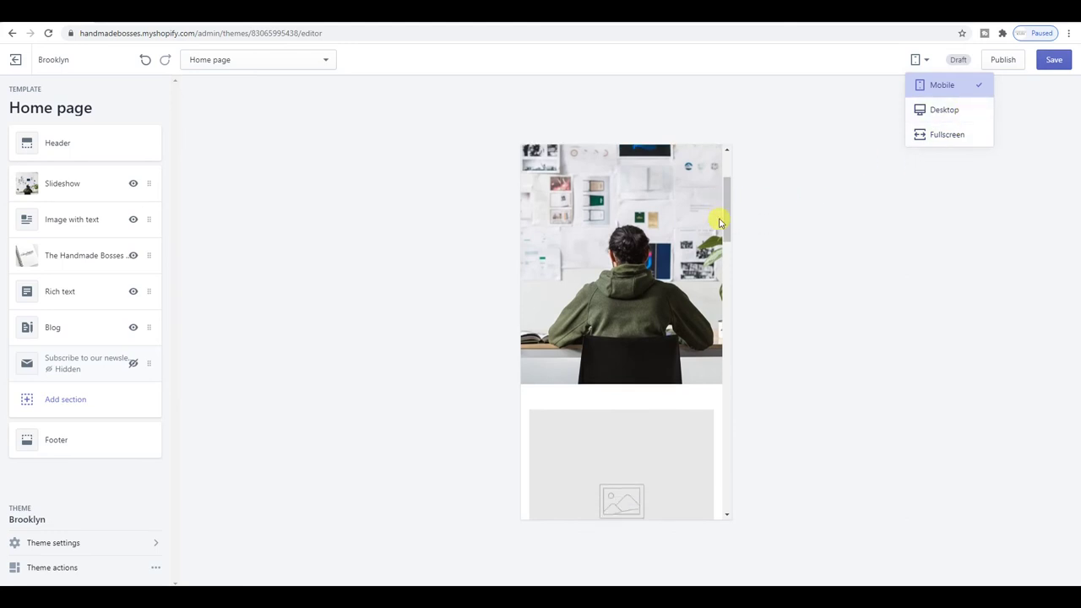
scroll(719, 222, "down", 3)
scroll(720, 222, "up", 5)
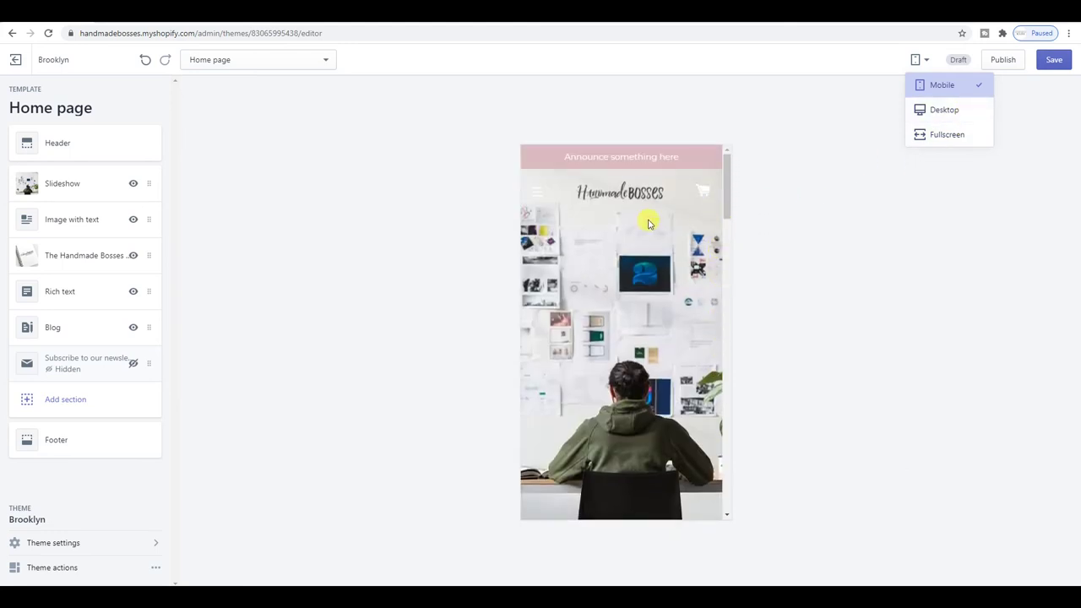
left_click(943, 112)
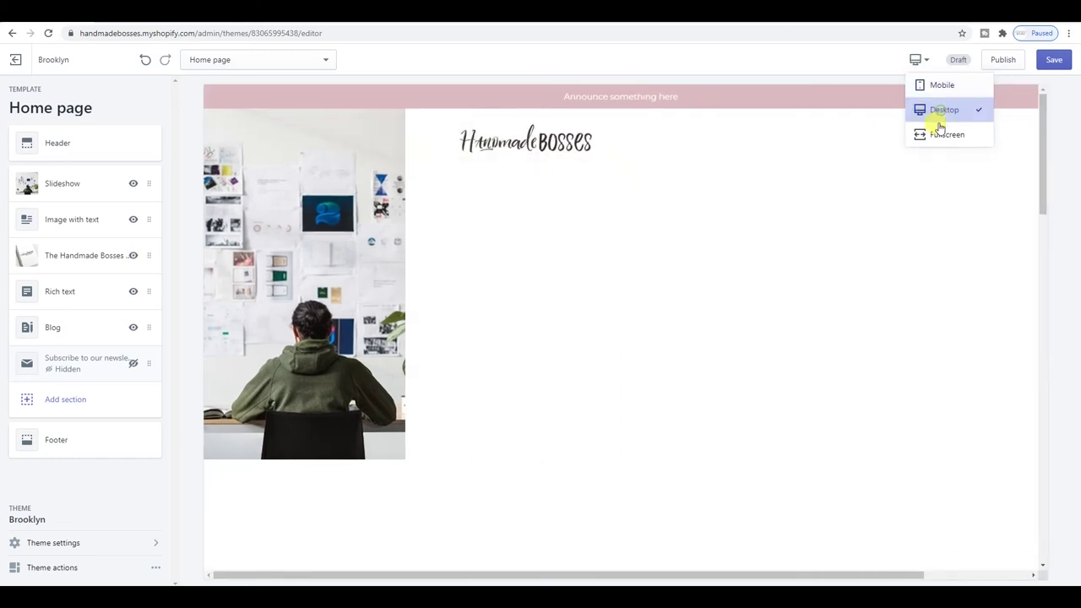
scroll(844, 152, "down", 4)
scroll(845, 152, "down", 3)
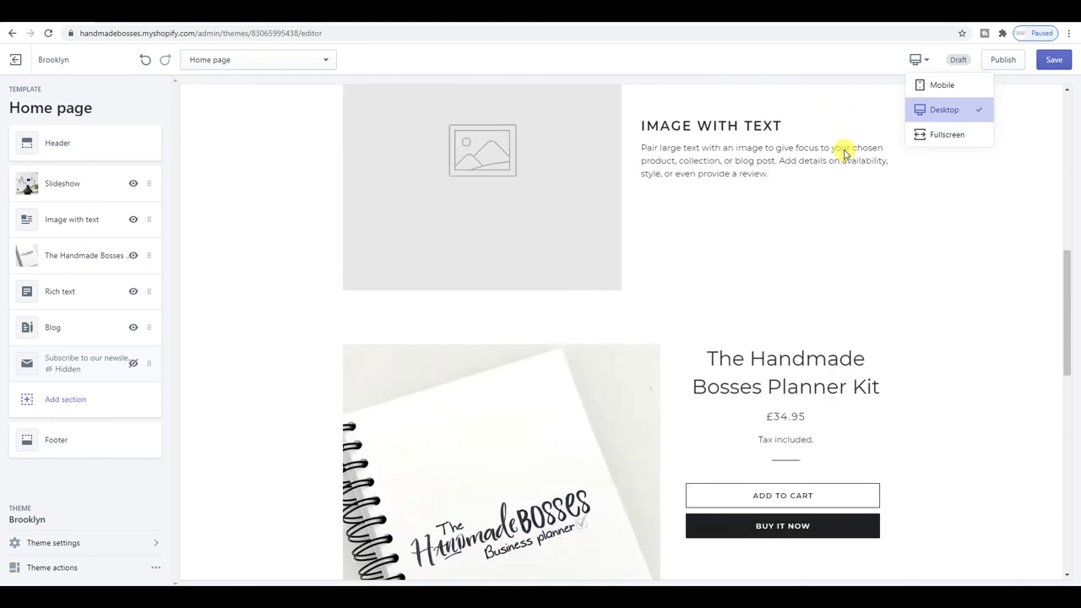
Step: Remove the Image with text section from the home page
scroll(802, 156, "up", 1)
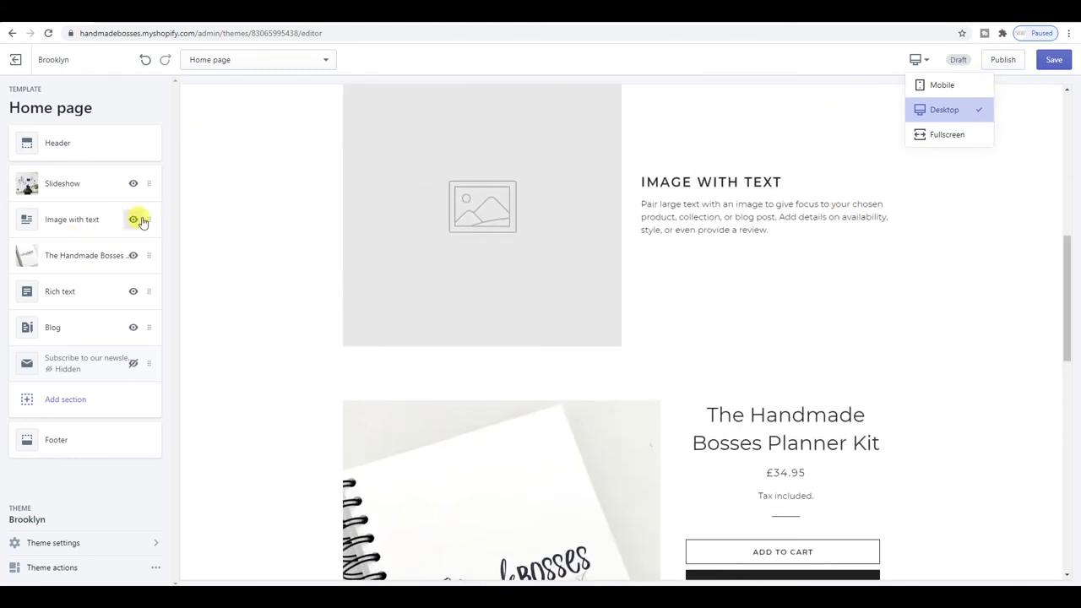
left_click(89, 219)
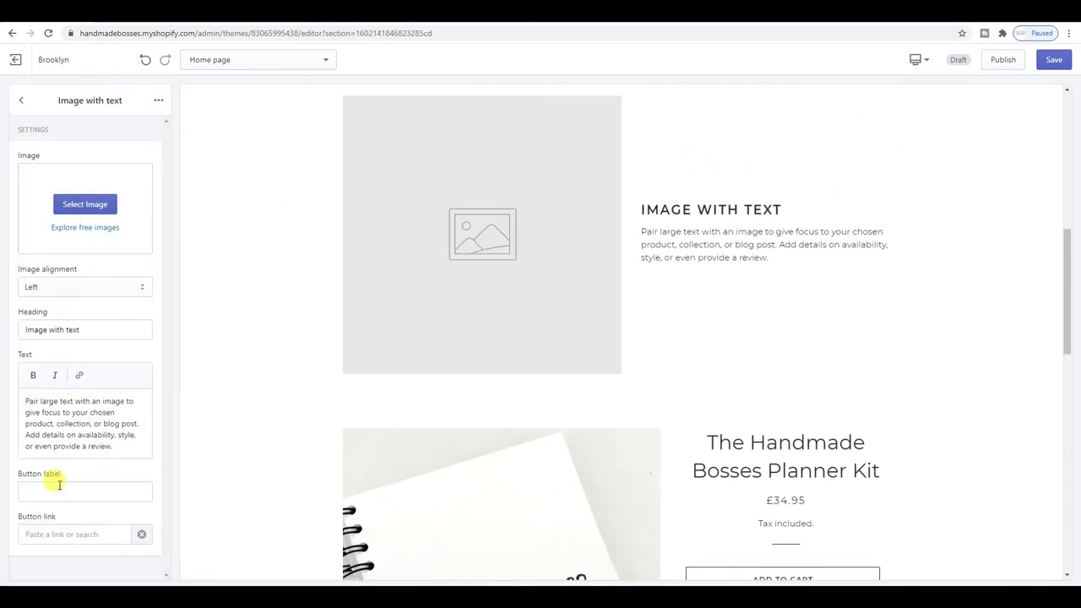
left_click(158, 99)
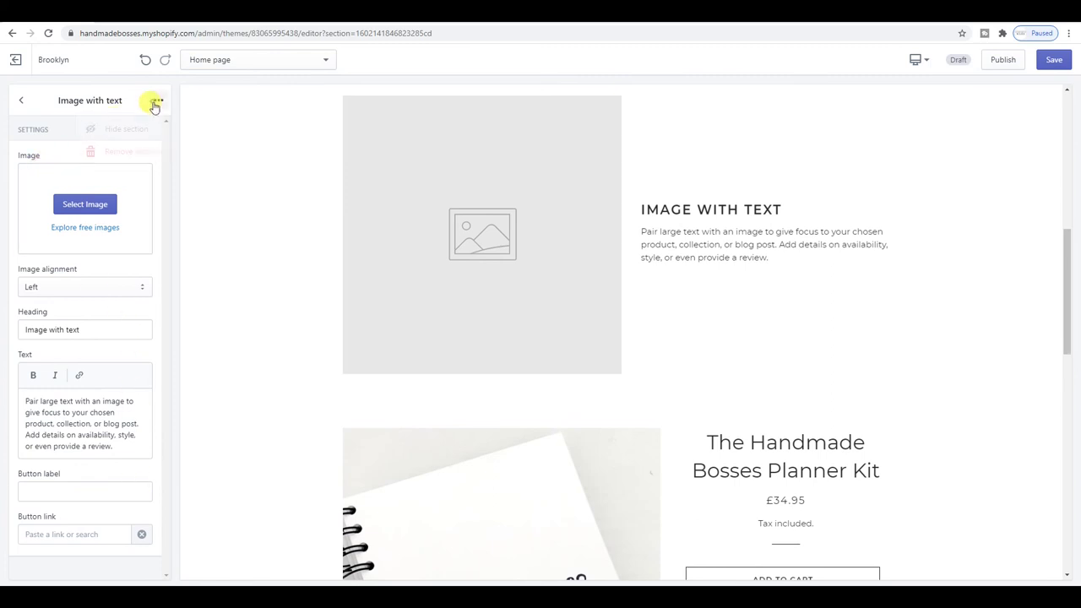
left_click(122, 150)
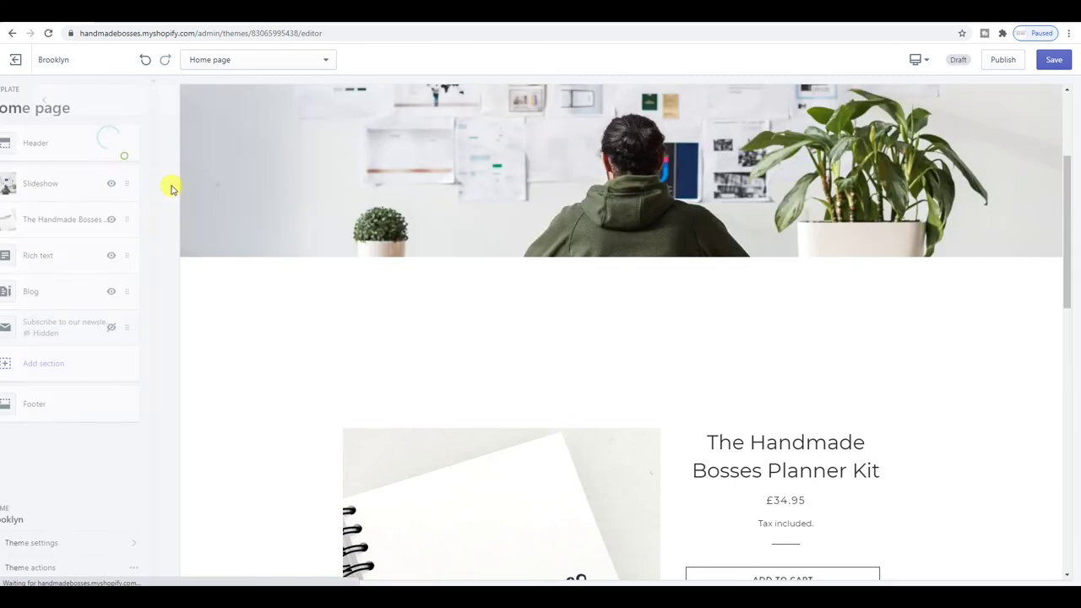
Step: Remove the Rich text section and the hidden newsletter signup section from the home page
left_click(106, 256)
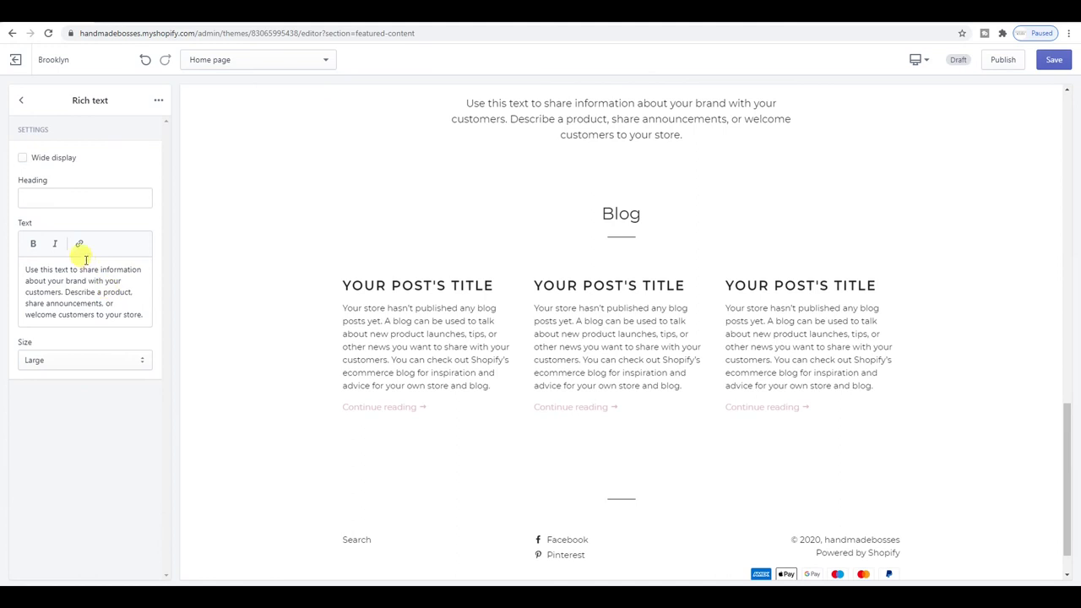
left_click(158, 100)
left_click(132, 152)
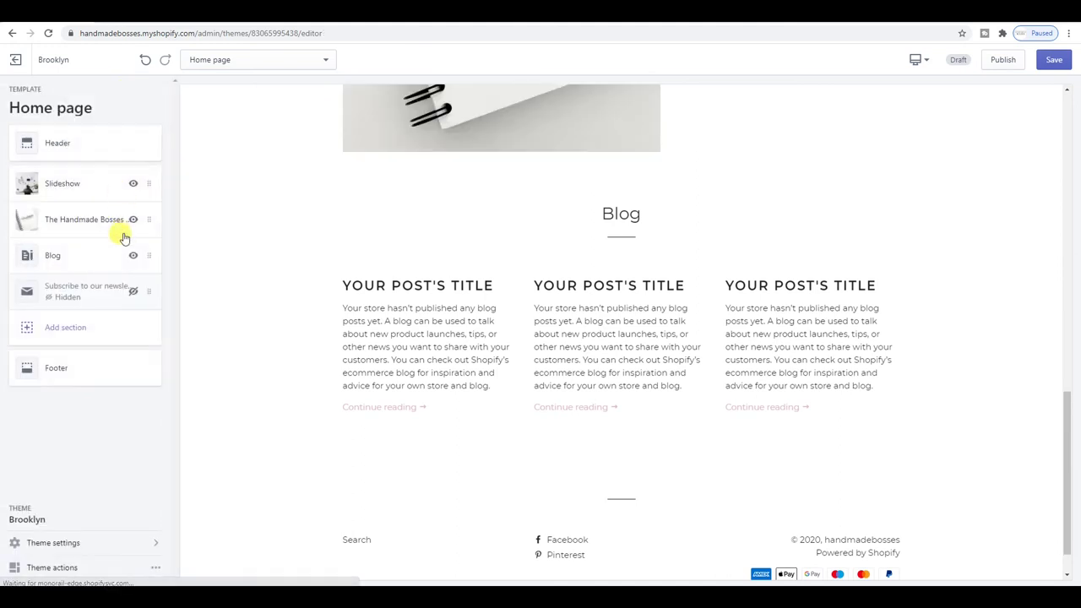
left_click(113, 300)
left_click(156, 101)
left_click(148, 154)
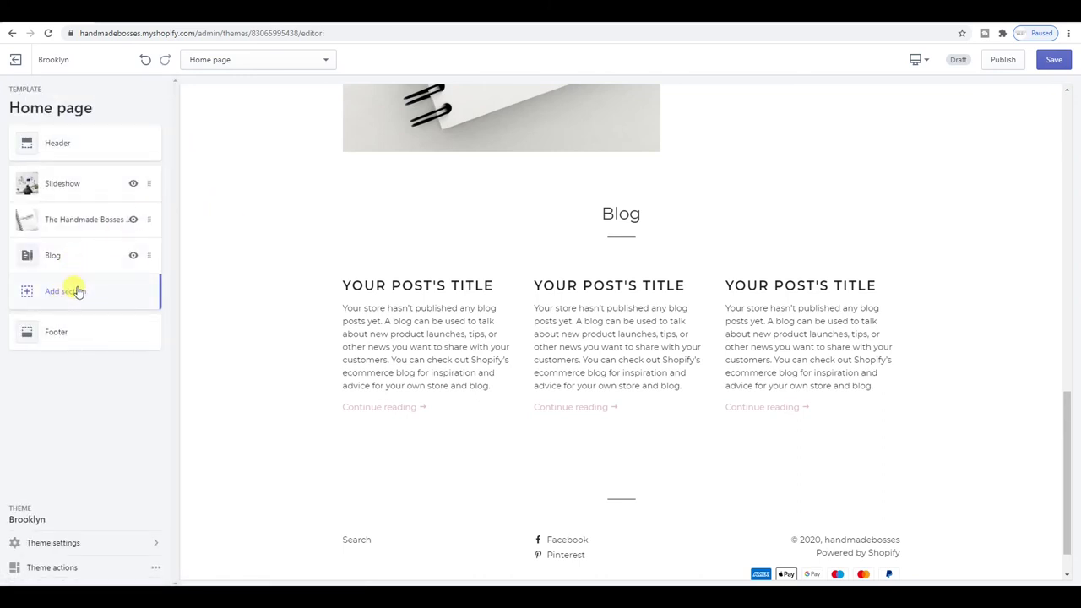
Step: Check the home page preview from the slideshow down to the blog and save the changes
scroll(228, 264, "up", 8)
scroll(228, 263, "up", 3)
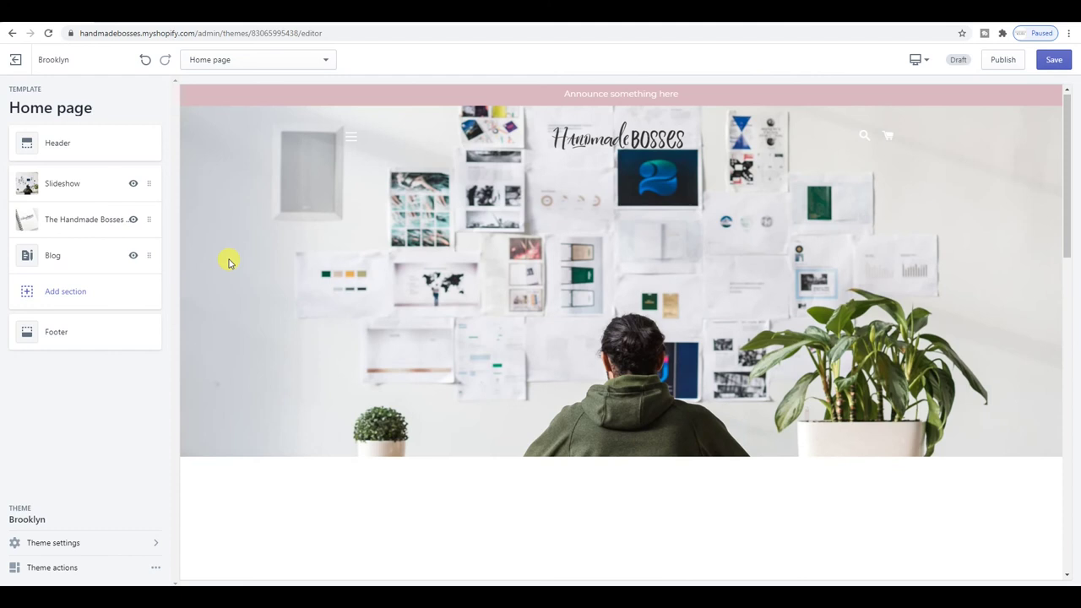
scroll(326, 268, "down", 10)
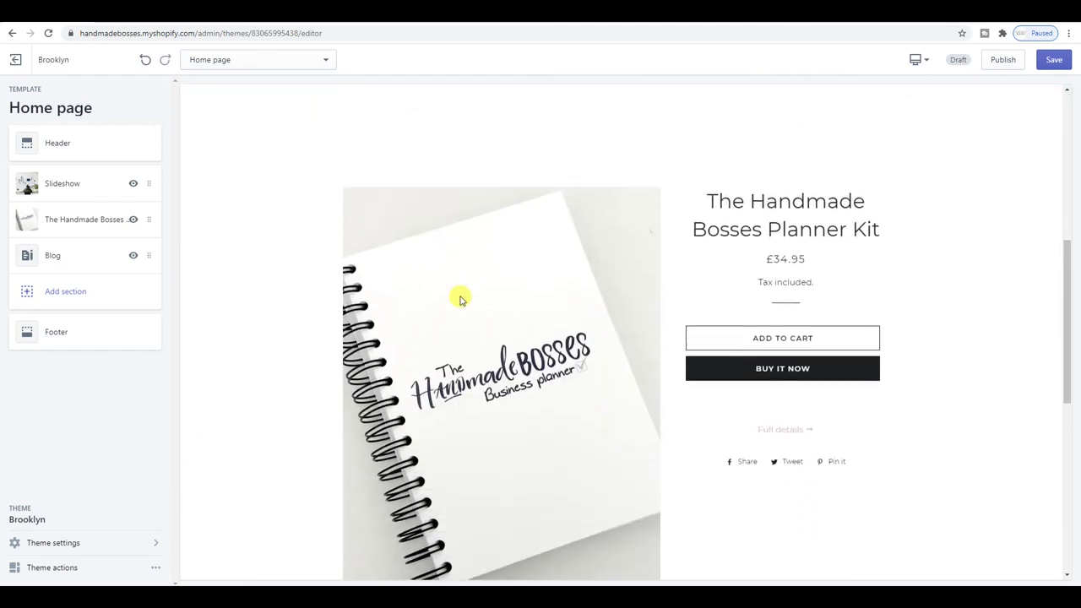
scroll(345, 273, "down", 5)
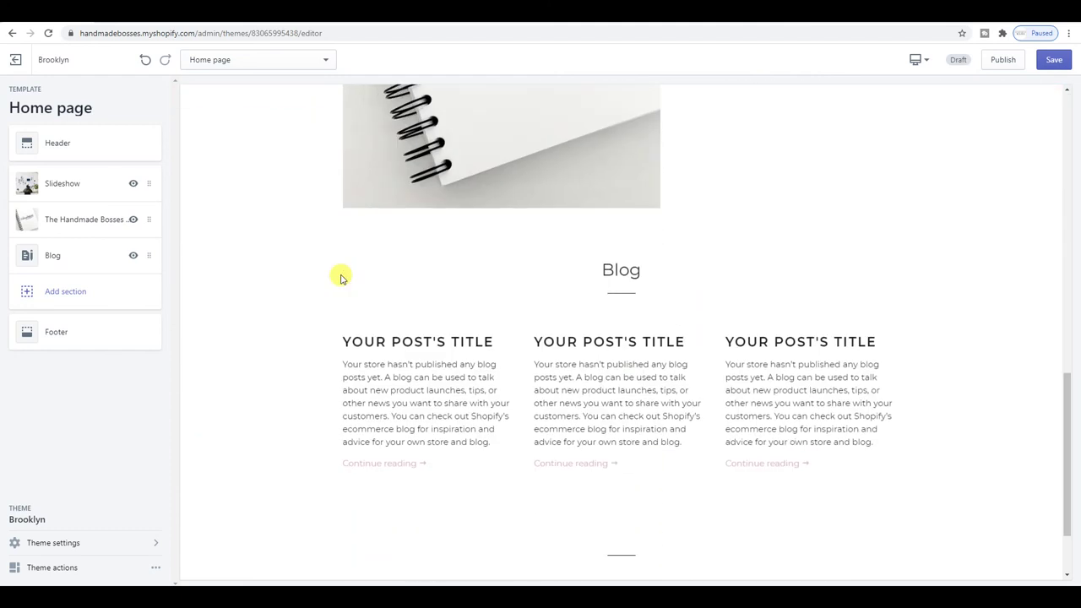
scroll(342, 277, "up", 4)
scroll(342, 278, "up", 8)
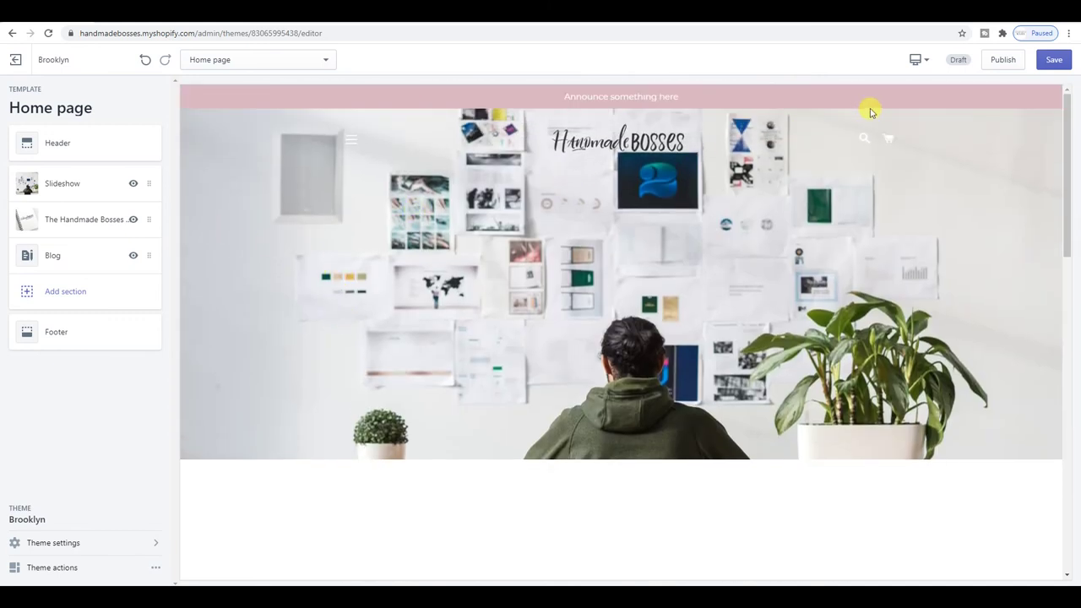
left_click(1060, 62)
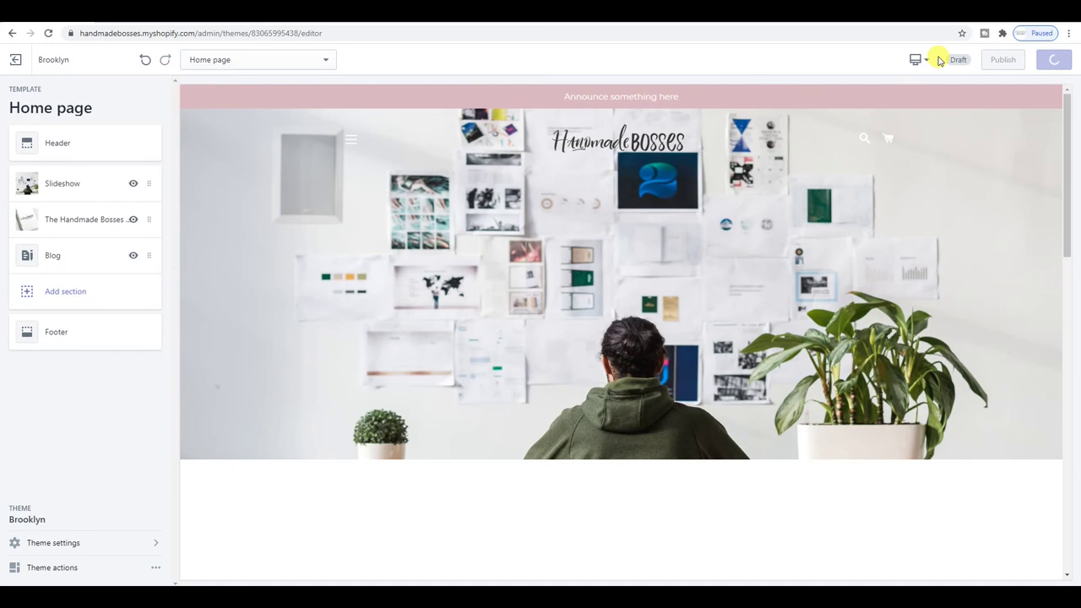
Step: Look over the lower part of the home page and the section types that can be added, without adding one
scroll(853, 181, "down", 10)
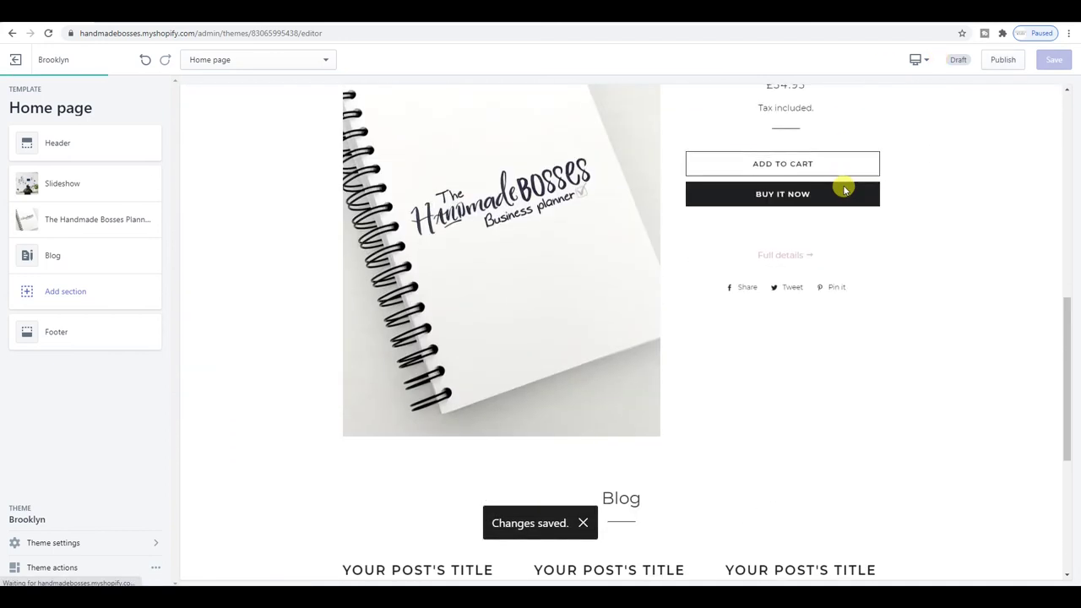
scroll(851, 184, "down", 1)
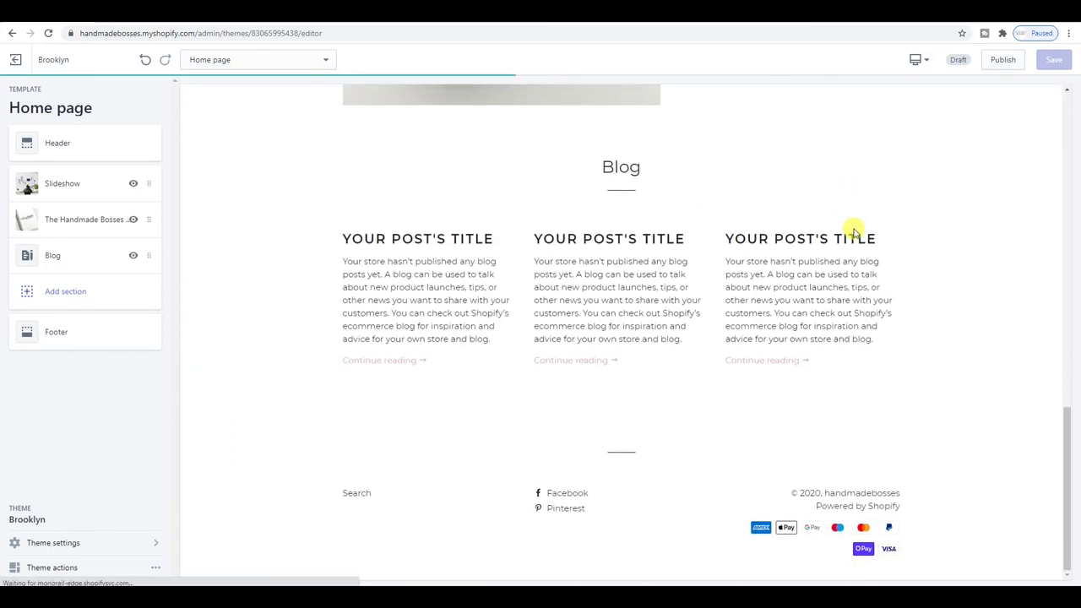
left_click(57, 289)
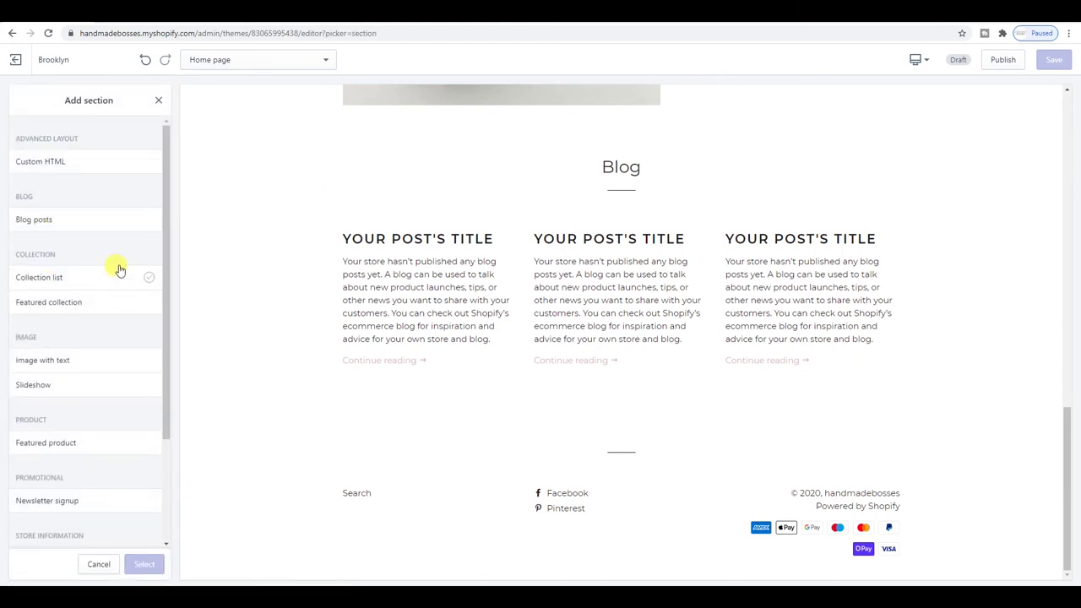
scroll(118, 270, "down", 2)
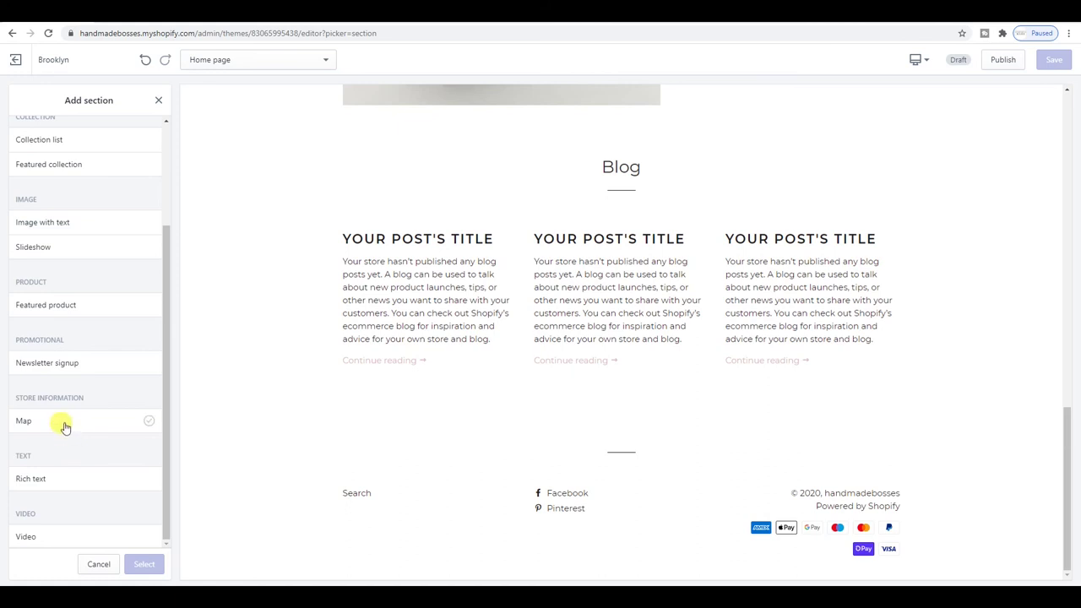
key("Escape")
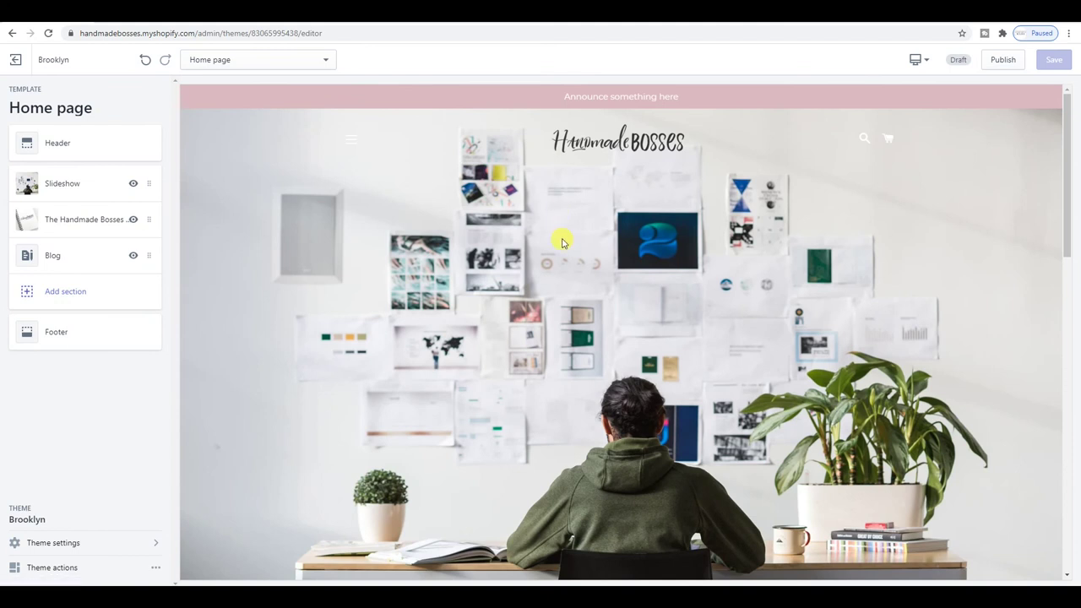
Step: Hide the Slideshow section to view the home page without it, and show the section again
left_click(133, 184)
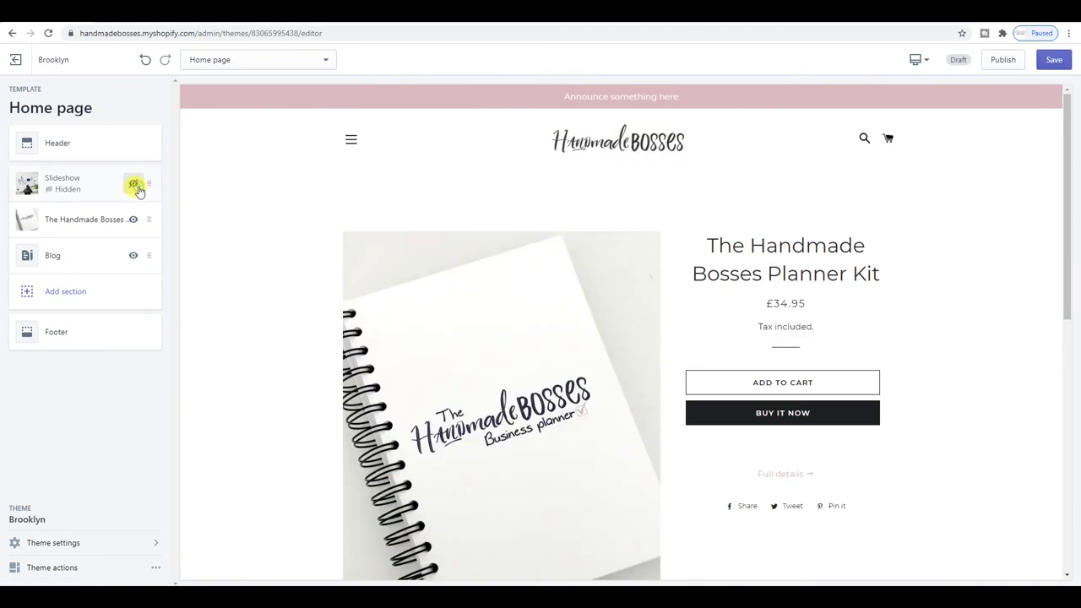
scroll(208, 203, "down", 2)
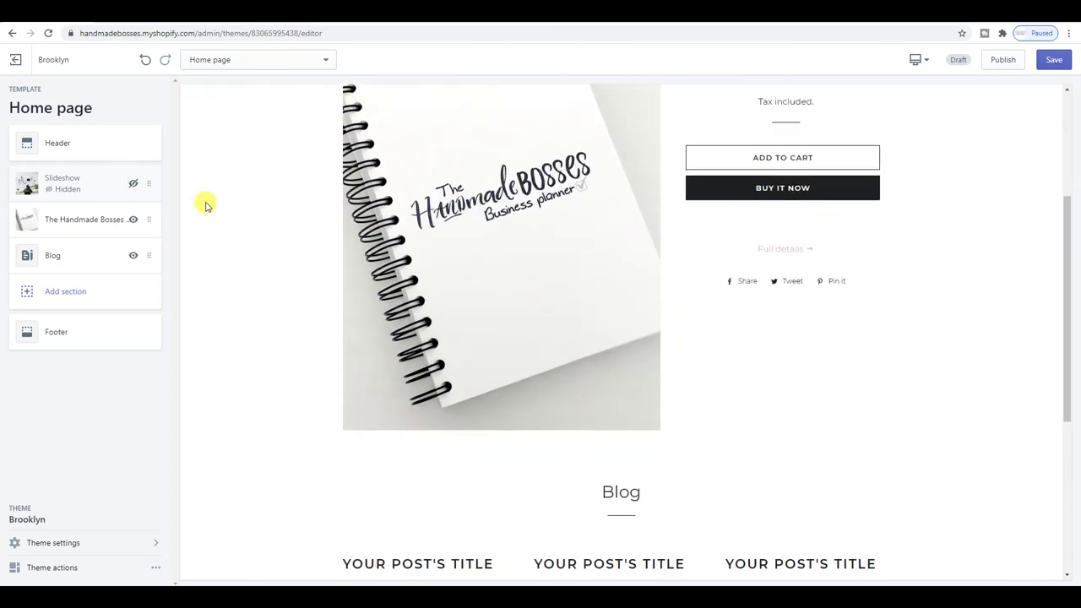
left_click(133, 183)
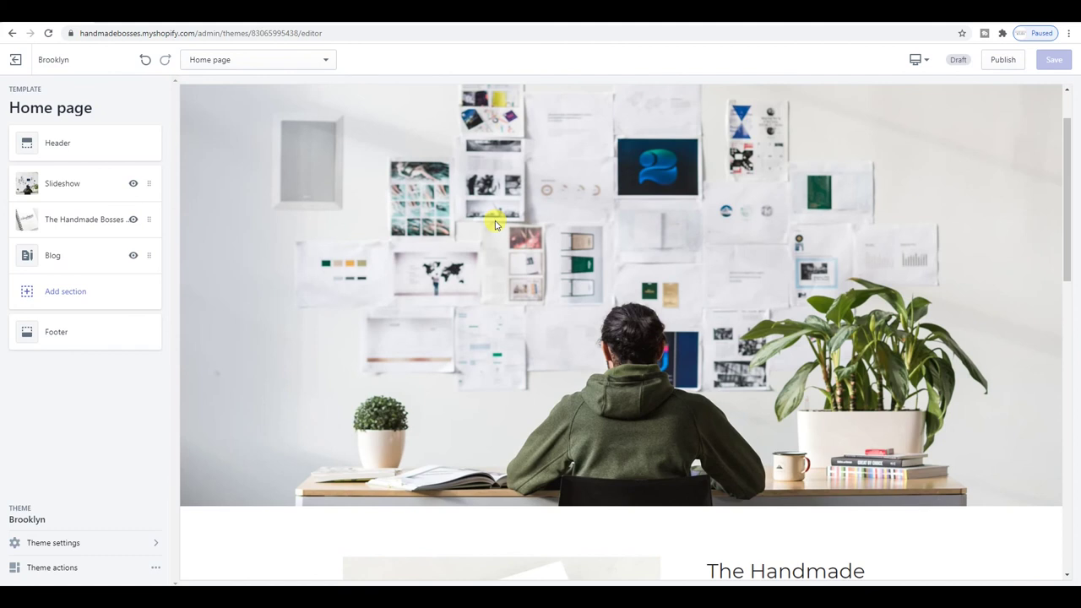
Step: Look through the addable section types again and review the home page preview down to the footer
scroll(456, 226, "up", 1)
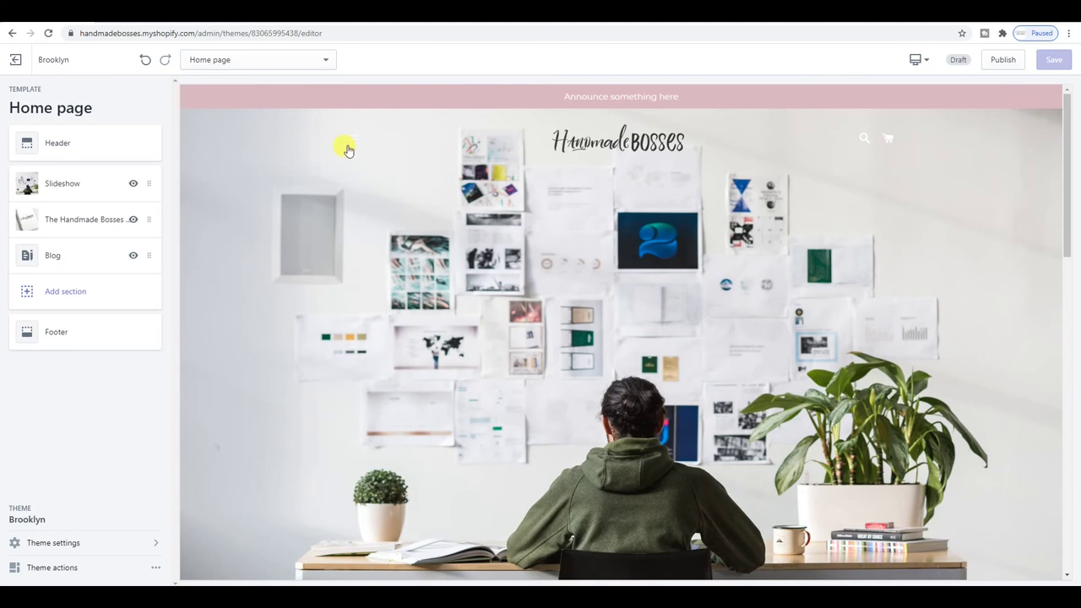
left_click(84, 290)
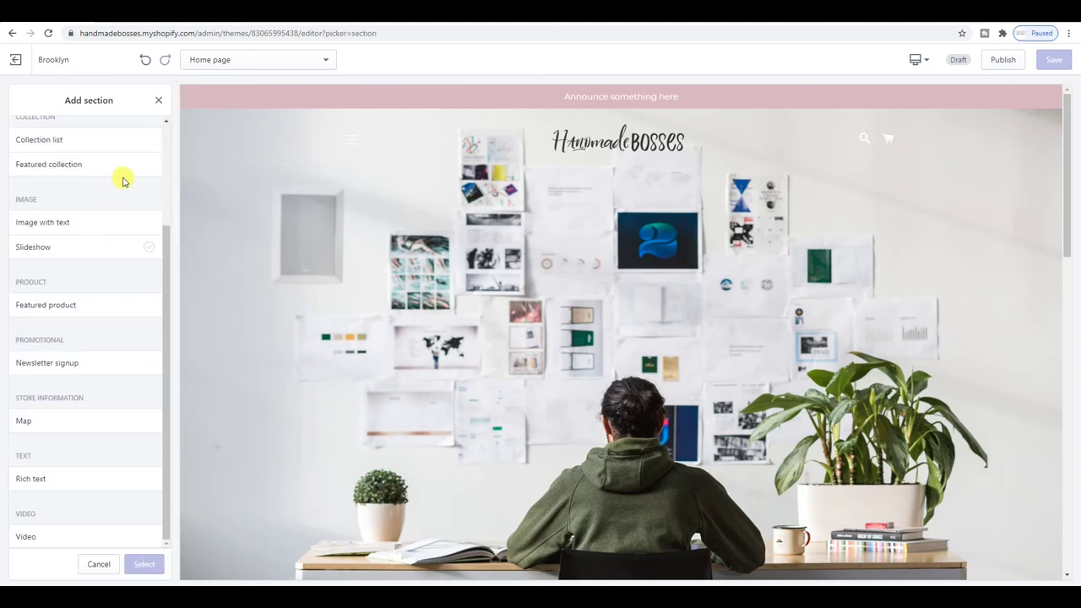
scroll(118, 242, "up", 3)
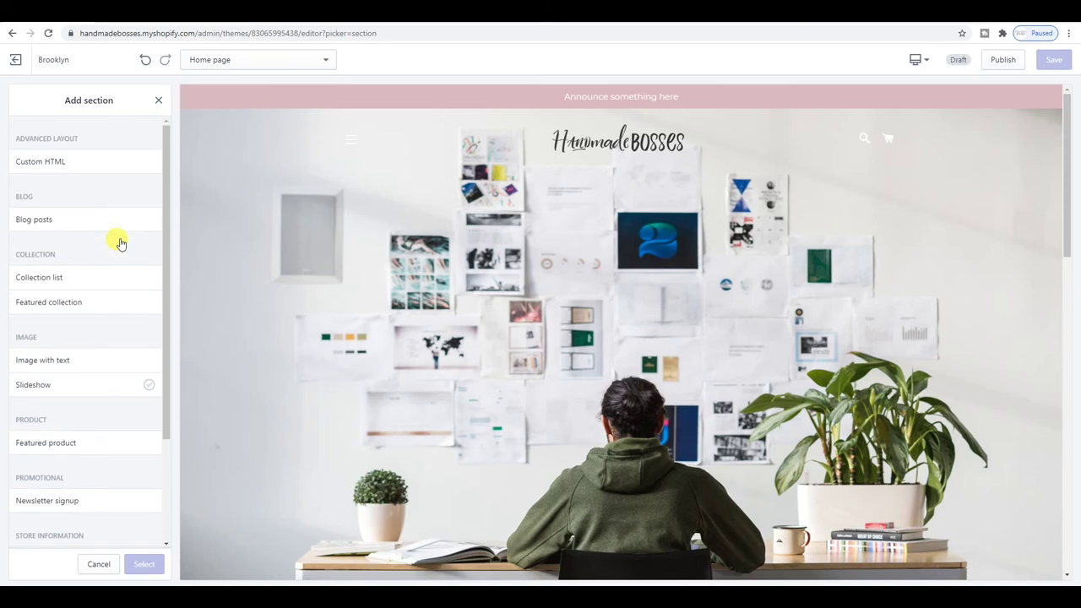
left_click(158, 101)
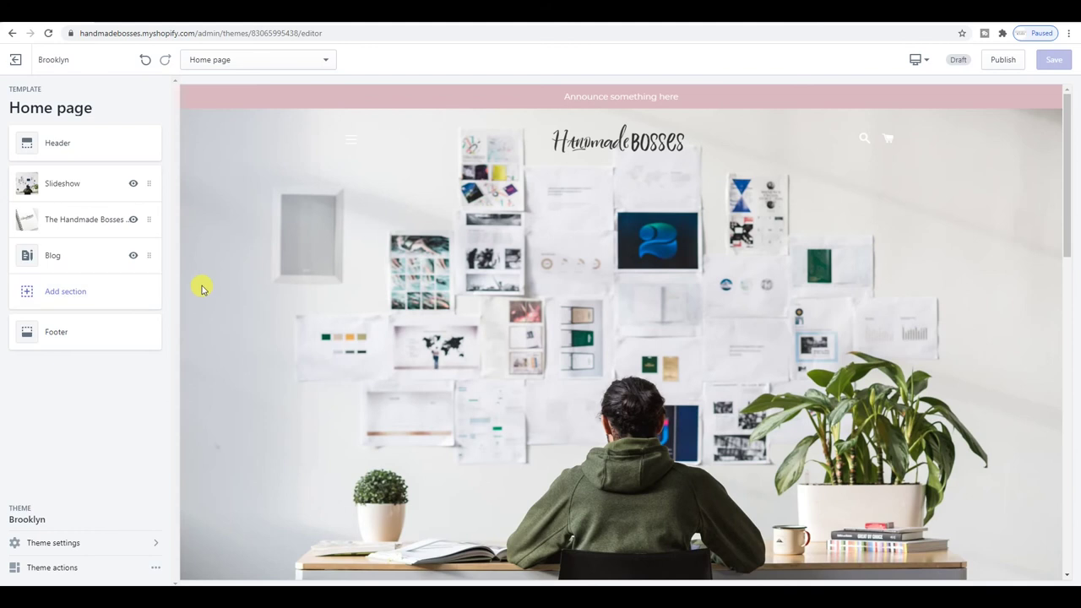
scroll(353, 284, "down", 12)
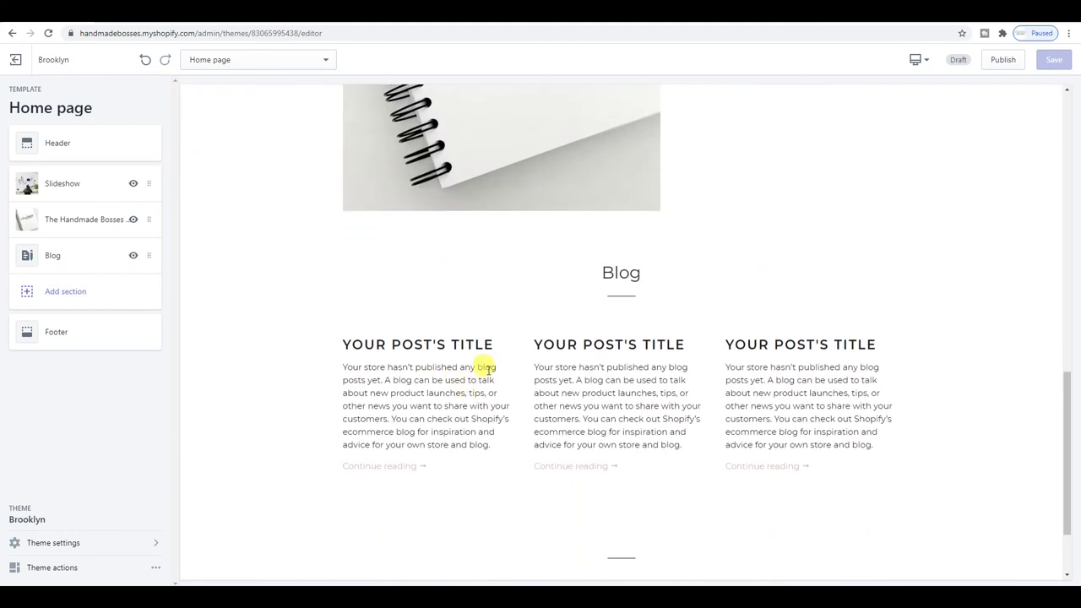
scroll(701, 342, "down", 2)
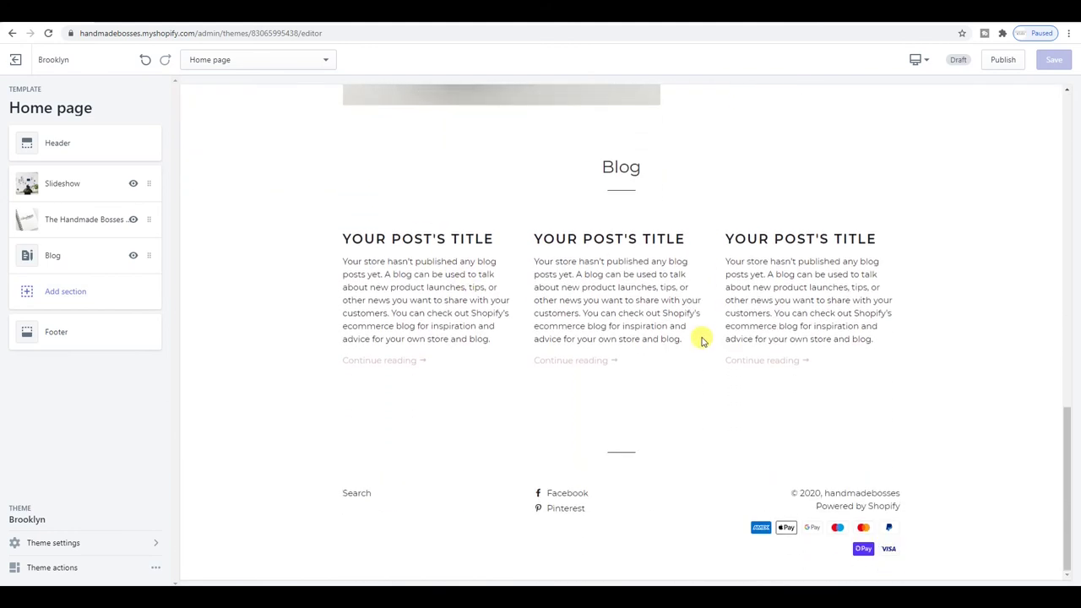
scroll(702, 342, "up", 5)
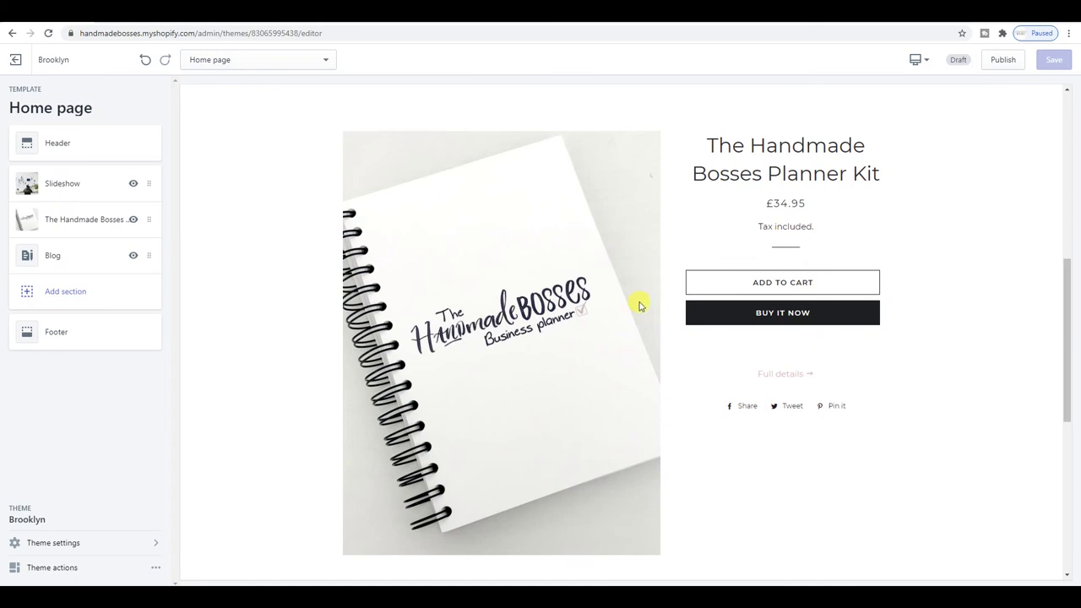
scroll(693, 273, "up", 3)
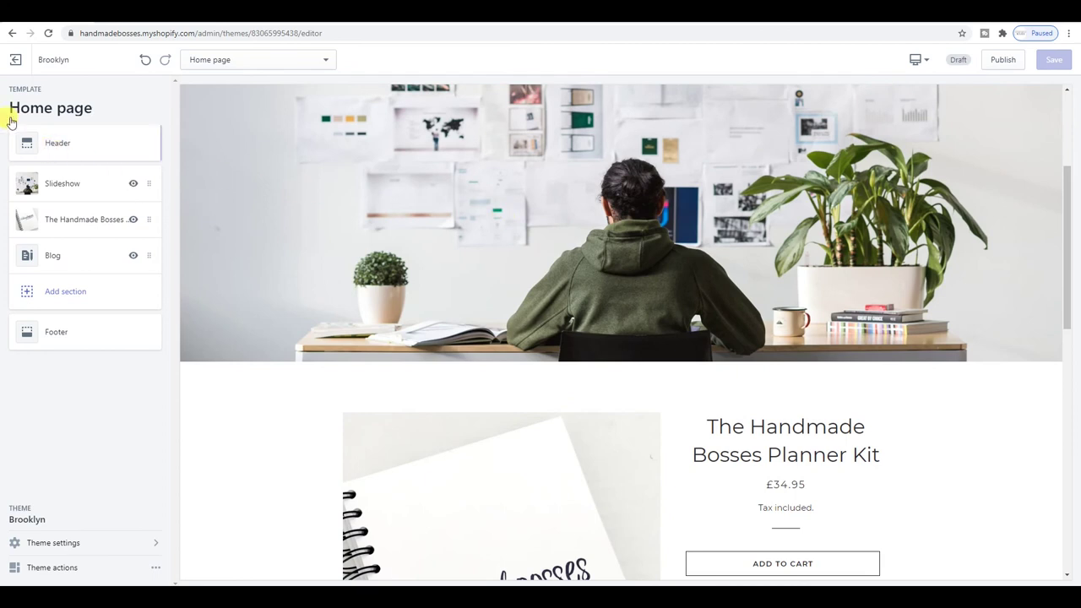
Step: Leave the theme editor and open the store's General settings
left_click(18, 61)
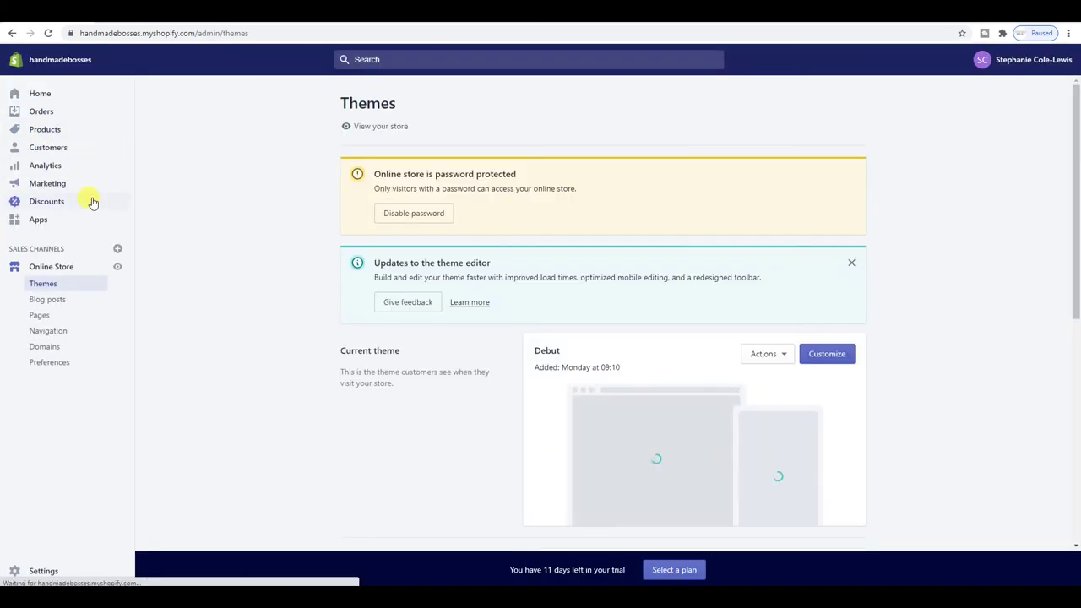
left_click(66, 569)
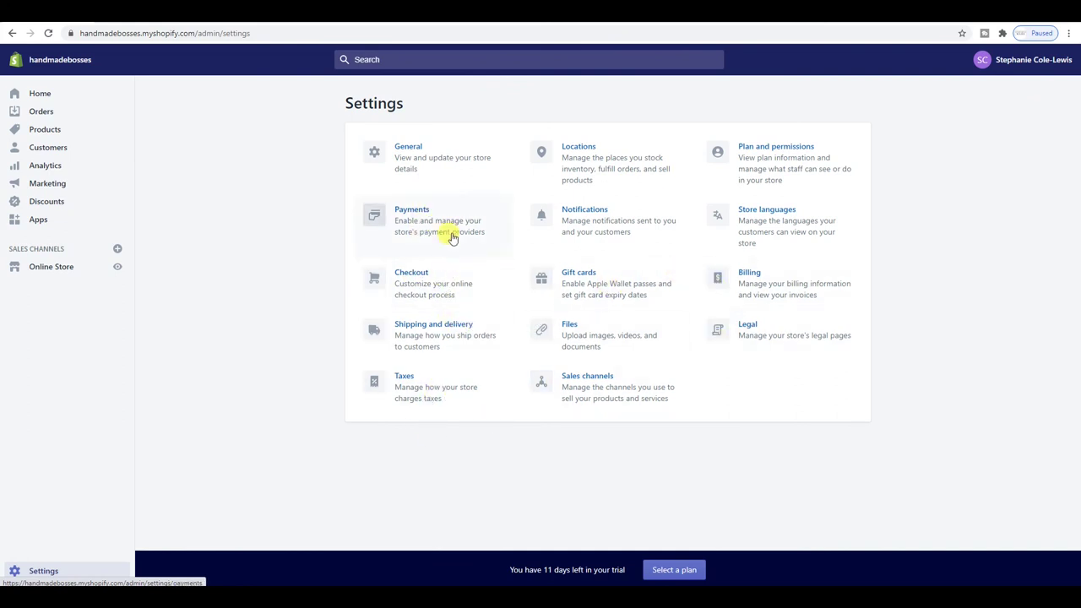
left_click(455, 167)
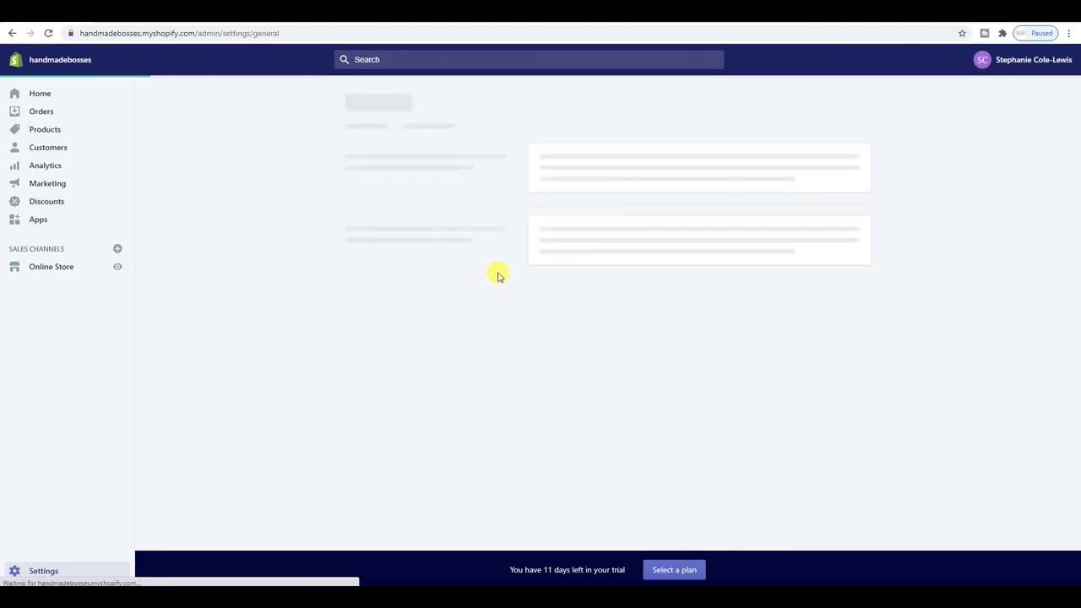
key("alt+Left")
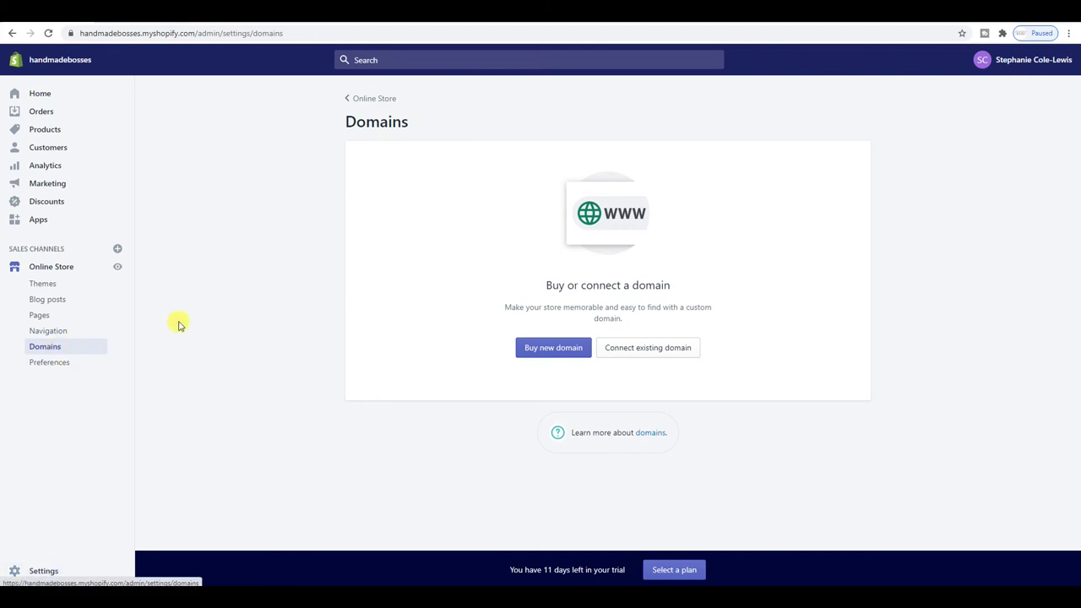
left_click(632, 349)
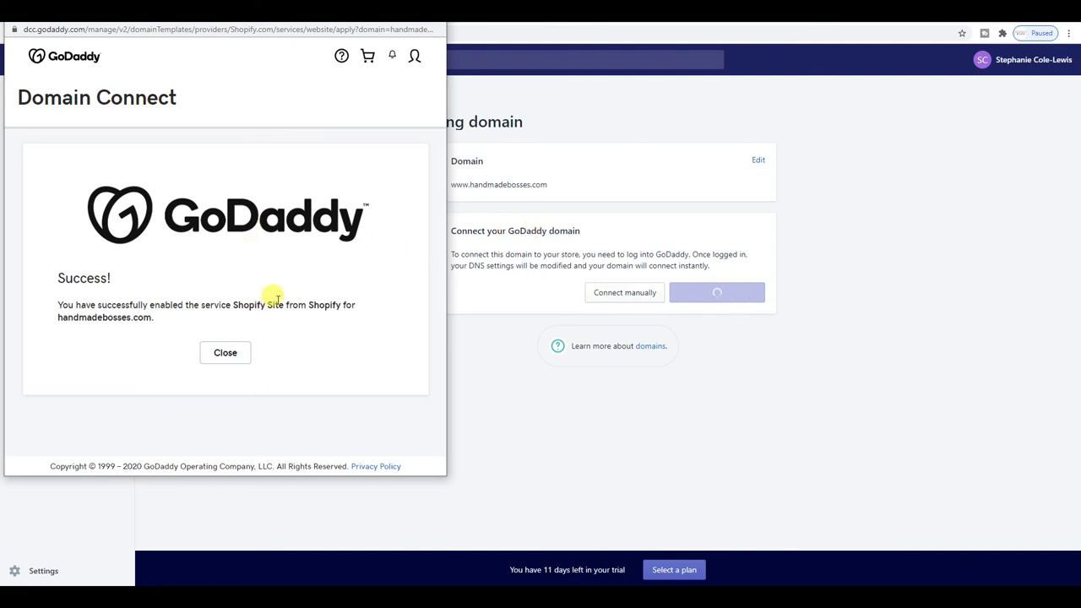
left_click(225, 354)
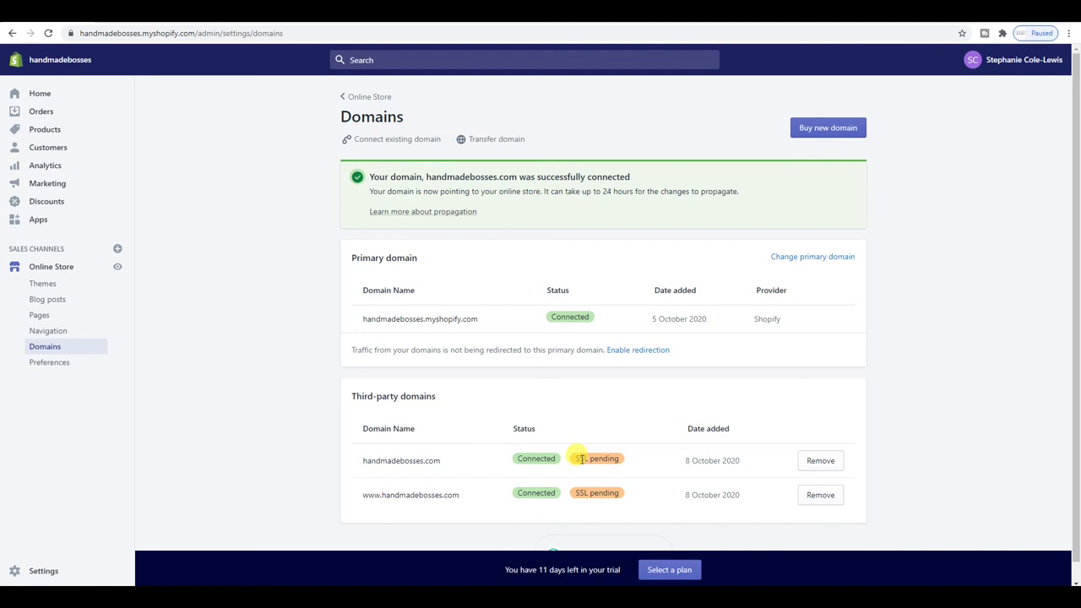
Step: In Notepad, list the to-dos "check SSL pending", "update planner description" and "do a video for planner", copying "SSL pending" from the Domains page
left_click_drag(571, 458, 618, 459)
right_click(622, 461)
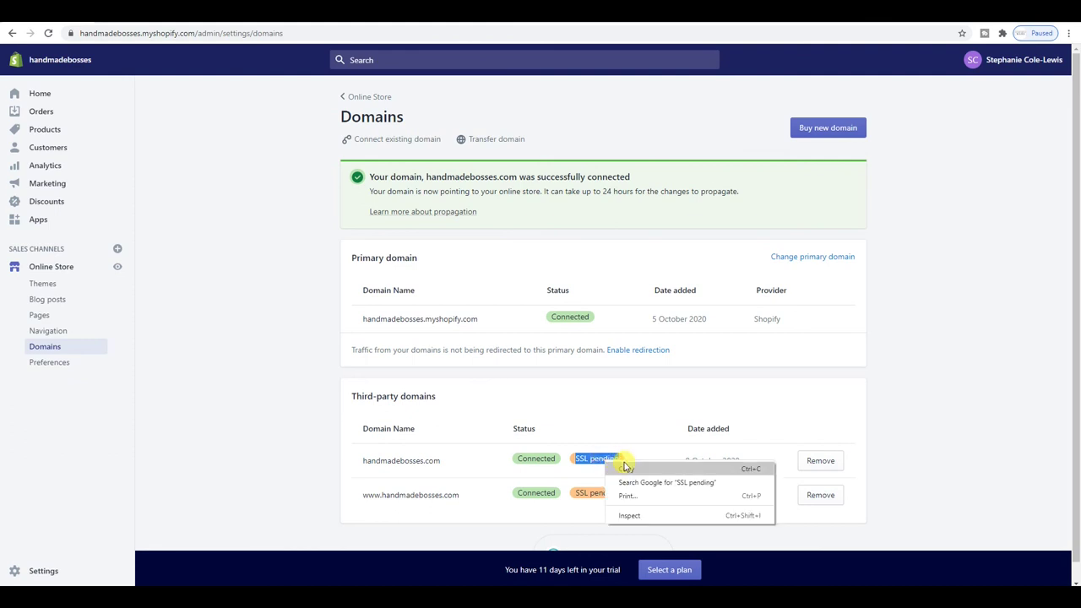
left_click(627, 468)
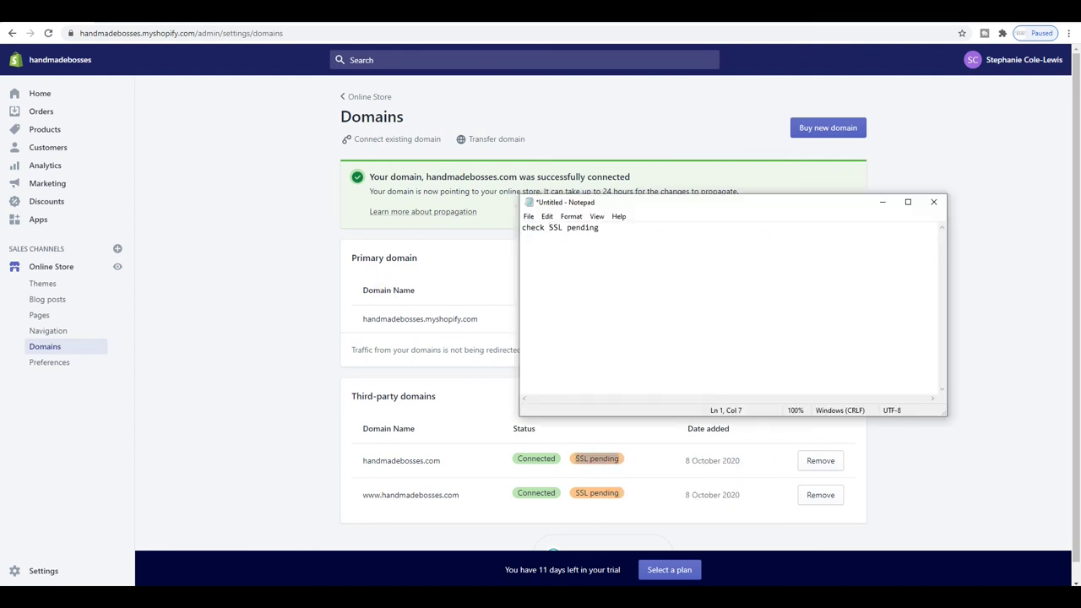
key("Return")
type("update planner description")
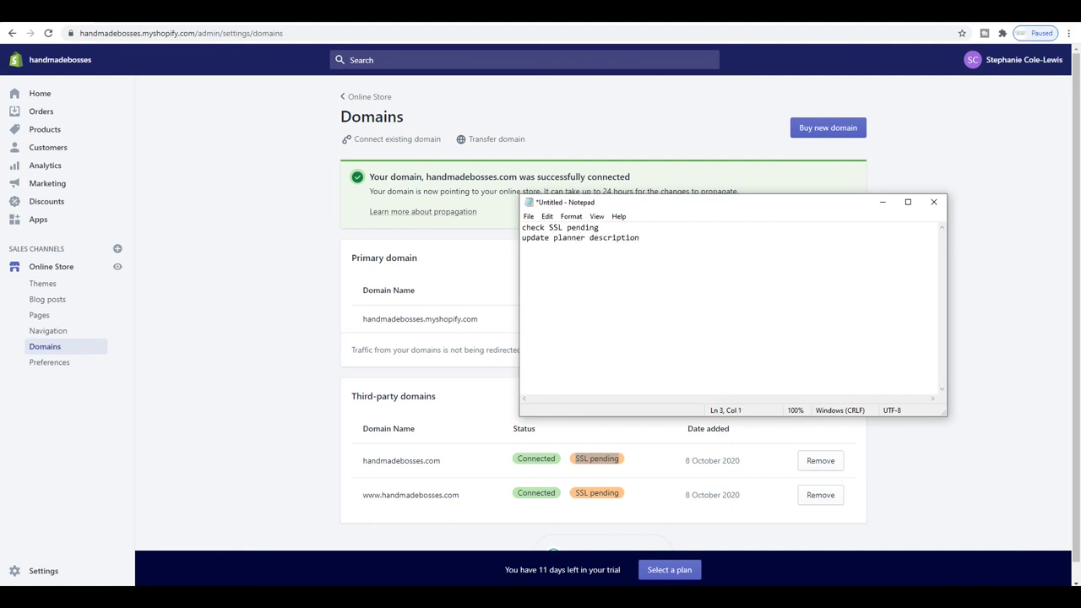
left_click_drag(633, 205, 738, 235)
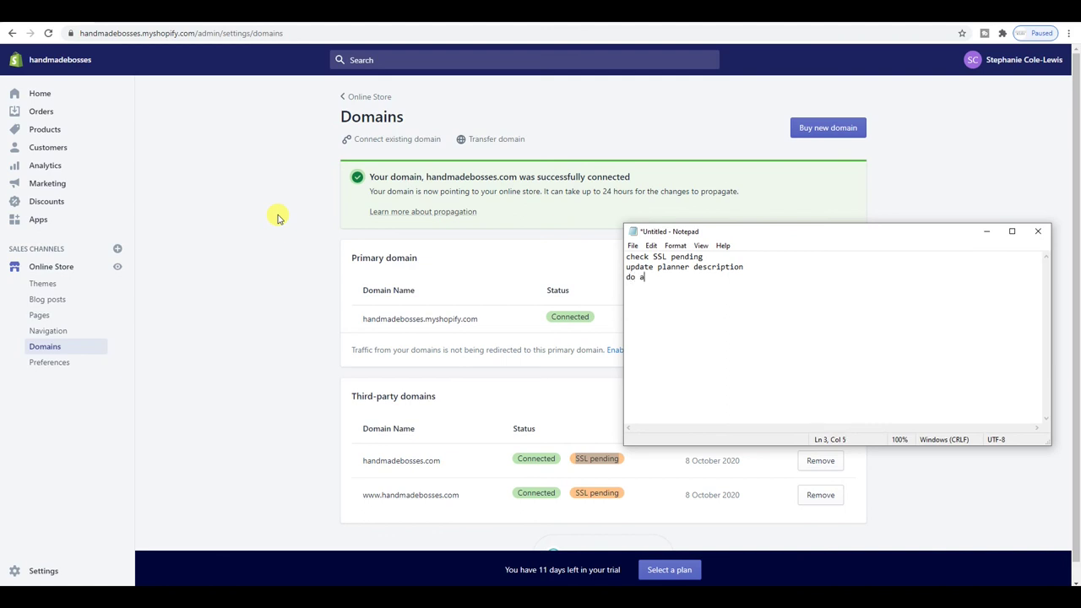
type("deo for planner")
left_click(186, 181)
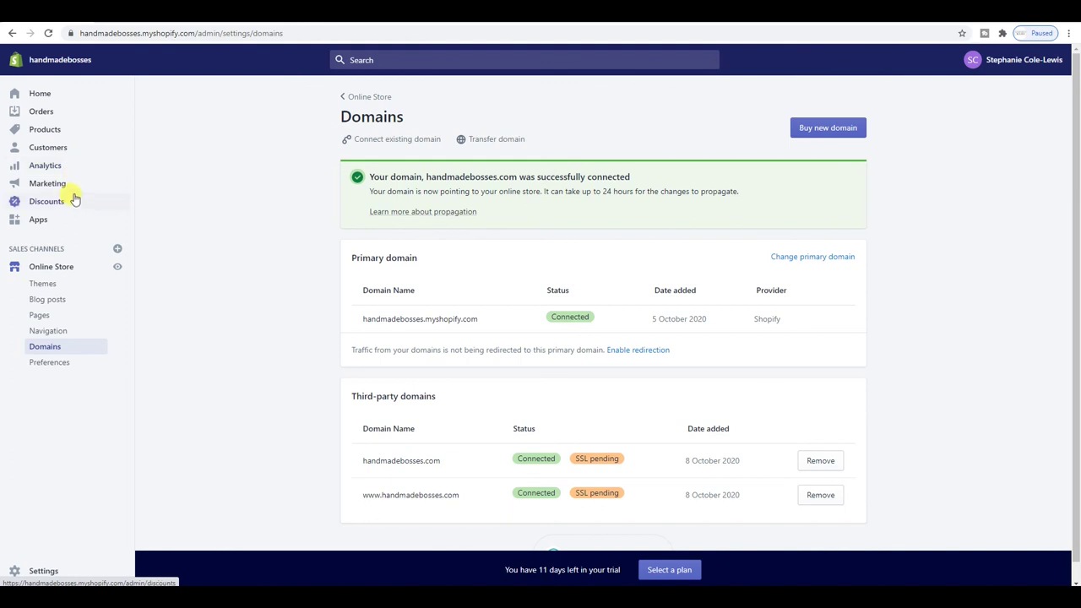
Step: Publish the Brooklyn theme from the theme library as the store's current theme
left_click(44, 284)
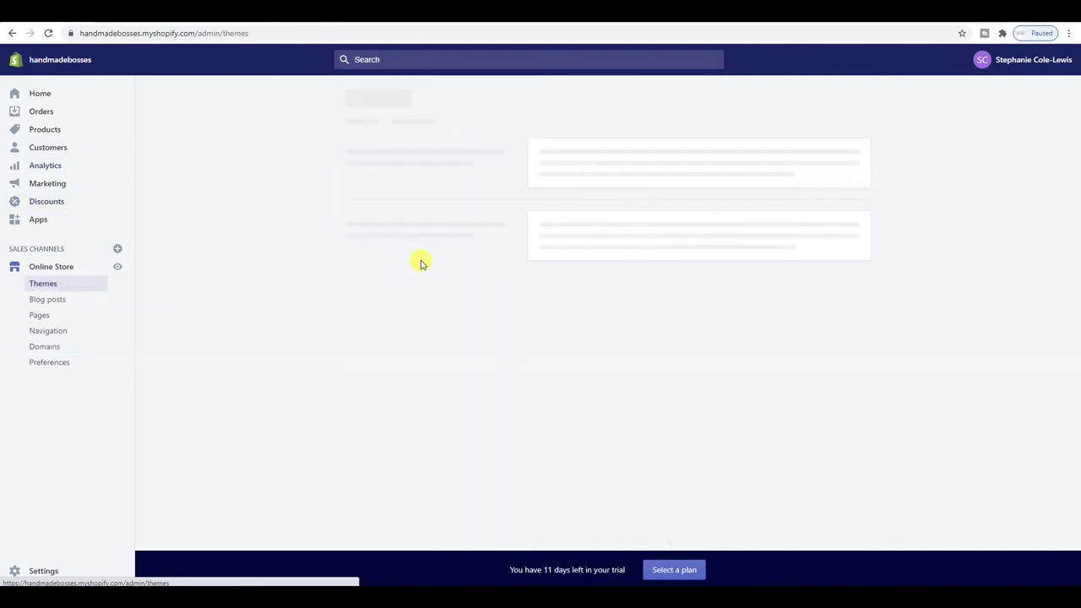
scroll(808, 313, "down", 5)
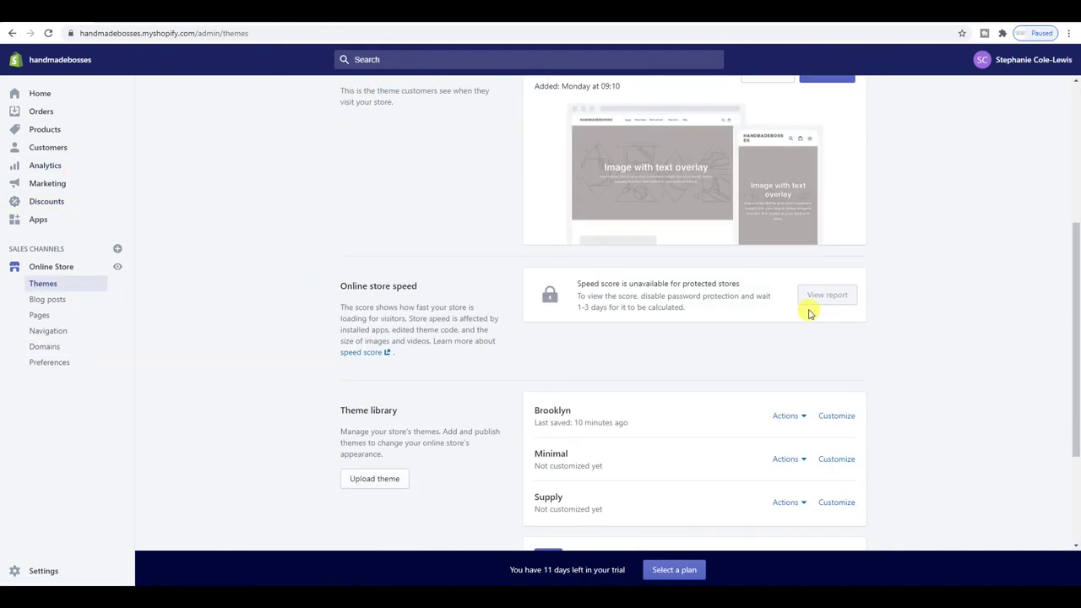
left_click(793, 249)
left_click(786, 297)
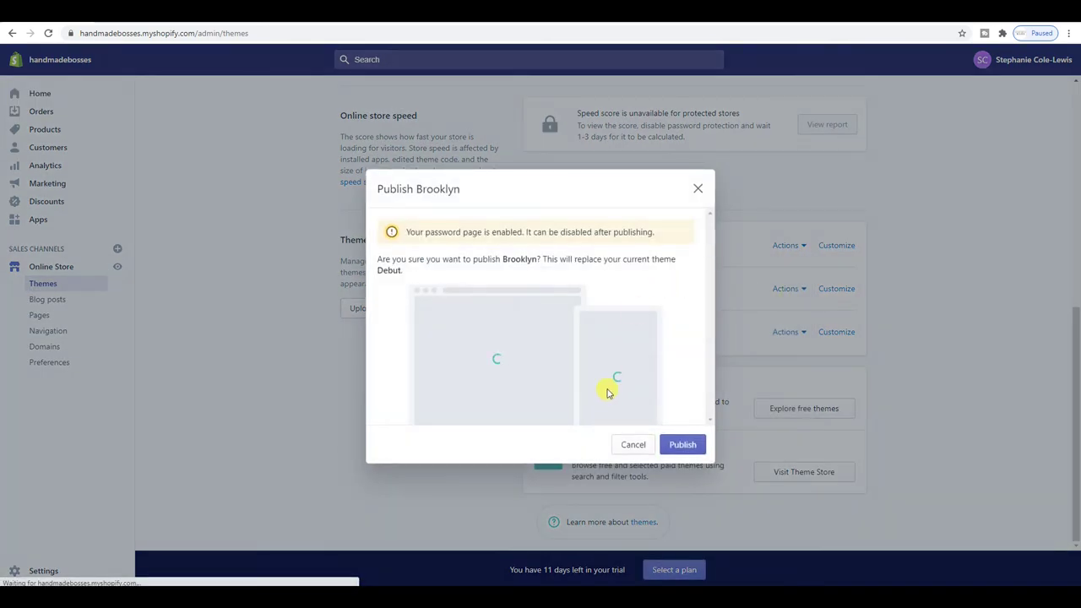
left_click(675, 445)
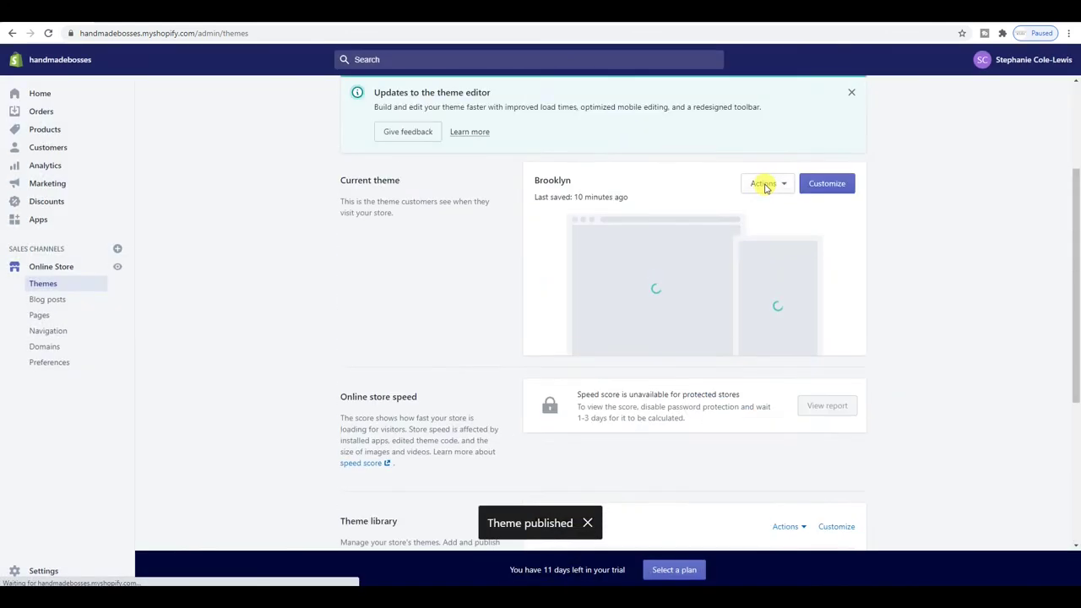
scroll(789, 241, "down", 3)
scroll(781, 218, "up", 2)
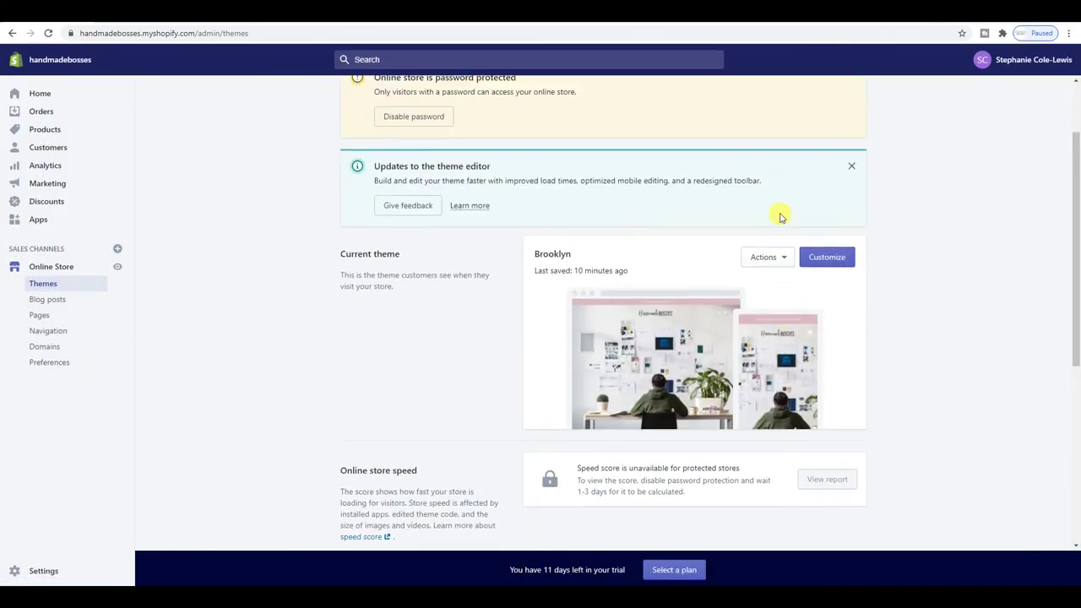
Step: Open the current Brooklyn theme for customization and review its home page preview down to the footer
left_click(820, 295)
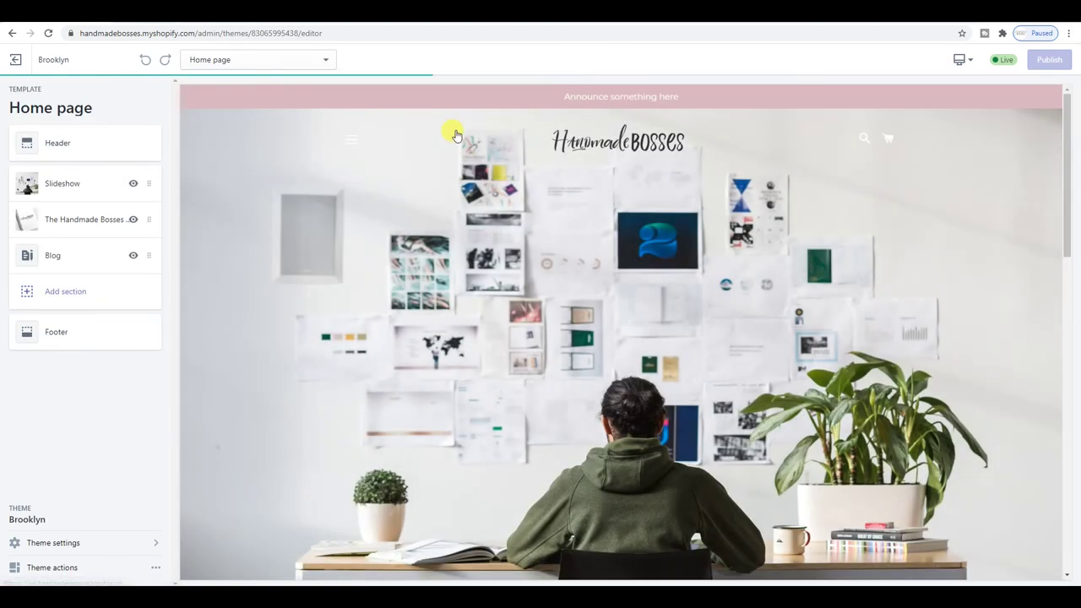
scroll(532, 161, "down", 10)
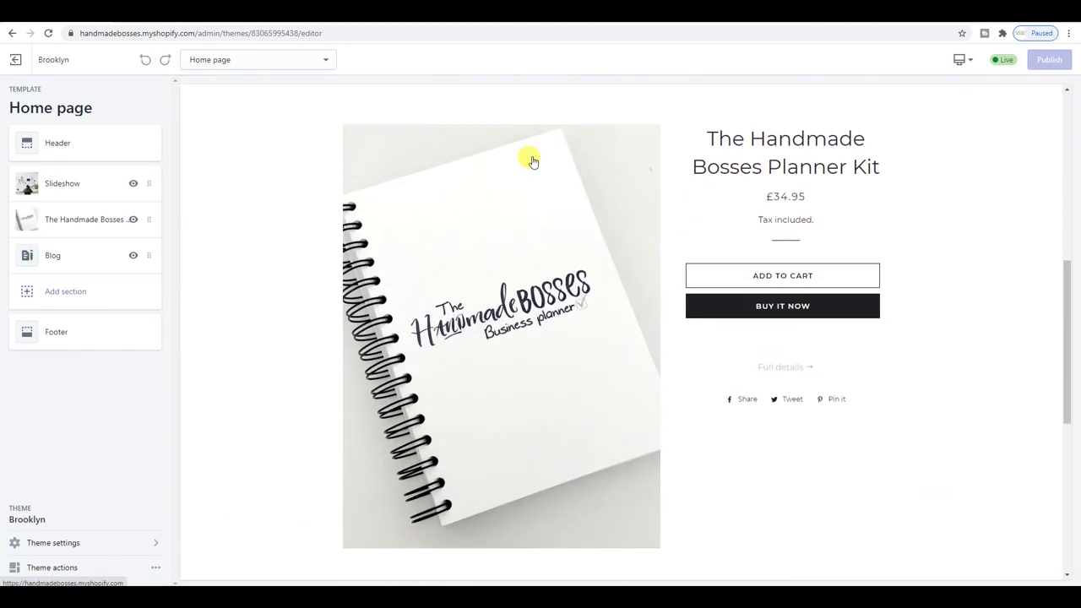
scroll(533, 161, "down", 2)
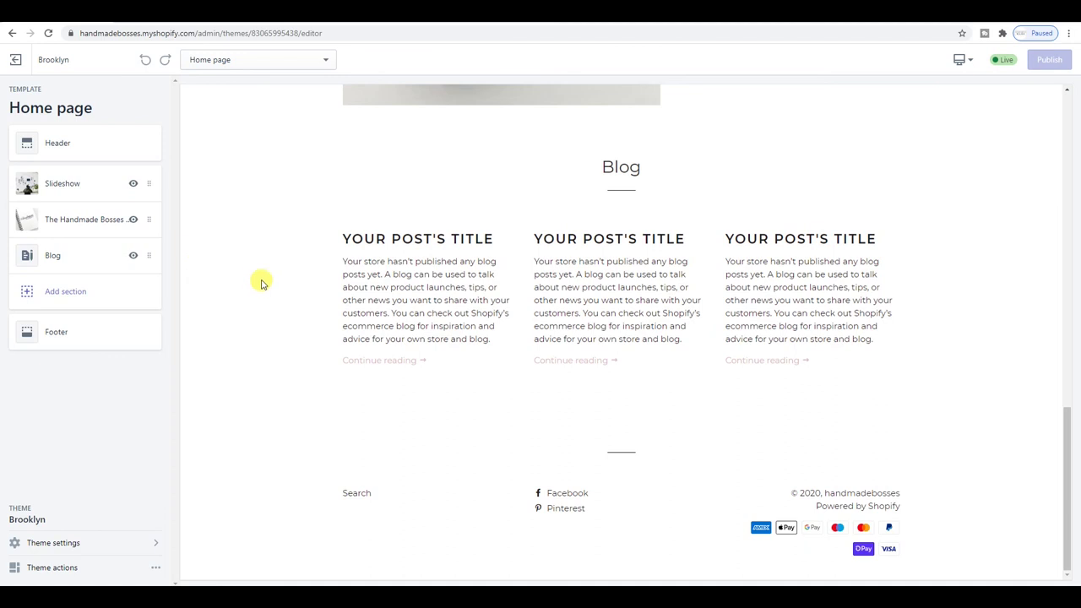
scroll(260, 283, "up", 10)
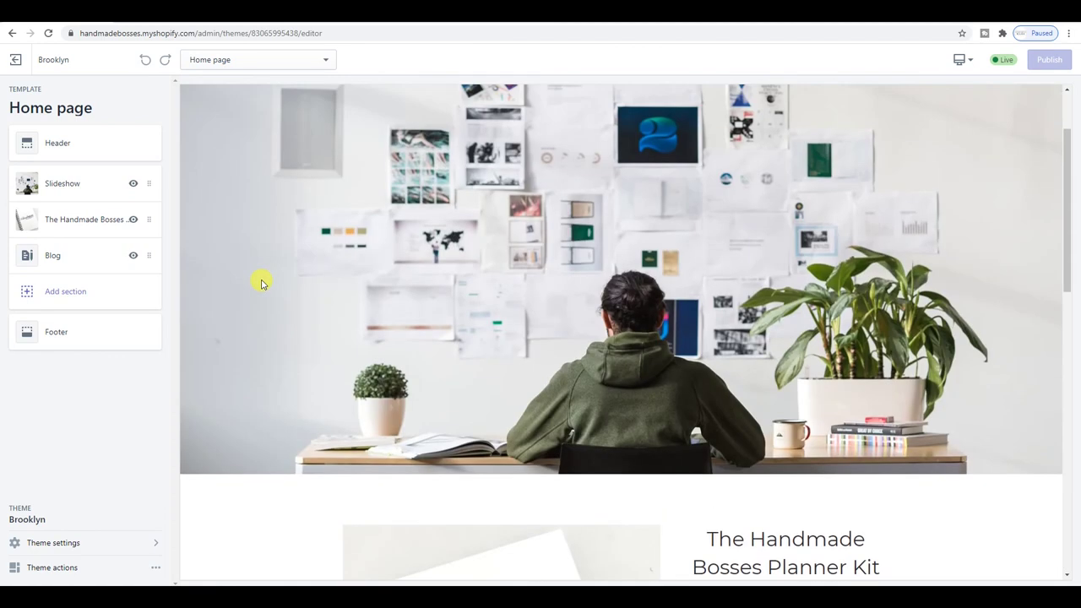
Step: Look through the addable section types, preview a Video section on the home page, and leave without adding it
left_click(60, 290)
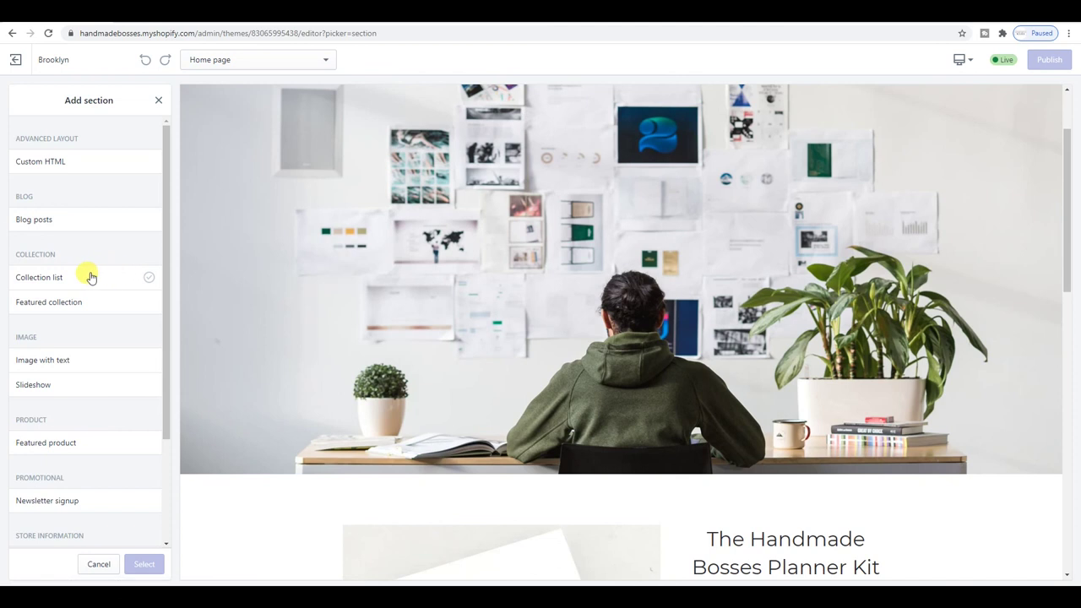
scroll(93, 276, "down", 3)
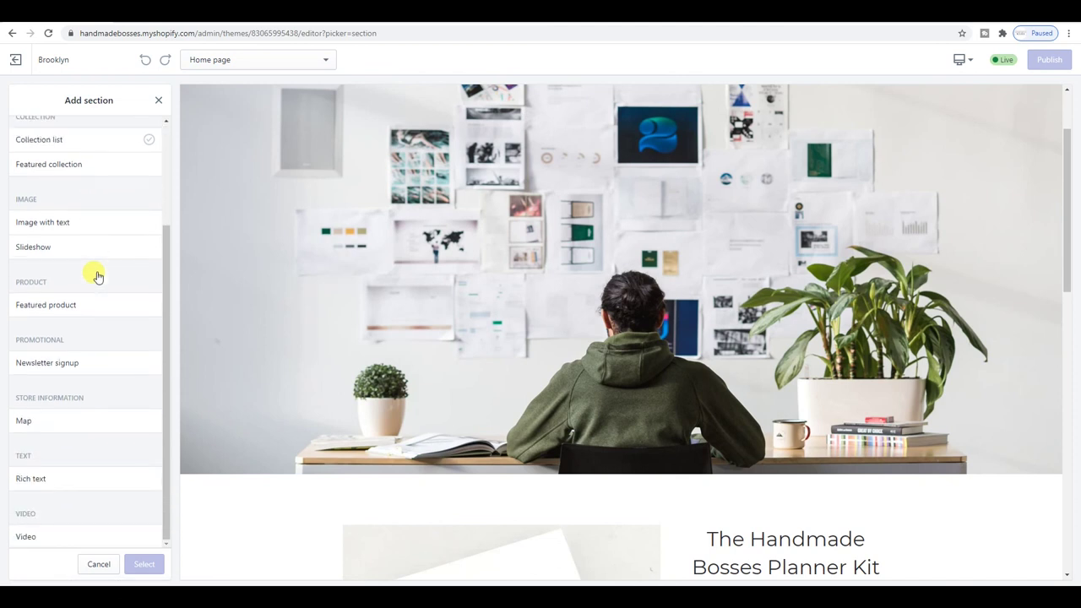
scroll(380, 314, "down", 6)
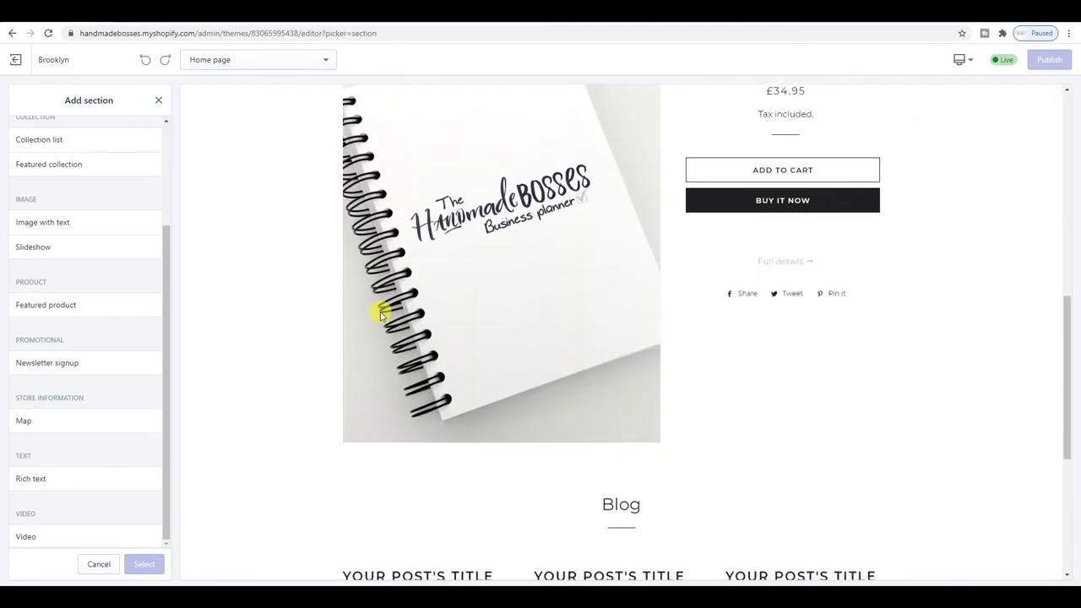
scroll(380, 314, "down", 3)
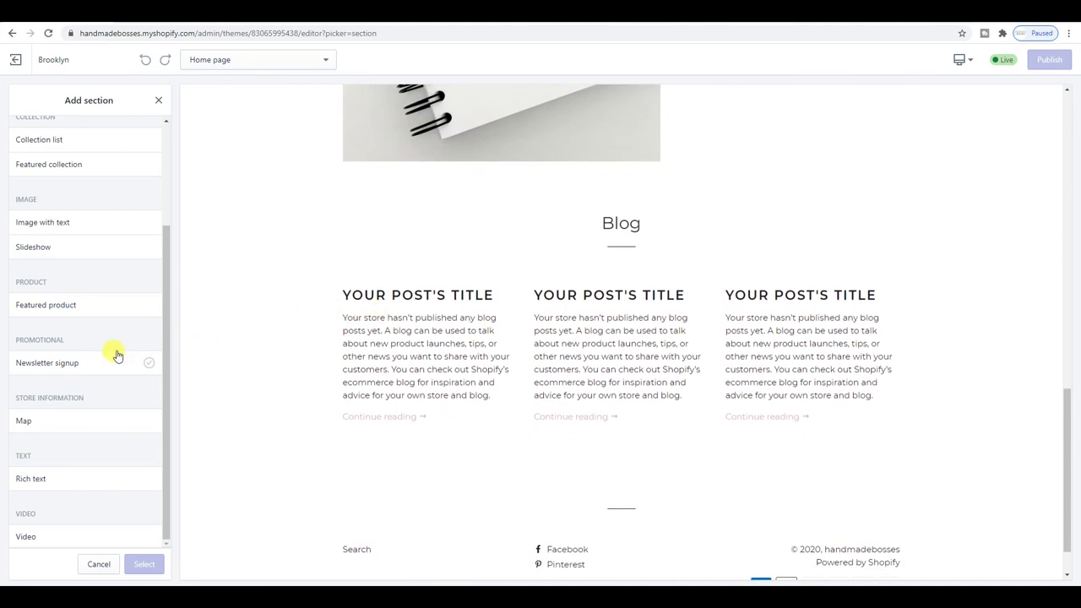
left_click(86, 537)
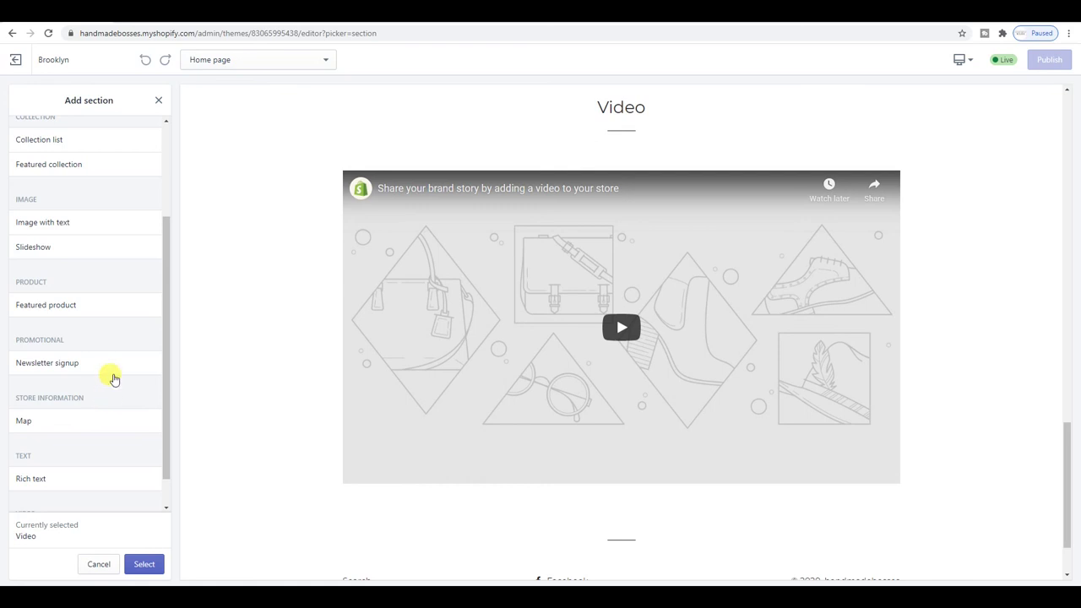
scroll(315, 322, "down", 1)
scroll(102, 420, "down", 1)
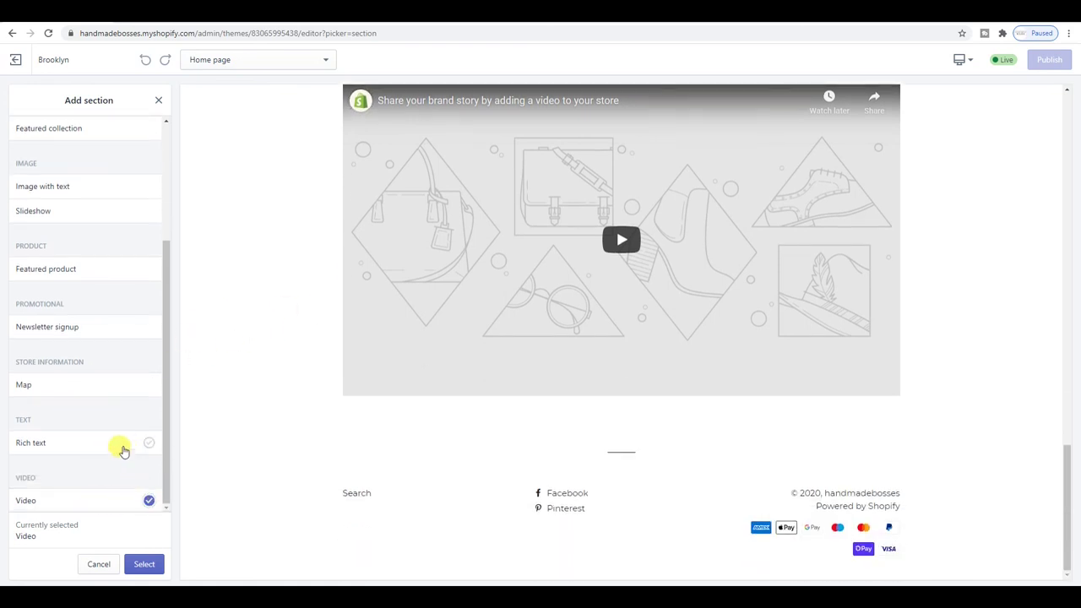
left_click(99, 563)
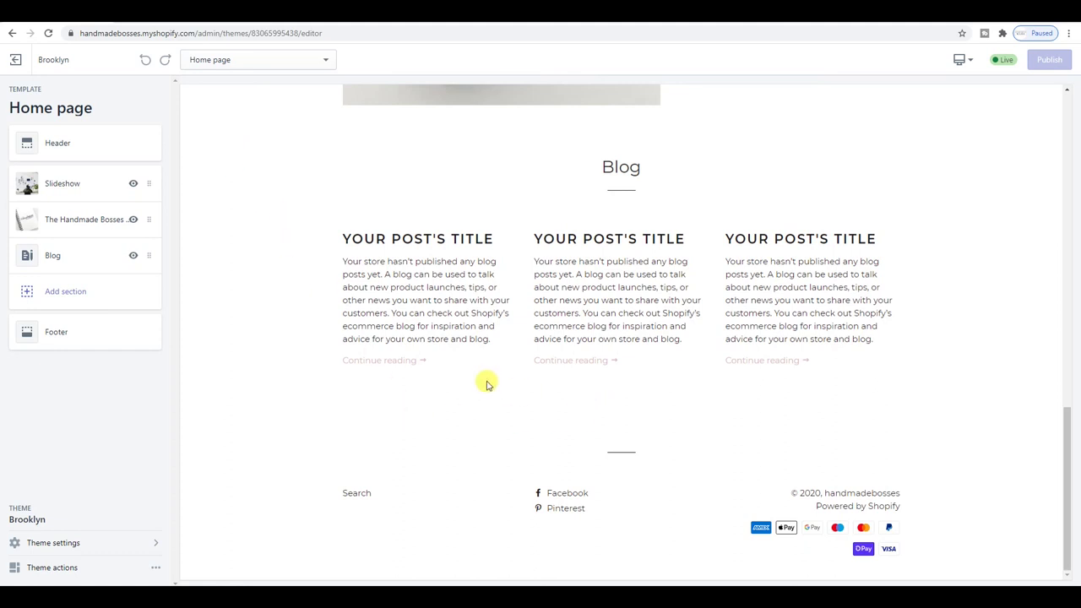
Step: Add the to-do "look at apps" to the Notepad list and return to the theme editor
scroll(272, 355, "up", 4)
scroll(245, 342, "up", 3)
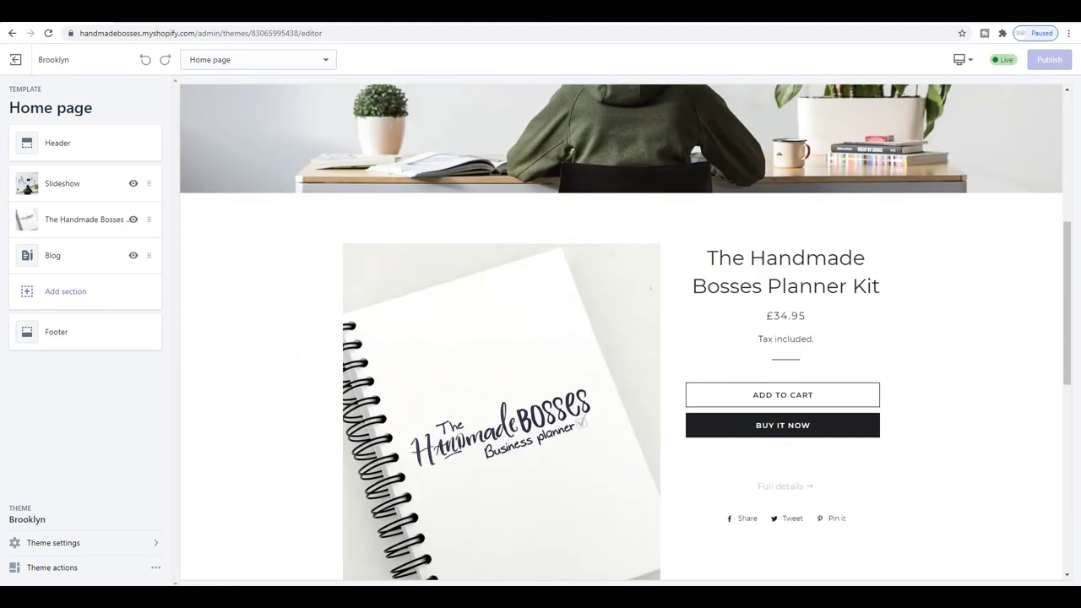
key("alt+Tab")
type("look at apps")
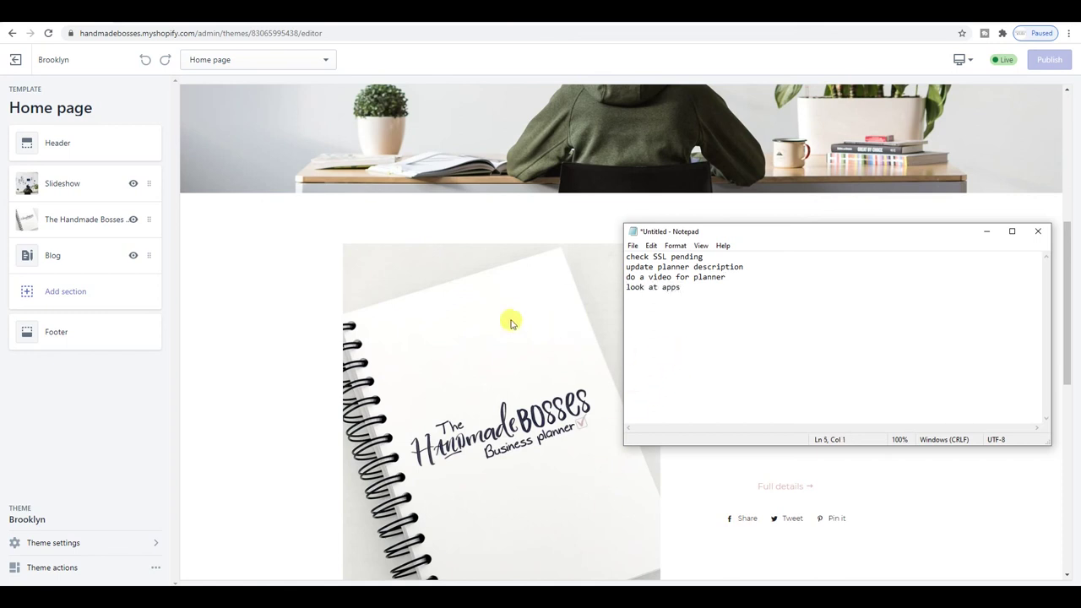
left_click(343, 233)
scroll(549, 291, "up", 1)
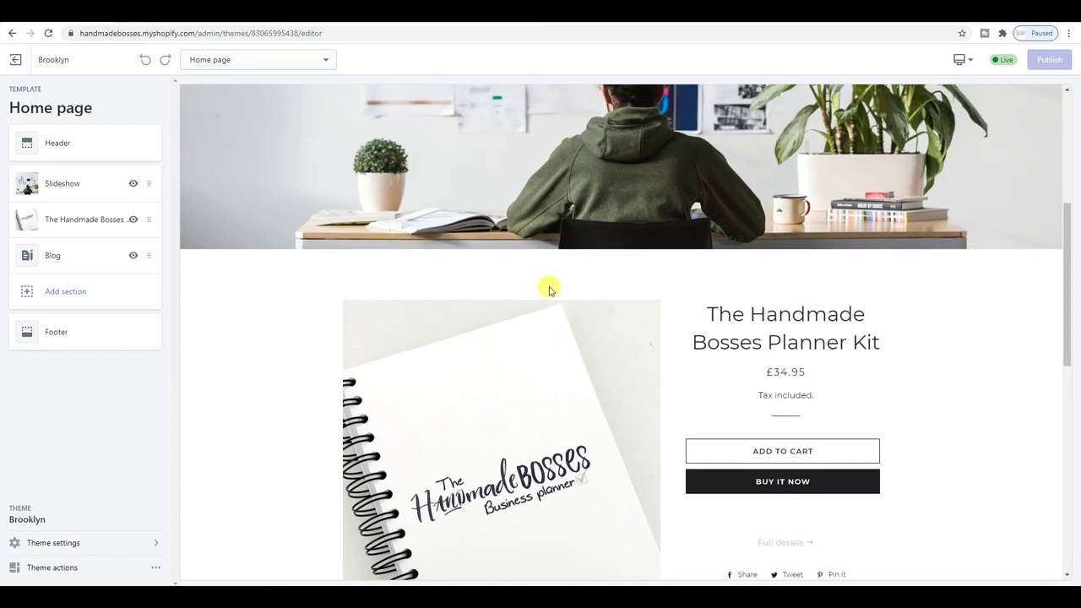
scroll(549, 290, "up", 5)
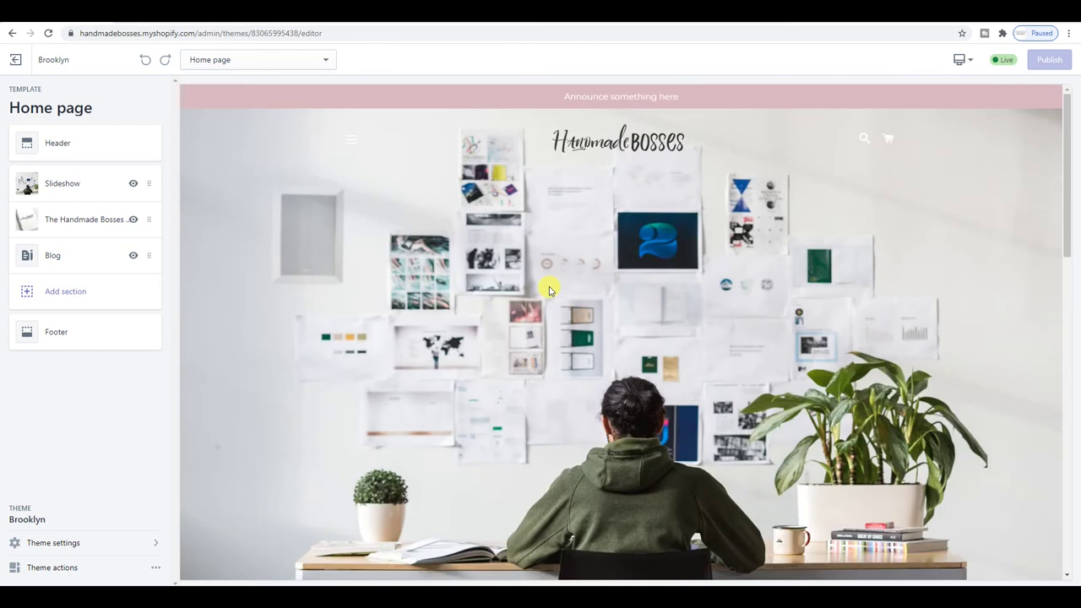
scroll(549, 291, "down", 5)
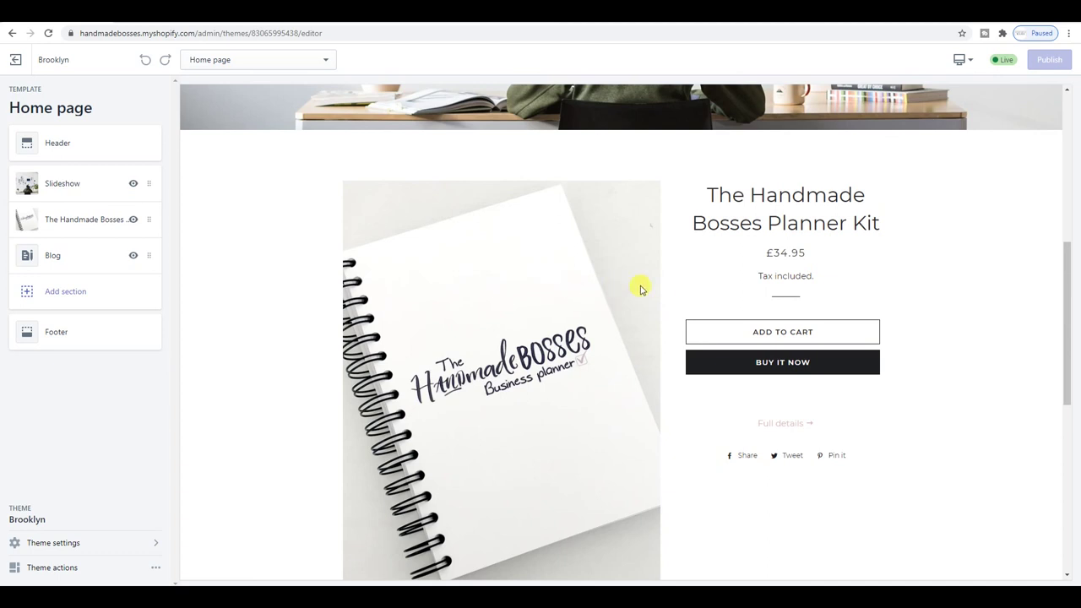
scroll(689, 287, "up", 3)
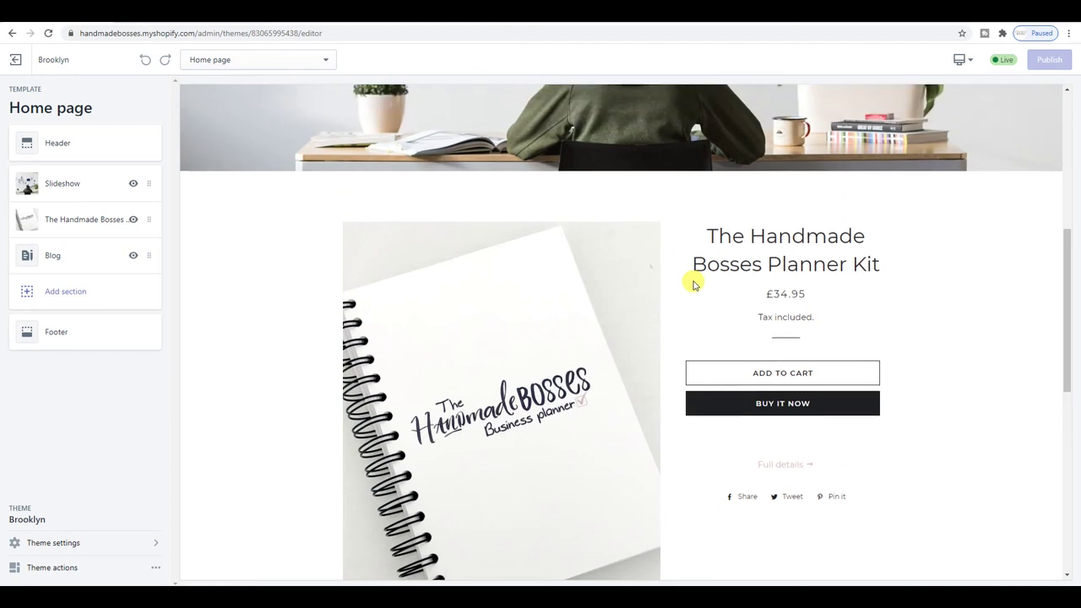